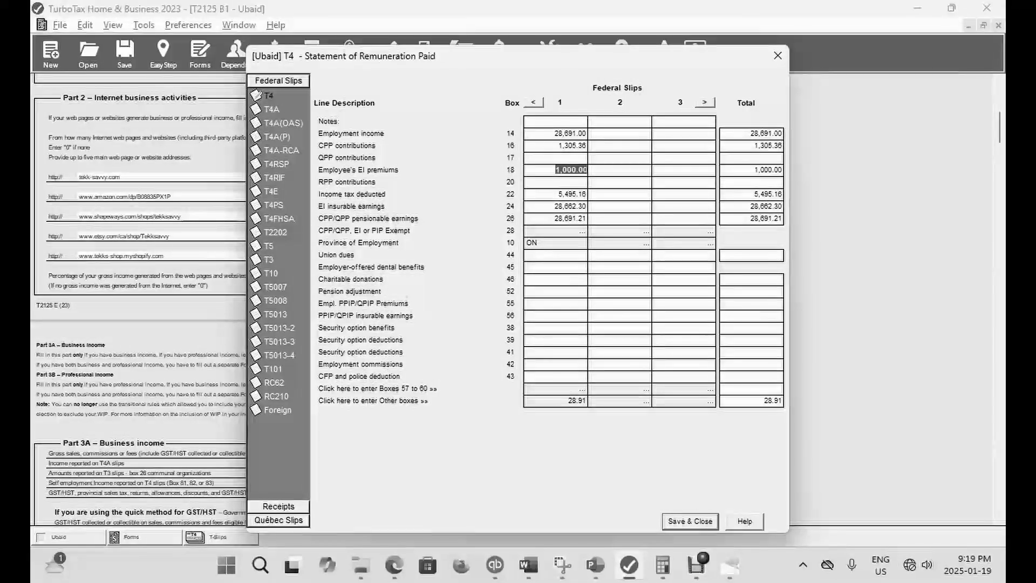
- Set the T4 slip's employment income to 40,000 and check the resulting tax refund in EasyStep
left_click(569, 133)
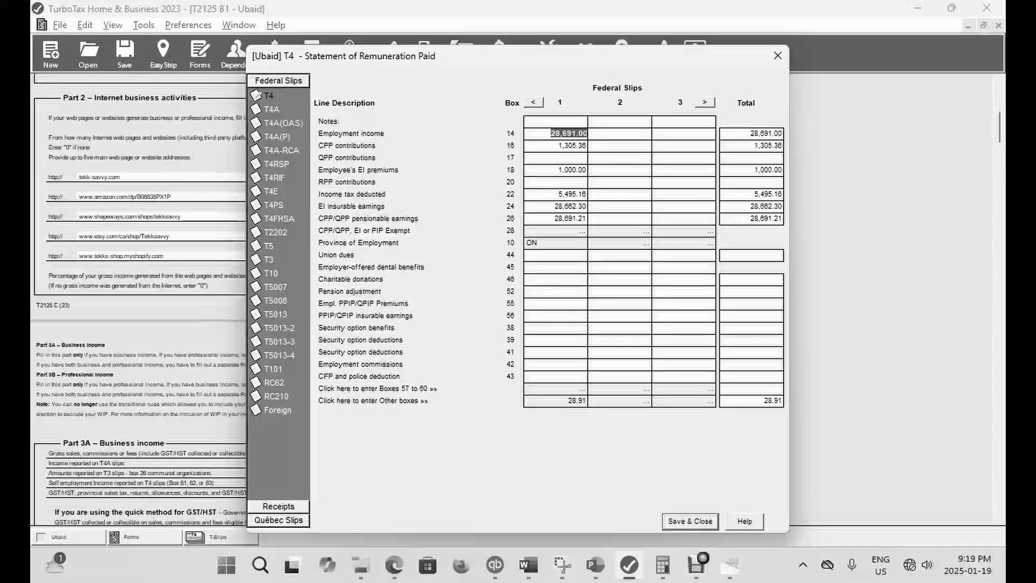
type("40000")
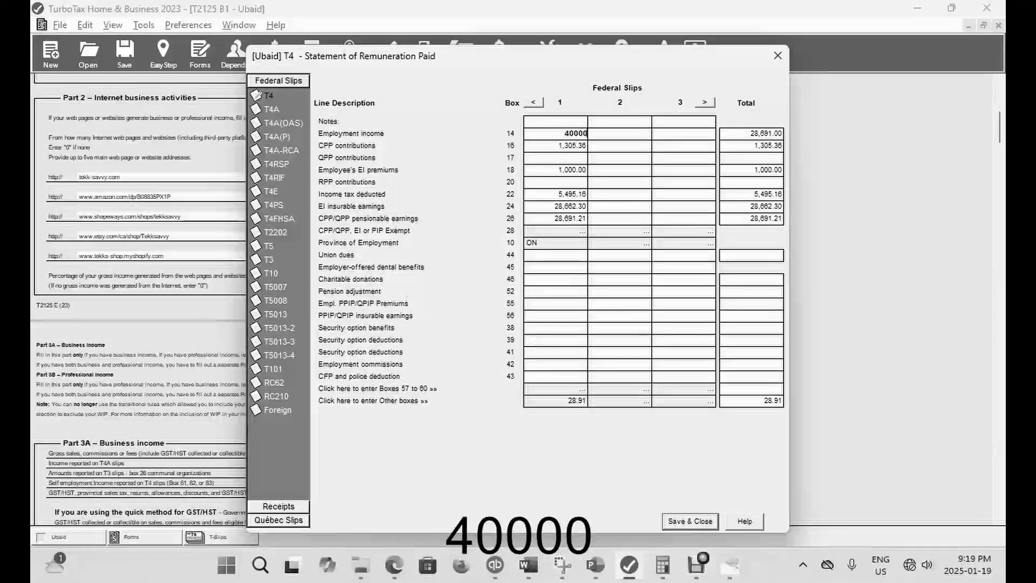
key("Escape")
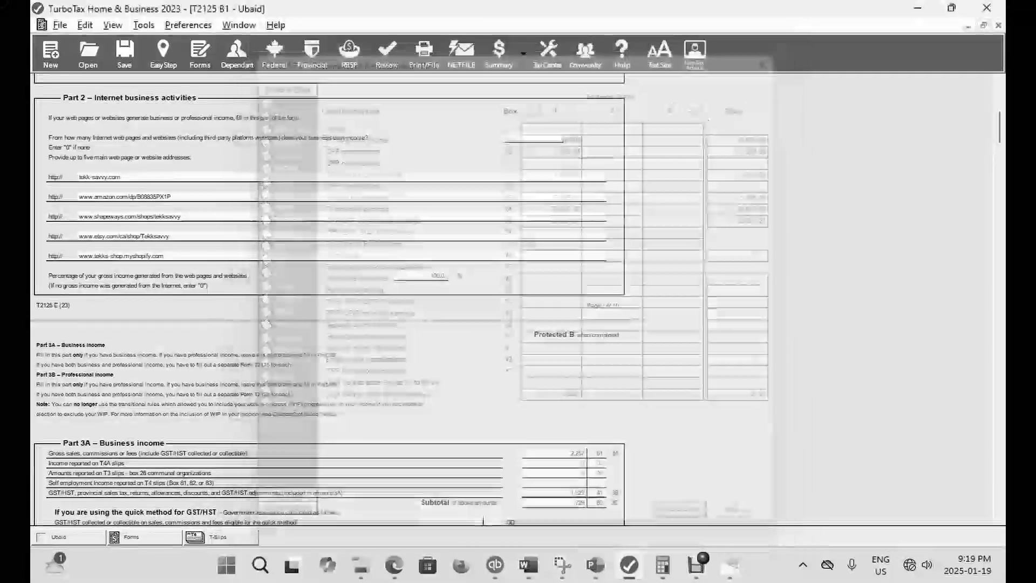
left_click(163, 54)
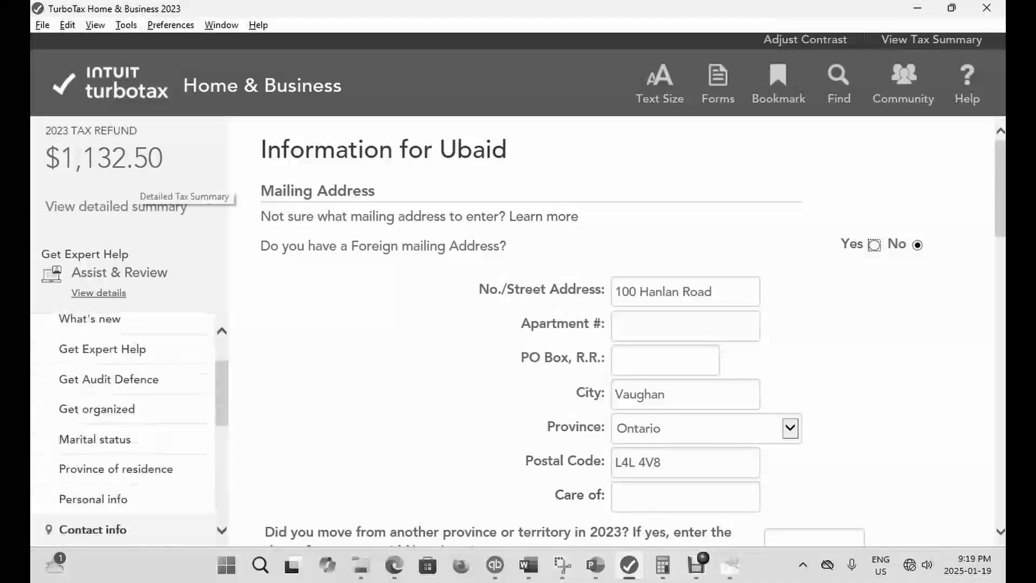
- Reopen the T4 slip, set employment income in box 14 to 28,691 and save the slip
left_click(718, 81)
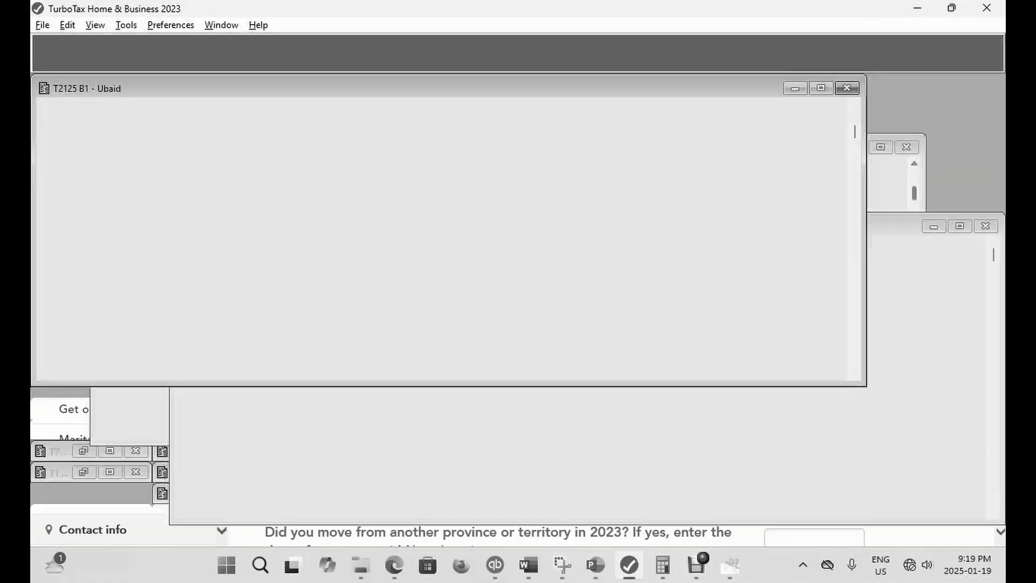
key("ctrl+f")
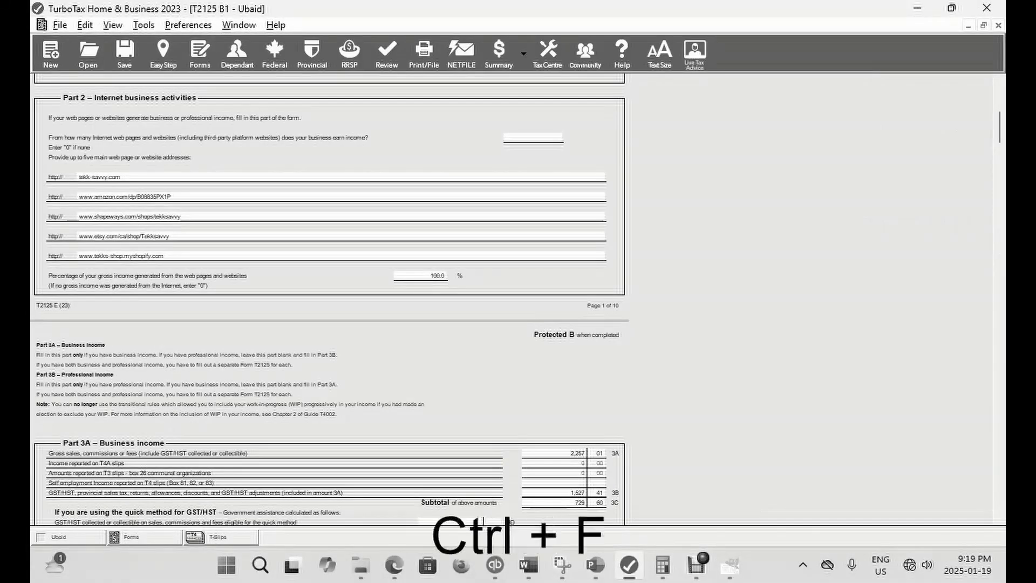
type("T4")
key("Return")
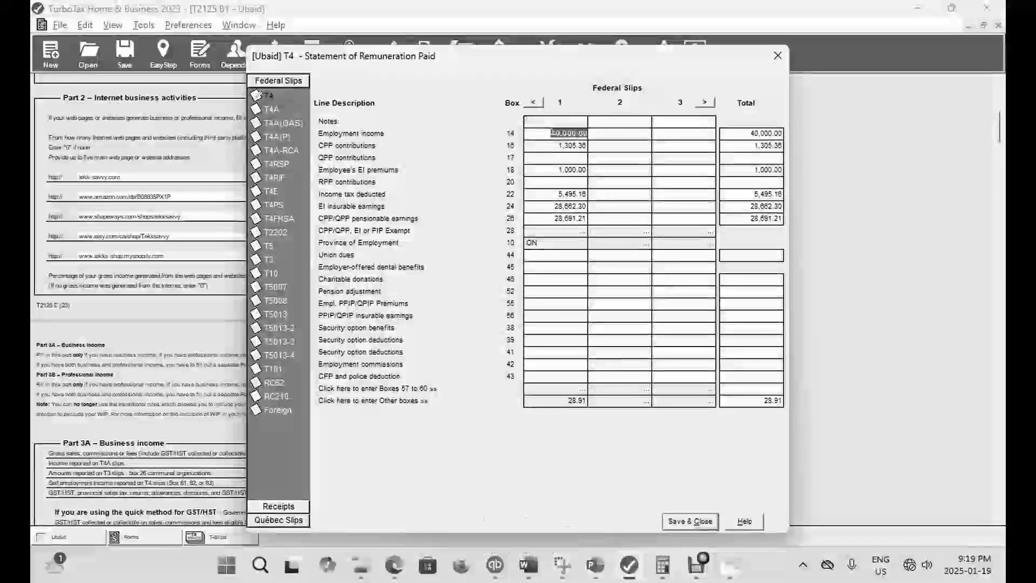
type("28")
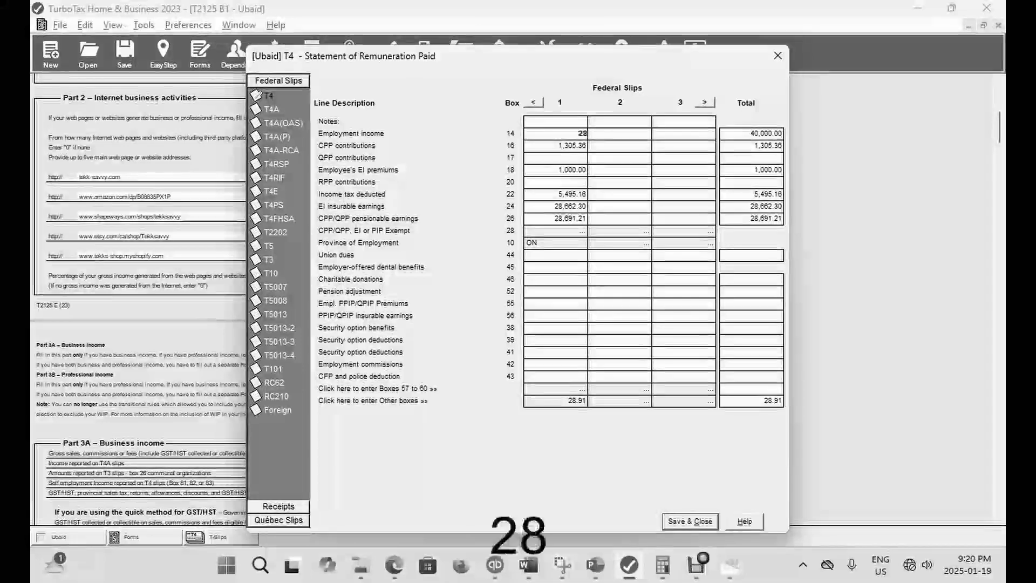
type("691")
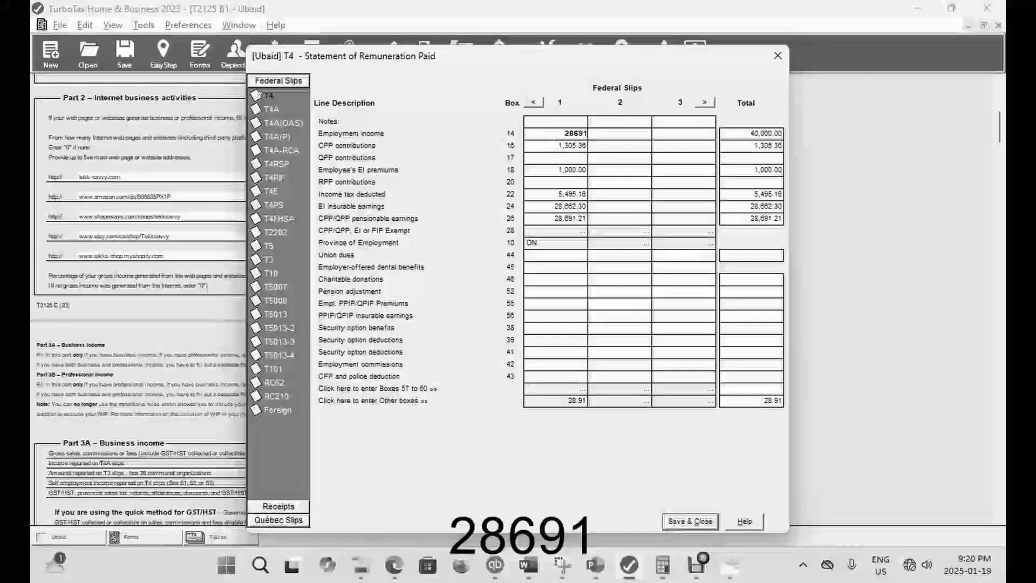
left_click(690, 521)
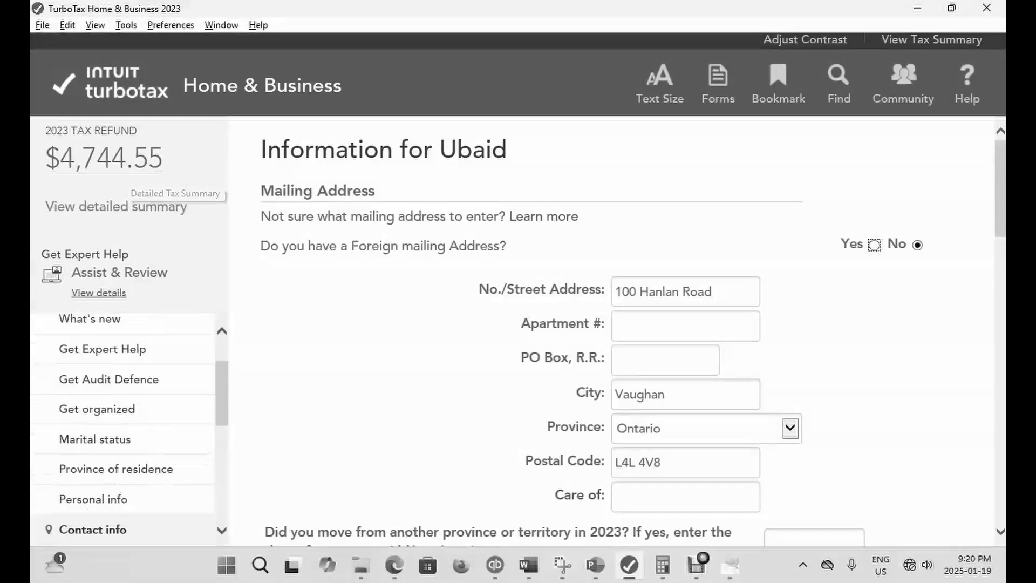
- Look up the T4 slip, examine its CPP contributions in box 16, and check the tax refund in EasyStep
left_click(717, 84)
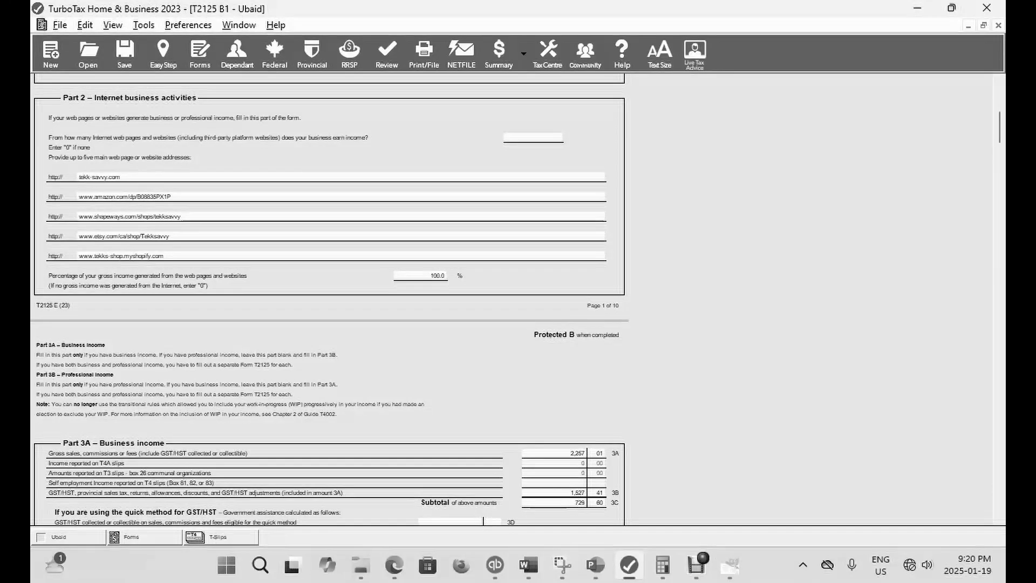
key("ctrl+f")
type("T4")
key("Return")
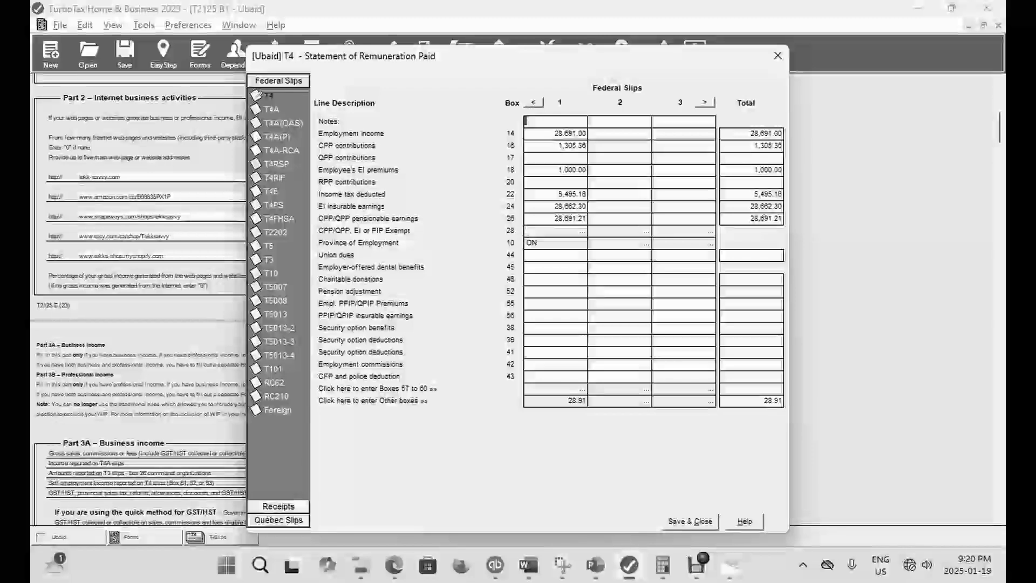
left_click(571, 146)
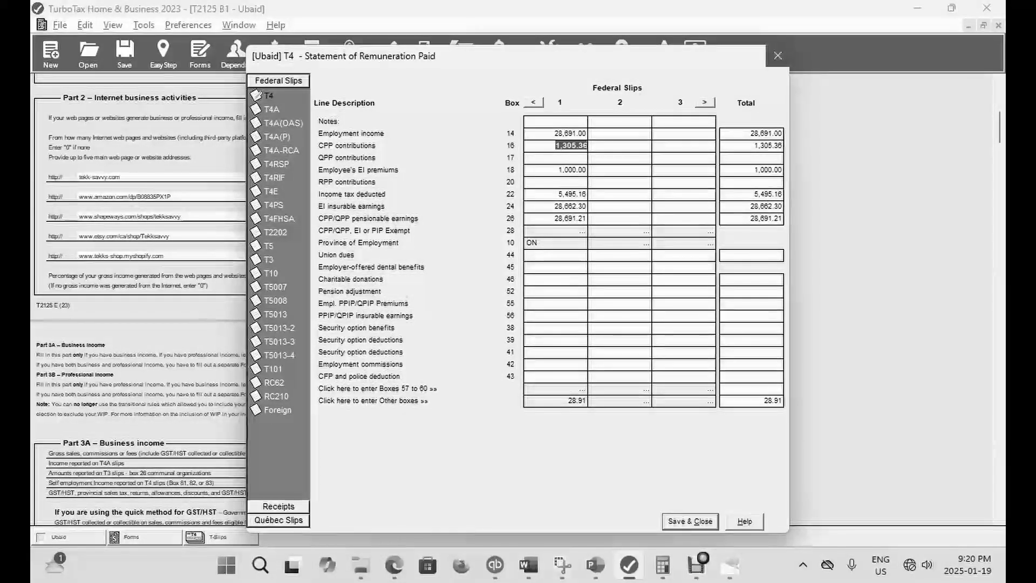
left_click(777, 56)
left_click(164, 54)
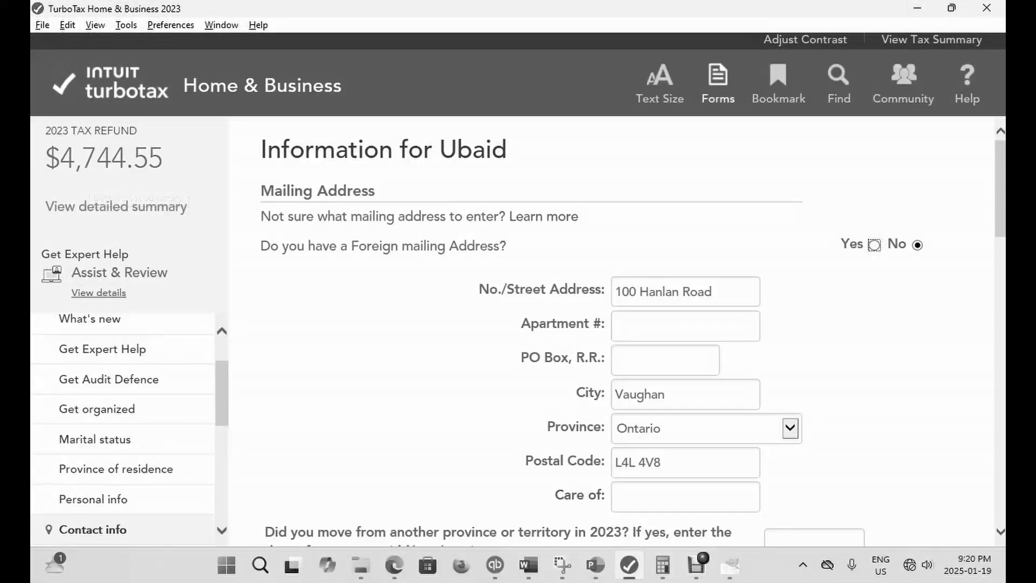
- Reopen the T4 slip, set CPP contributions in box 16 to 2,000, save it and check the refund in EasyStep
left_click(718, 81)
key("ctrl+f")
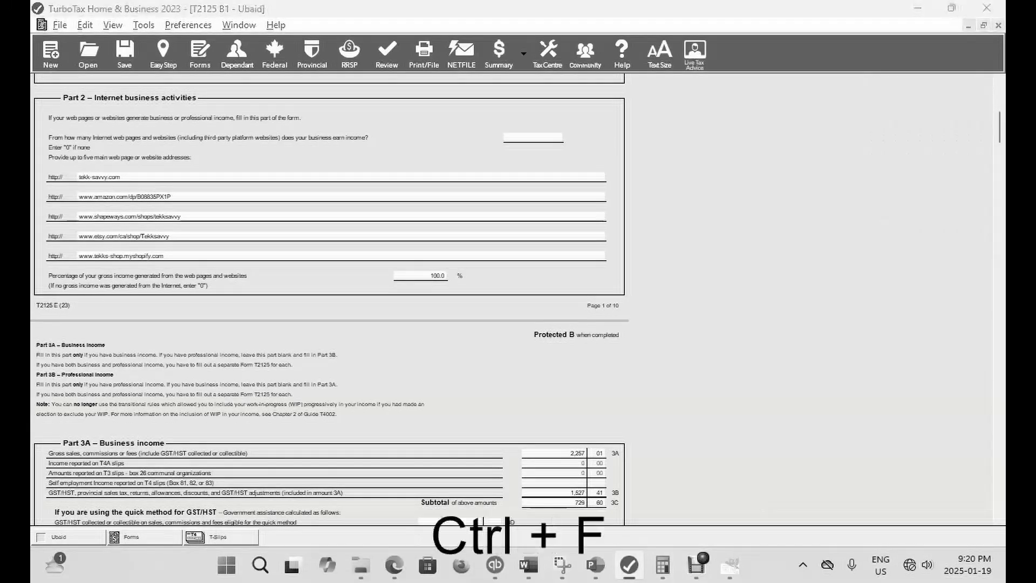
type("T4")
key("Return")
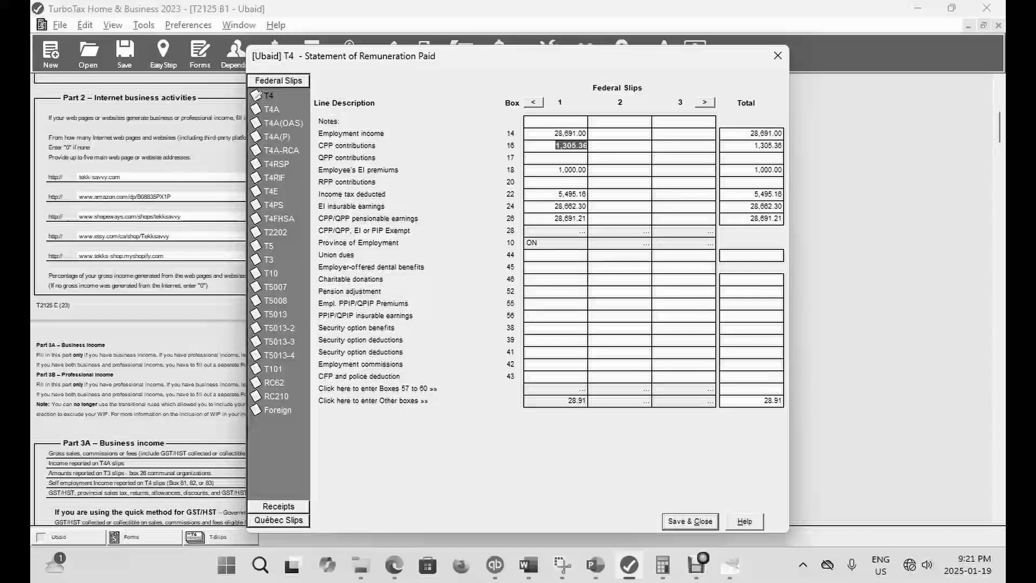
type("2000")
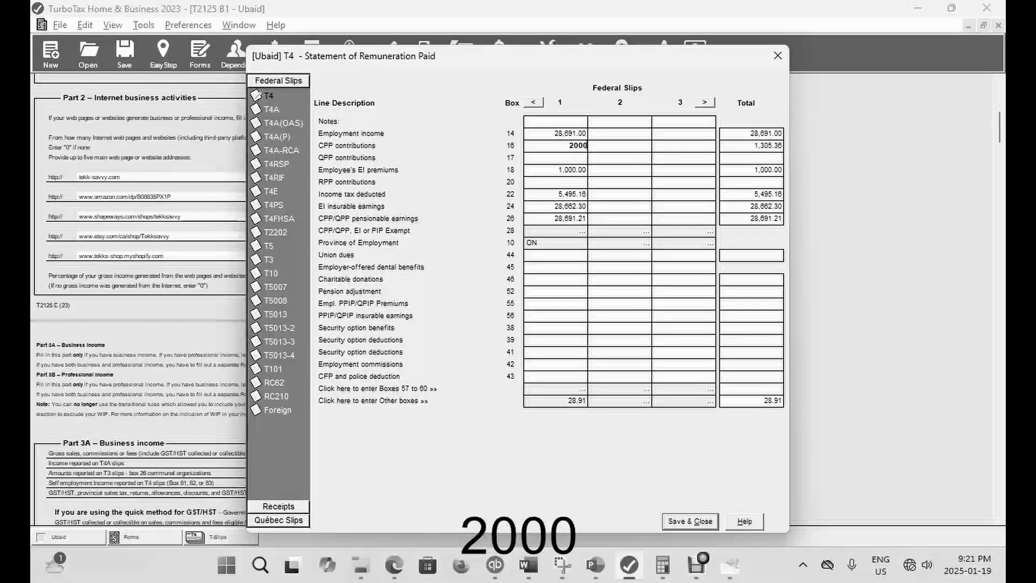
left_click(690, 521)
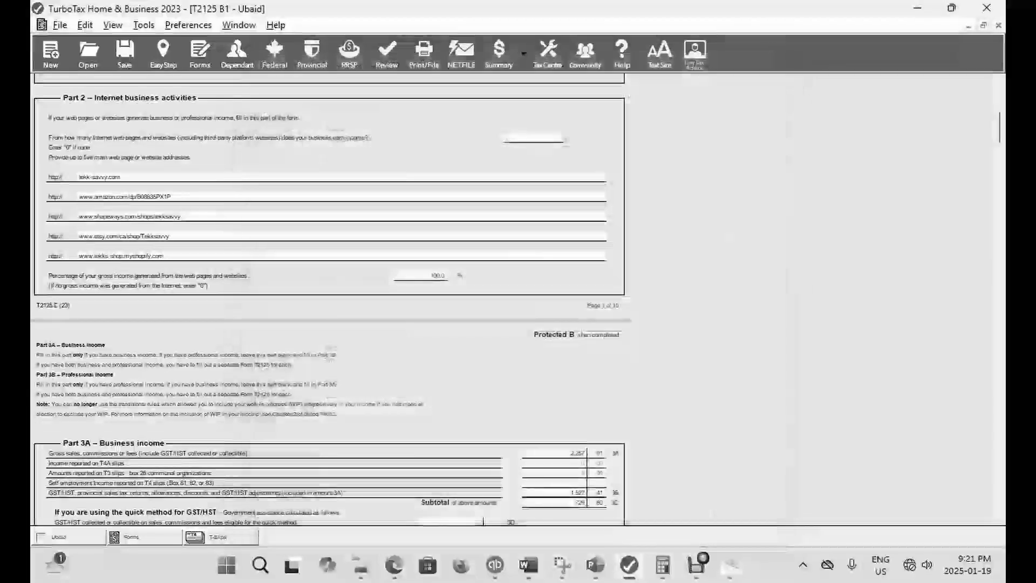
left_click(163, 54)
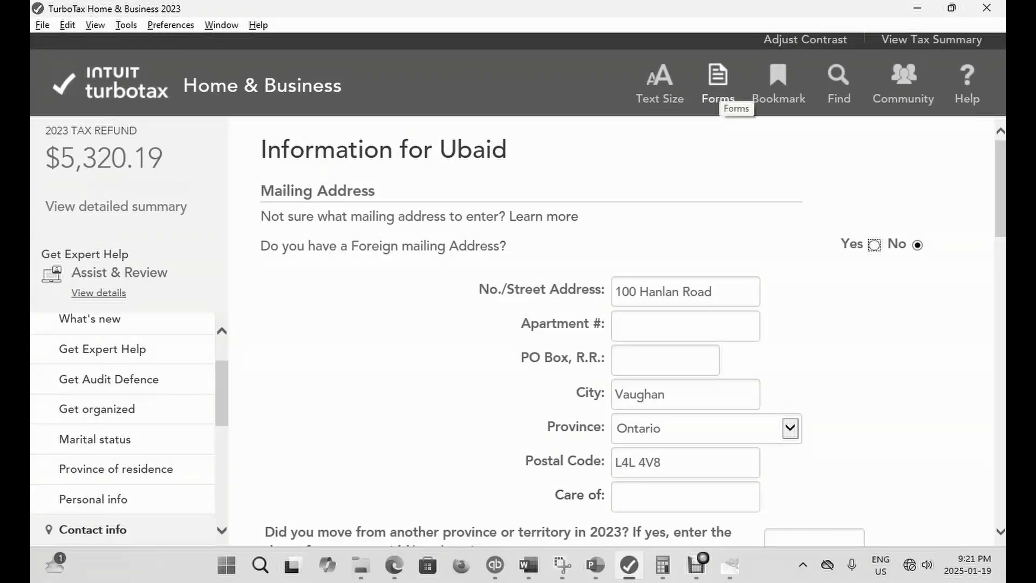
- Reopen the T4 slip, set CPP contributions to 1,246.95, save it and check the refund in EasyStep
left_click(719, 87)
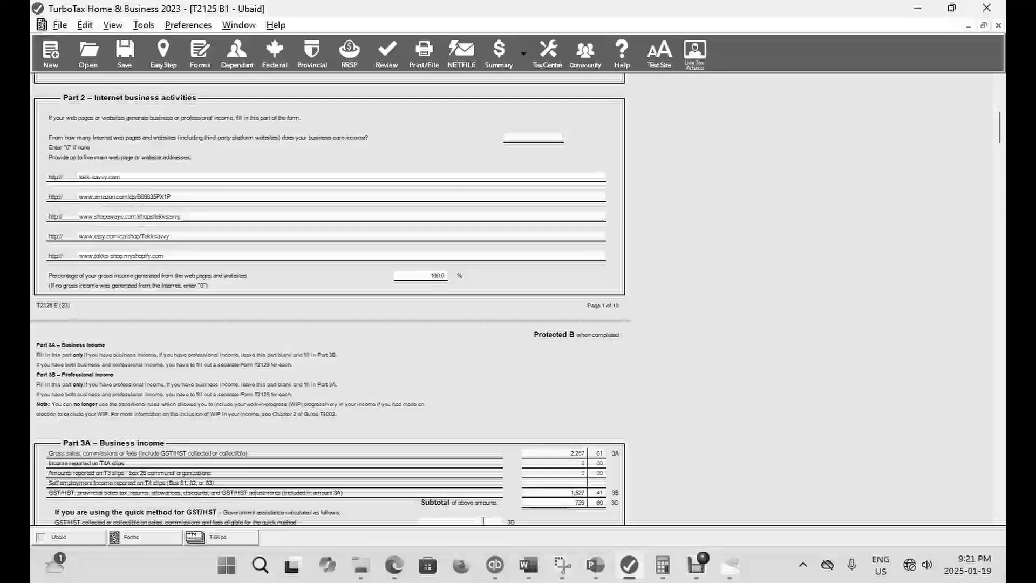
key("ctrl")
key("ctrl+f")
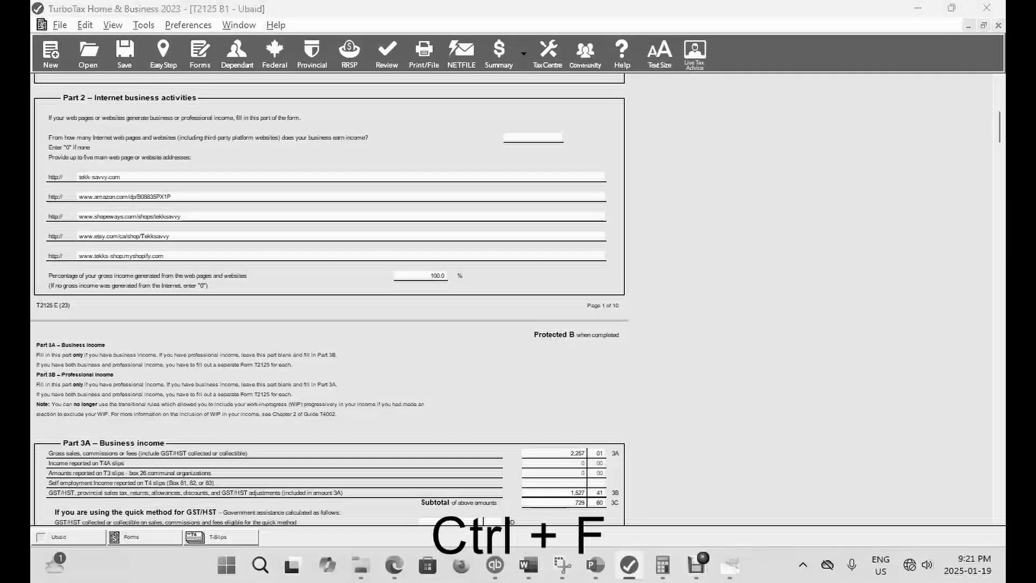
type("T4")
key("Return")
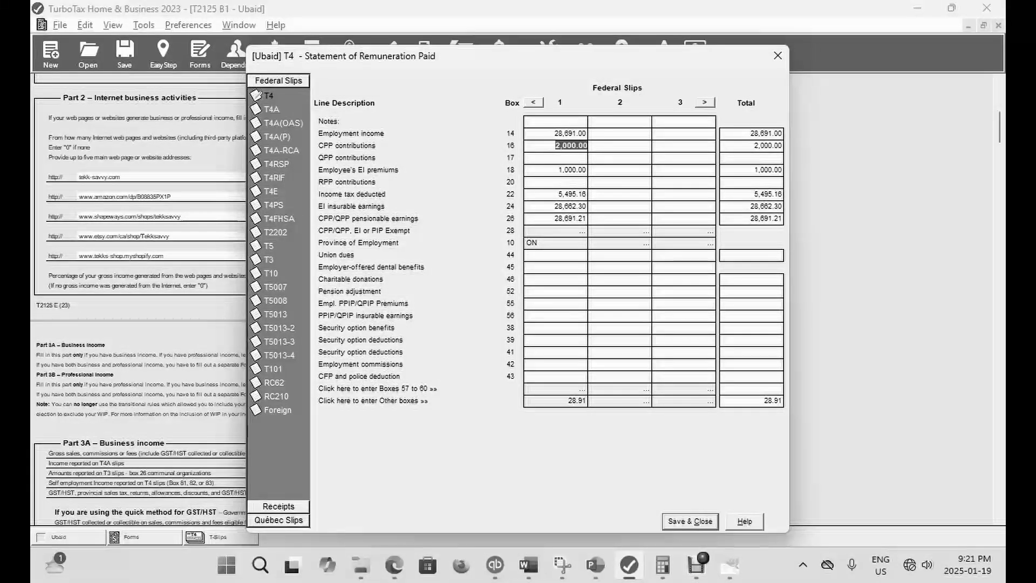
type("1246.")
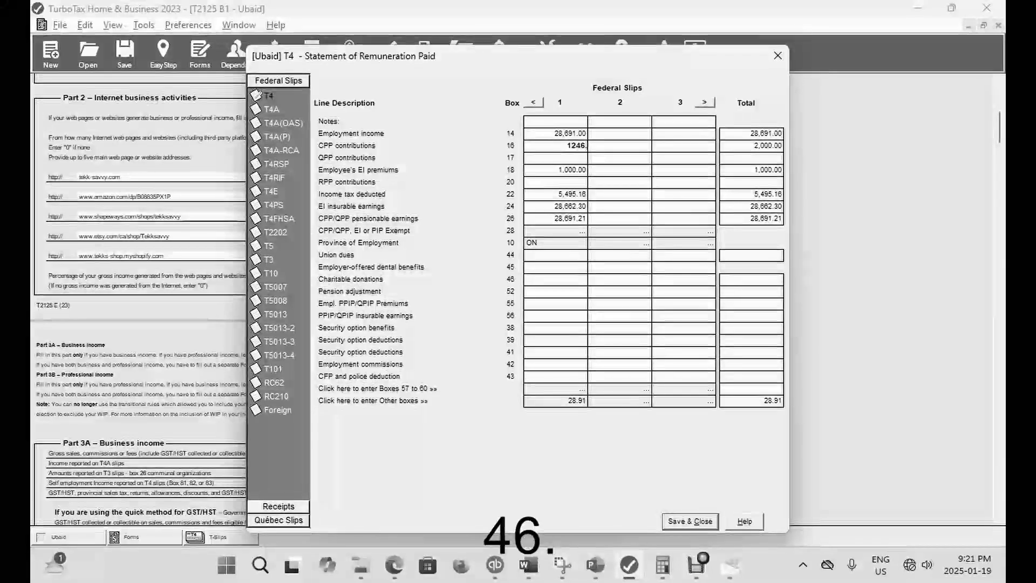
type("95")
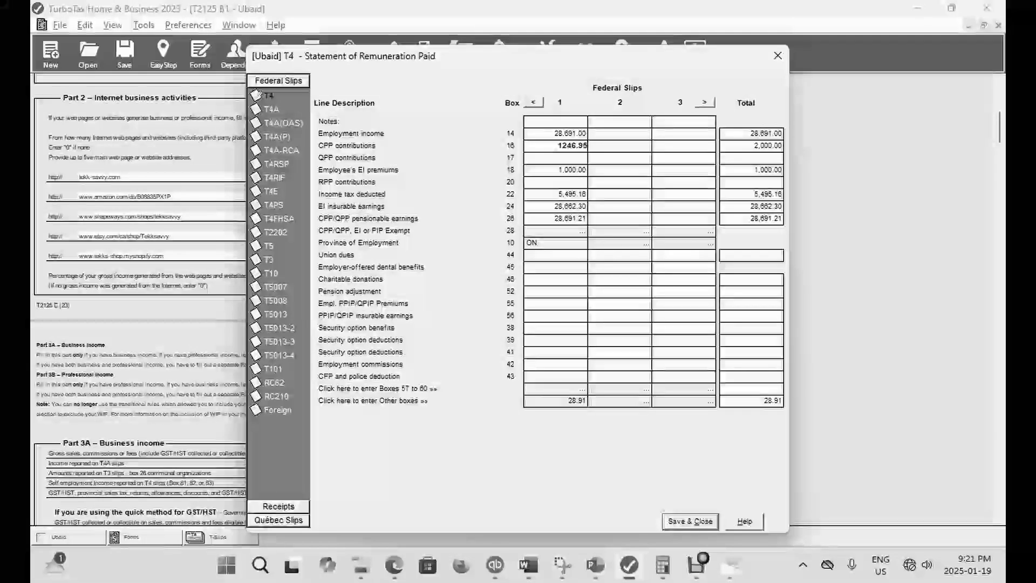
left_click(690, 521)
left_click(164, 54)
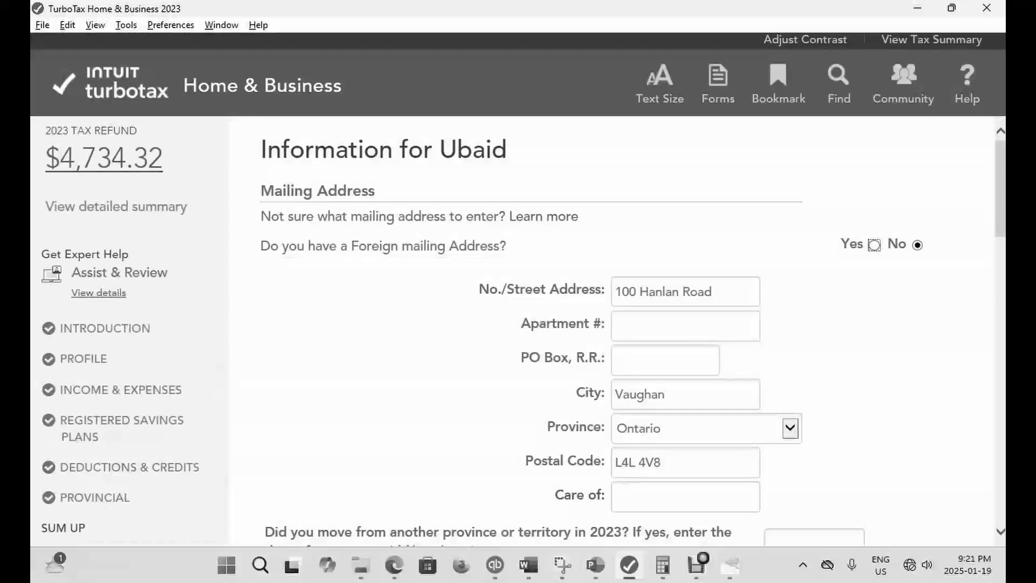
- Reopen the T4 slip, enter 1,000 as QPP contributions in box 17, save it and check the refund in EasyStep
left_click(717, 81)
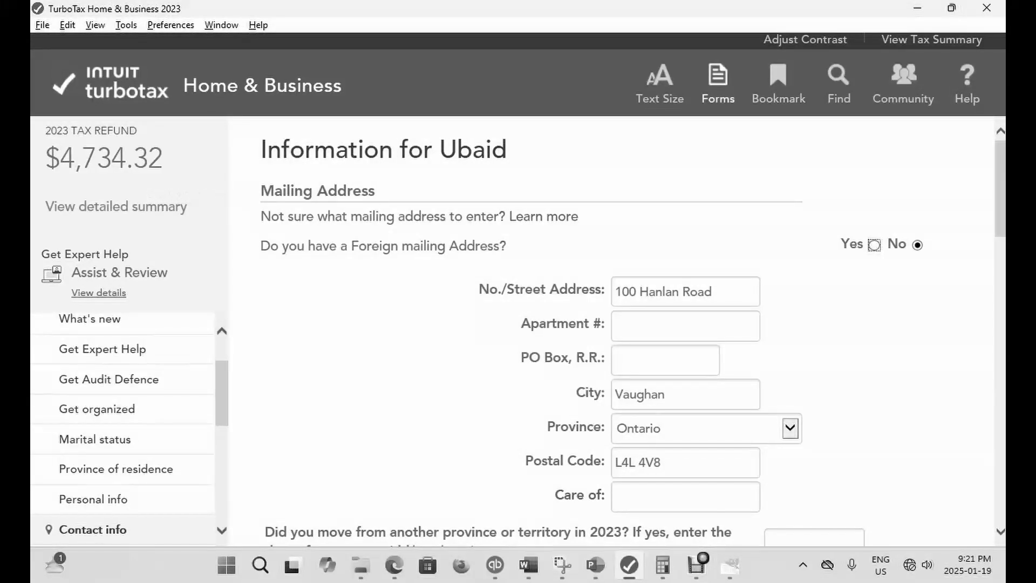
key("ctrl+f")
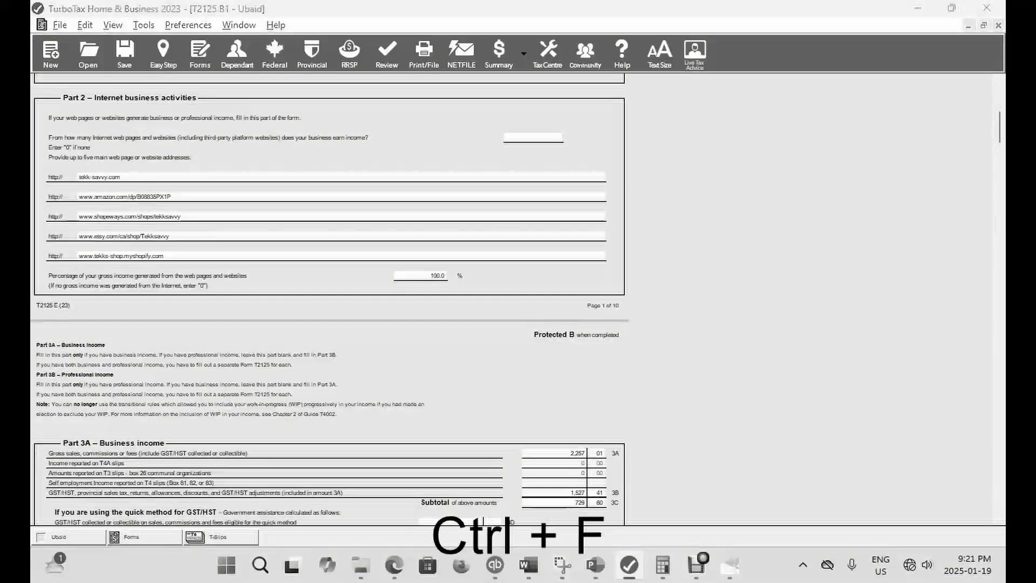
type("T")
key("Return")
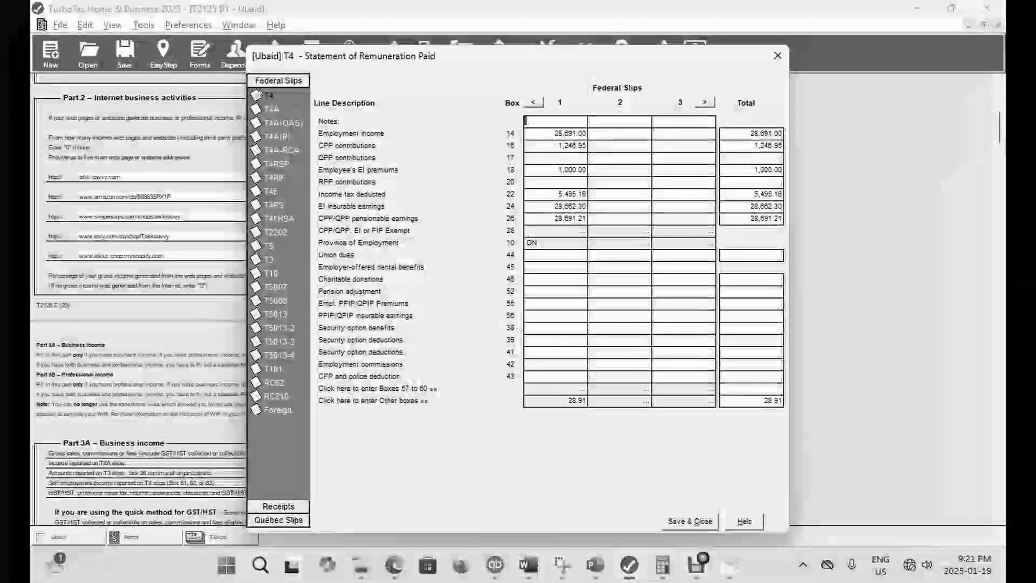
left_click(556, 158)
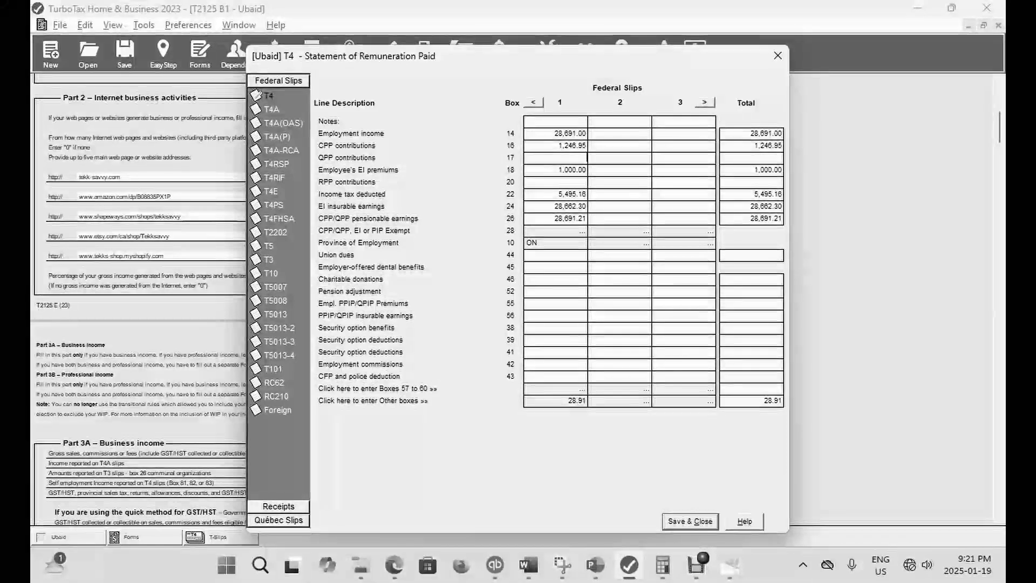
type("1000")
left_click(690, 522)
left_click(163, 54)
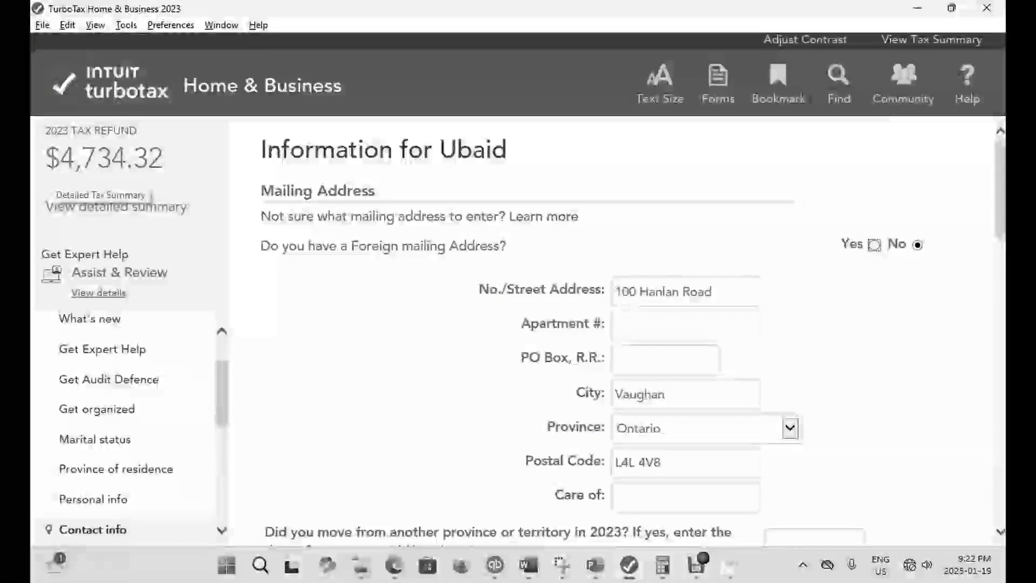
- Reopen the T4 slip and clear the QPP contributions amount in box 17
left_click(719, 83)
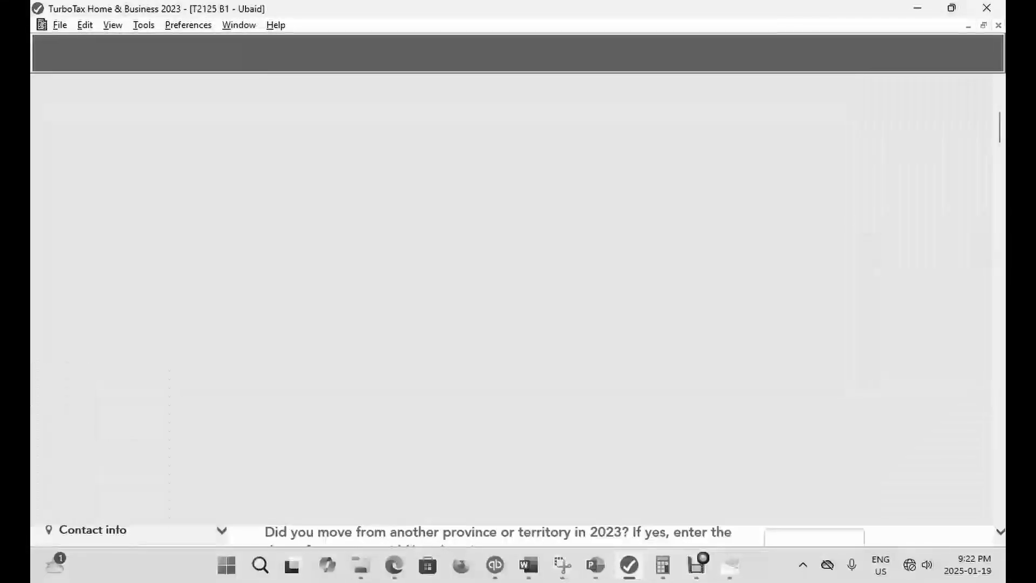
key("ctrl+f")
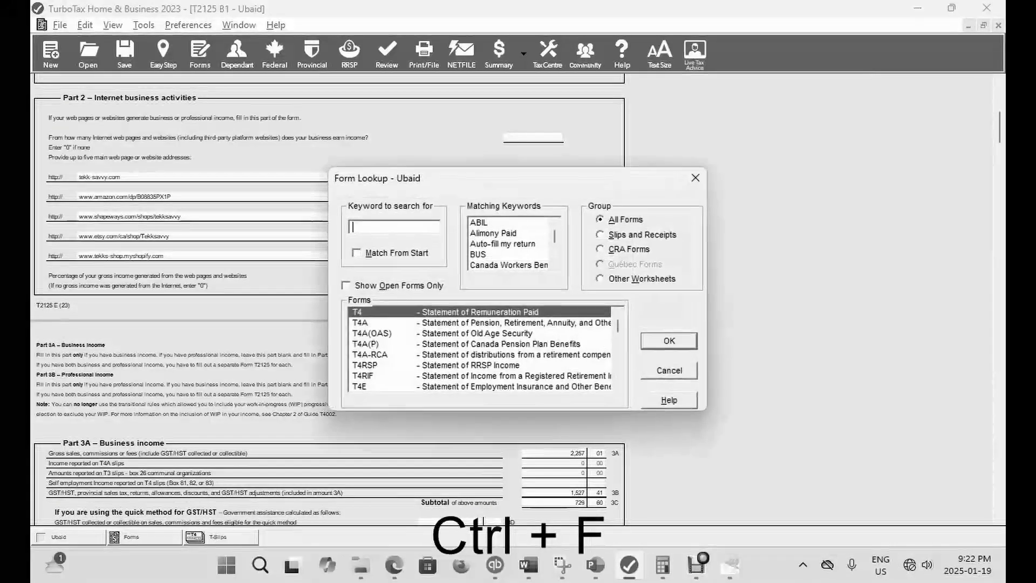
type("T4")
key("Return")
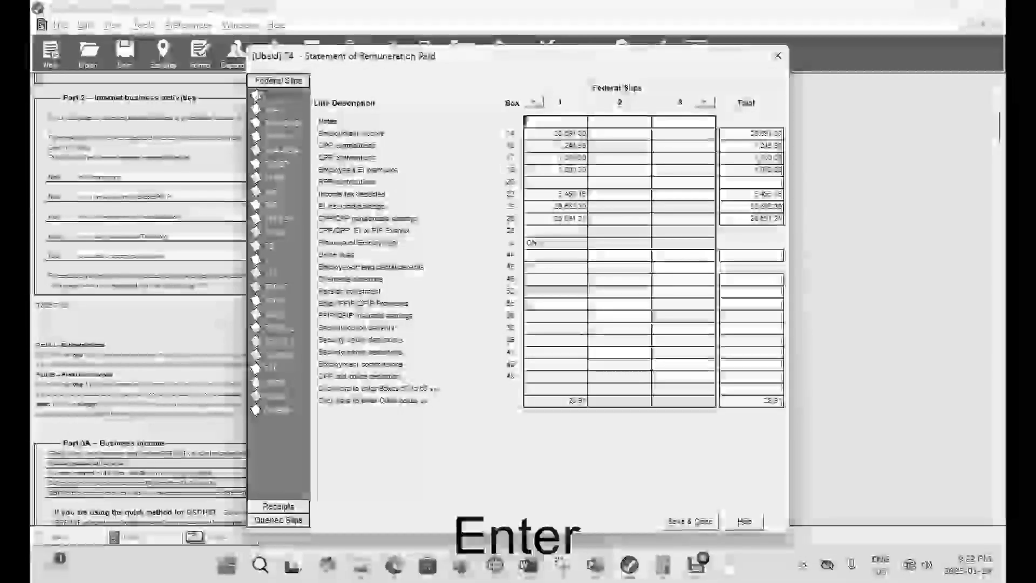
key("BackSpace")
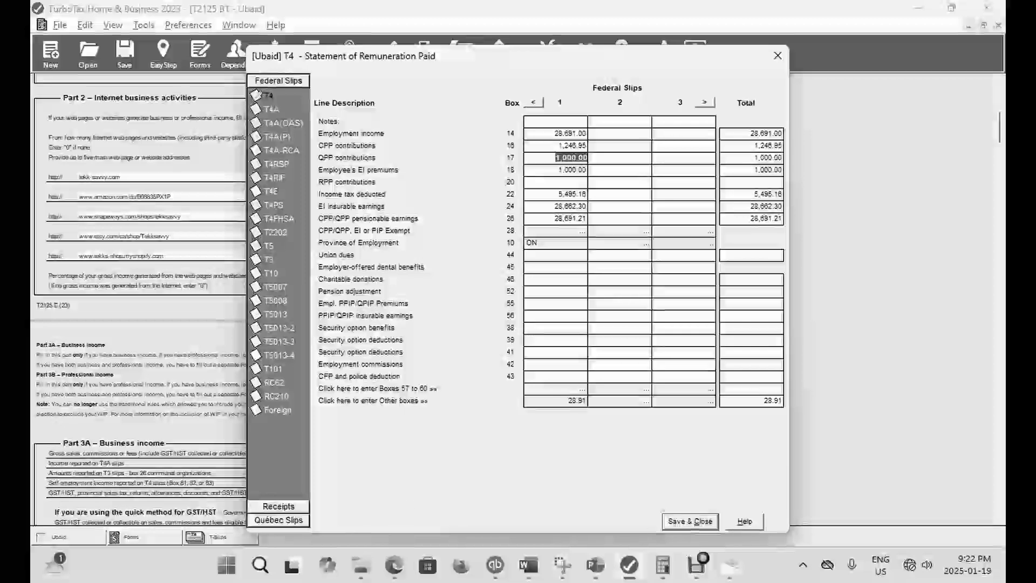
key("Tab")
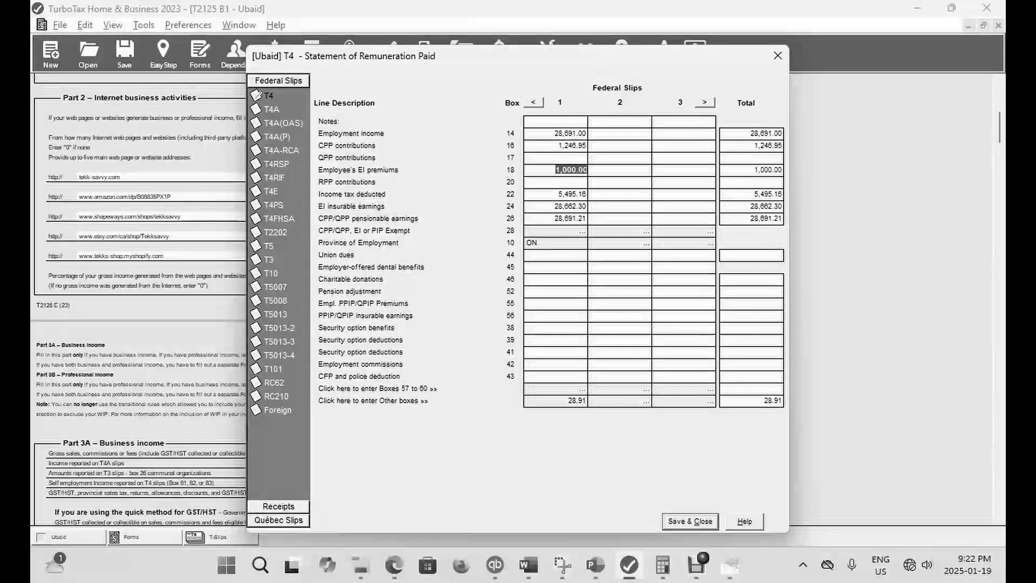
- Set the employee's EI premiums in box 18 of the T4 slip to 464.31, save it and check the refund in EasyStep
type("464.31")
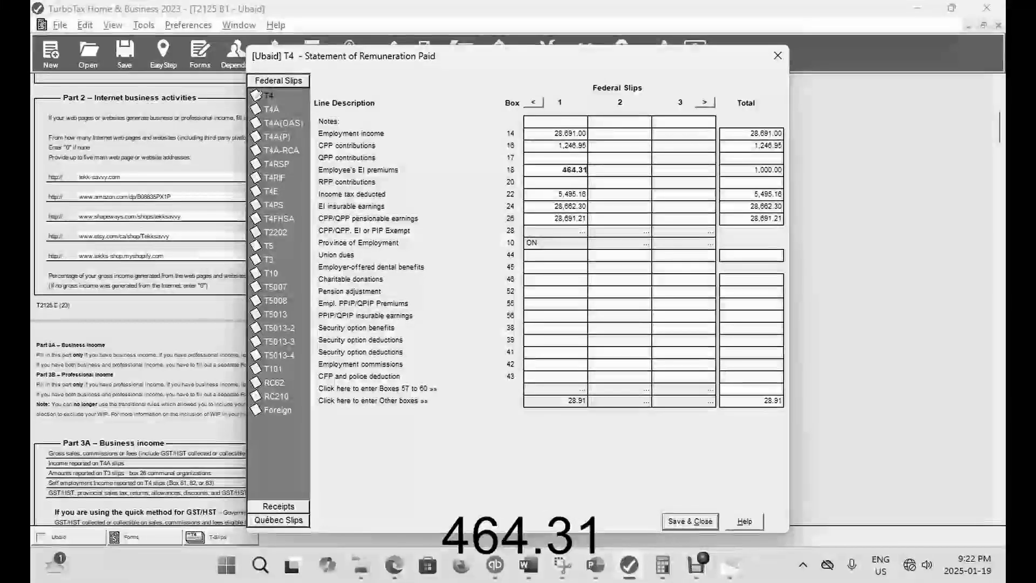
key("Tab")
key("Return")
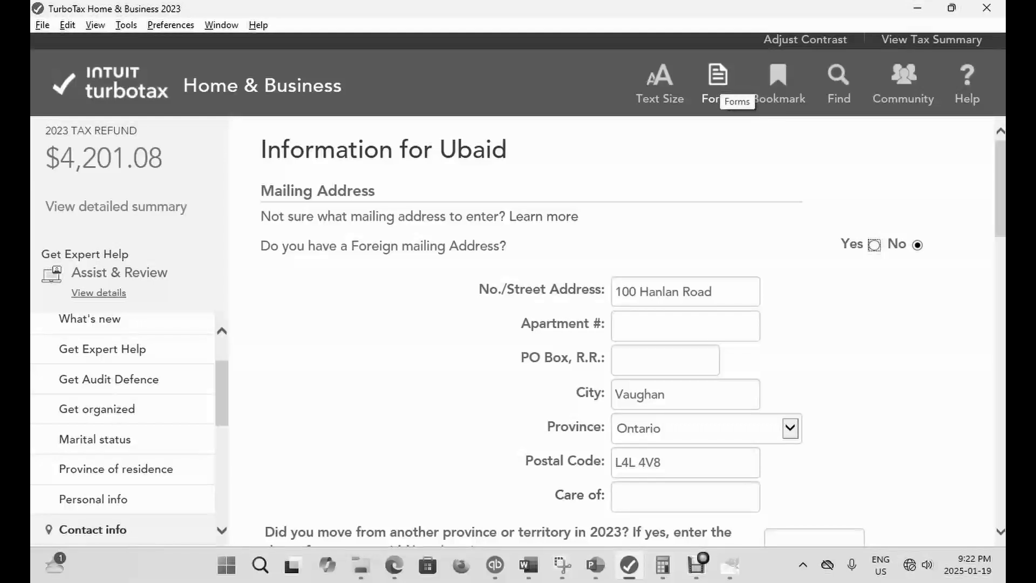
- Reopen the T4 slip, set the employee's EI premiums in box 18 to 600, save it and check the refund in EasyStep
left_click(719, 81)
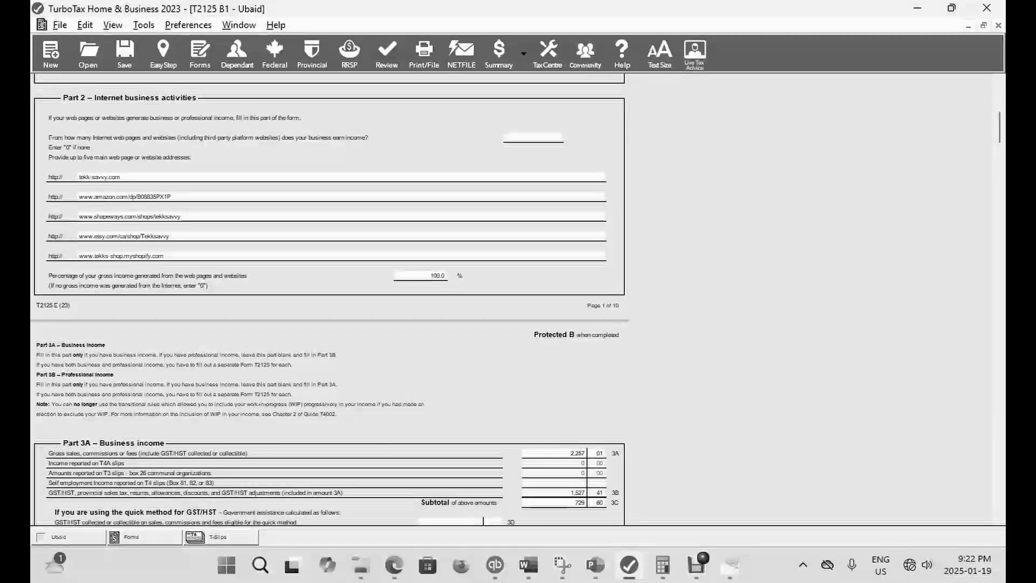
key("ctrl+f")
type("T4")
key("Return")
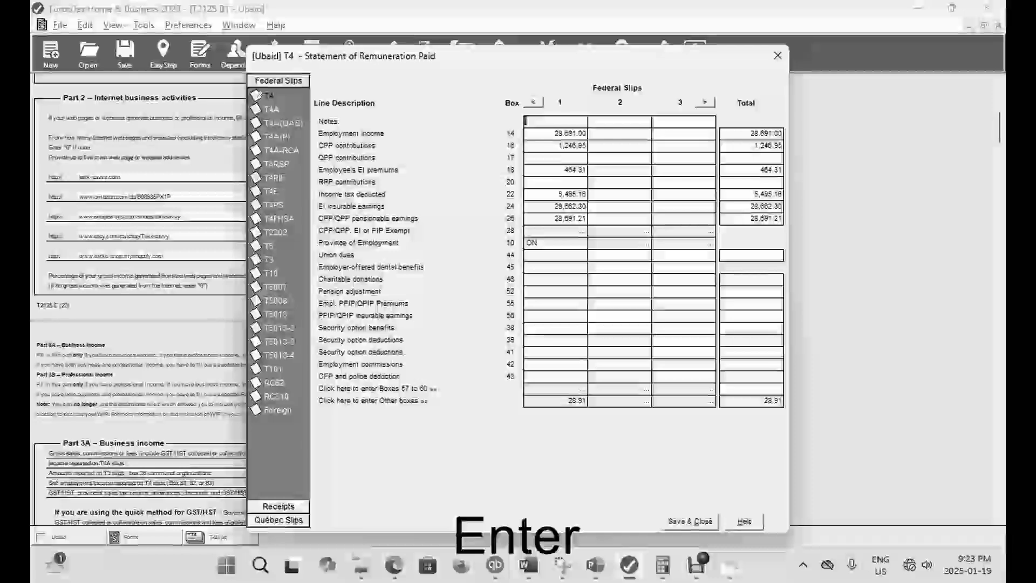
left_click(574, 170)
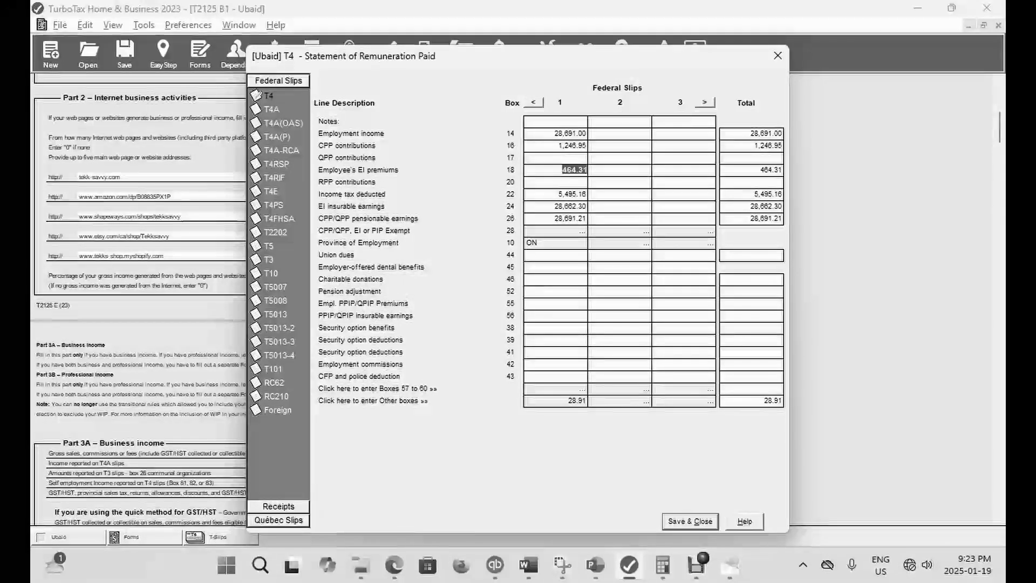
type("600")
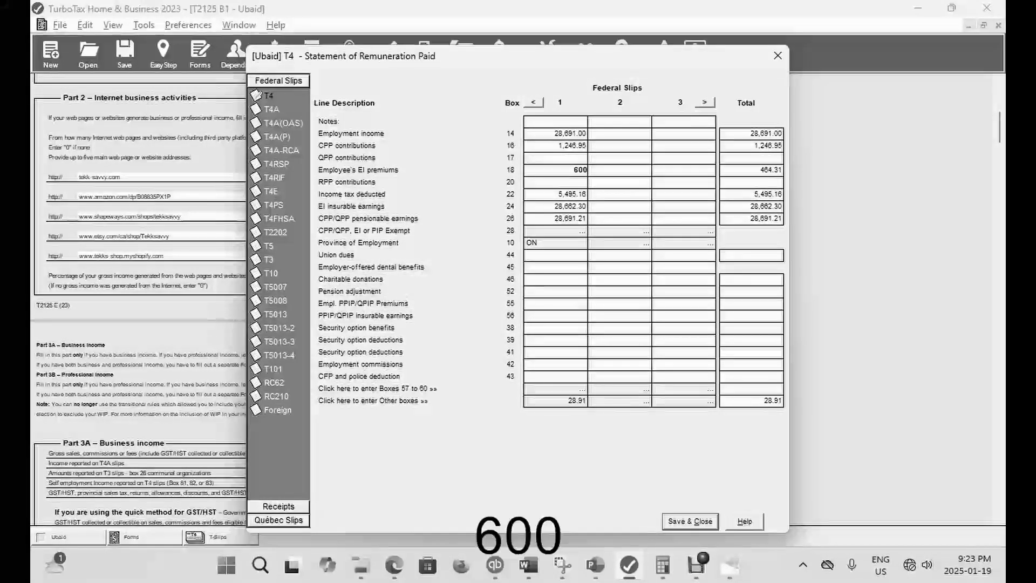
left_click(690, 521)
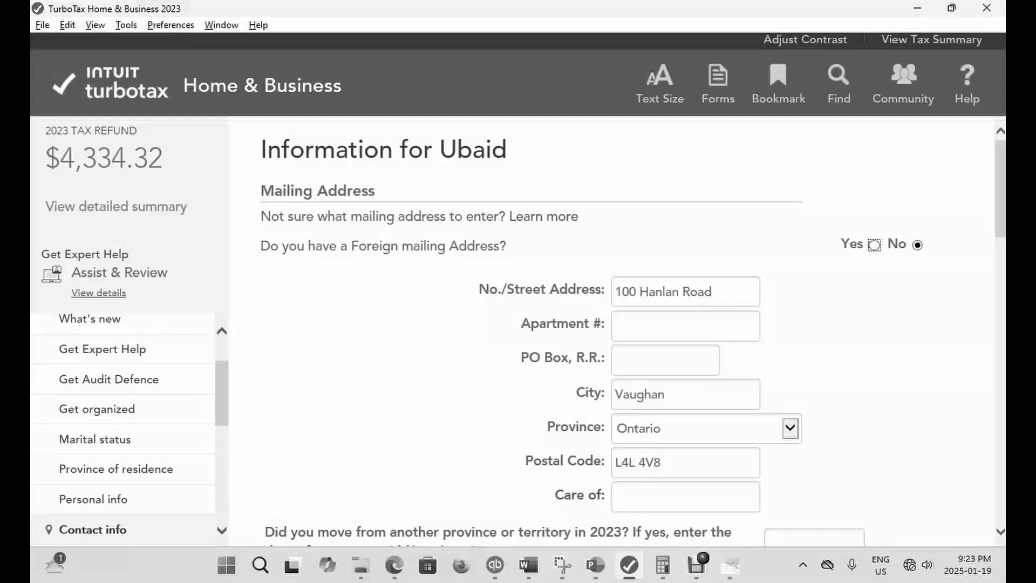
- Reopen the T4 slip, set the employee's EI premiums back to 464.31, close it and check the refund in EasyStep
left_click(718, 83)
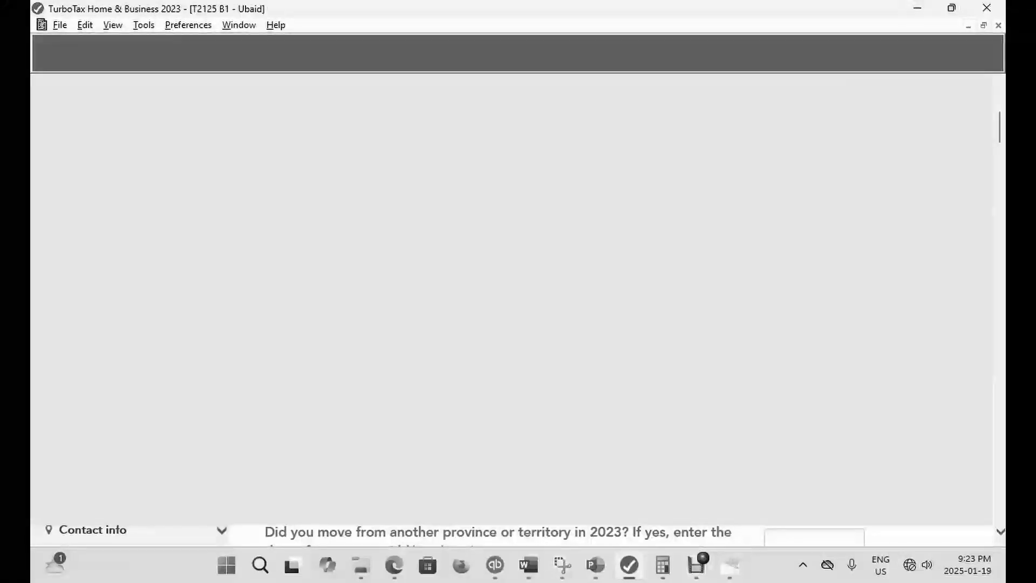
key("ctrl+f")
type("T")
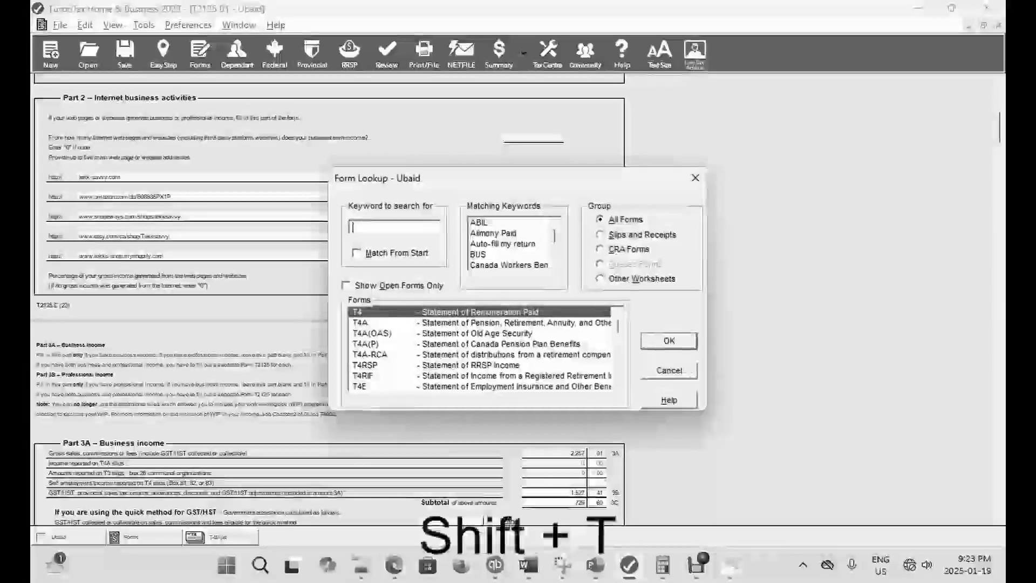
type("4")
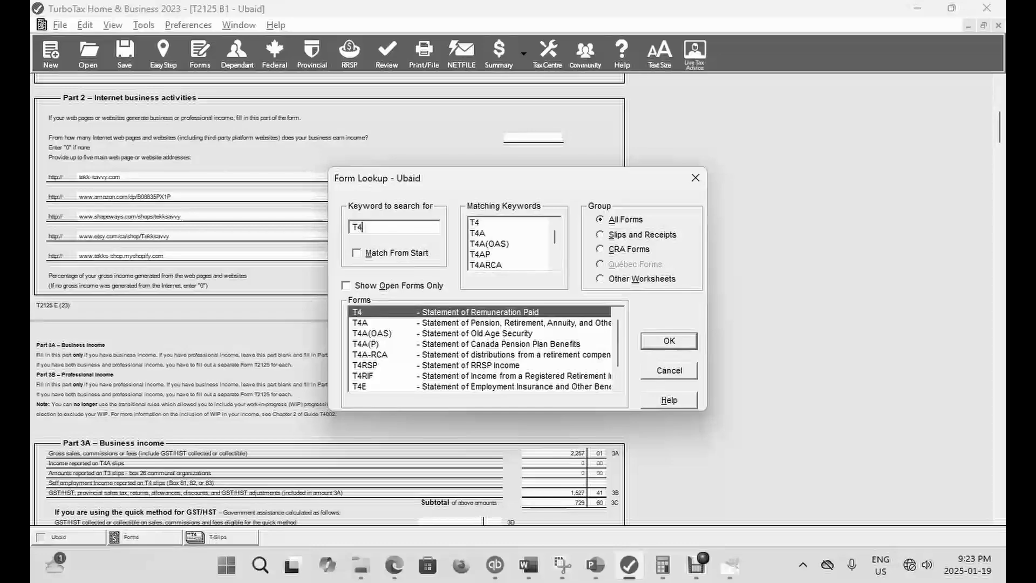
key("Return")
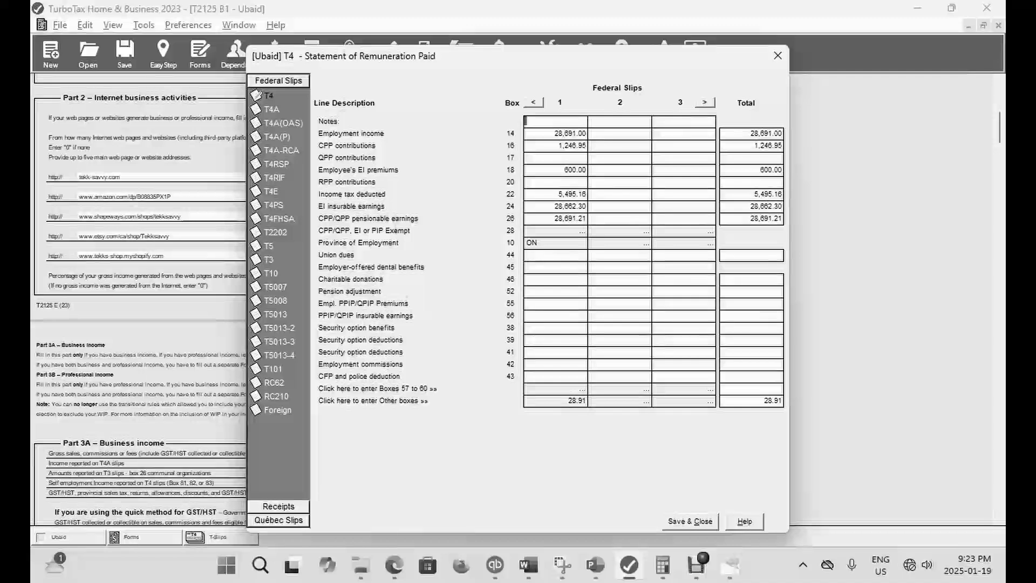
left_click(568, 170)
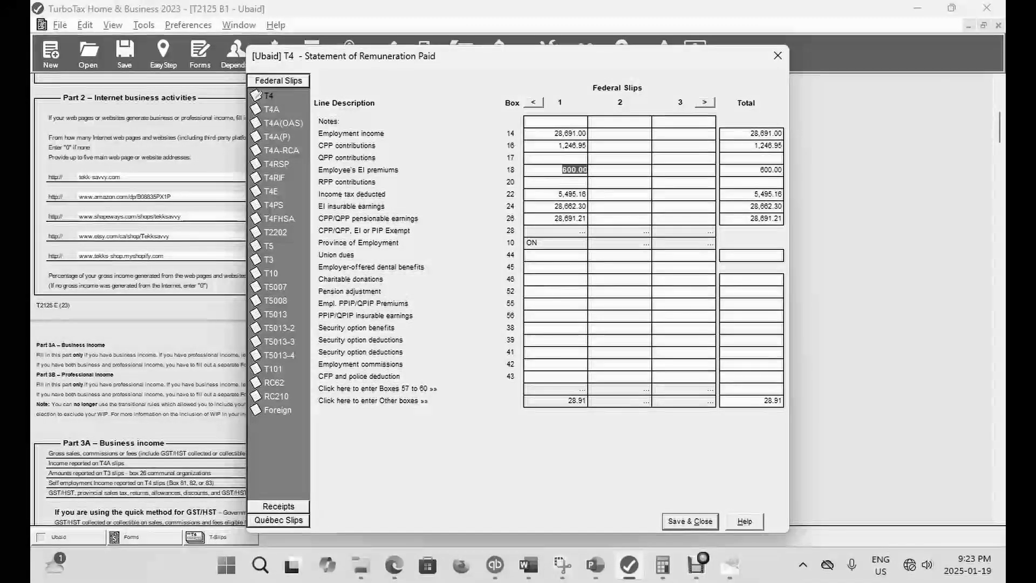
type("464.31")
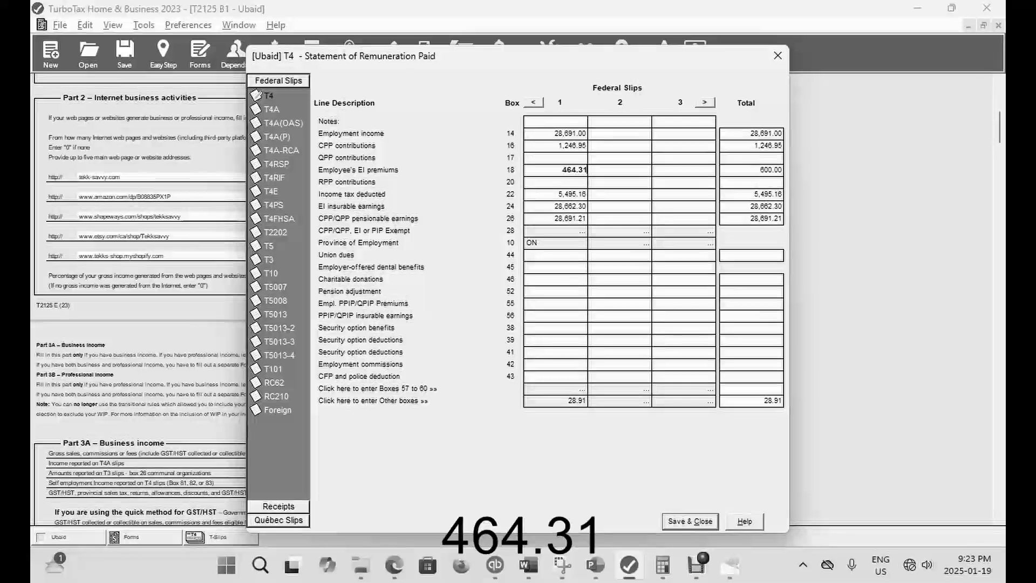
key("Tab")
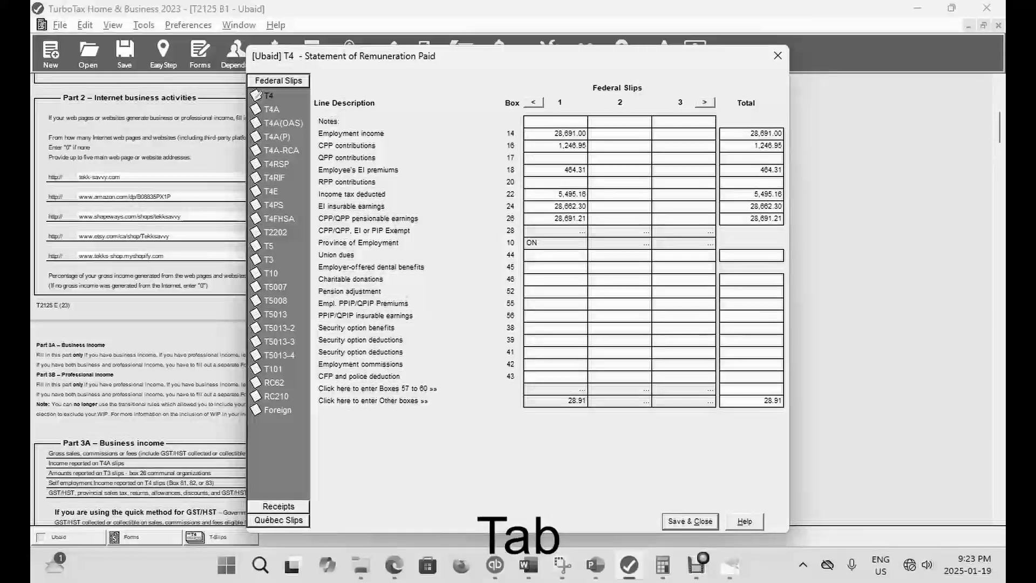
key("Escape")
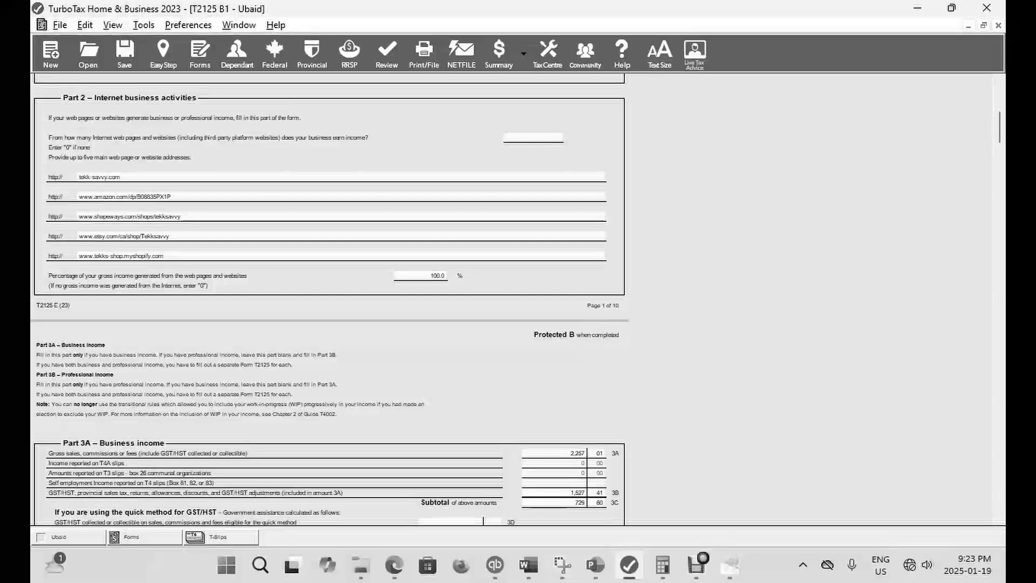
left_click(163, 52)
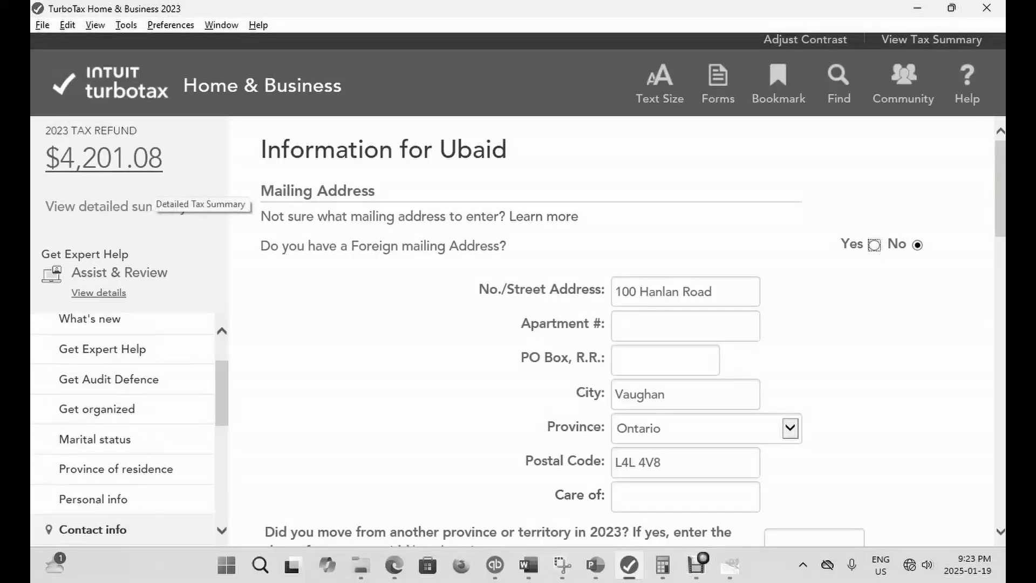
- Reopen the T4 slip, enter 1,000 as RPP contributions in box 20, close it and check the refund in EasyStep
left_click(718, 81)
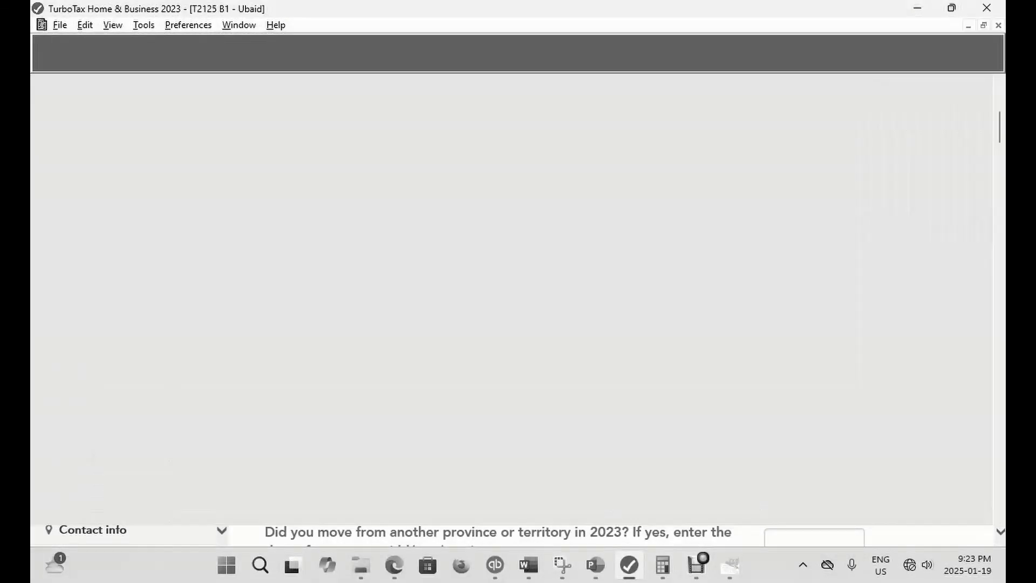
key("ctrl+f")
type("T")
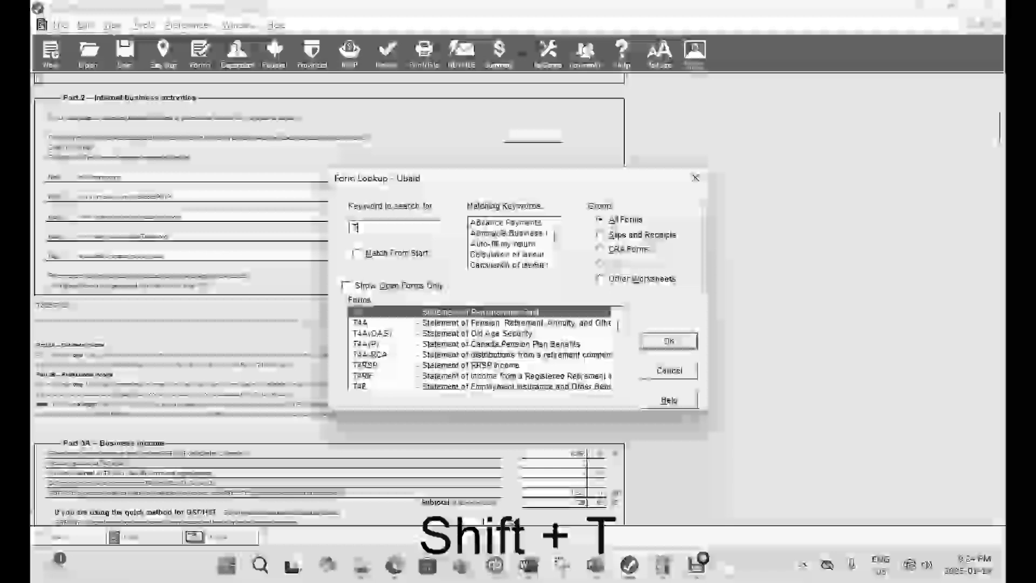
key("Return")
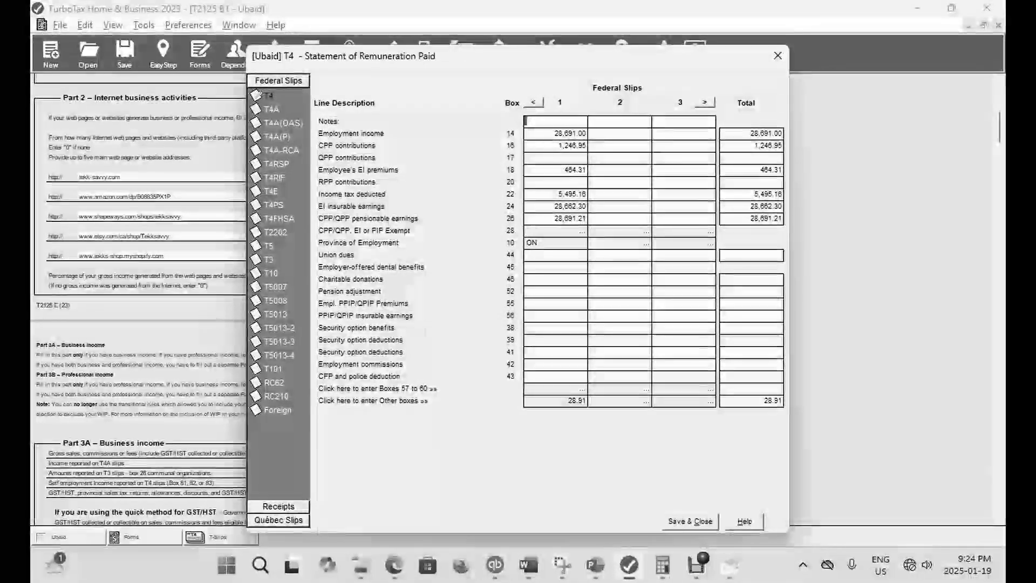
left_click(566, 182)
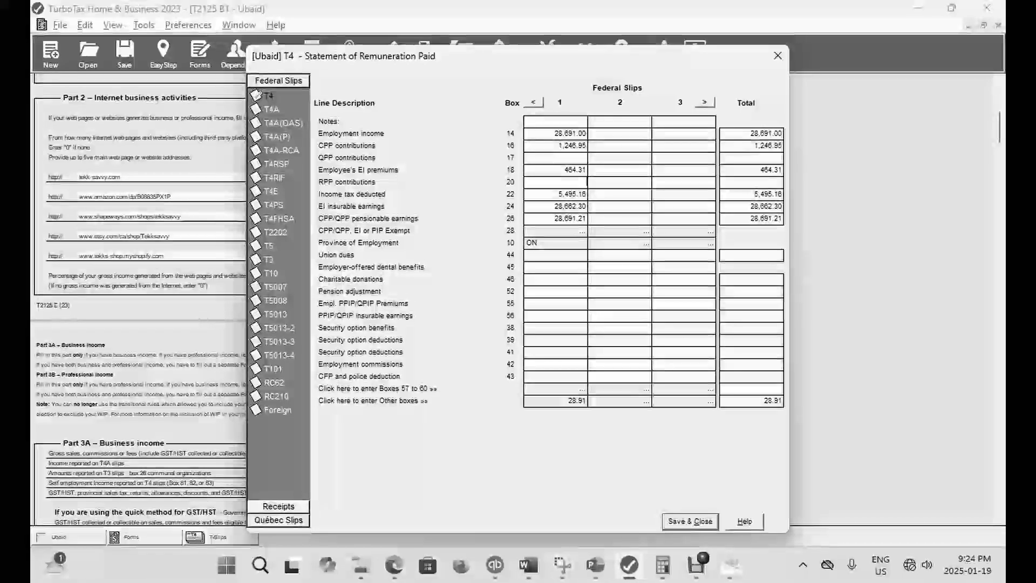
type("1000")
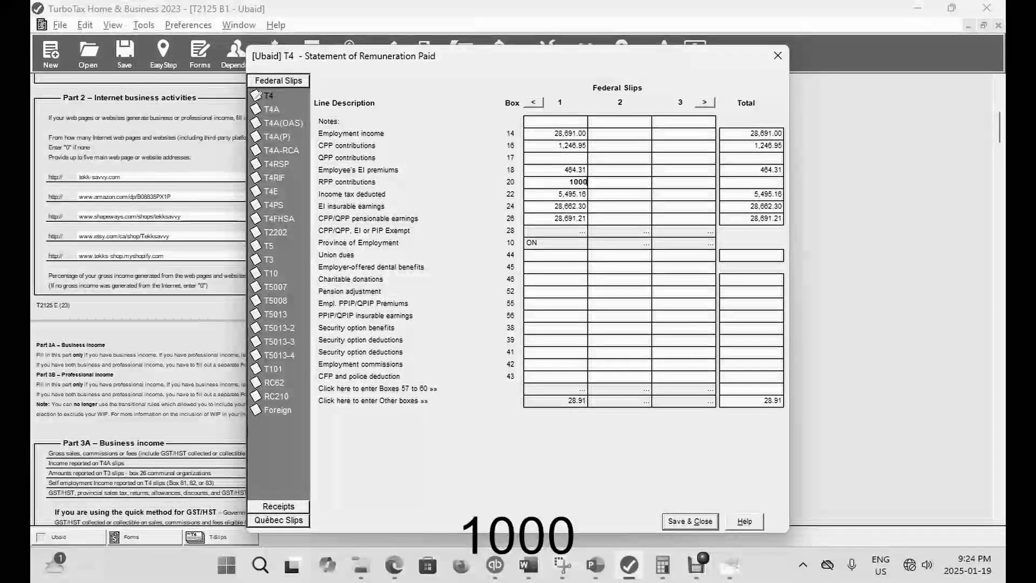
key("Escape")
left_click(163, 54)
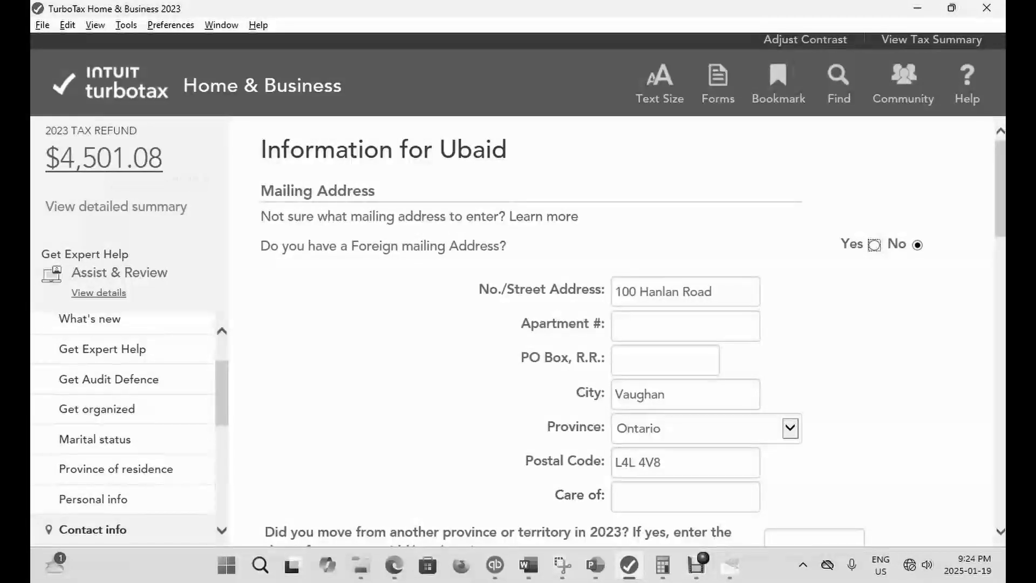
- Reopen the T4 slip and clear the RPP contributions amount in box 20
left_click(718, 81)
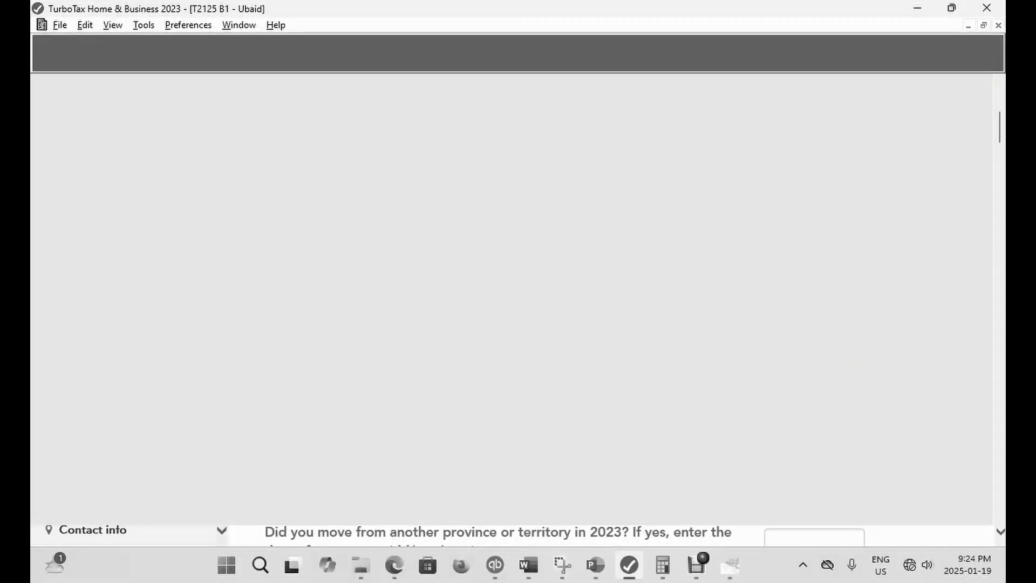
key("ctrl+f")
type("T")
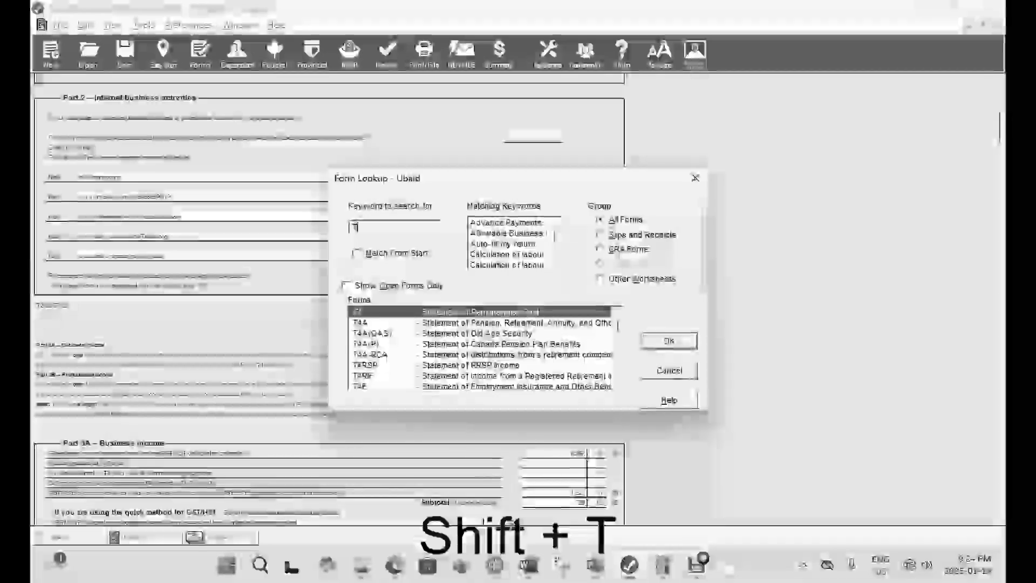
key("Return")
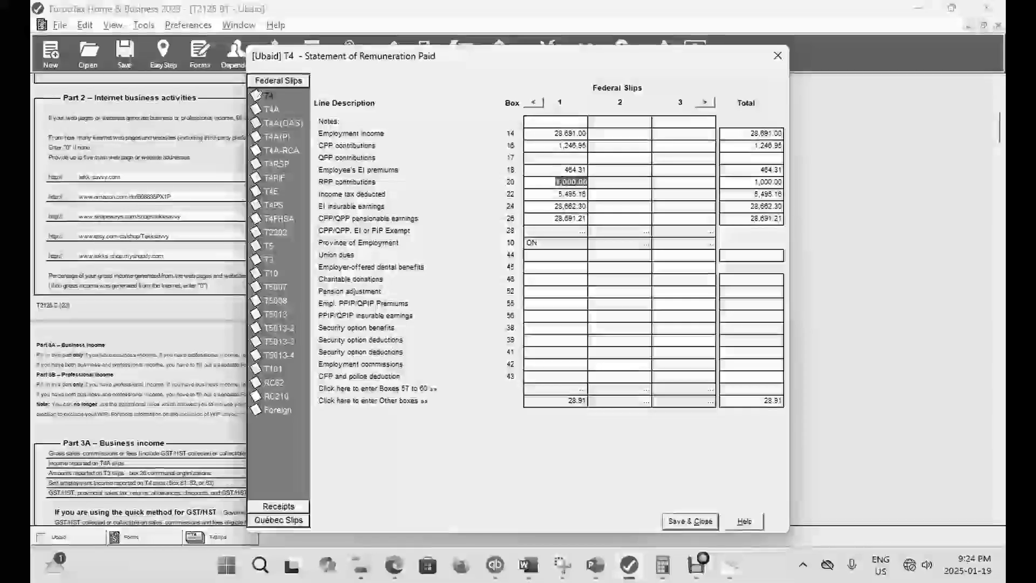
key("BackSpace")
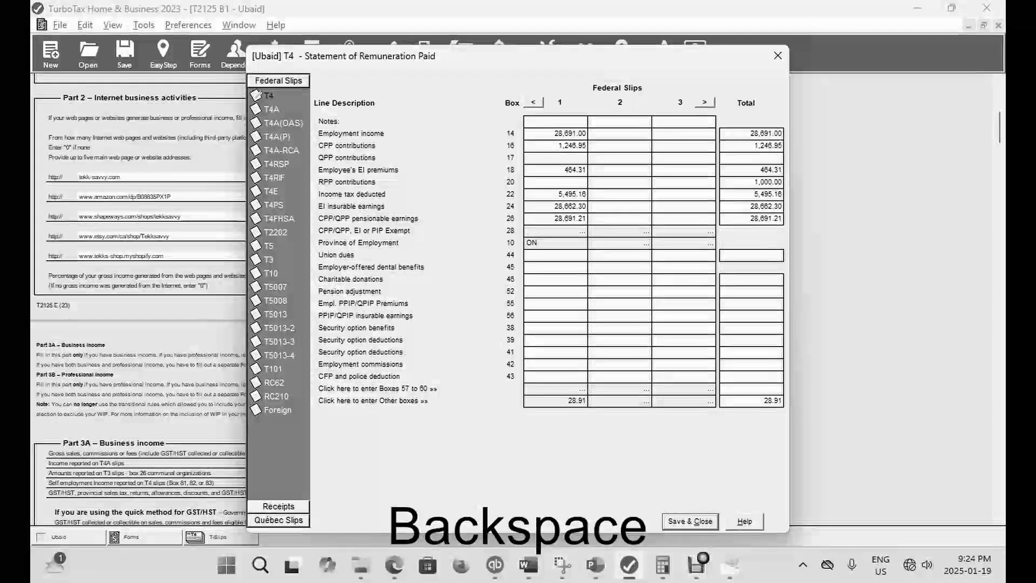
- Set the income tax deducted in box 22 to 8,000, save the T4 slip and check the refund in EasyStep
key("Tab")
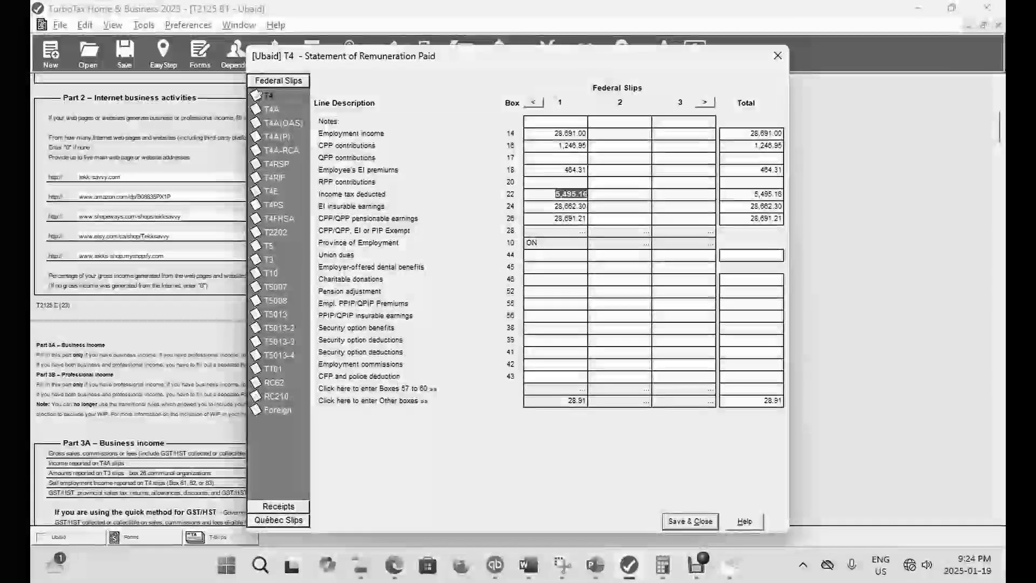
type("8000")
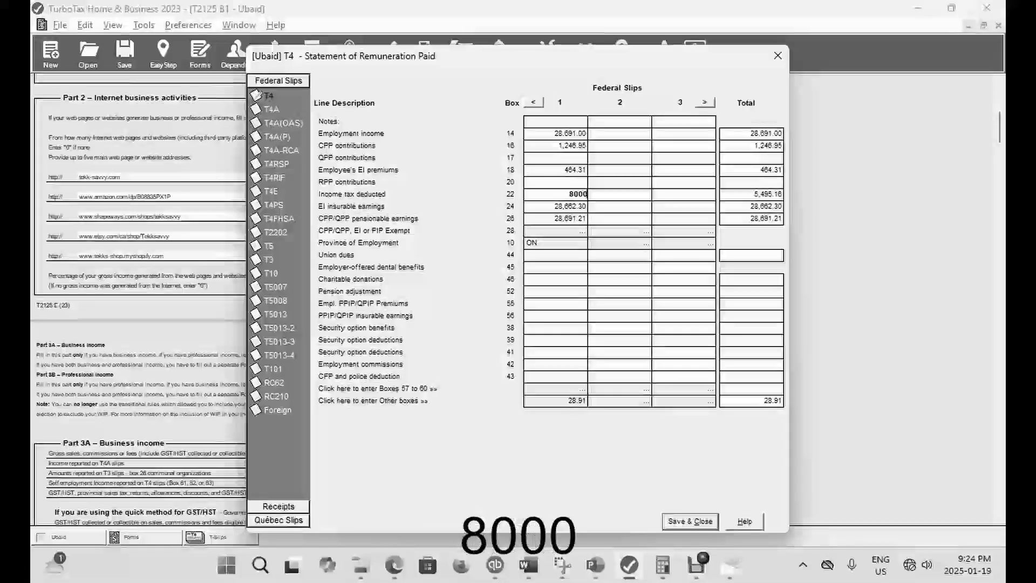
key("Return")
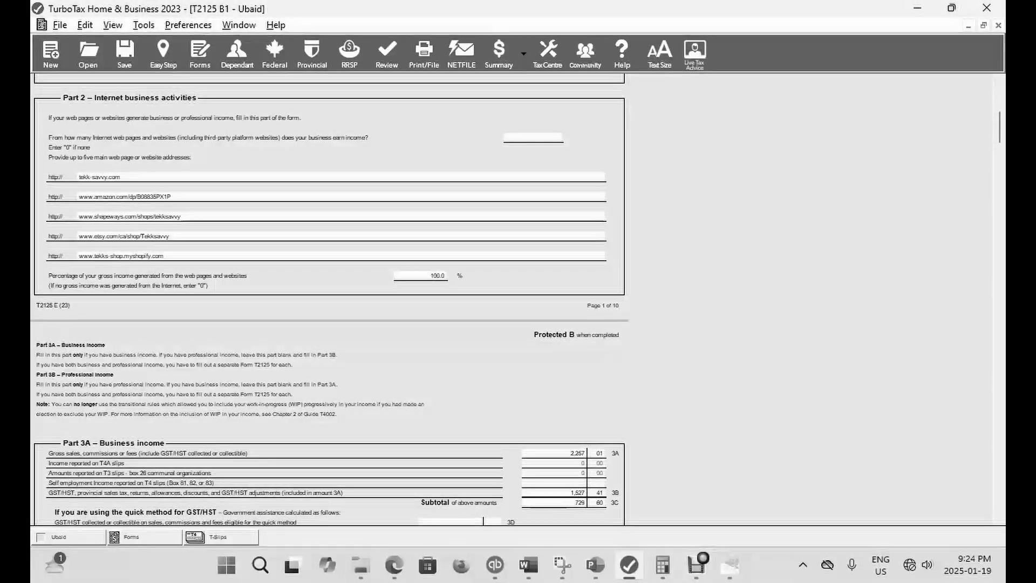
left_click(164, 52)
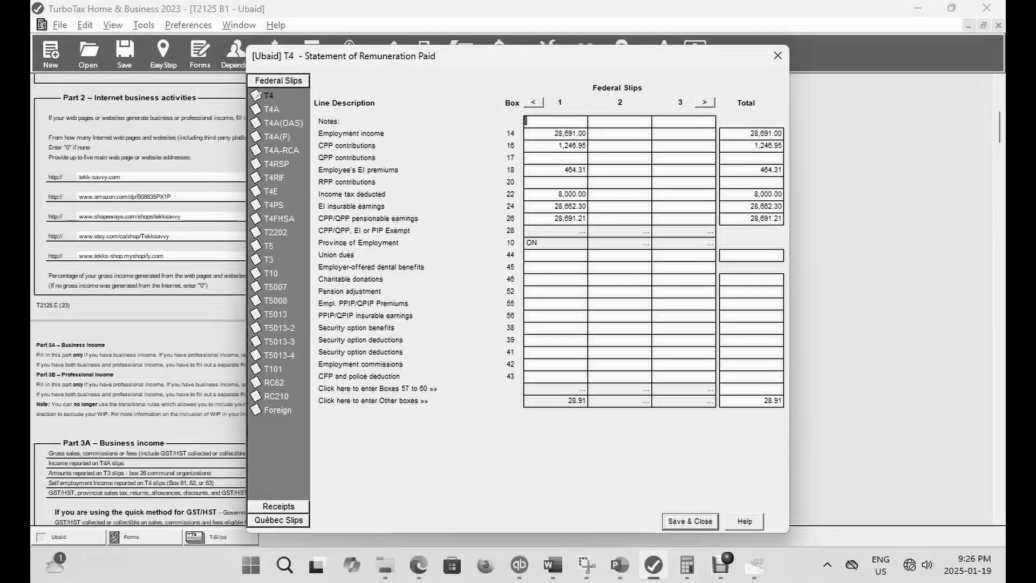
- Set the income tax deducted in box 22 of the T4 slip to 5,495.16, save it and check the refund in EasyStep
left_click(571, 194)
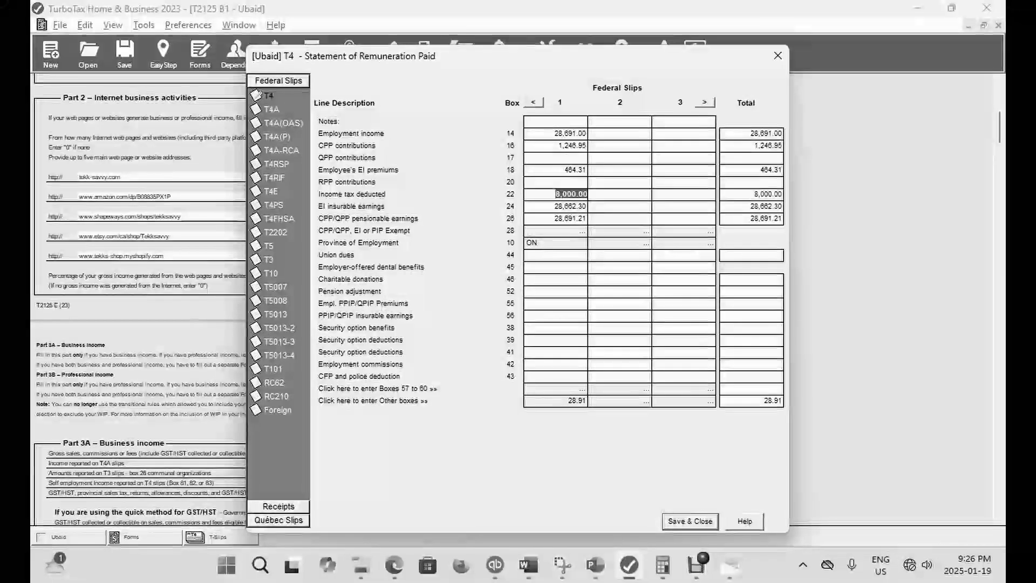
type("549")
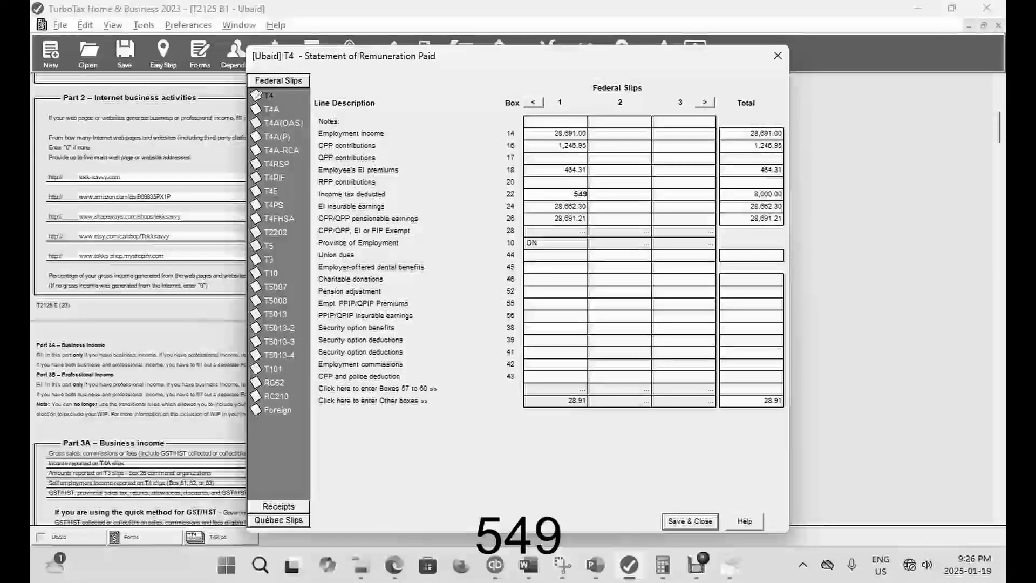
type("5.16")
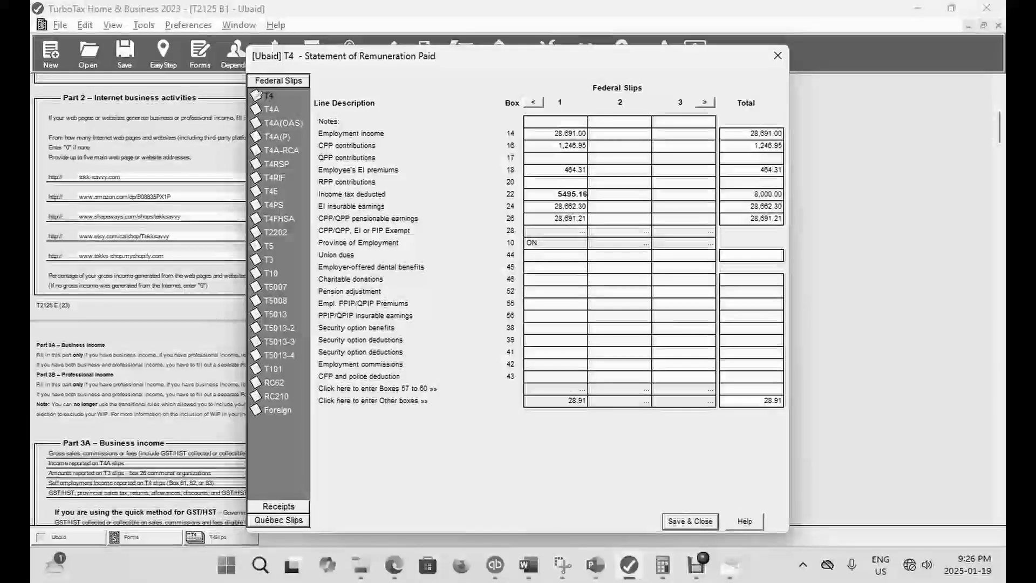
left_click(690, 522)
left_click(164, 54)
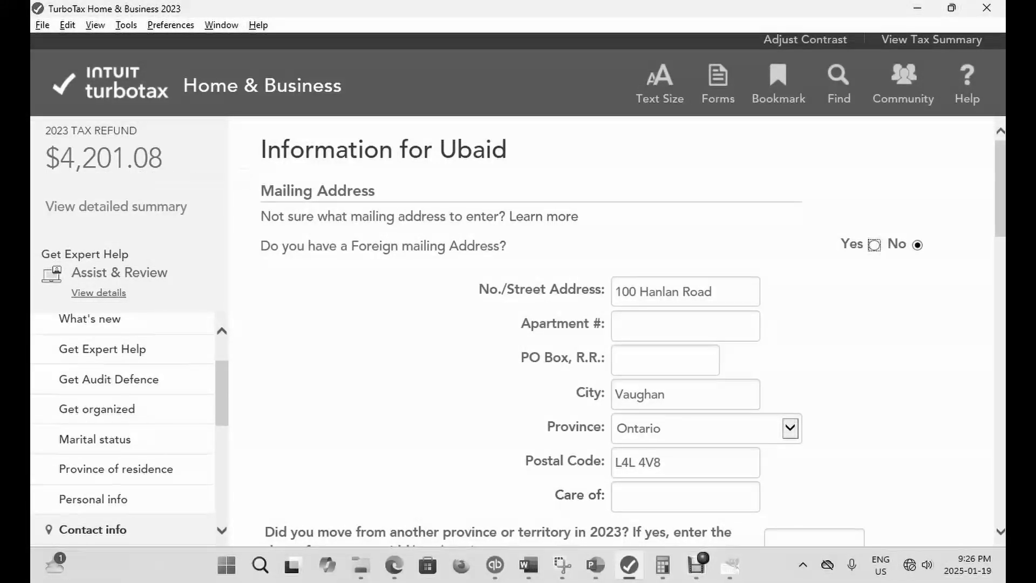
- Reopen the T4 slip, set EI insurable earnings in box 24 to 35,000, save it and check the refund in EasyStep
key("ctrl+f")
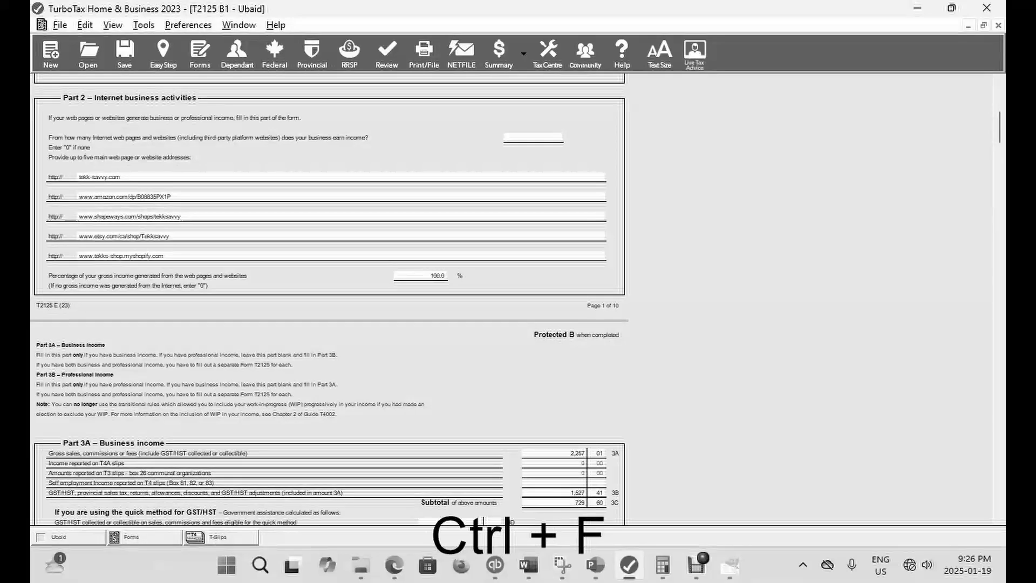
type("T4")
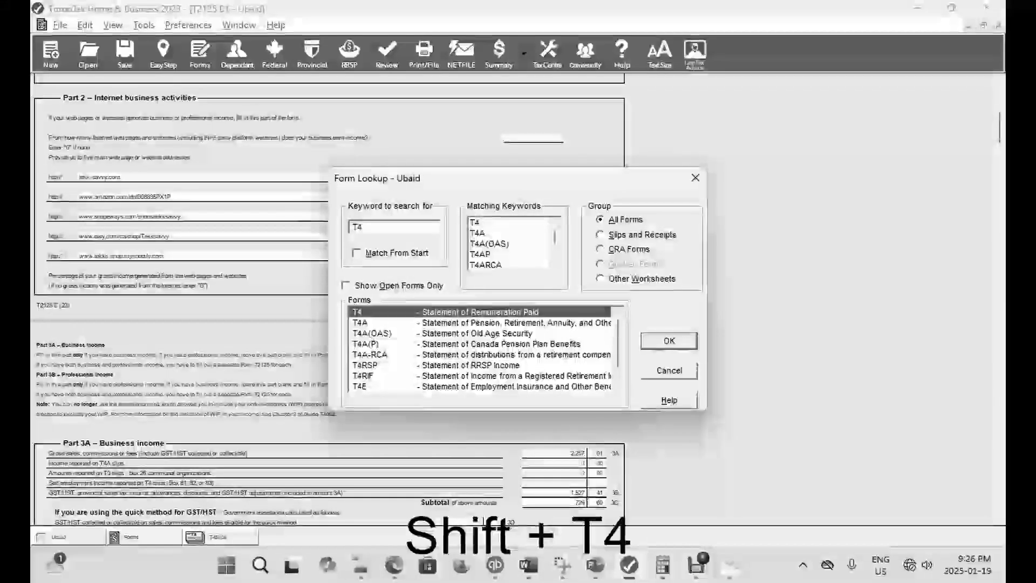
key("Return")
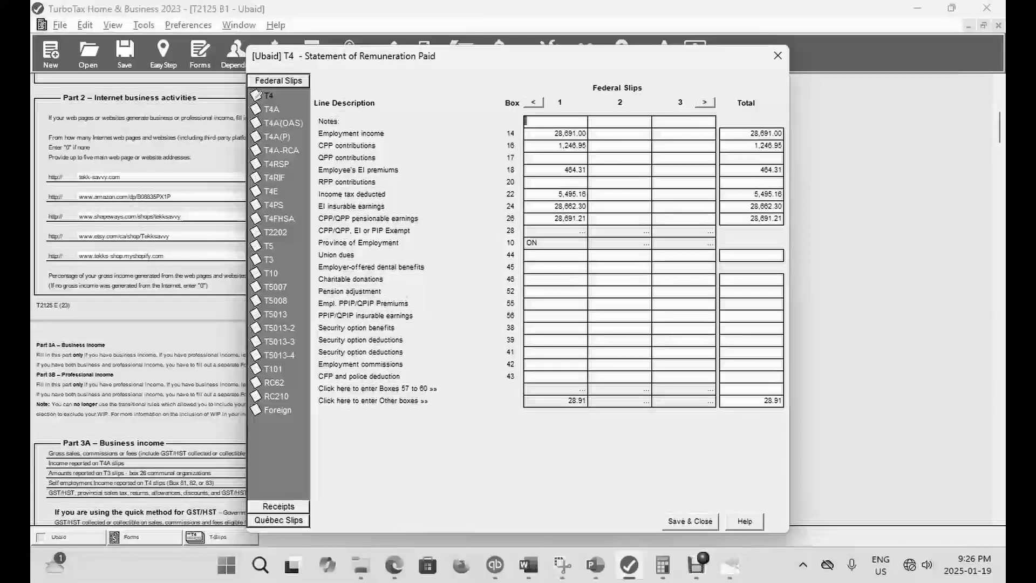
left_click(568, 206)
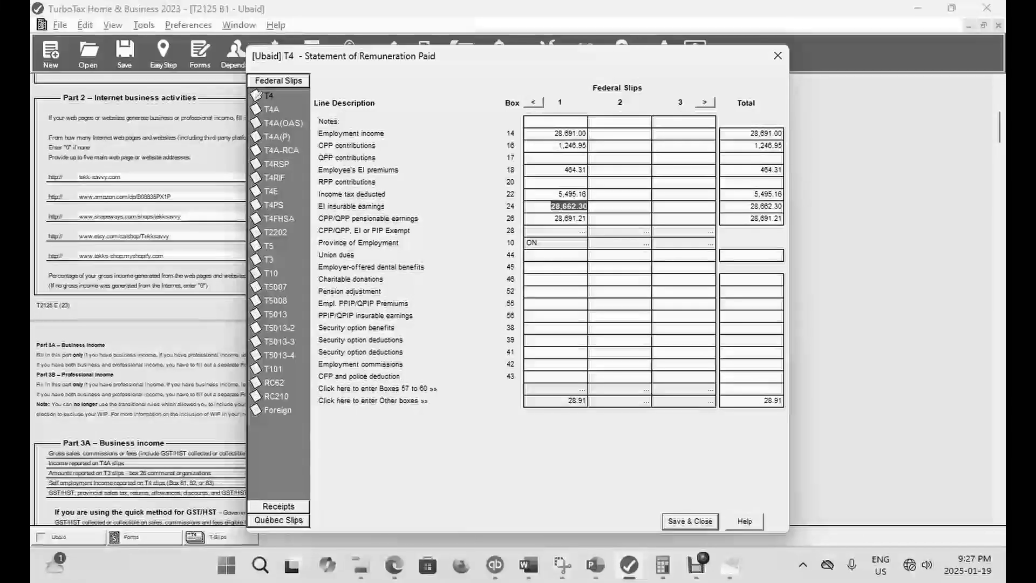
type("35000")
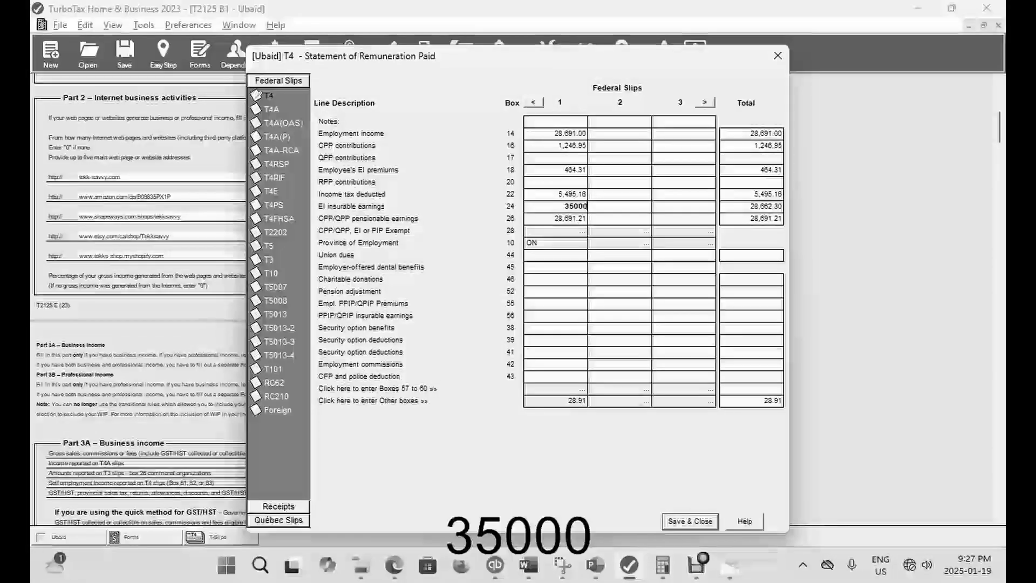
key("Tab")
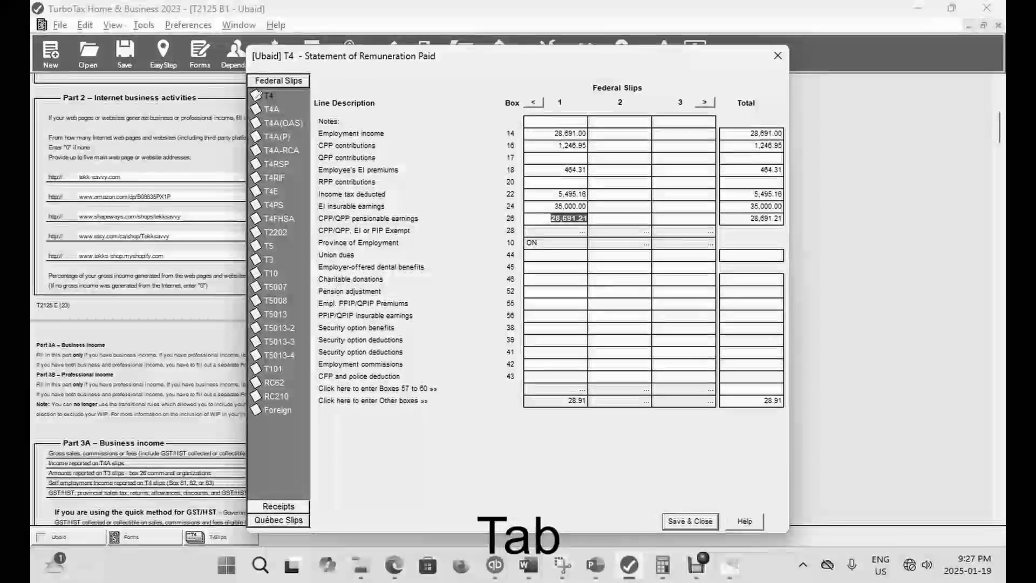
left_click(690, 521)
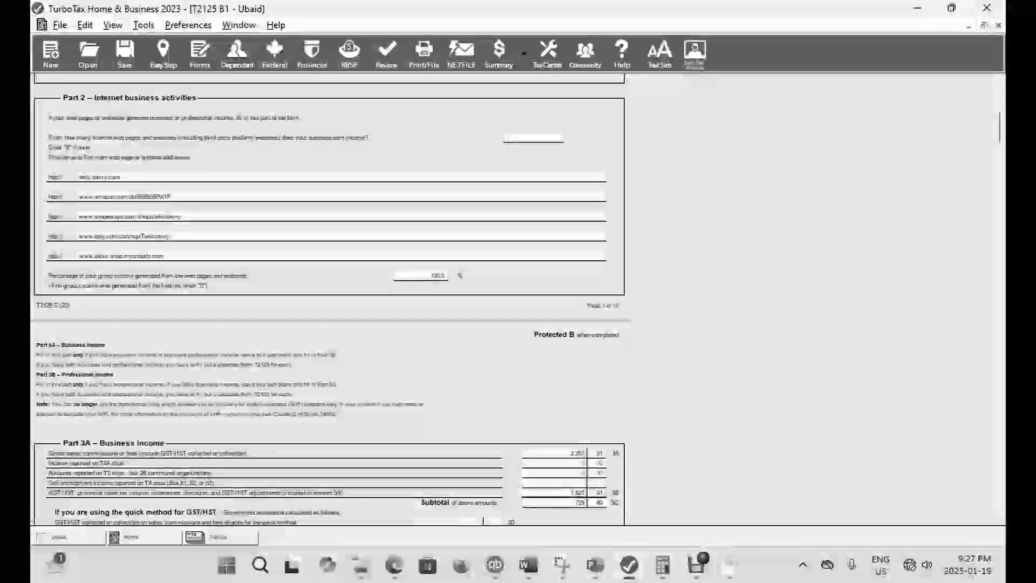
left_click(163, 54)
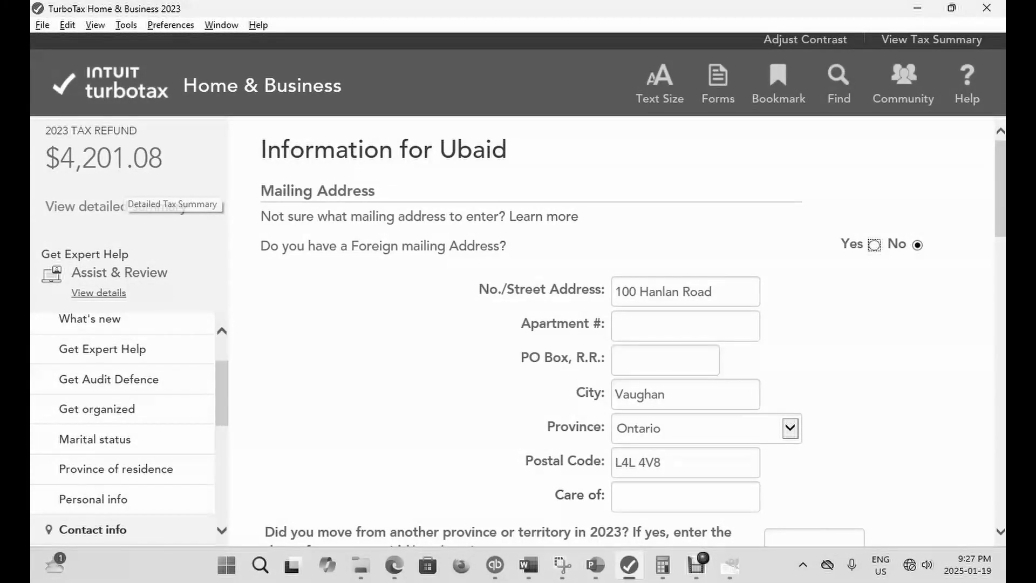
- Reopen the T4 slip and set the EI insurable earnings in box 24 to 28,691
key("ctrl+f")
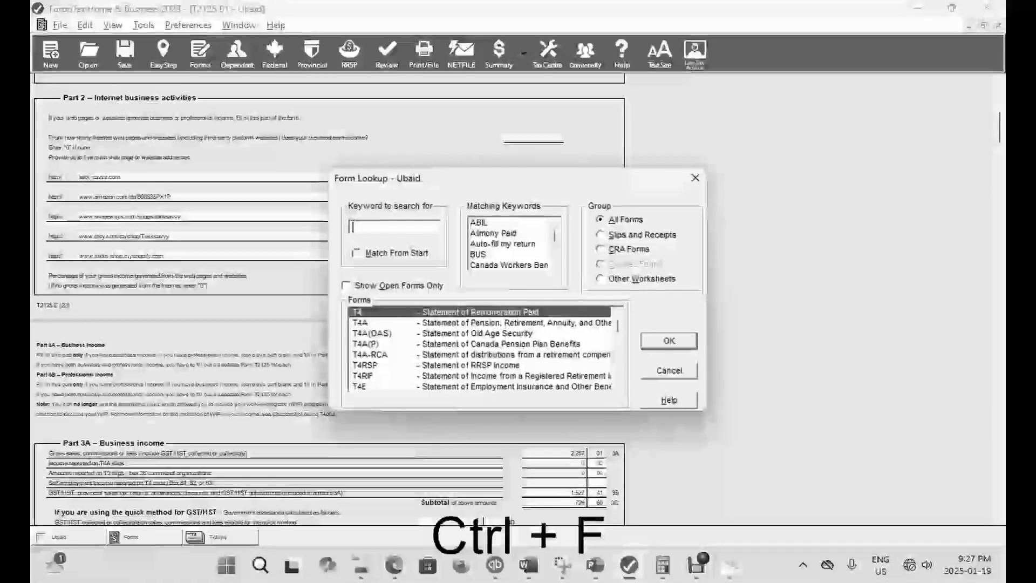
key("Return")
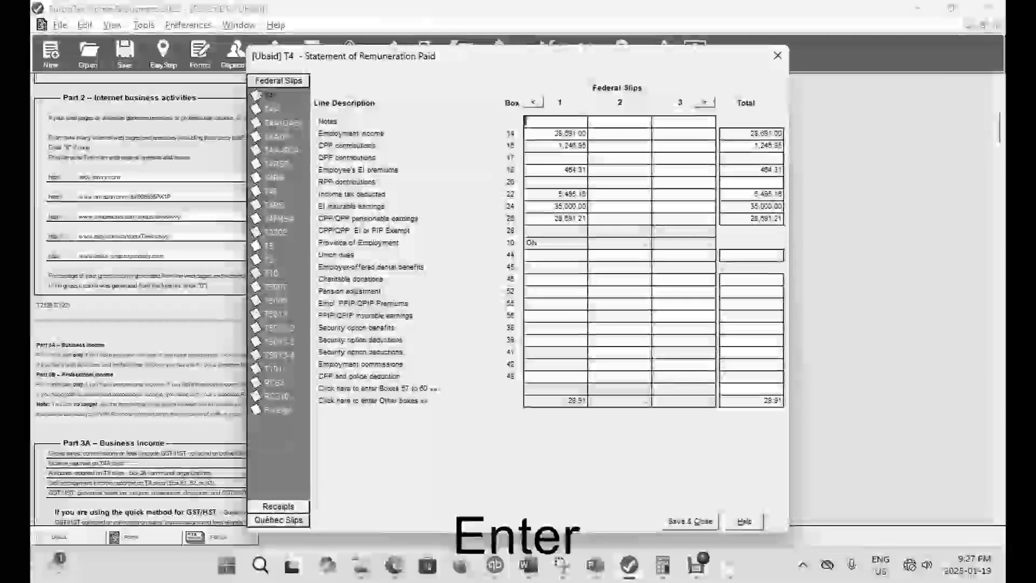
left_click(568, 206)
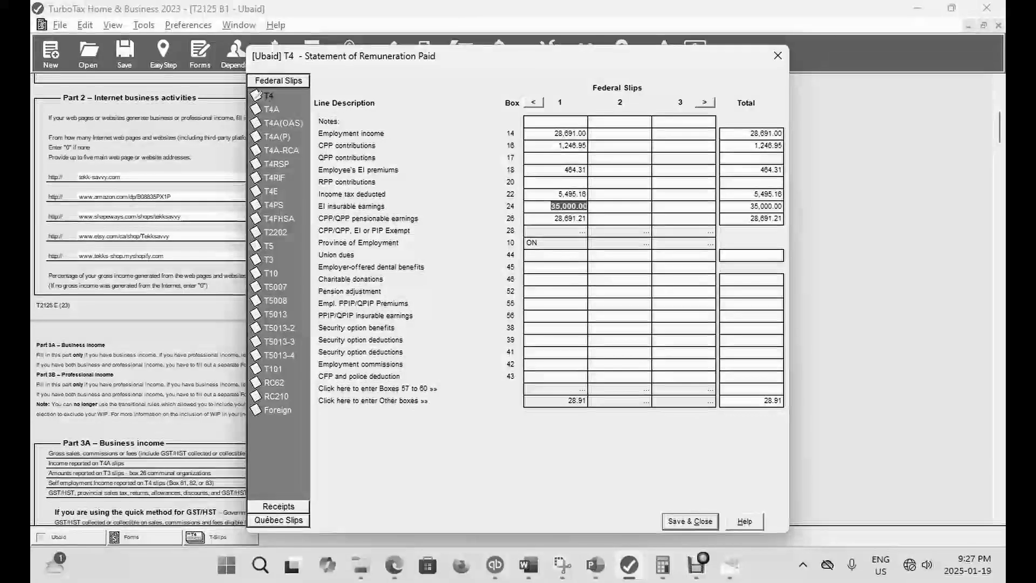
type("28,691")
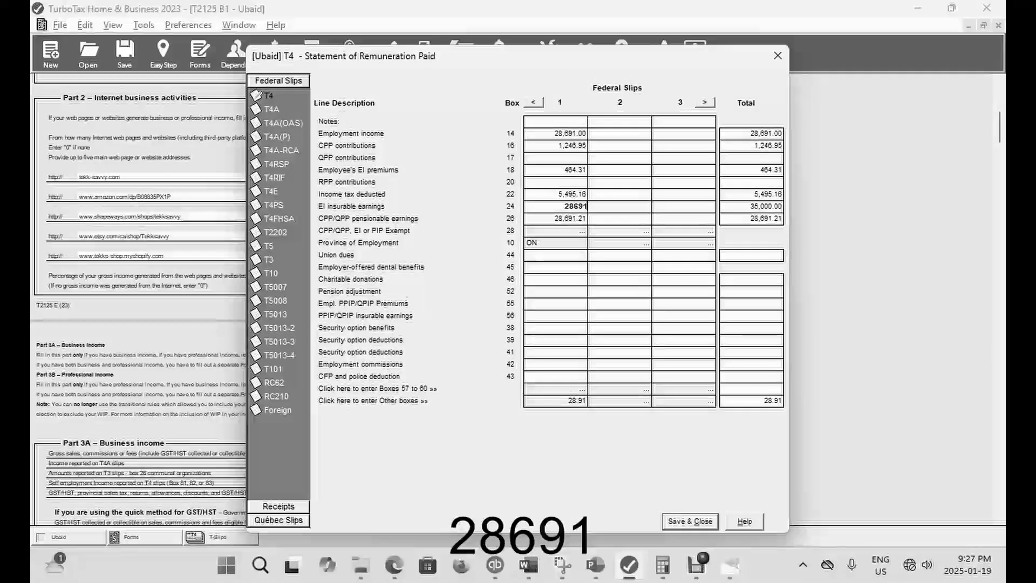
key("Tab")
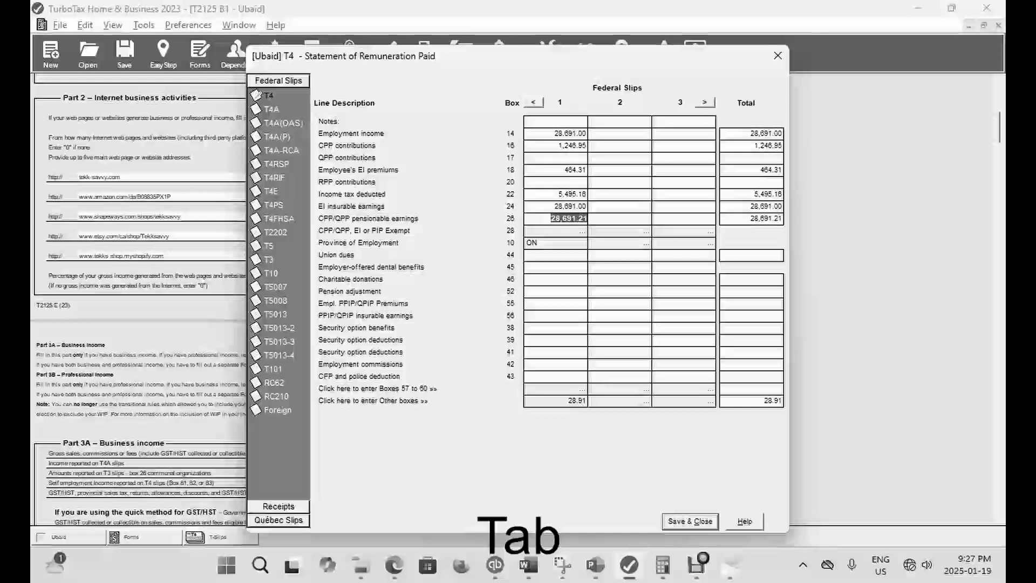
- Set the CPP/QPP pensionable earnings in box 26 to 50,000, close the T4 slip and check the refund in EasyStep
left_click(696, 566)
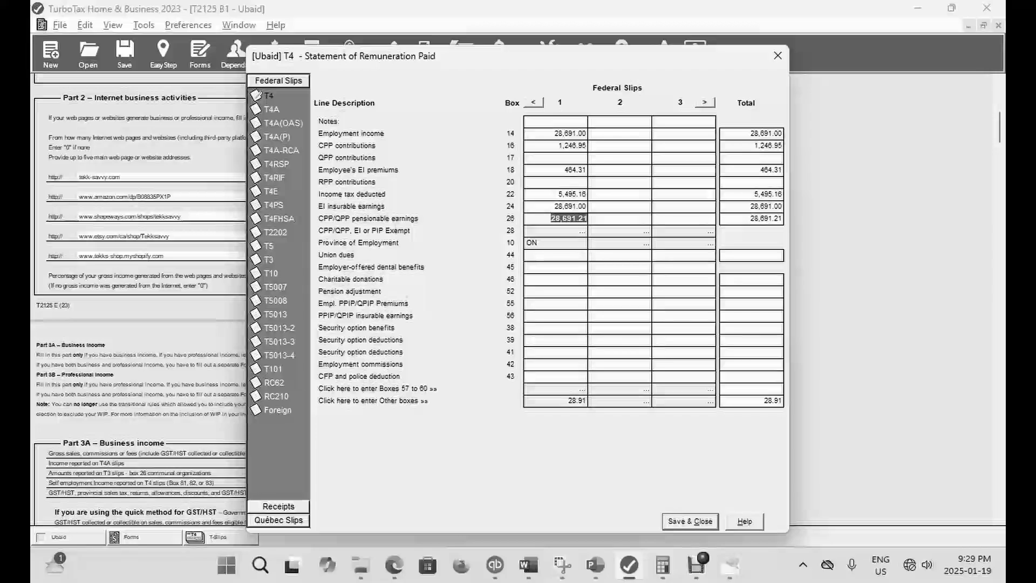
type("50,000")
key("Tab")
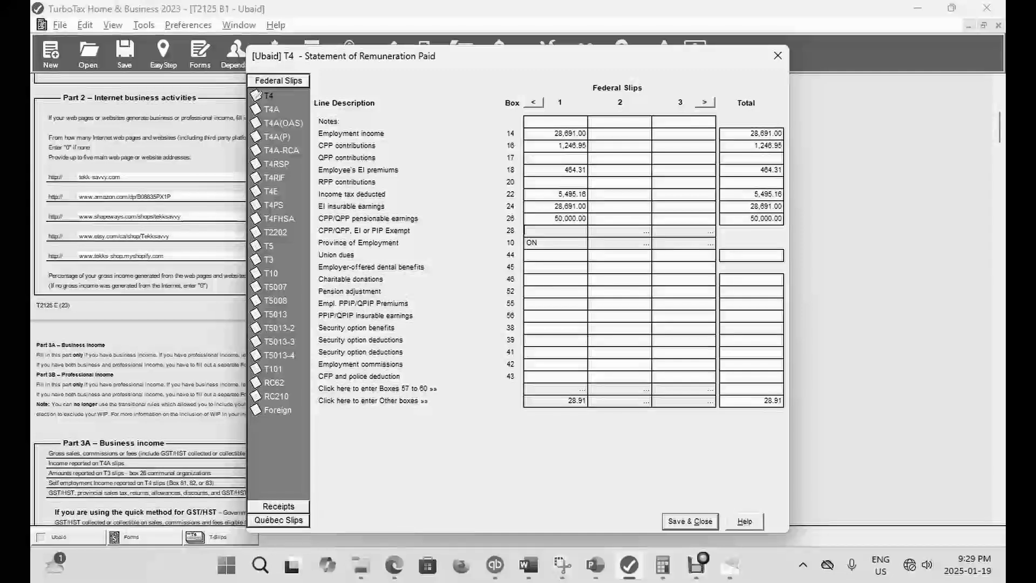
key("Escape")
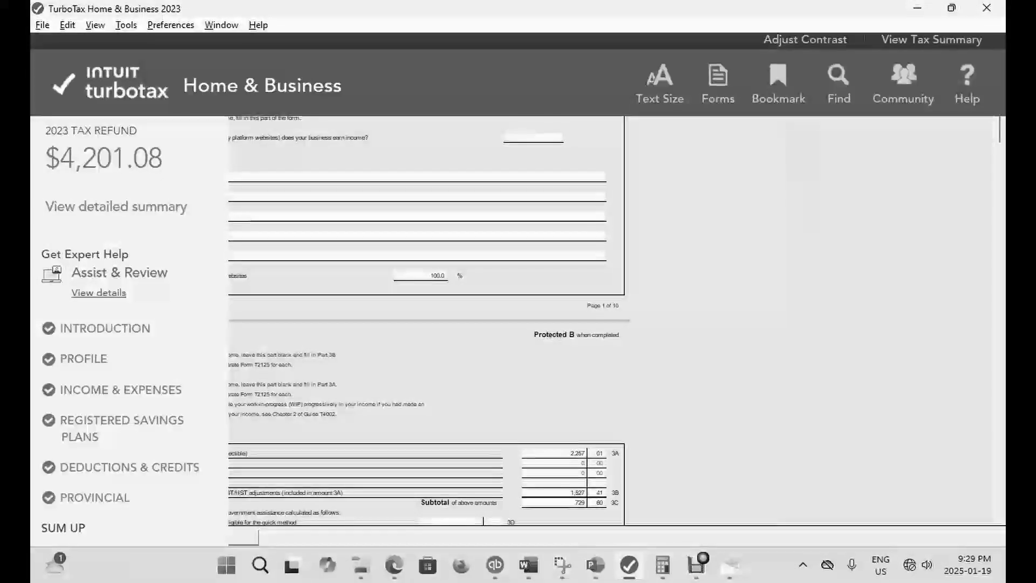
- Reopen the T4 slip, set the box 26 pensionable earnings to 10, save it and check the refund in EasyStep
key("ctrl+f")
type("T4")
key("Return")
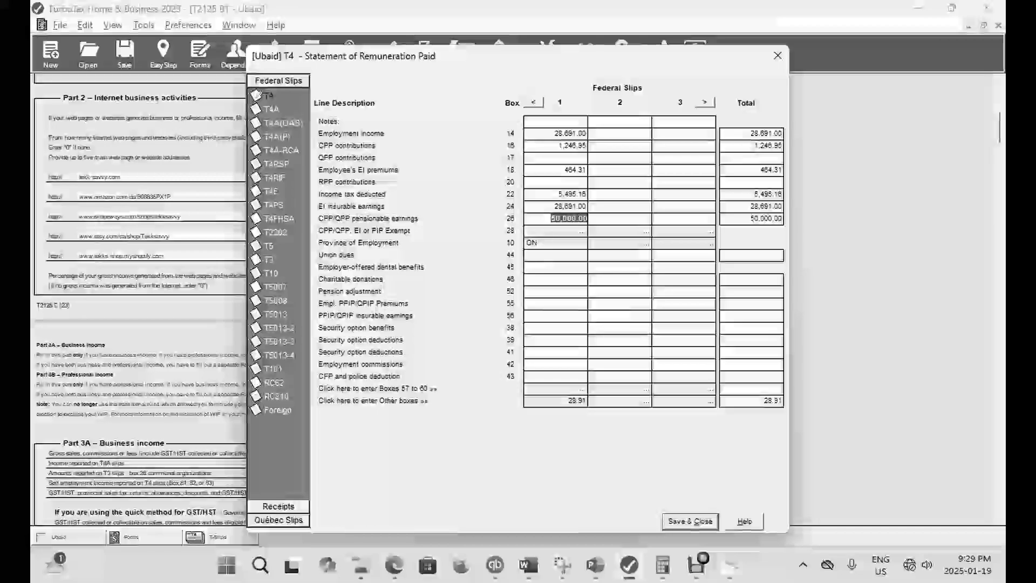
type("10")
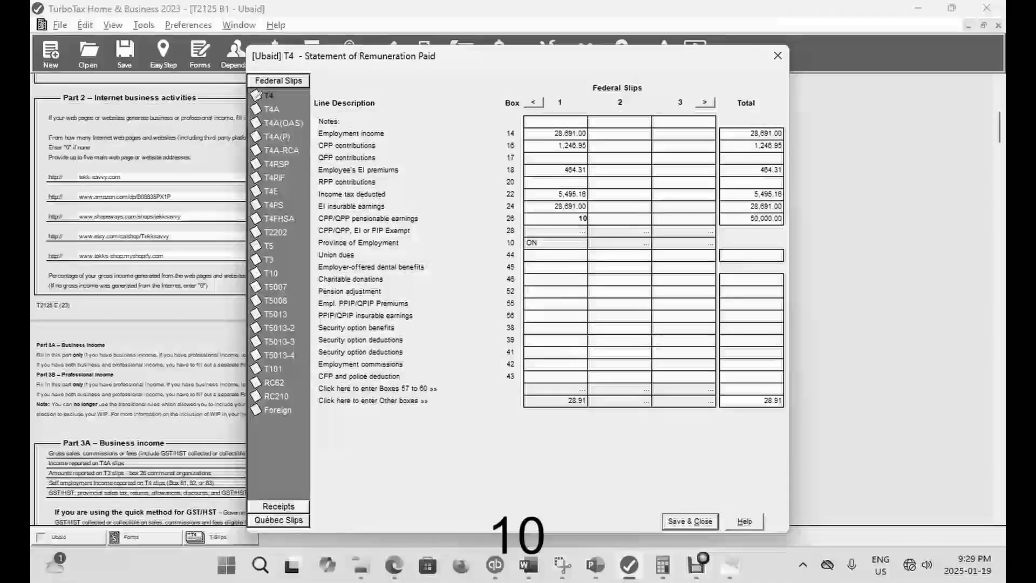
left_click(690, 522)
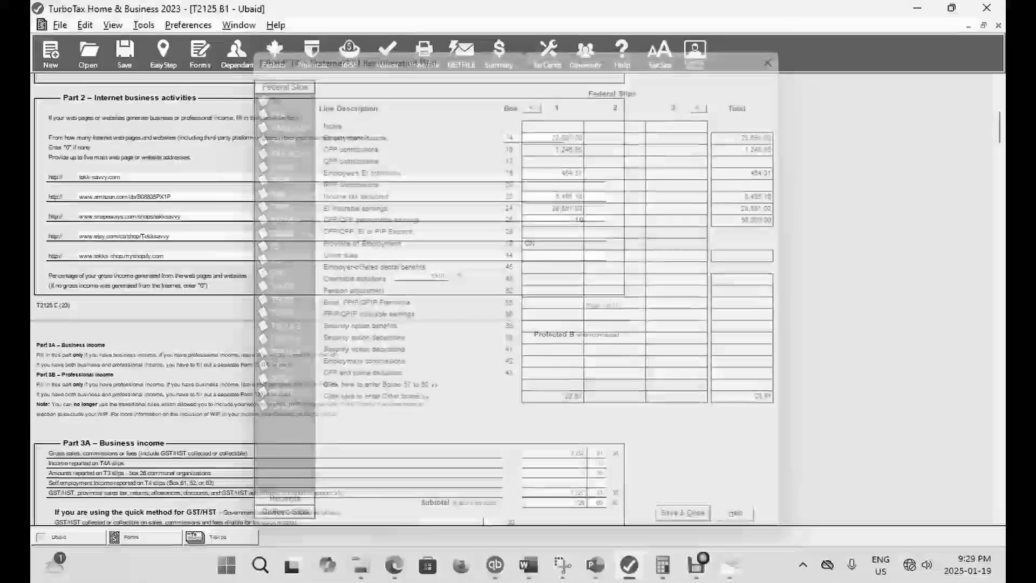
left_click(164, 54)
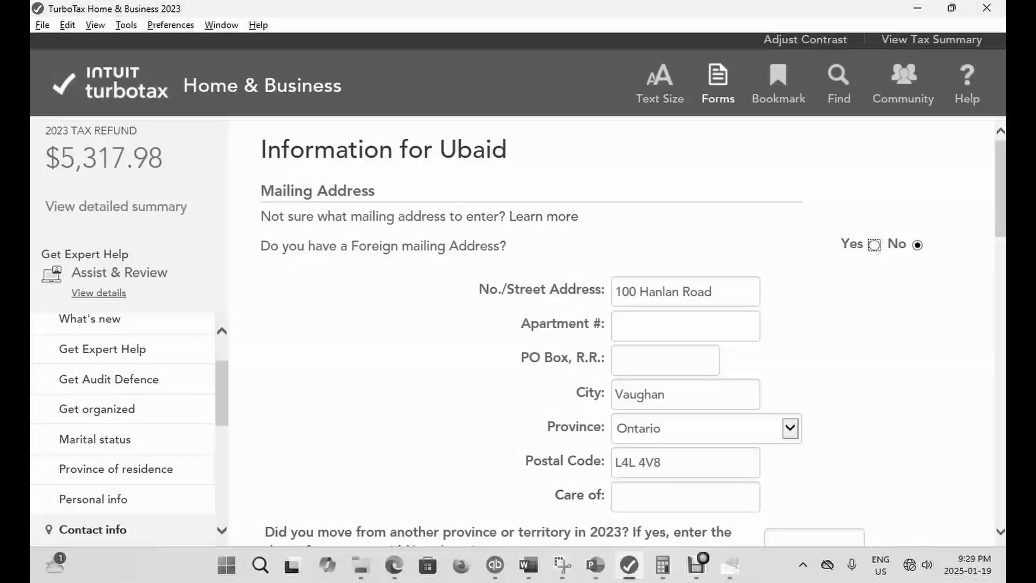
- Set the CPP/QPP pensionable earnings in box 26 of the T4 slip to 28,691, save it and check the refund in EasyStep
left_click(717, 85)
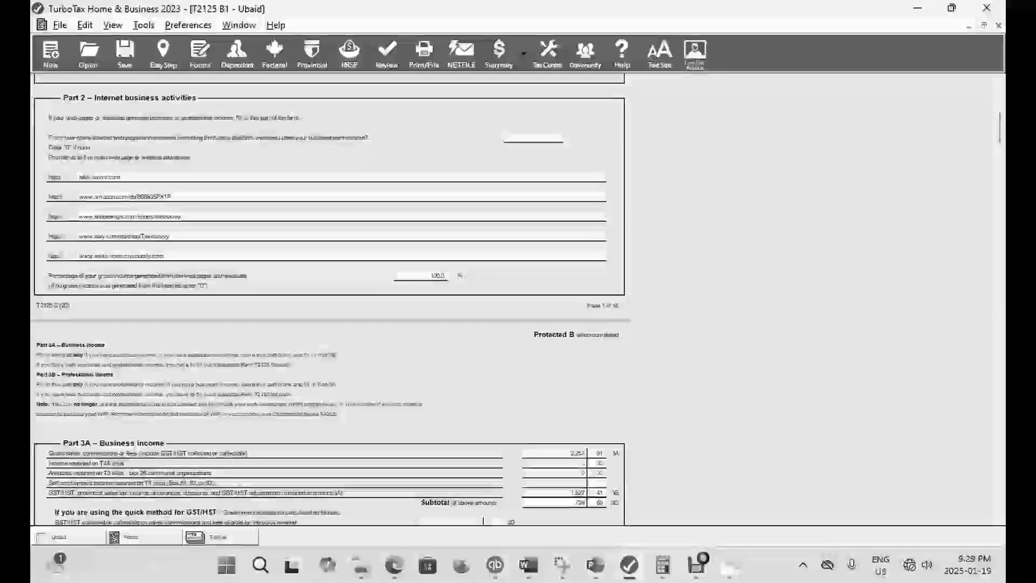
key("ctrl+f")
type("T4")
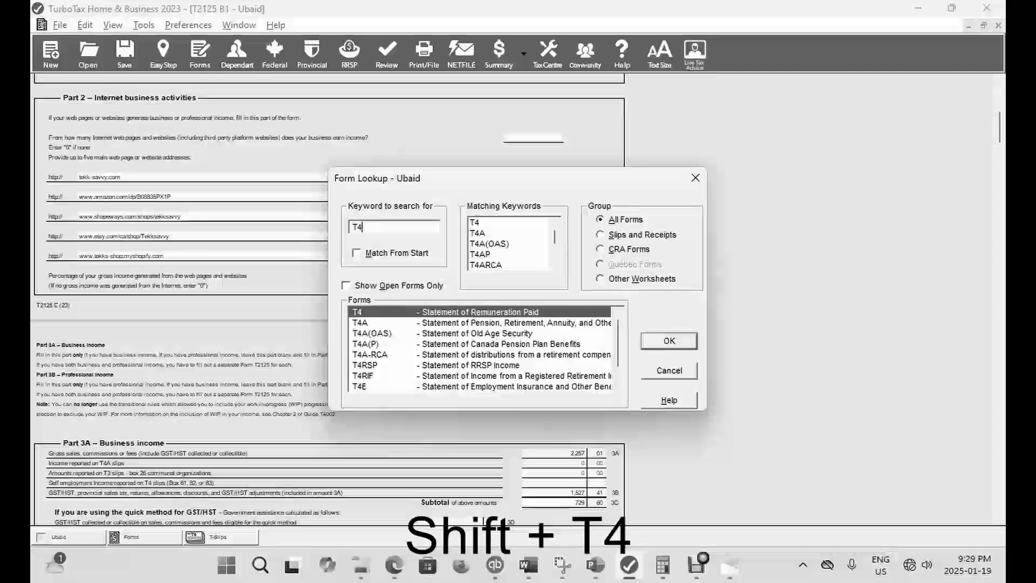
key("Return")
left_click(577, 219)
type("28")
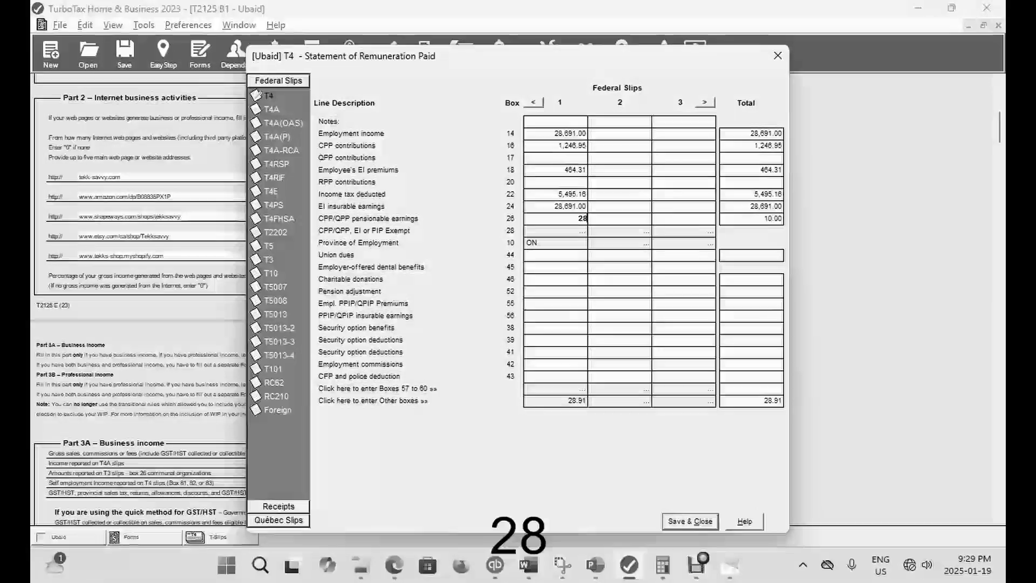
type(",691")
key("Tab")
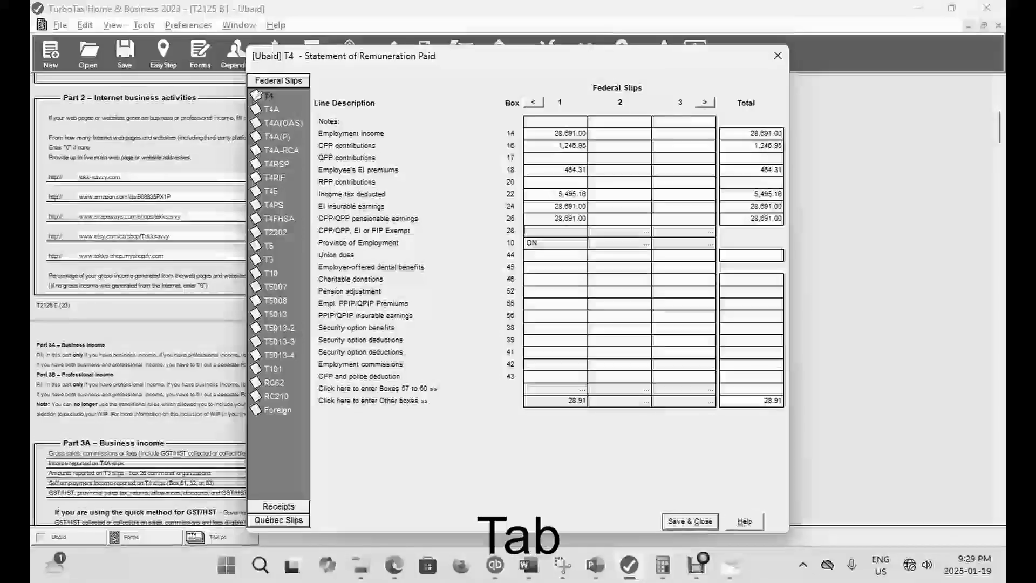
left_click(690, 522)
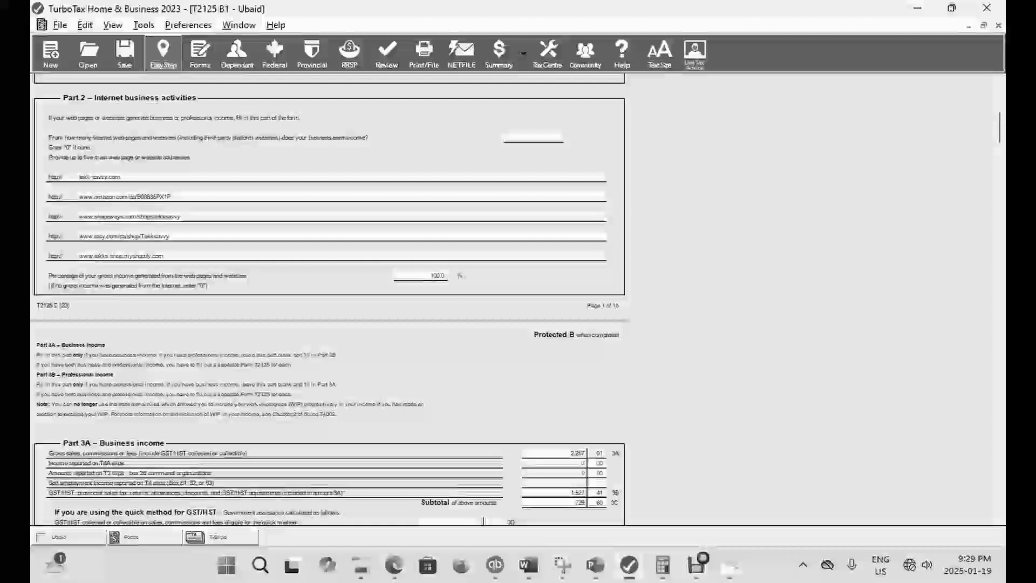
left_click(163, 54)
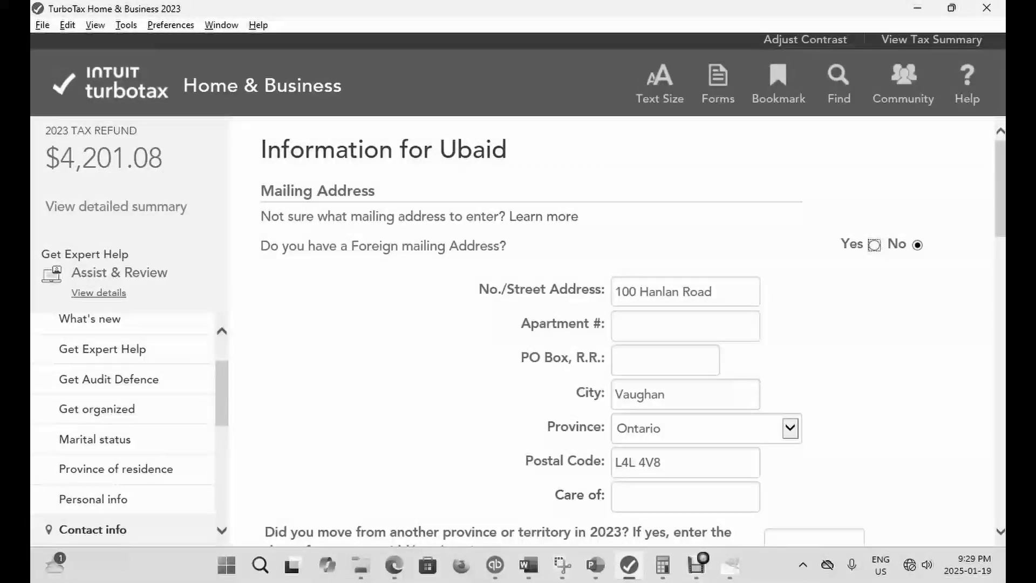
- Reopen the T4 slip, enter 200 as union dues in box 44, save it and check the refund in EasyStep
left_click(718, 84)
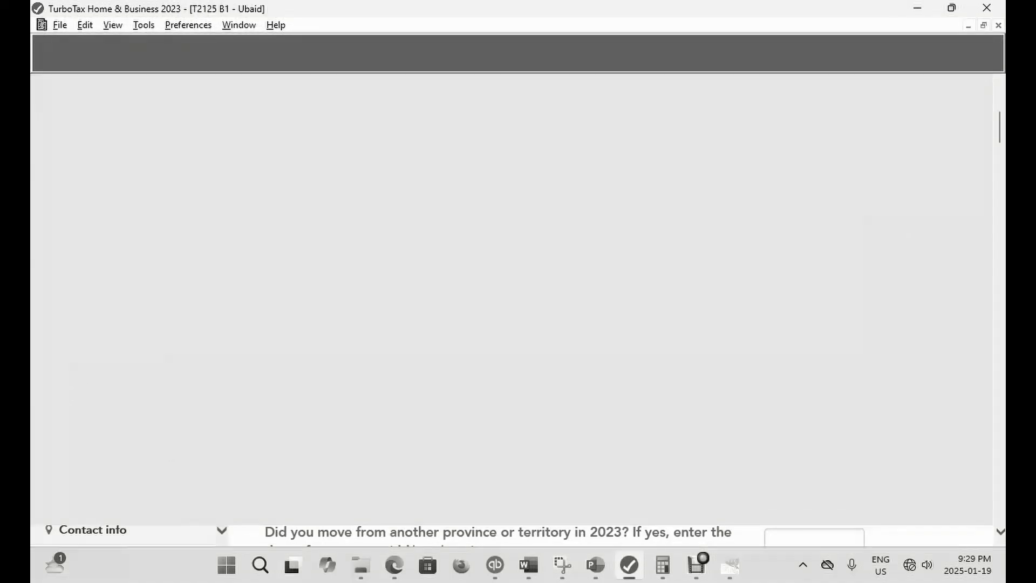
key("ctrl+f")
type("T4")
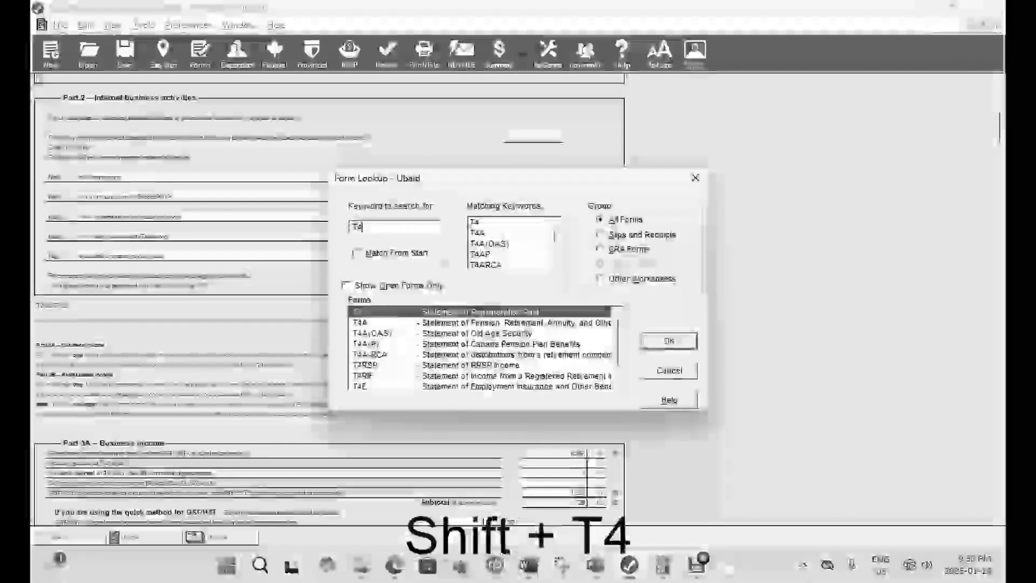
key("Return")
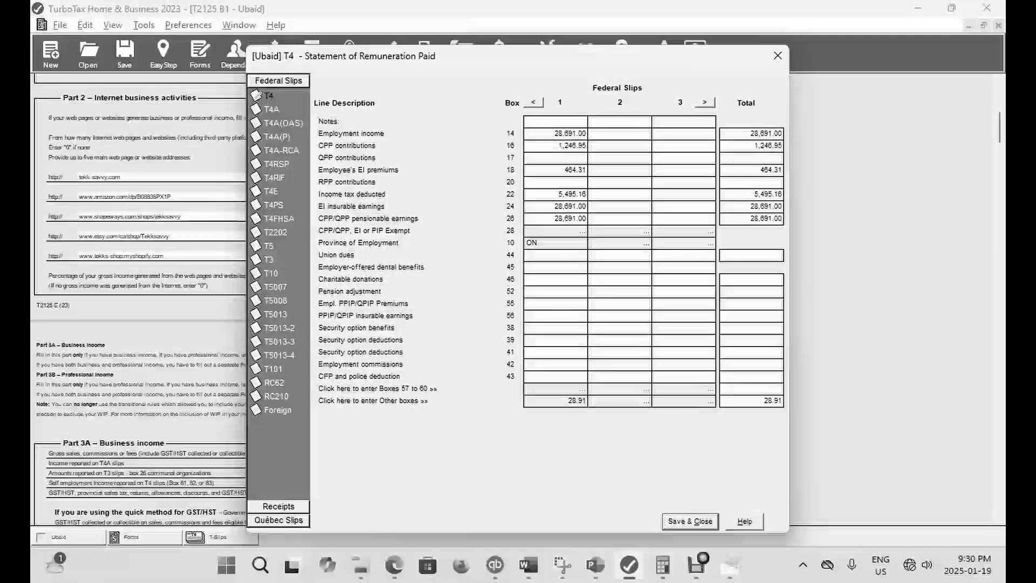
type("200")
key("Tab")
left_click(702, 522)
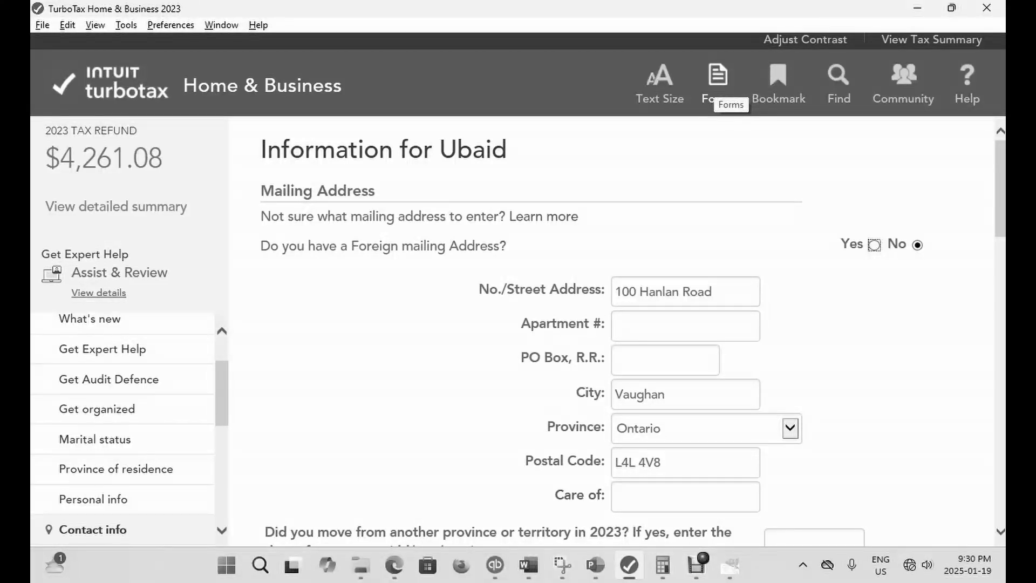
- Reopen the T4 slip and set the union dues in box 44 to 1,000
left_click(718, 78)
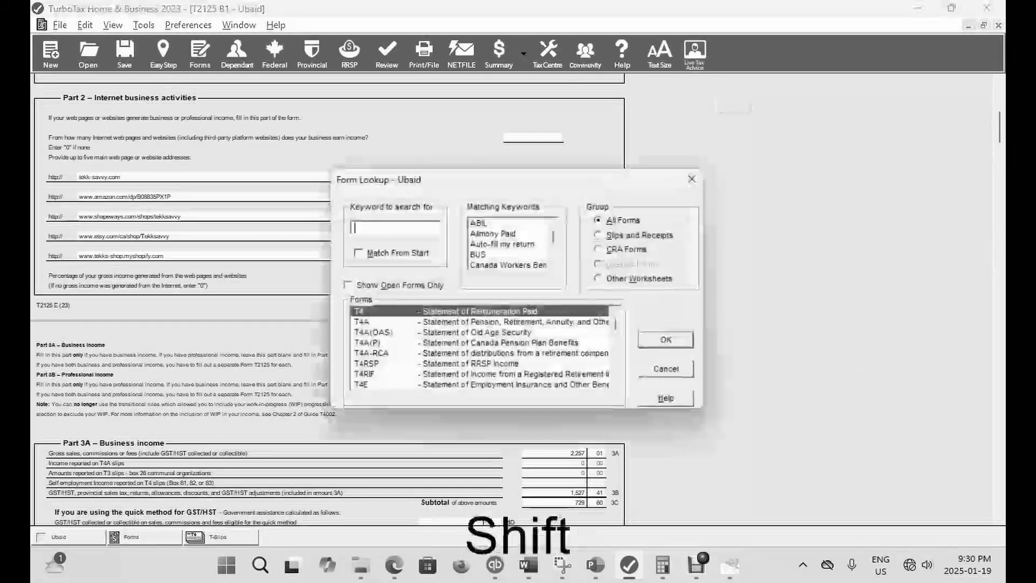
type("T")
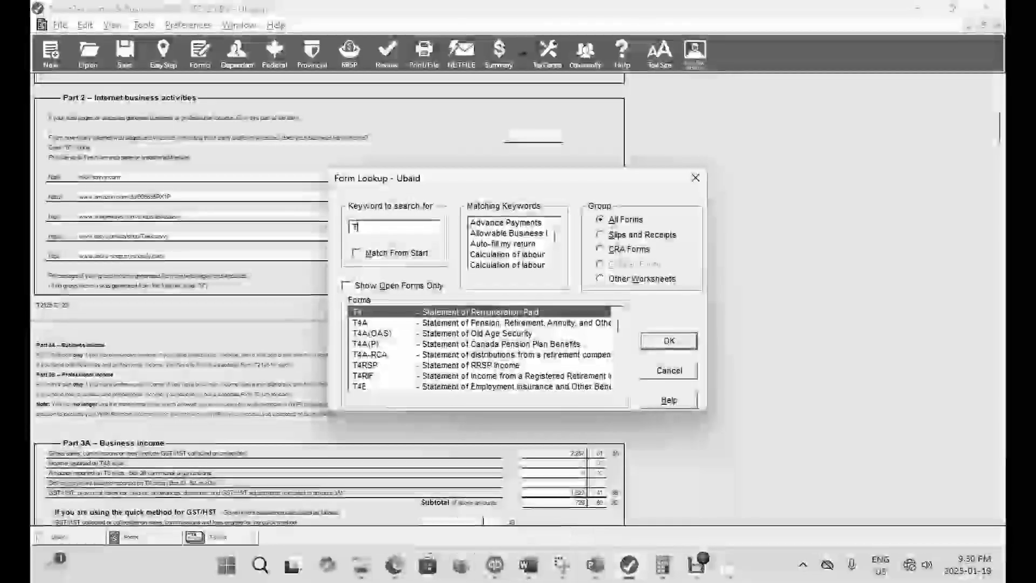
key("Return")
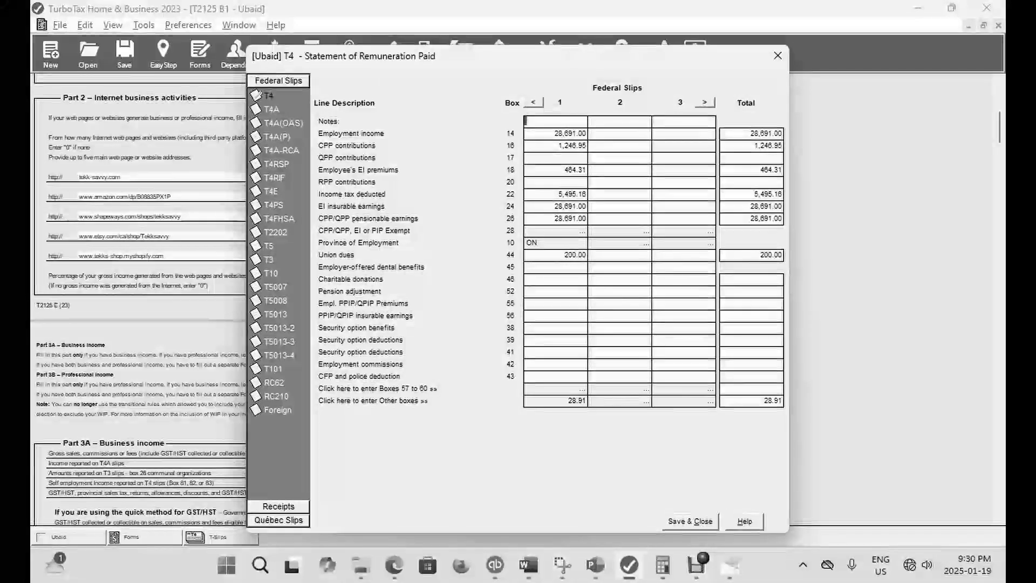
left_click(573, 254)
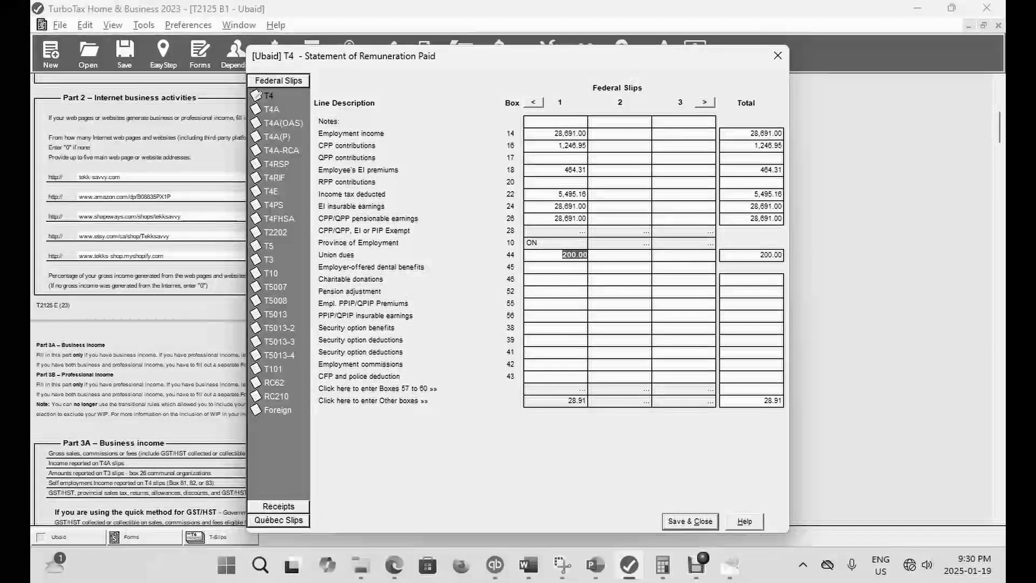
type("1000")
key("Tab")
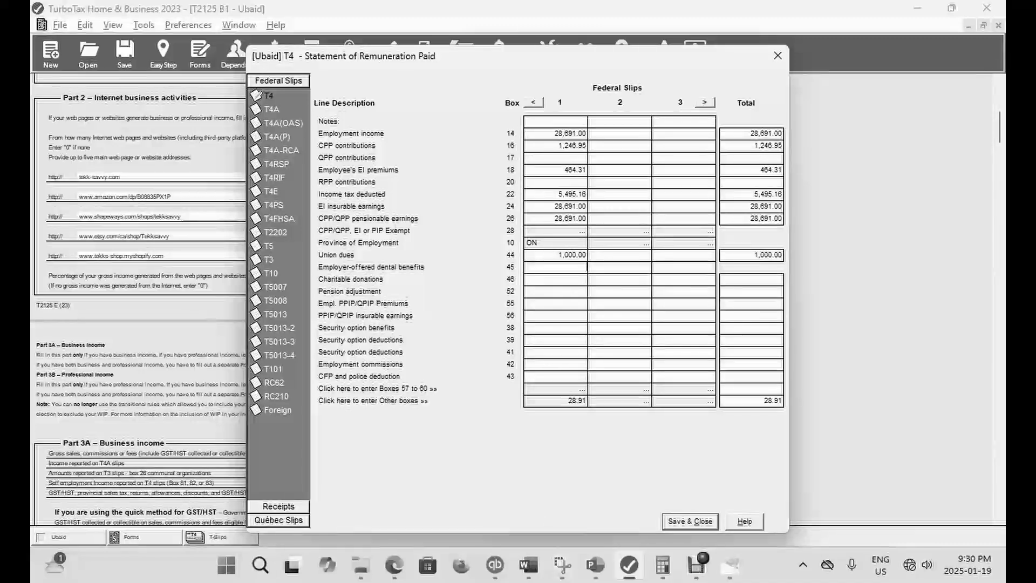
- Save the T4 slip, check the refund in EasyStep and return to the forms view
left_click(690, 522)
left_click(163, 54)
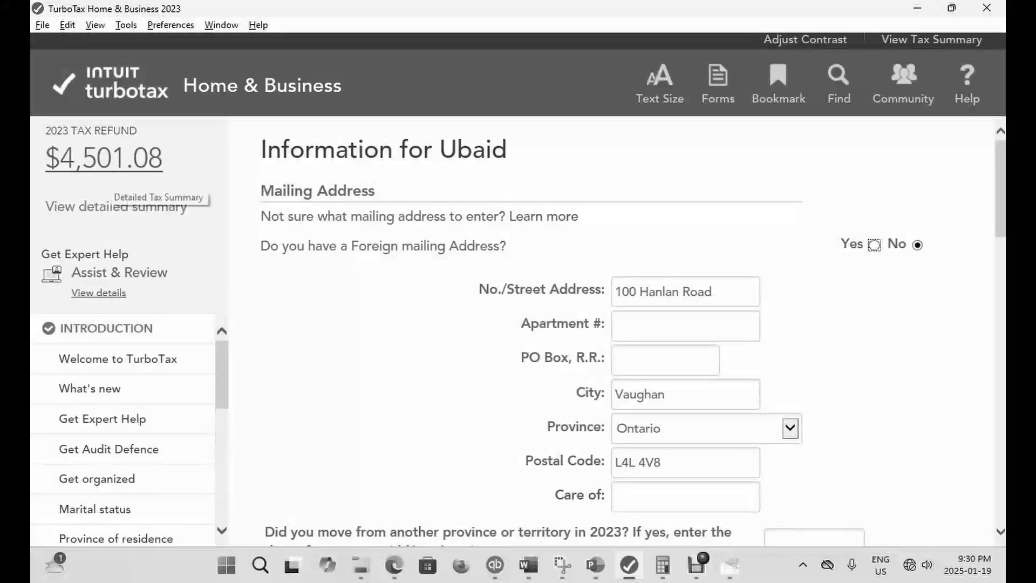
left_click(718, 81)
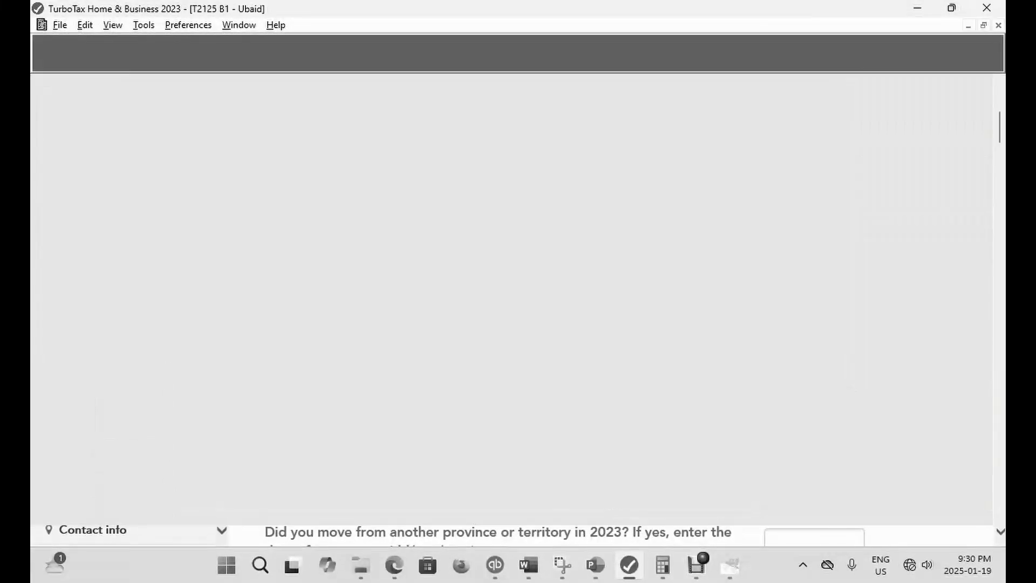
- Reopen the T4 slip and clear the union dues in box 44
key("ctrl+f")
type("T")
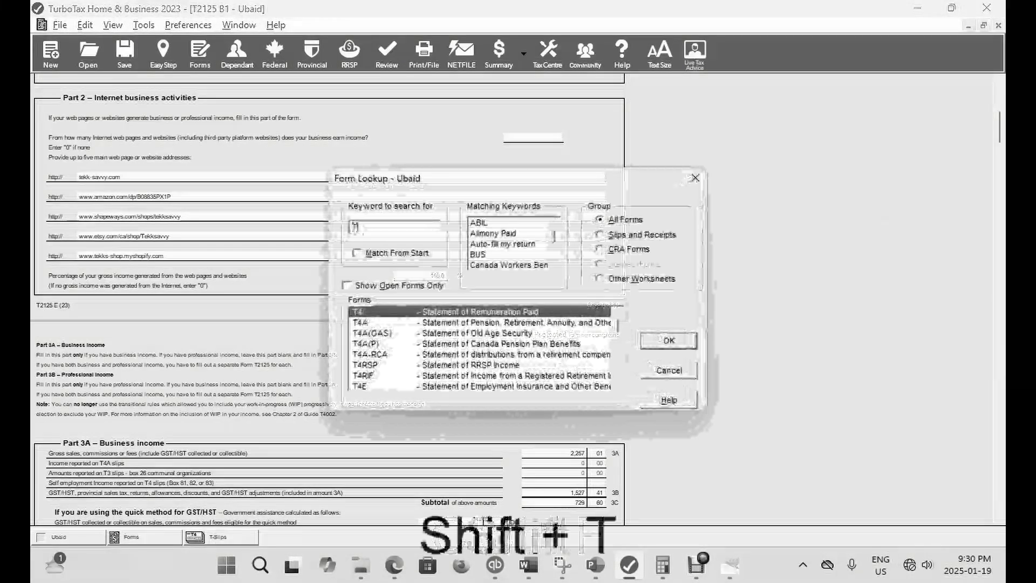
key("Return")
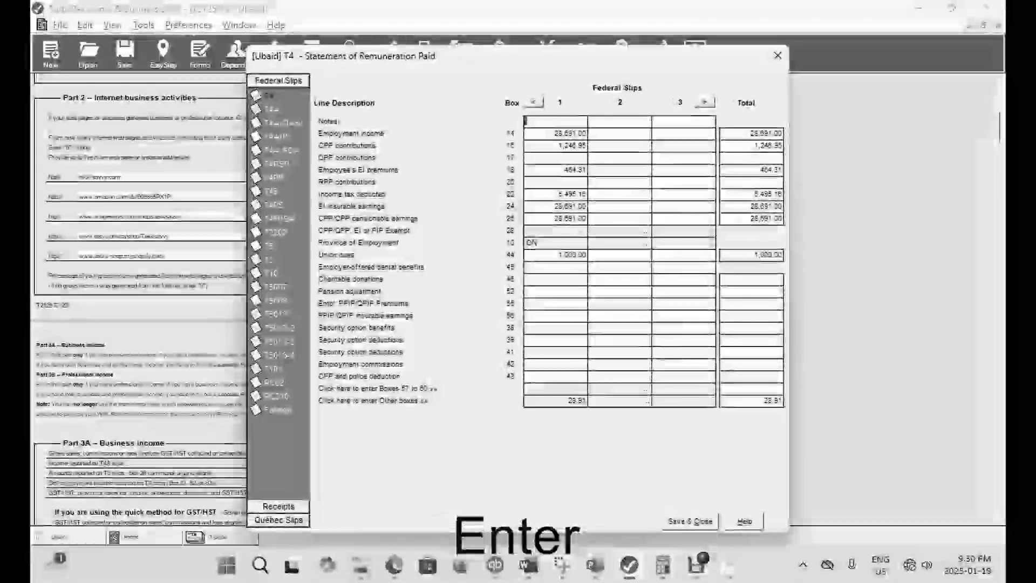
double_click(574, 255)
key("BackSpace")
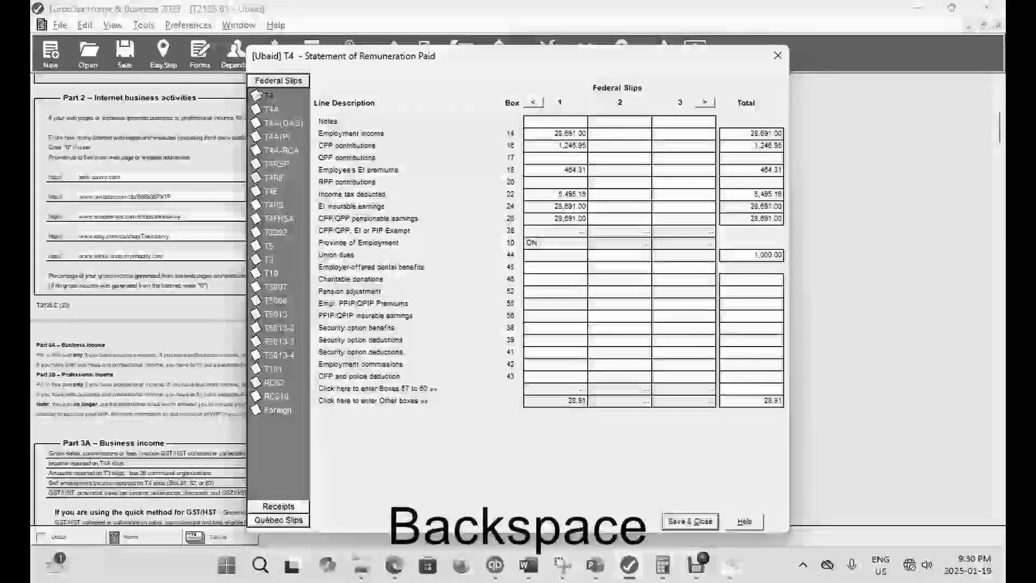
left_click(571, 268)
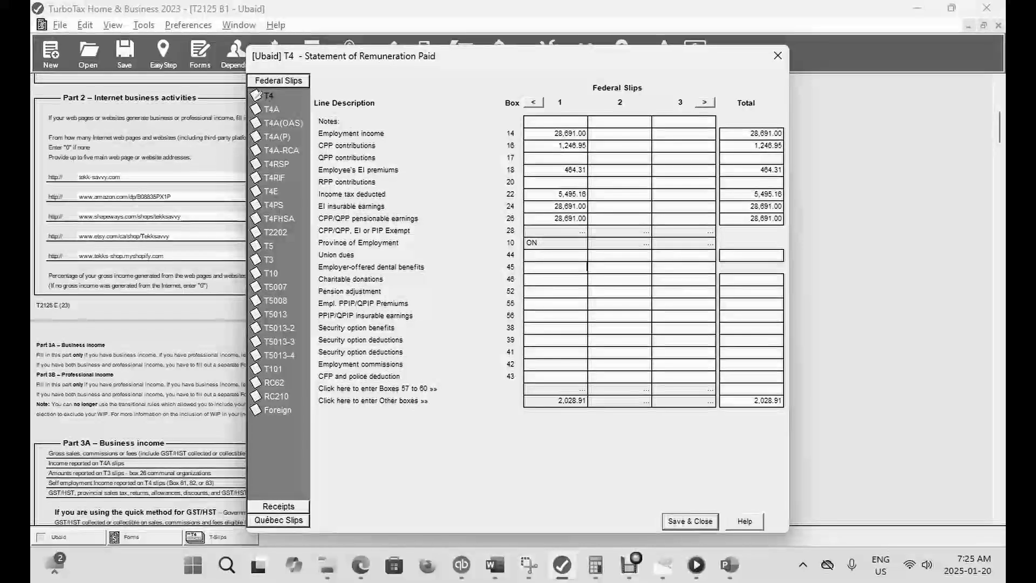
- Switch to the Canada.ca T4 page in Edge, examine the box 45 dental benefits explanation and return to TurboTax
key("alt+Tab")
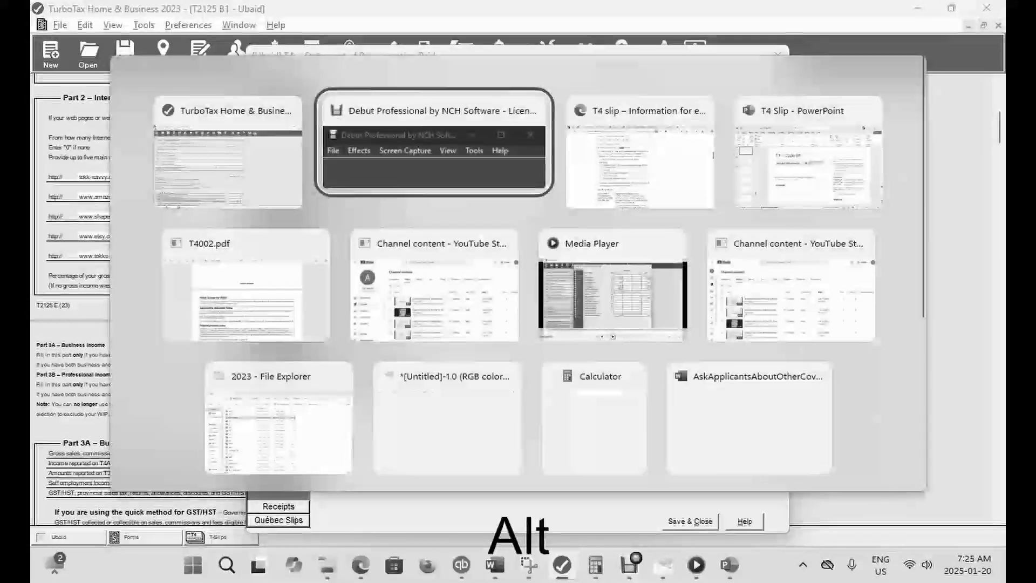
key("Tab")
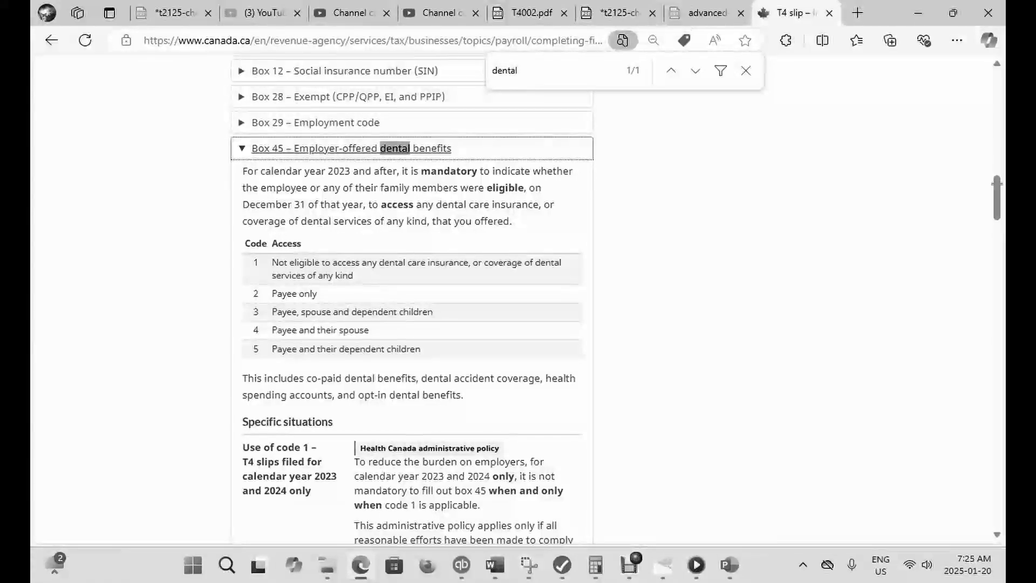
left_click_drag(299, 171, 473, 221)
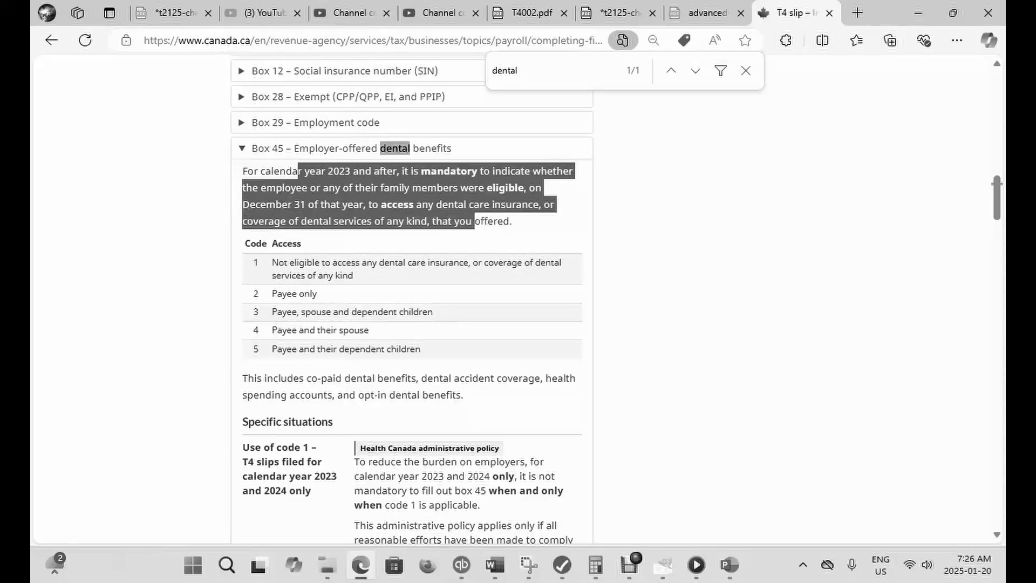
left_click_drag(504, 220, 510, 221)
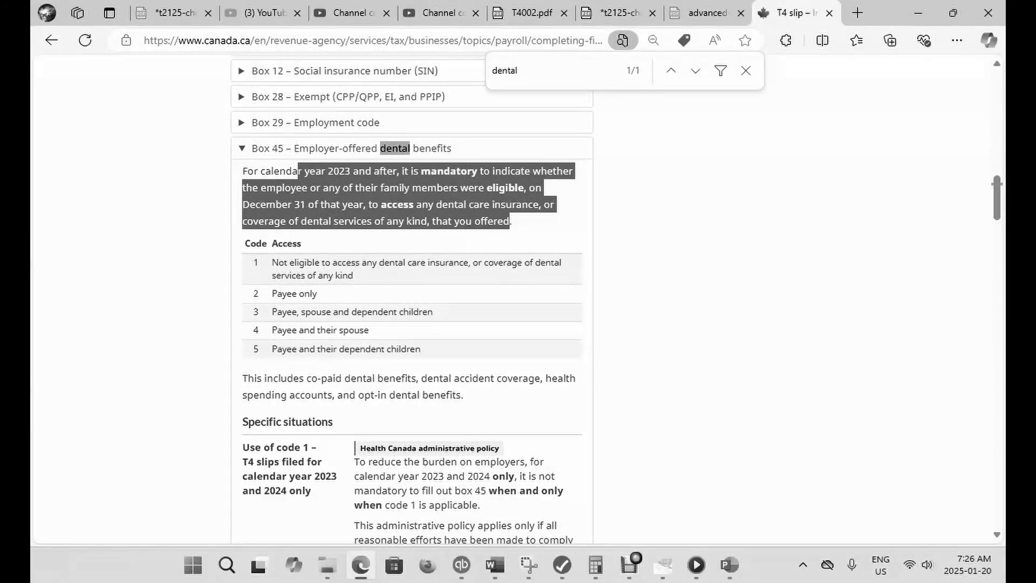
key("alt")
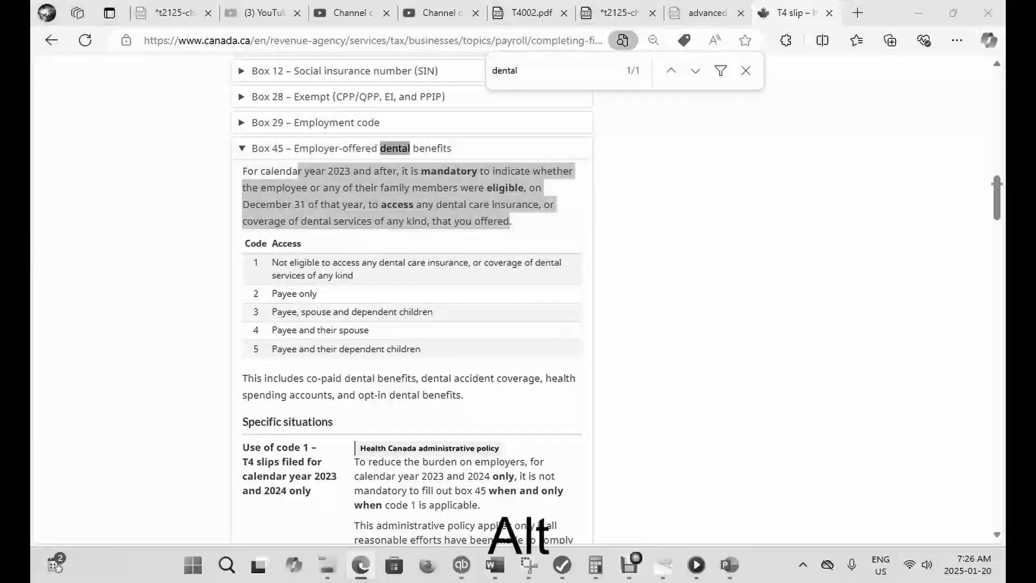
key("alt+Tab")
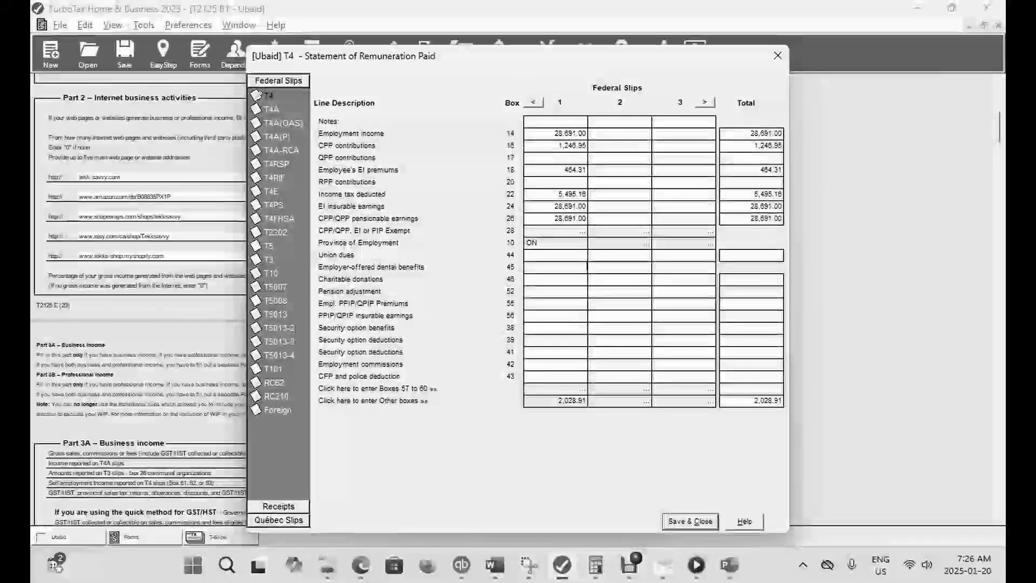
- Enter code 5 for employer-offered dental benefits in box 45, save the T4 slip and check the refund in EasyStep
type("5")
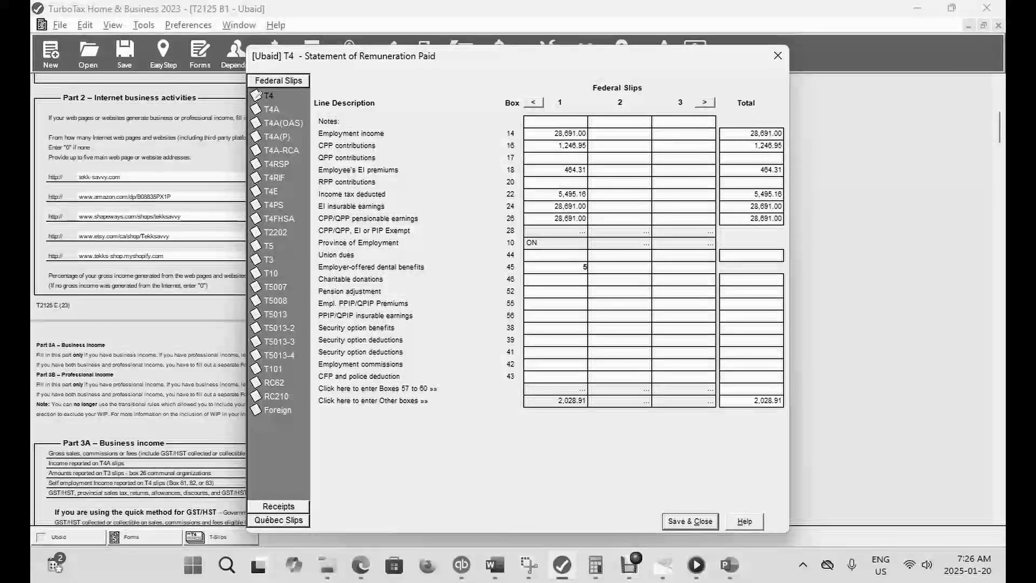
key("alt+c")
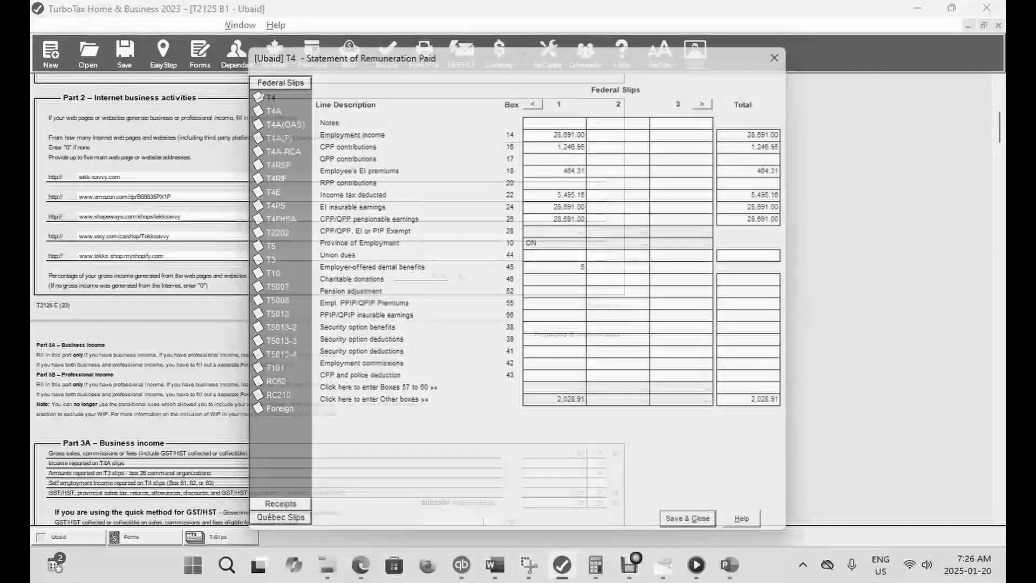
left_click(163, 54)
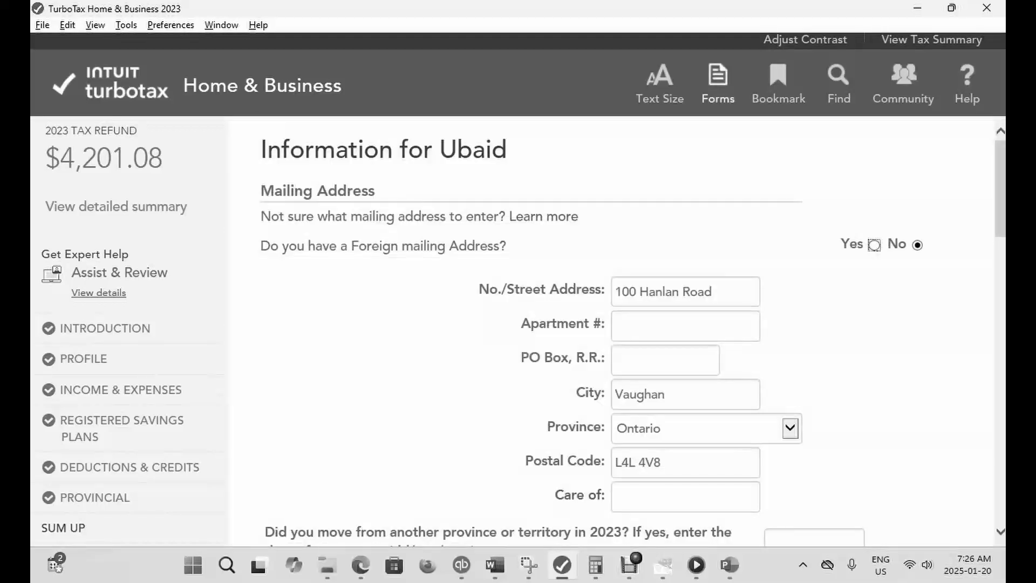
- Reopen the T4 slip, enter 1,000 as charitable donations in box 46, save it and check the refund in EasyStep
left_click(718, 84)
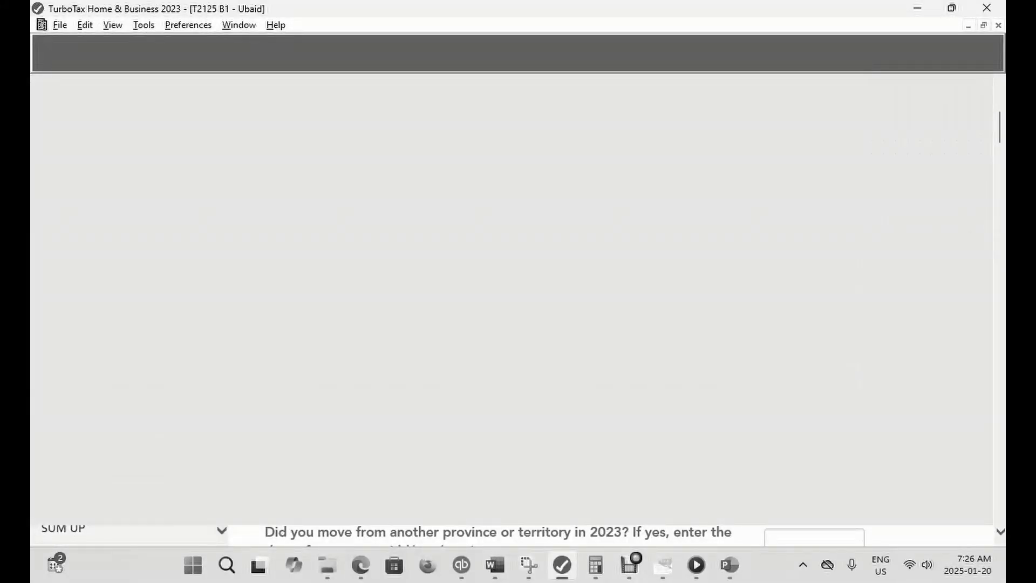
key("ctrl+f")
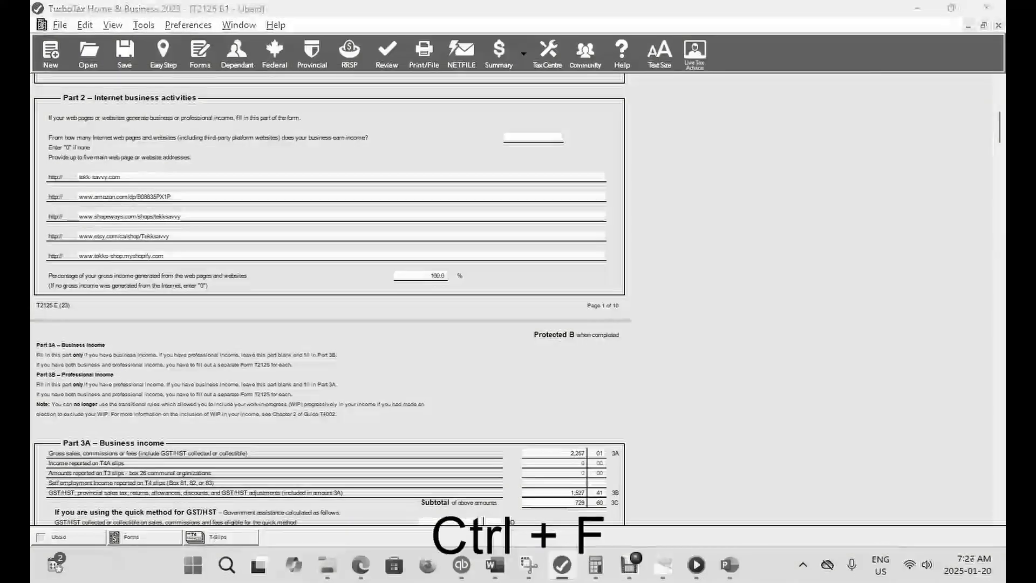
type("T4")
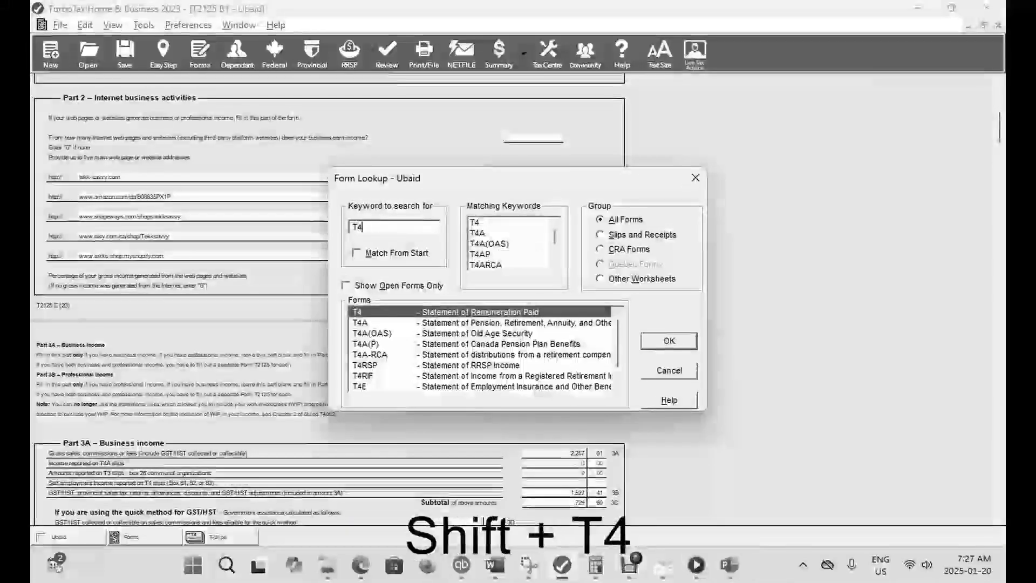
key("Return")
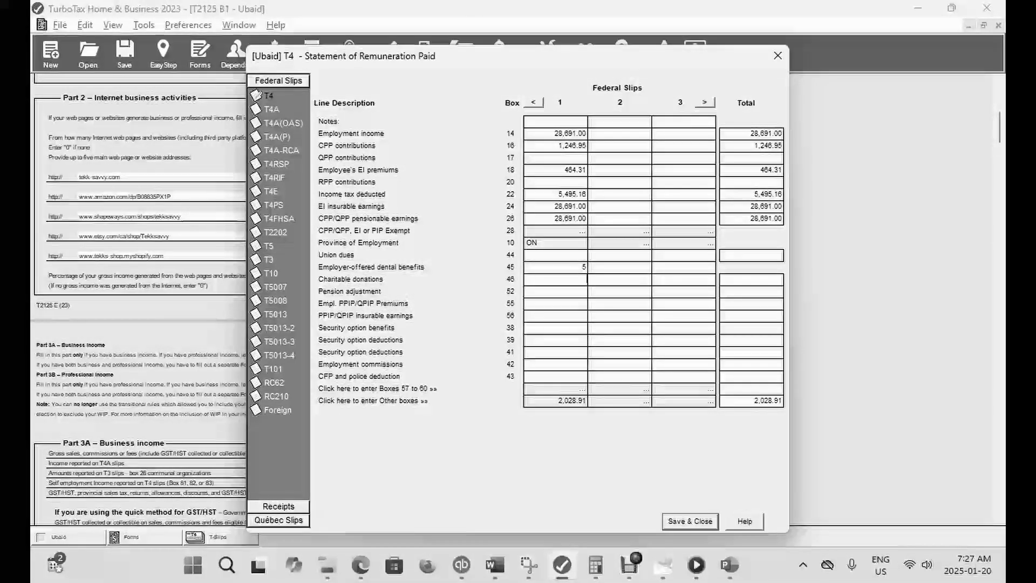
type("100")
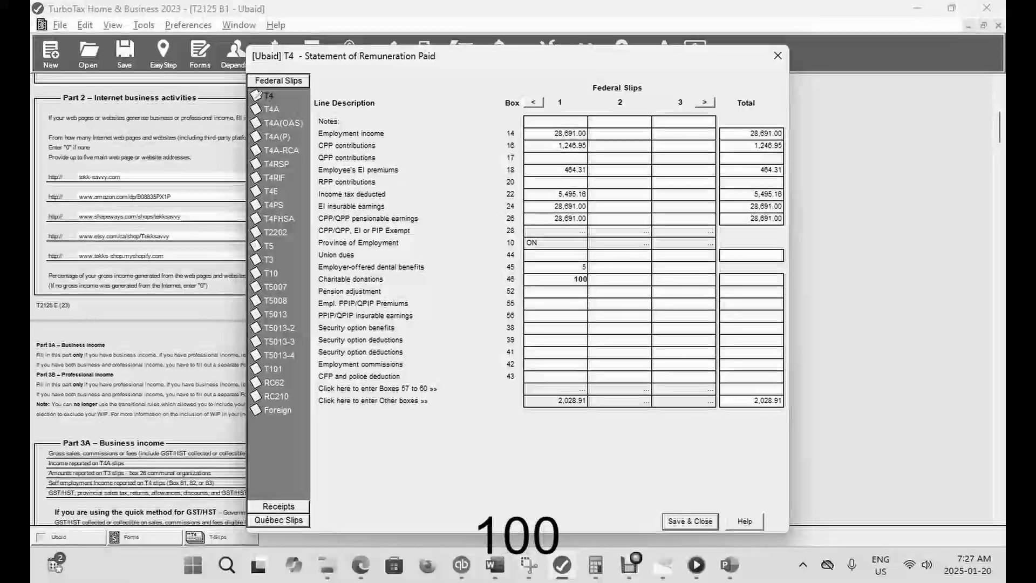
type("0")
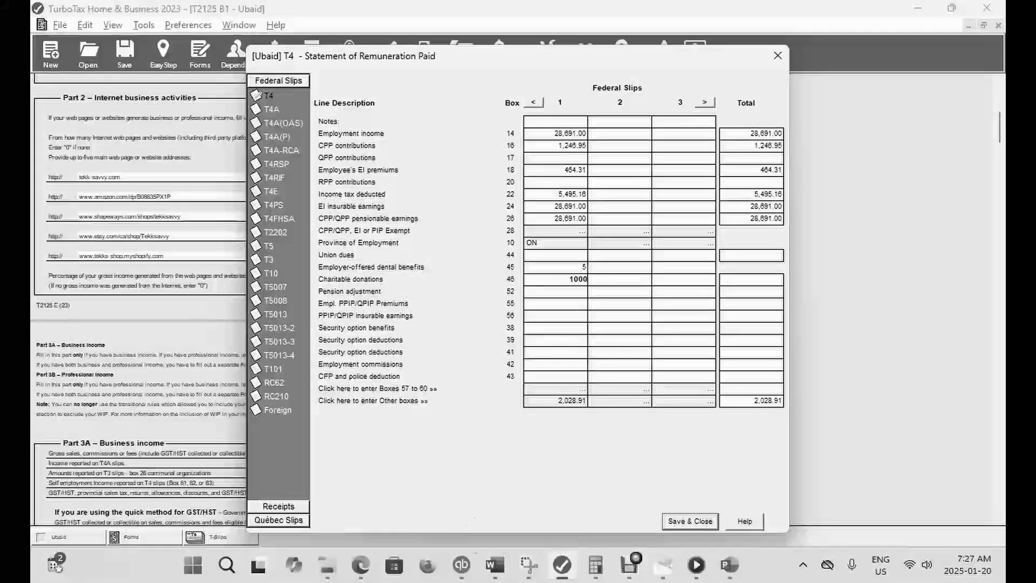
key("Escape")
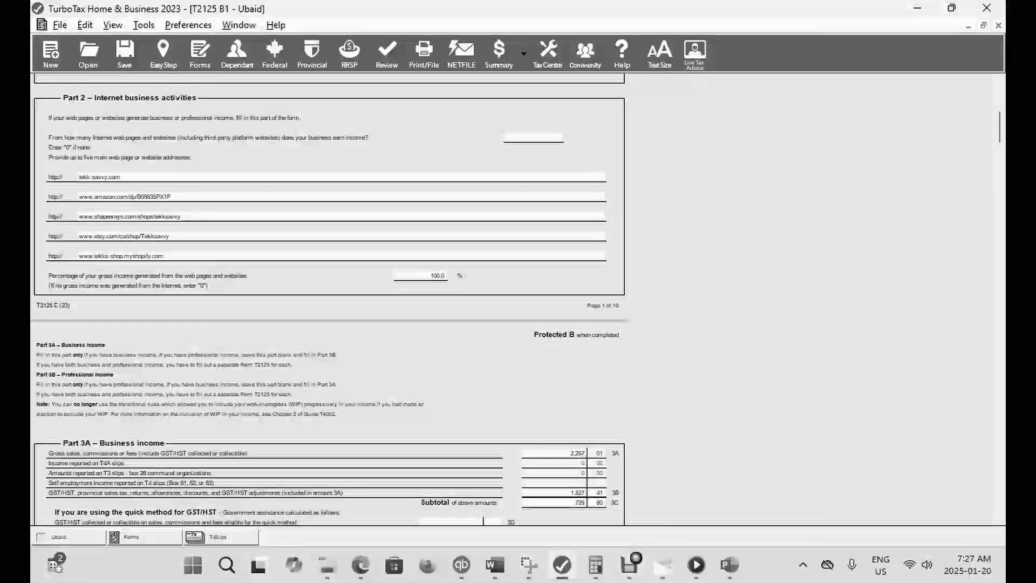
left_click(163, 53)
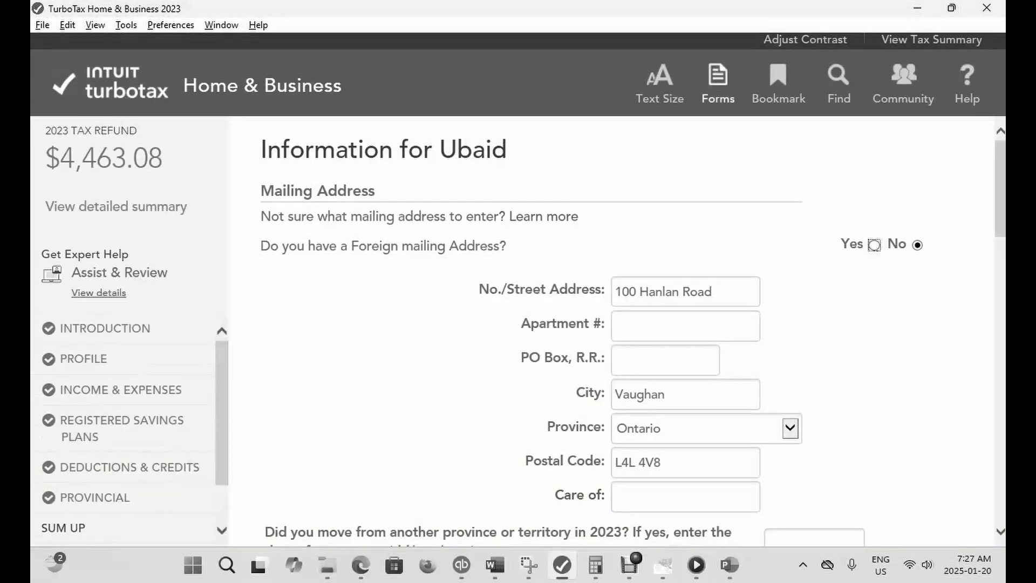
- Reopen the T4 slip and clear the charitable donations in box 46
left_click(718, 89)
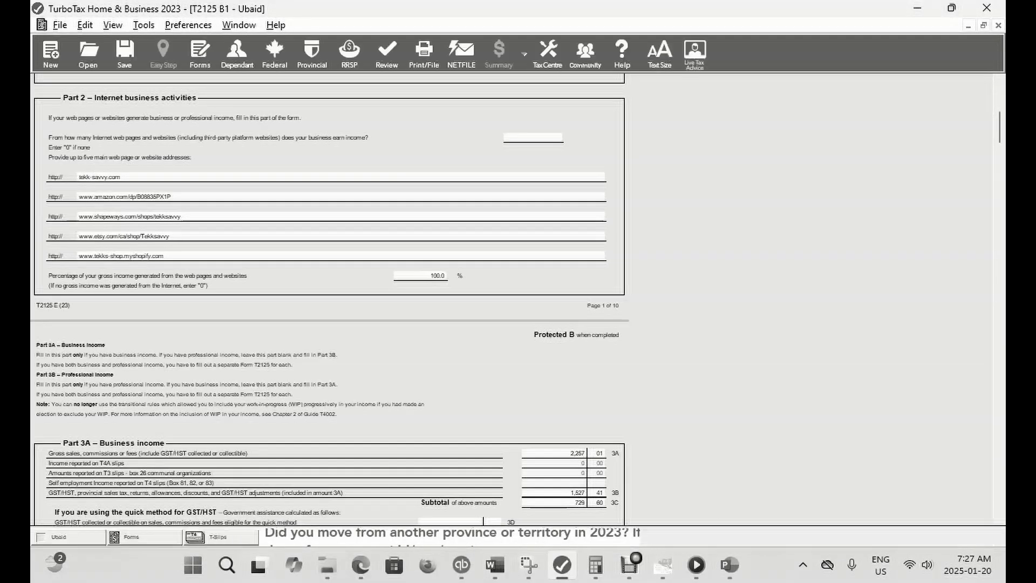
key("ctrl+f")
type("T4")
key("Return")
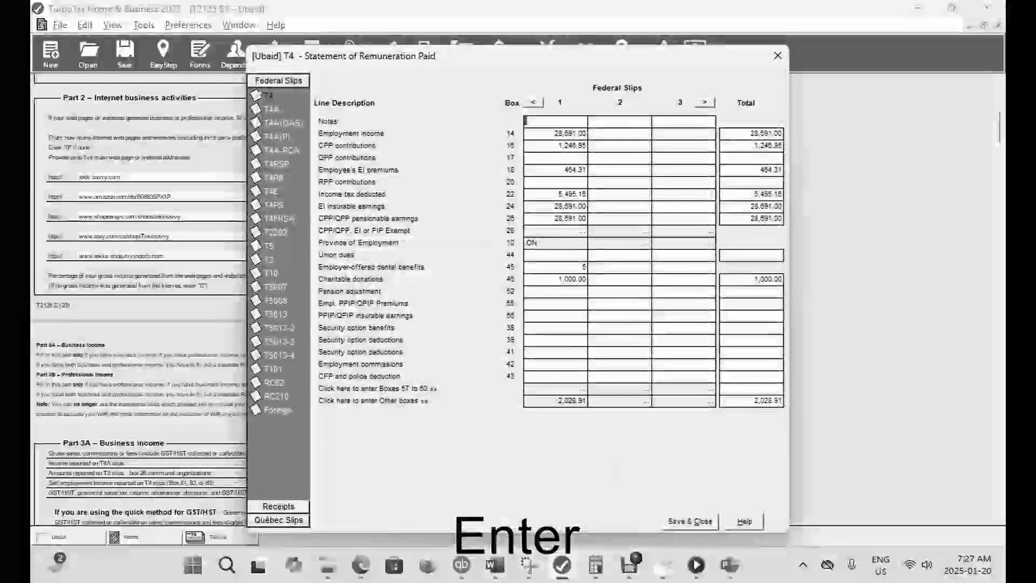
left_click(557, 279)
key("BackSpace")
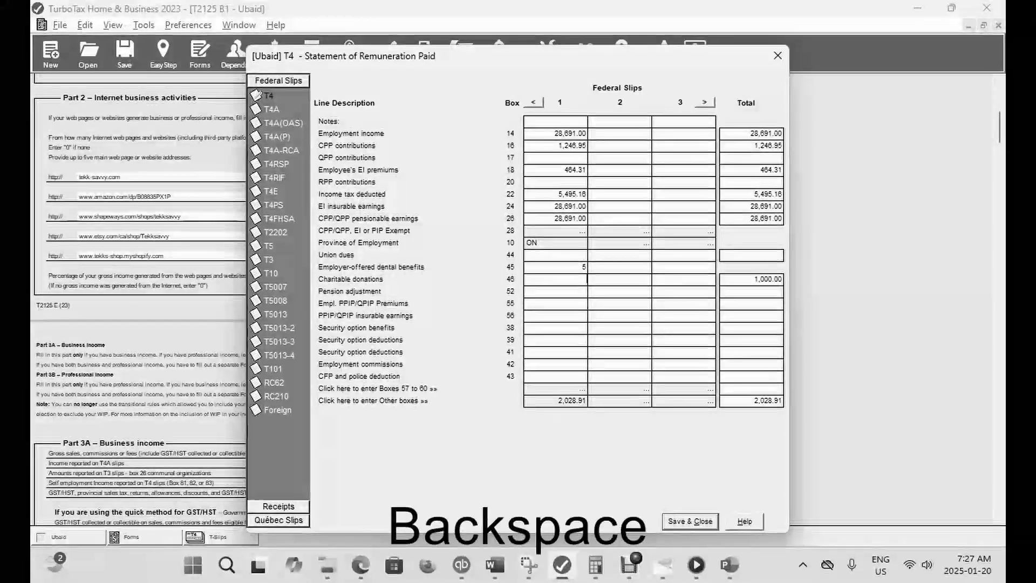
- Enter 1,000 as the pension adjustment in box 52, save the T4 slip and check the refund in EasyStep
left_click(559, 292)
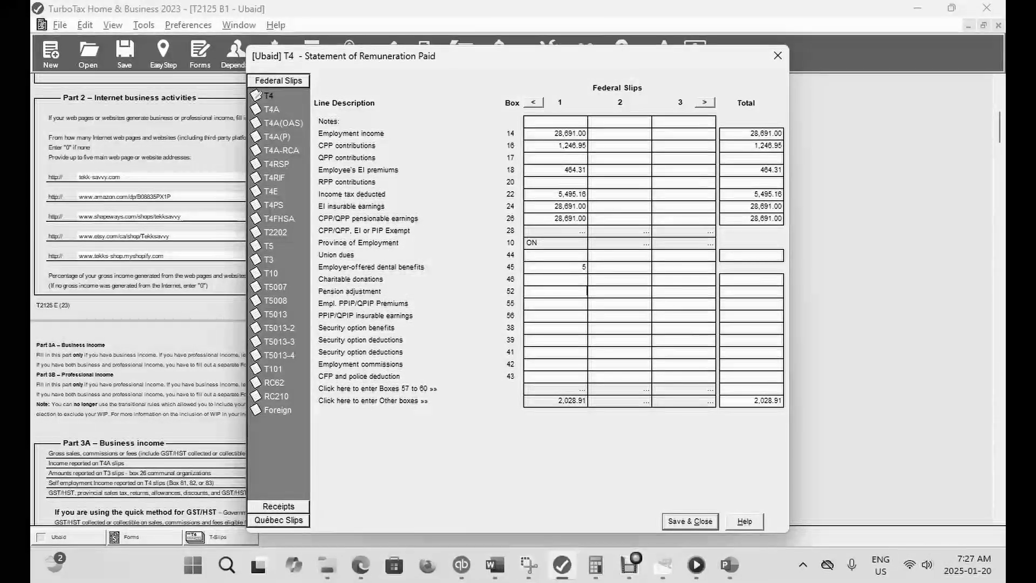
type("1000")
key("Tab")
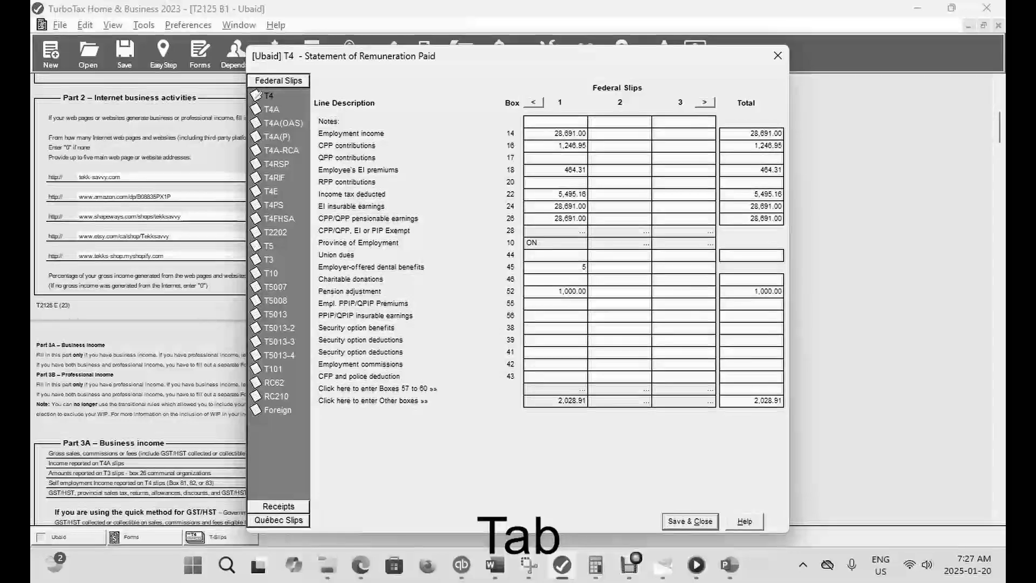
key("Escape")
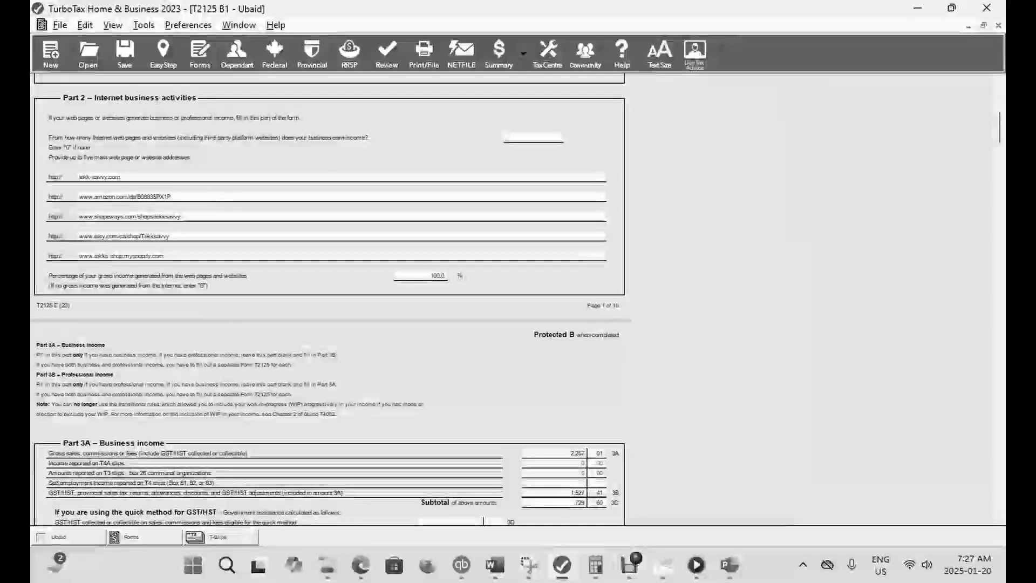
left_click(164, 54)
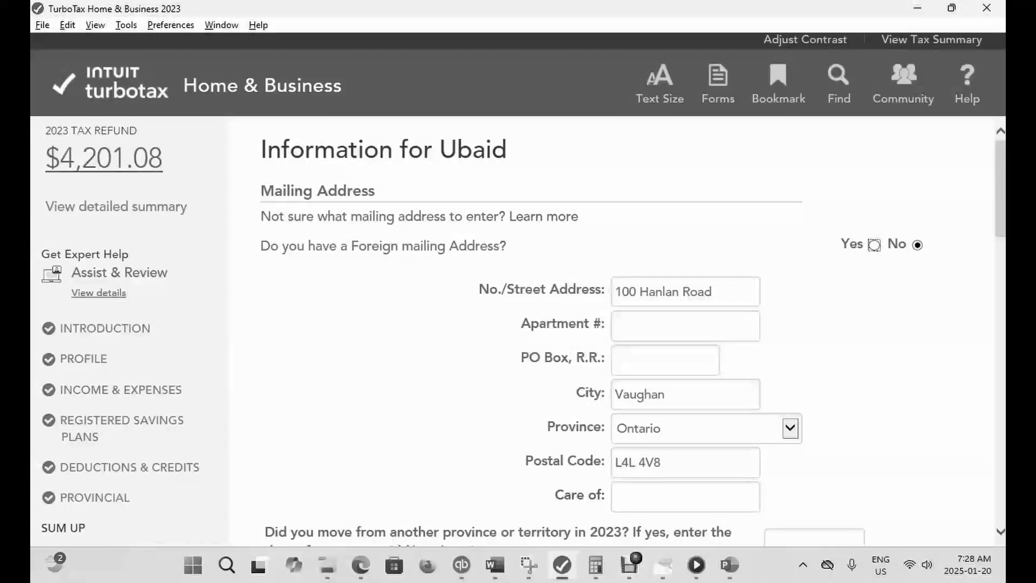
- Reopen the T4 slip and clear the pension adjustment in box 52
left_click(717, 83)
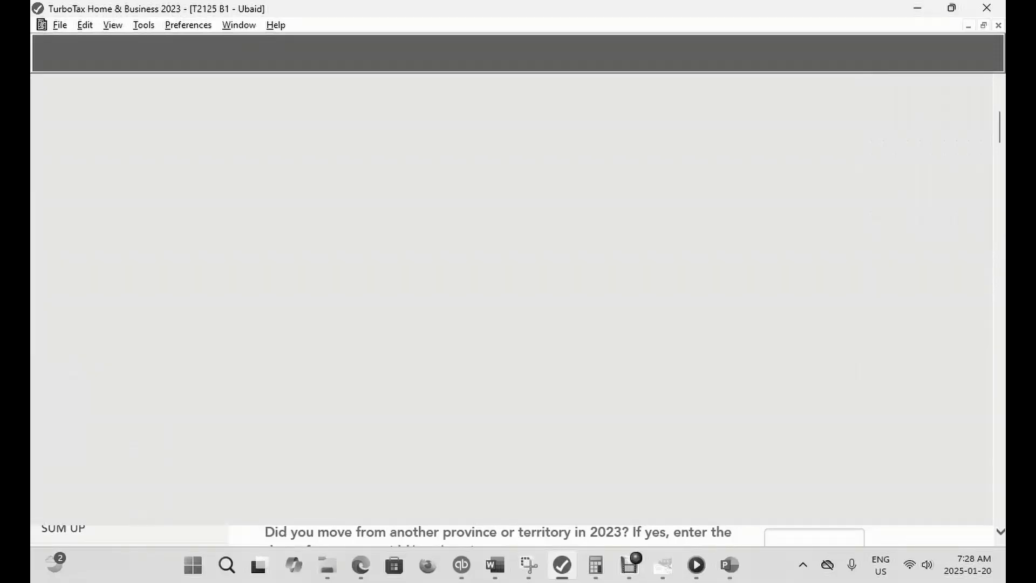
key("ctrl+f")
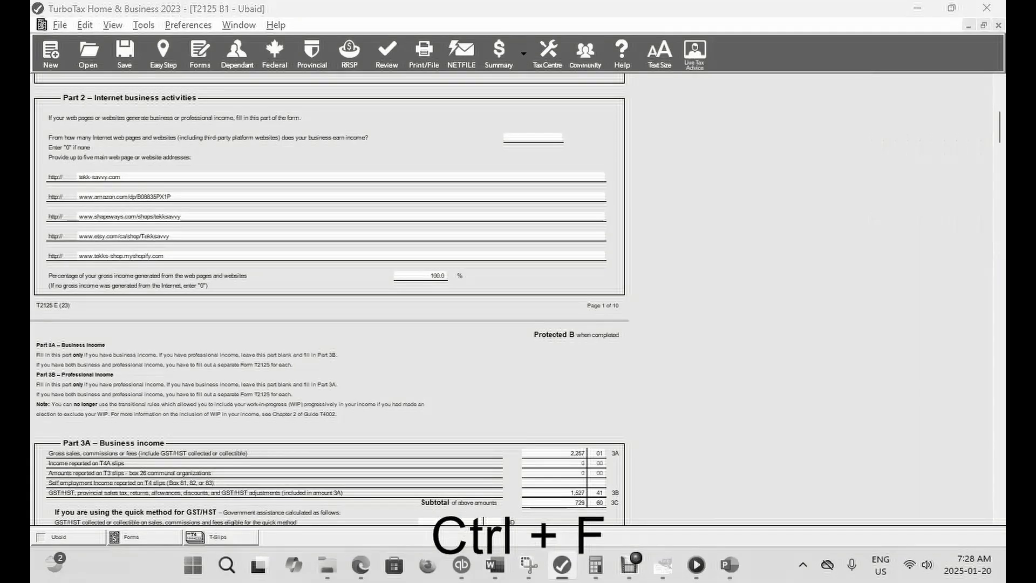
type("T")
key("Return")
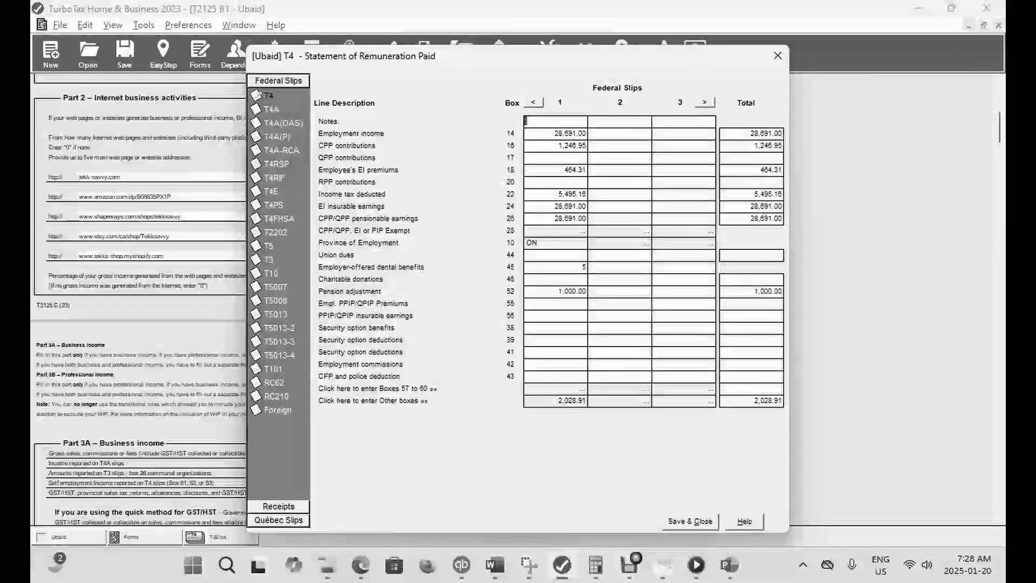
left_click(573, 292)
key("BackSpace")
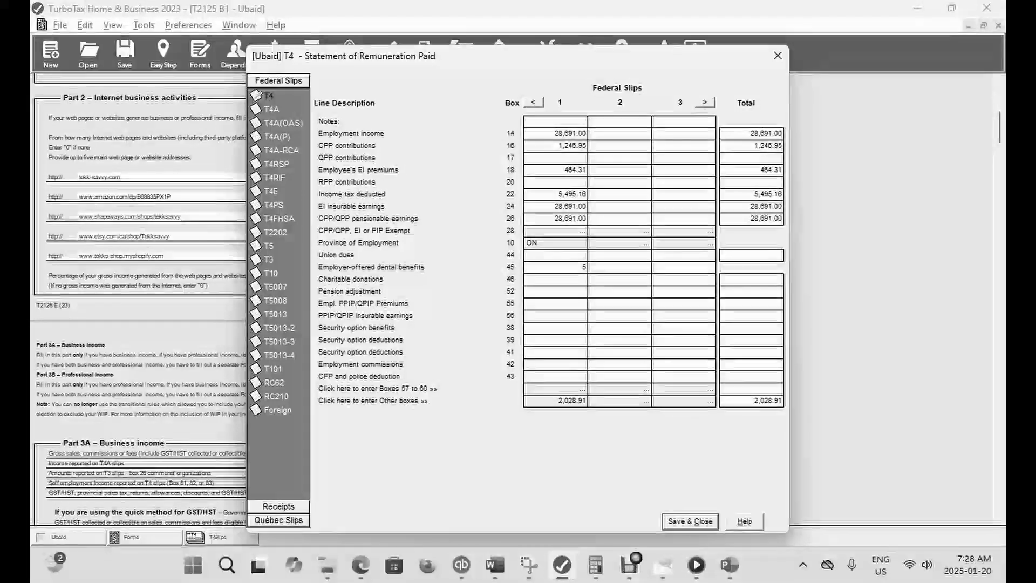
- Enter 1,000 as employee PPIP/QPIP premiums in box 55, save the T4 slip and check the refund in EasyStep
type("1000")
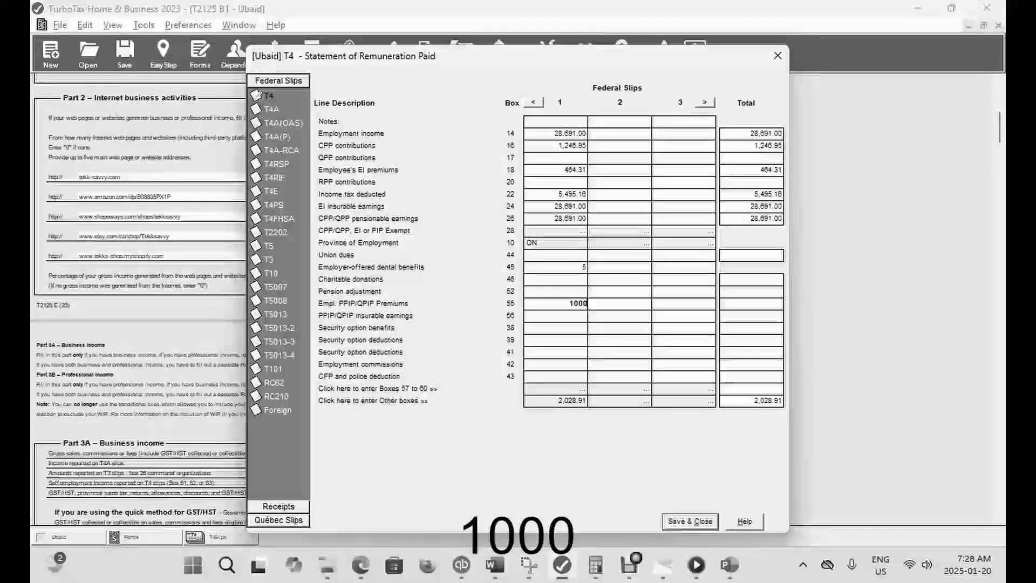
key("Tab")
left_click(691, 521)
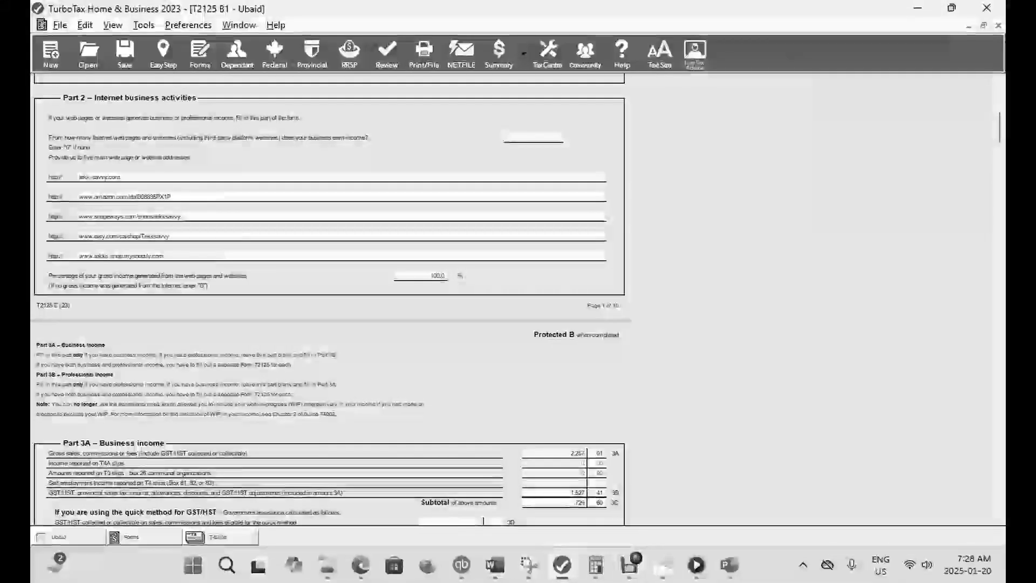
left_click(164, 53)
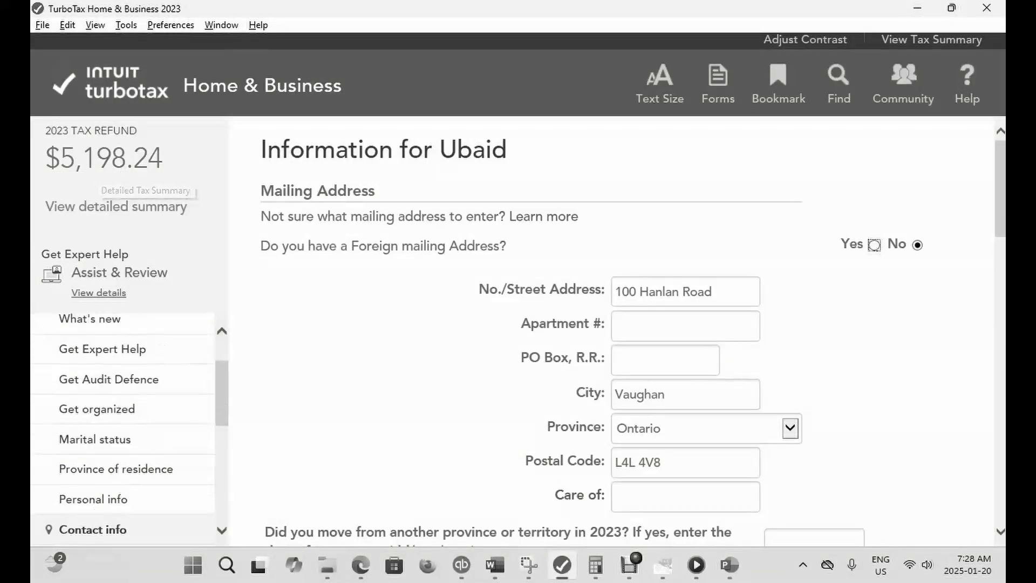
- Reopen the T4 slip and clear the employee PPIP/QPIP premiums in box 55
left_click(718, 81)
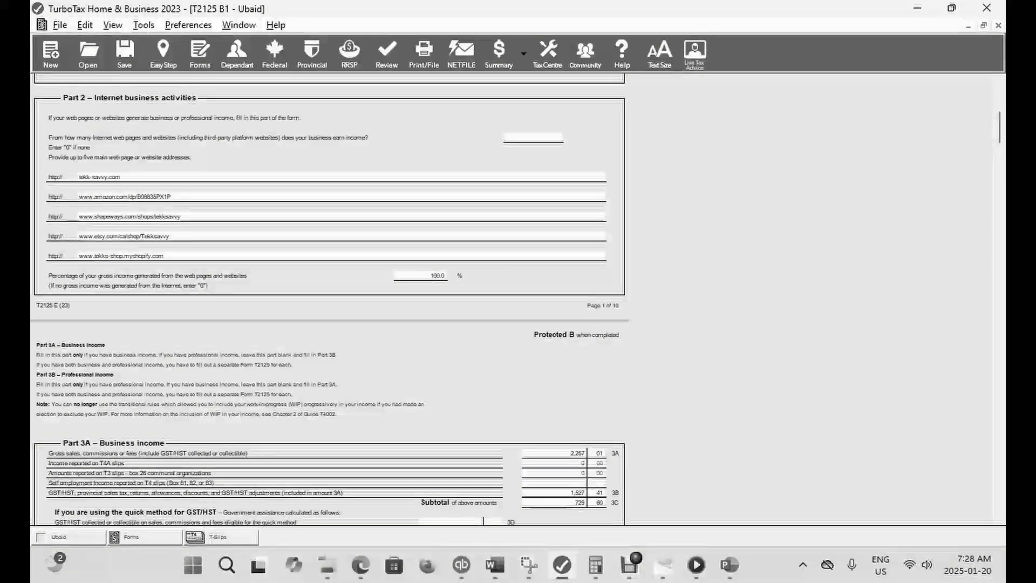
key("ctrl+f")
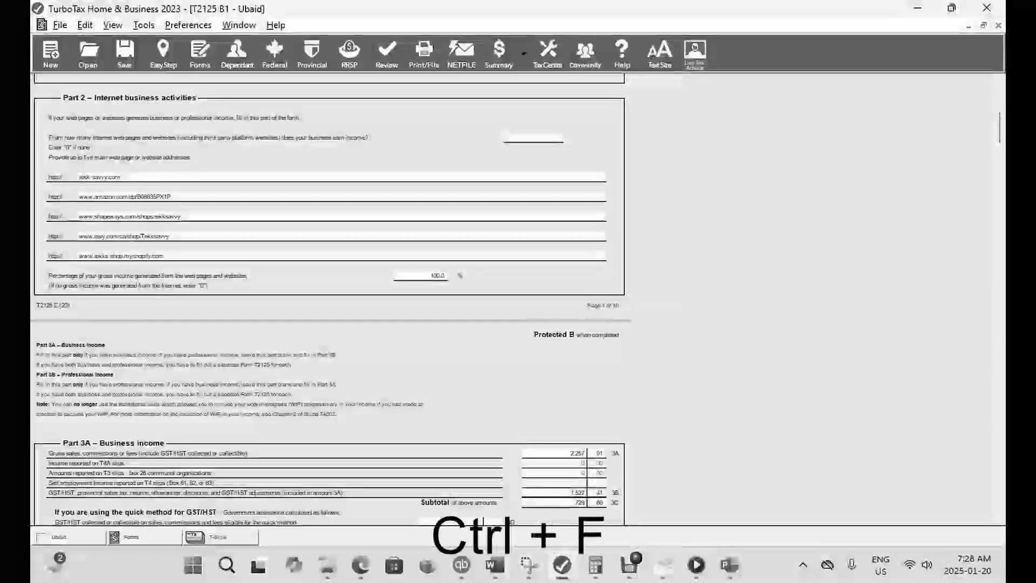
type("T")
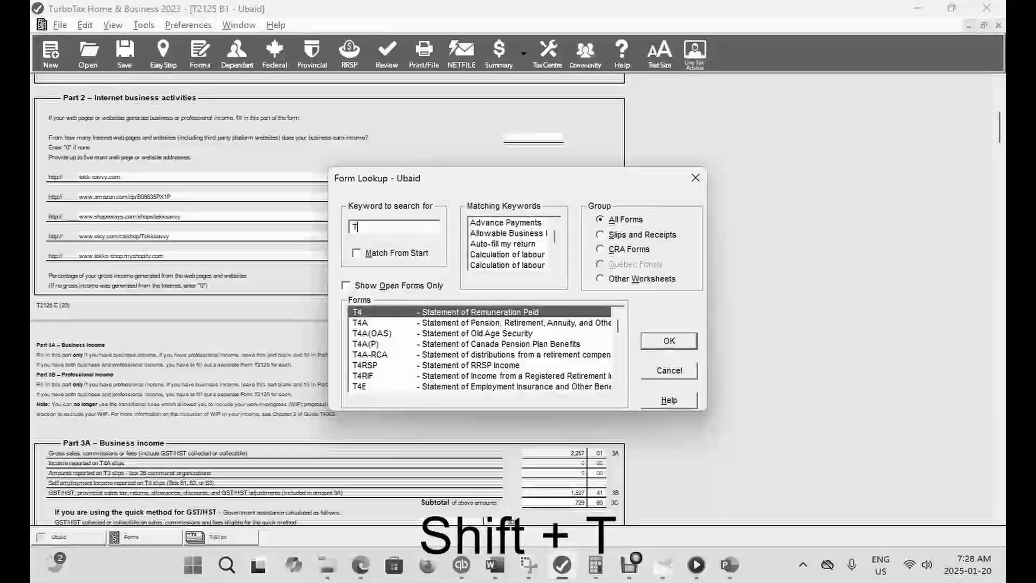
type("4")
key("Return")
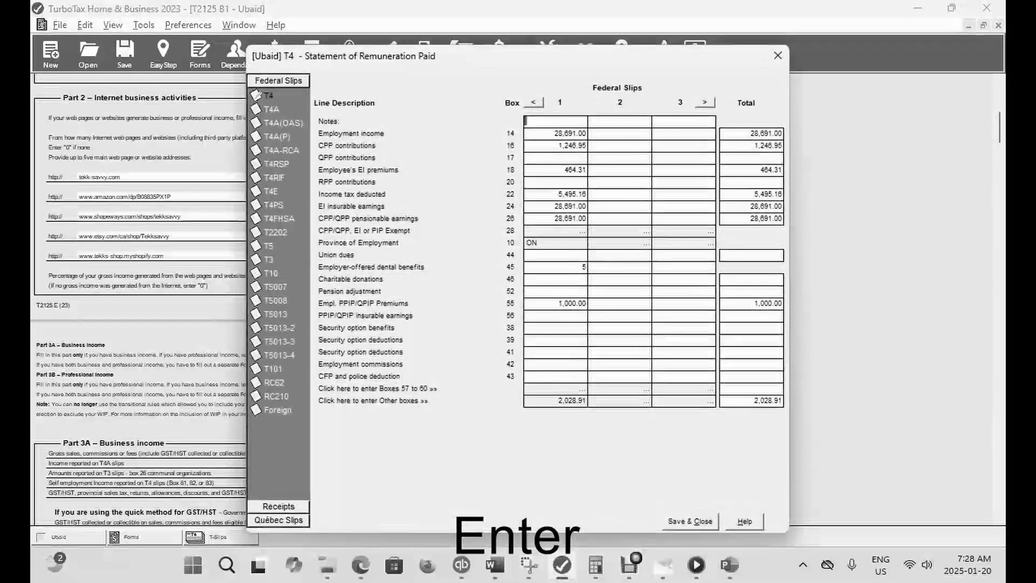
left_click(571, 304)
key("BackSpace")
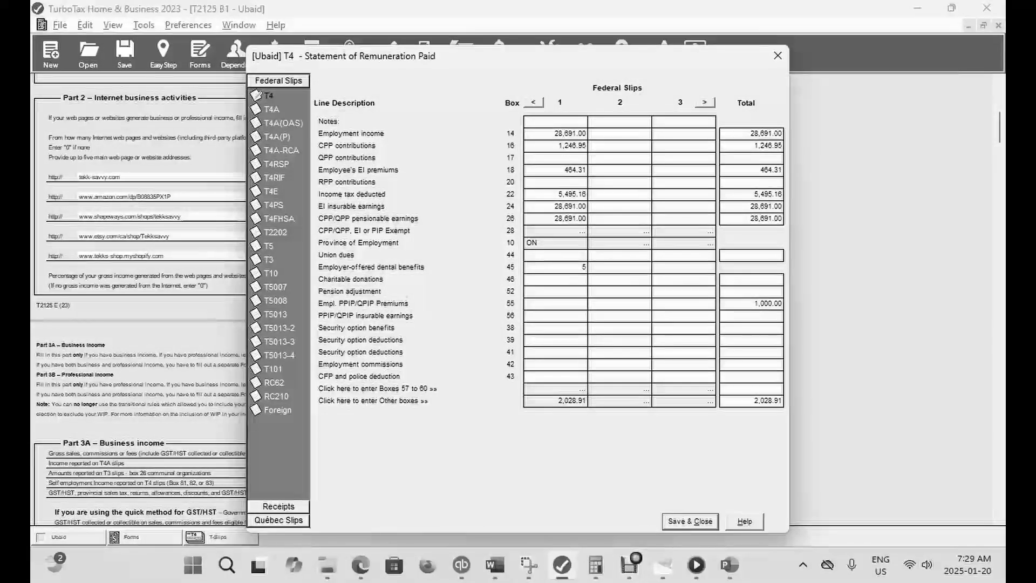
- Enter 1,000 as PPIP/QPIP insurable earnings in box 56, close the T4 slip and check the refund in EasyStep
type("1000")
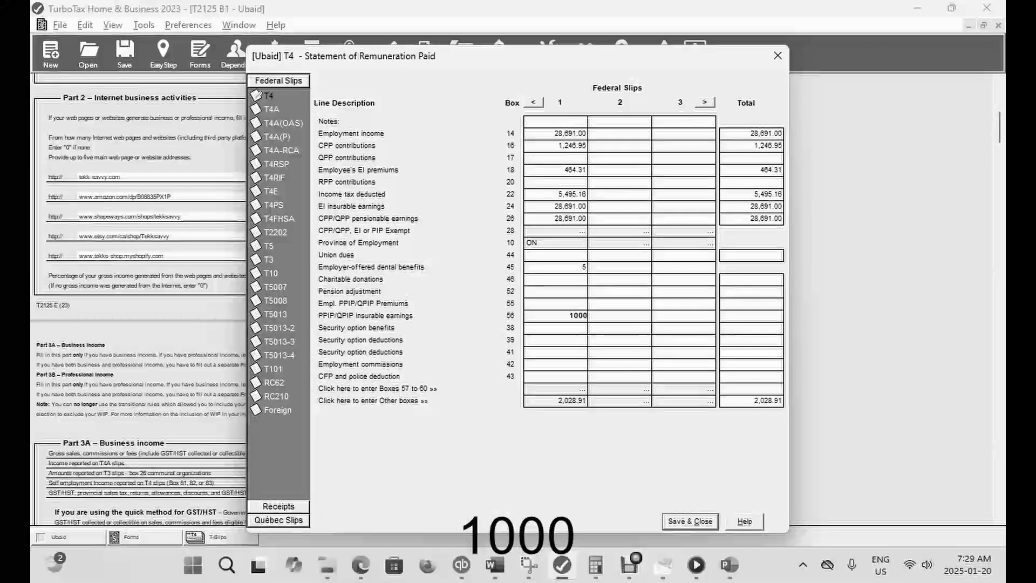
key("Tab")
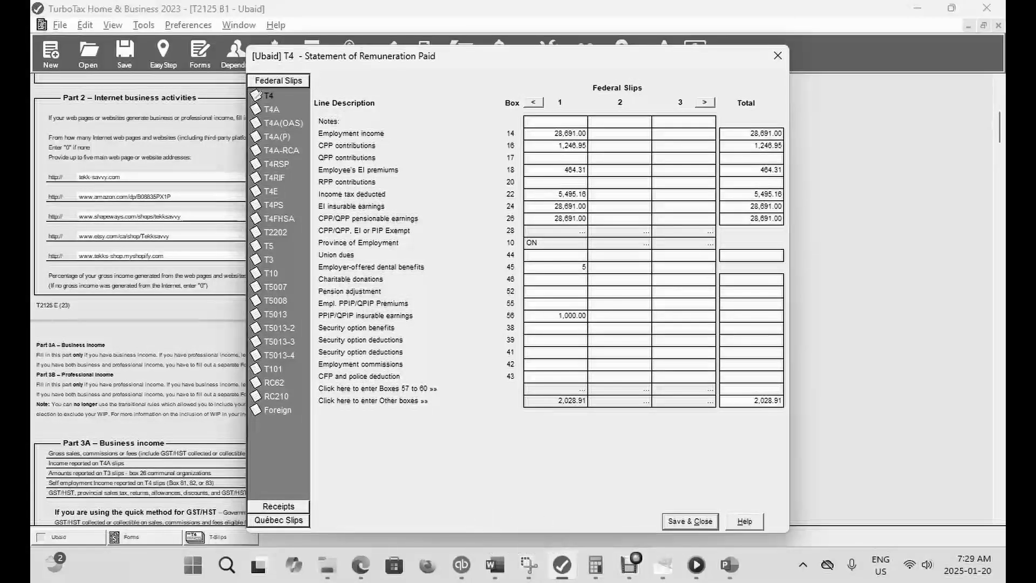
key("Escape")
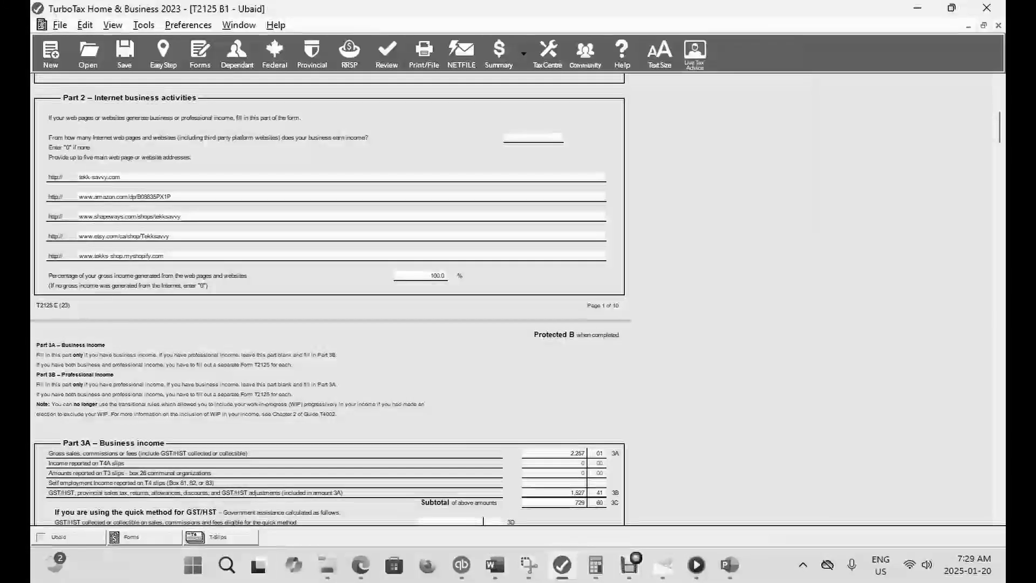
left_click(164, 54)
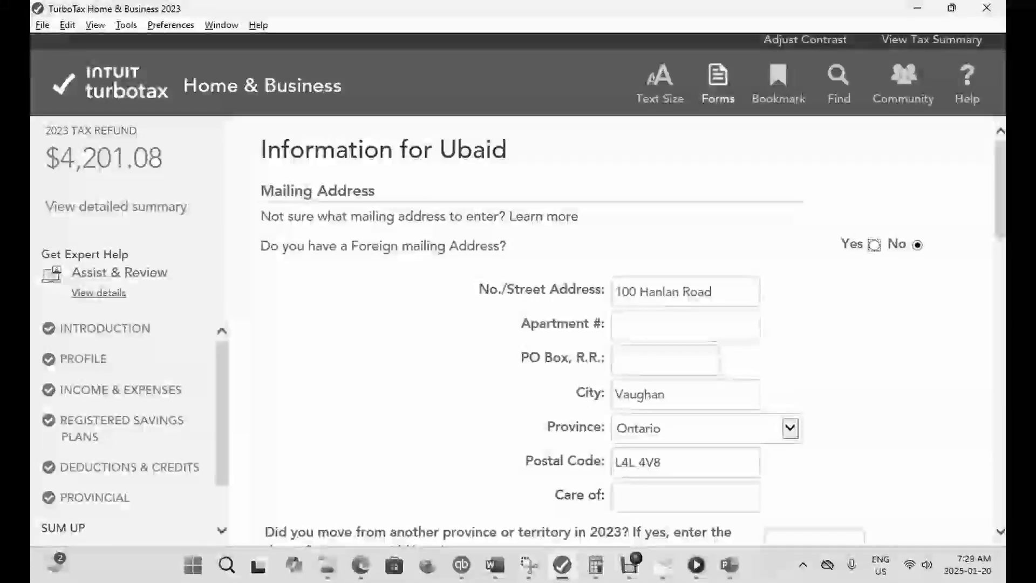
- Reopen the T4 slip, clear the insurable earnings in box 56 and save 1,000 as security option benefits in box 38 instead
left_click(718, 84)
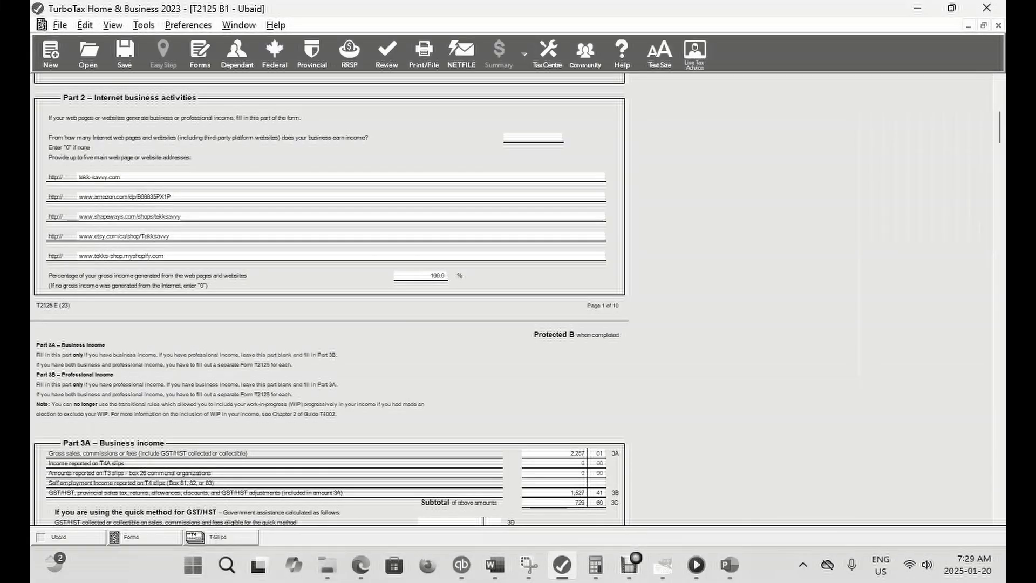
key("ctrl+f")
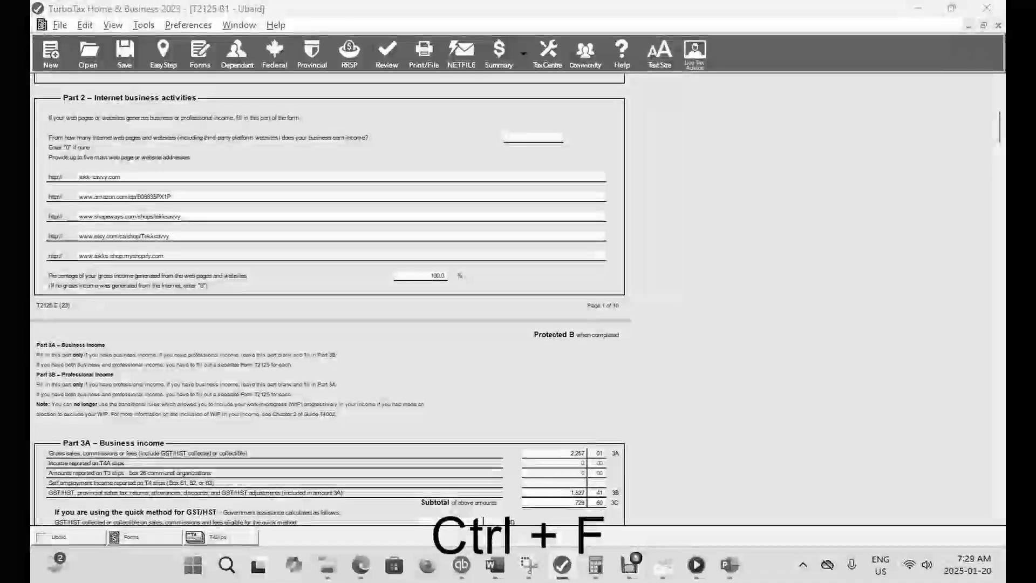
type("T4")
key("Return")
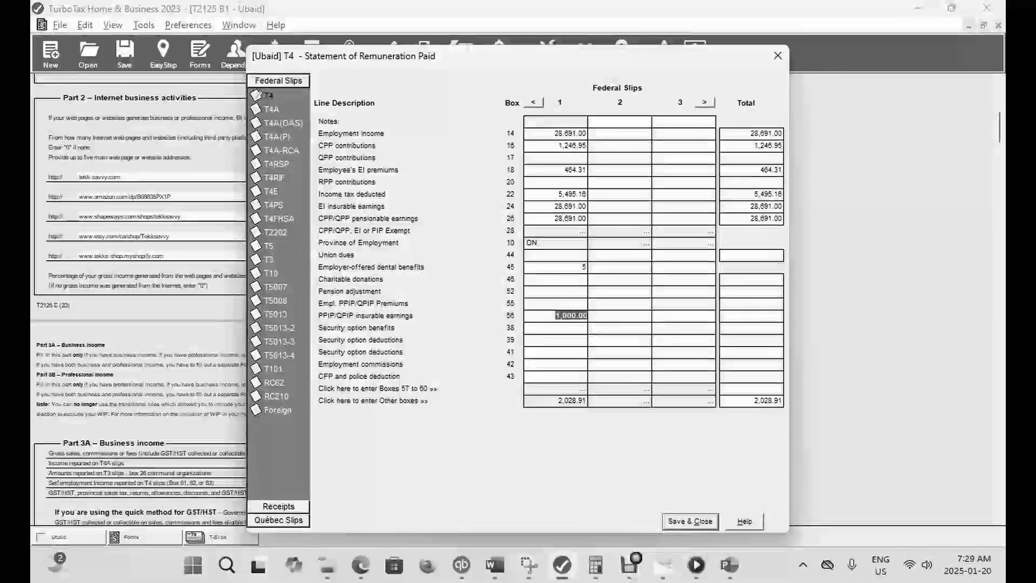
key("BackSpace")
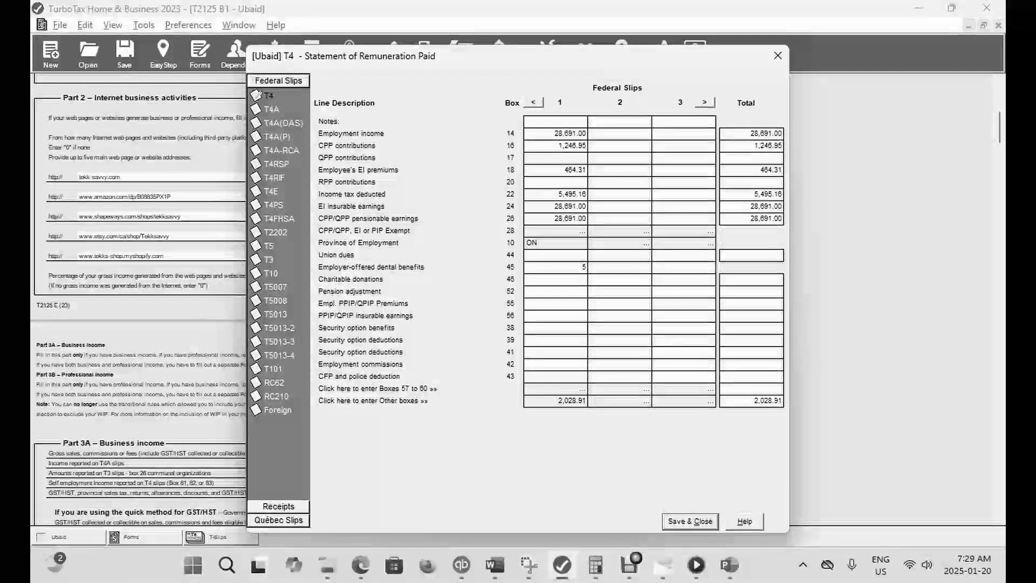
type("000")
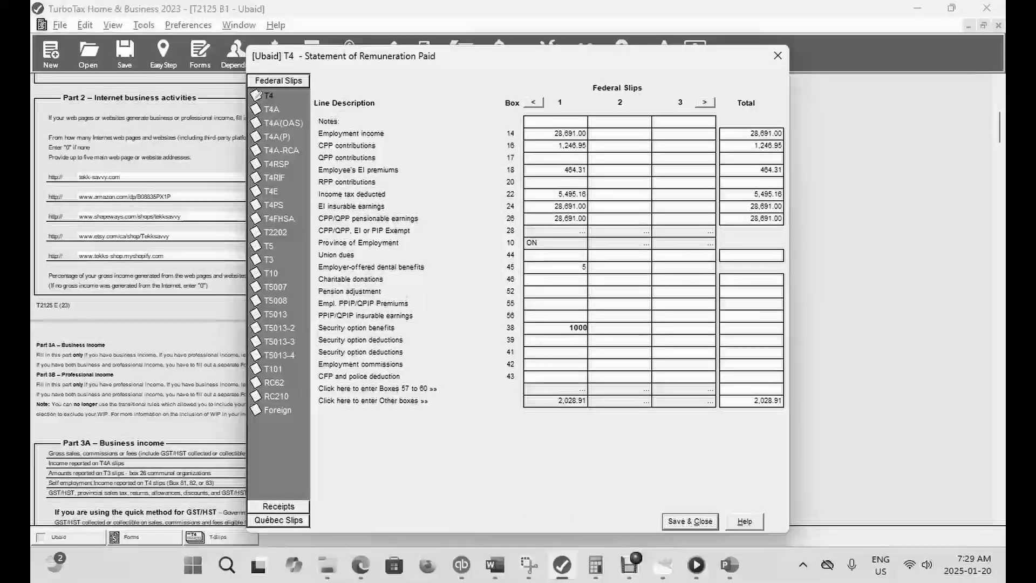
left_click(690, 522)
left_click(630, 565)
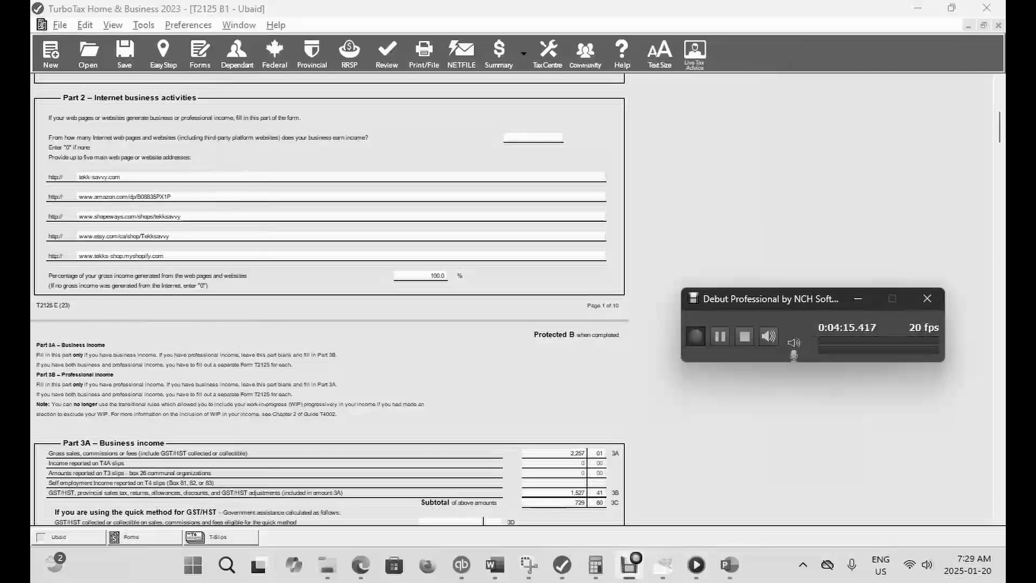
left_click(720, 337)
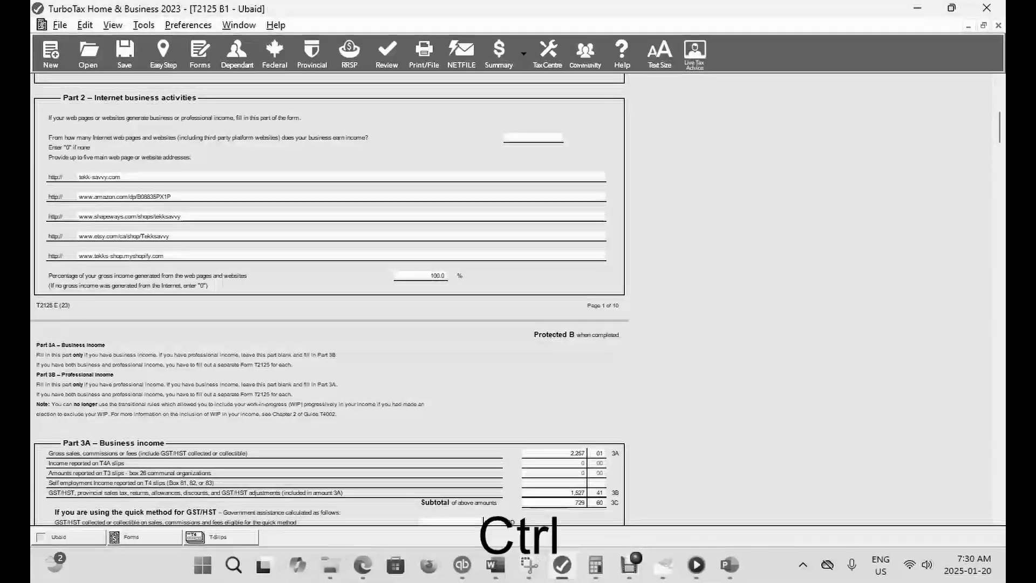
- Reopen the T4 slip, clear the security option benefits in box 38 and check the refund in EasyStep
key("ctrl+f")
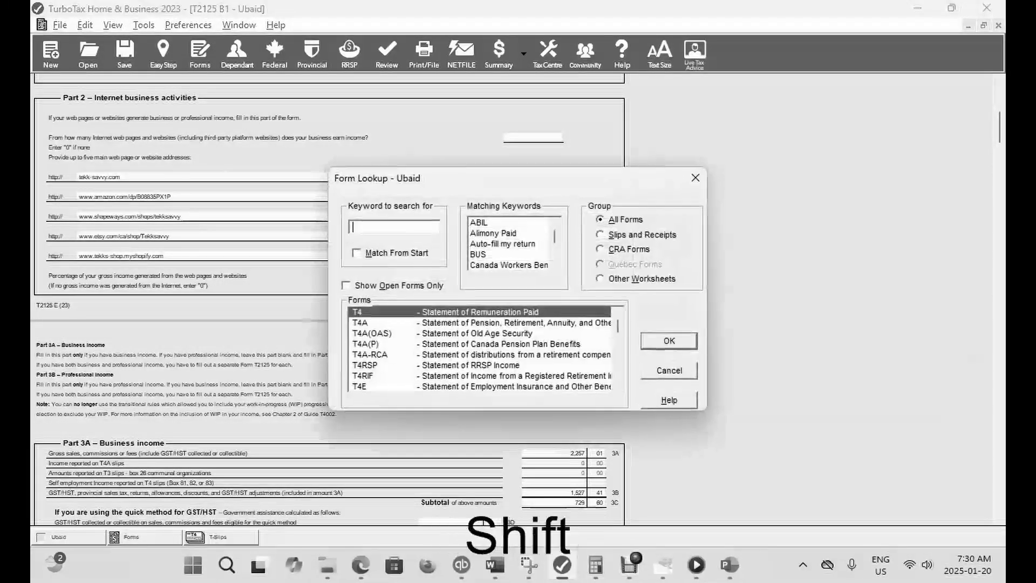
type("T4")
key("Return")
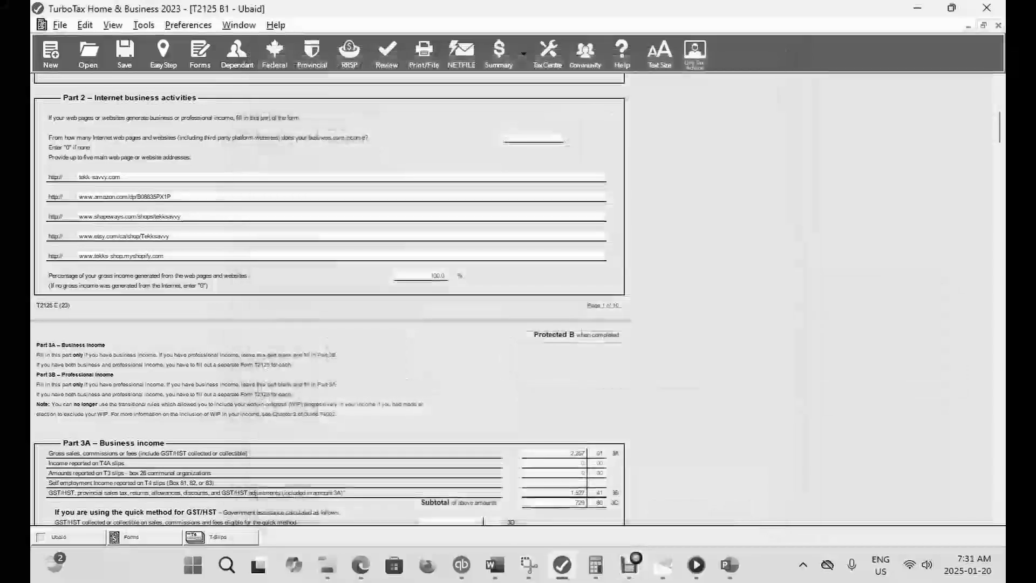
left_click(164, 54)
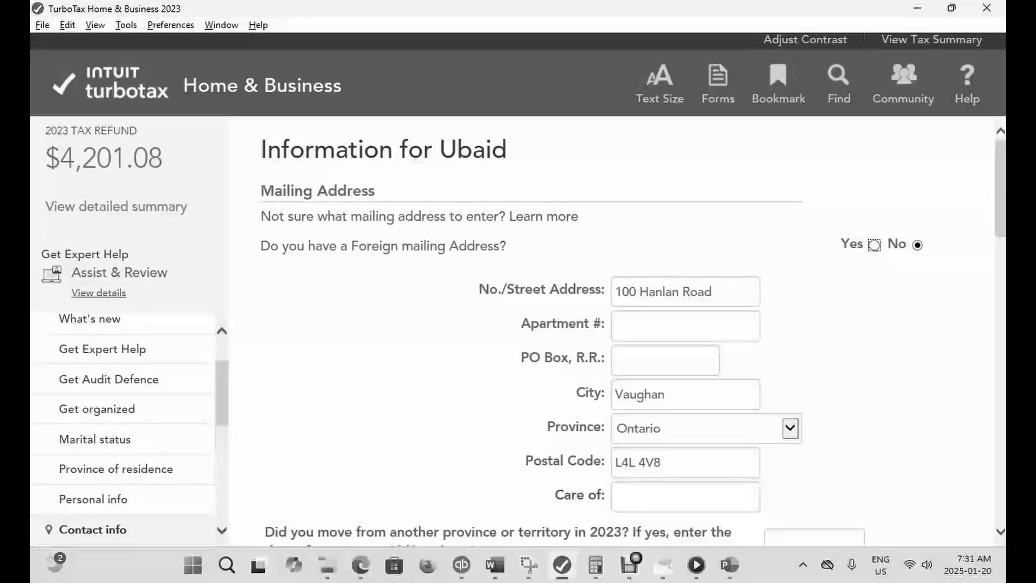
- Reopen the T4 slip, enter 1,000 as security option deductions in box 41, save it and check the refund in EasyStep
left_click(718, 84)
key("ctrl+f")
type("T4")
key("Return")
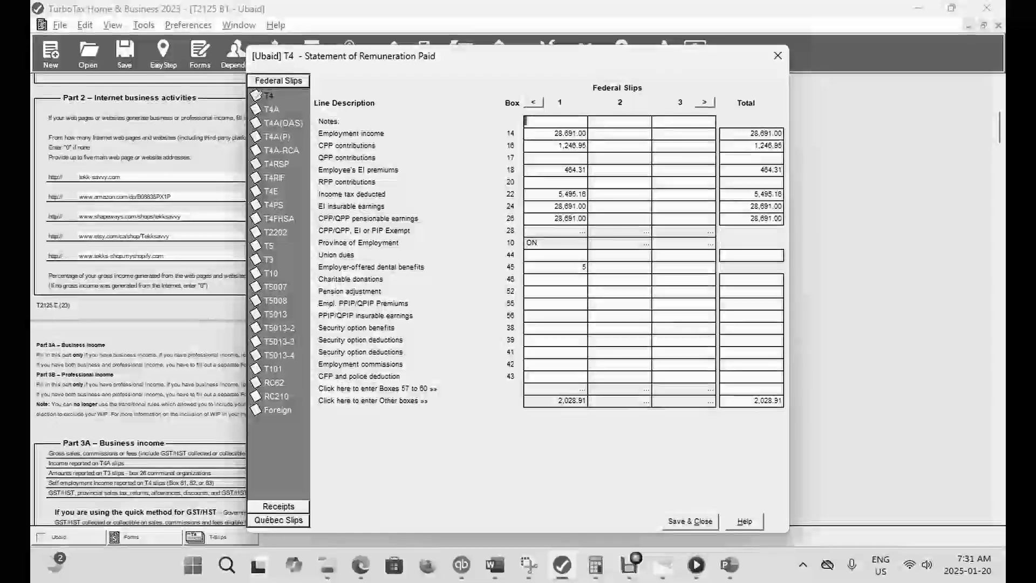
left_click(556, 352)
type("1000")
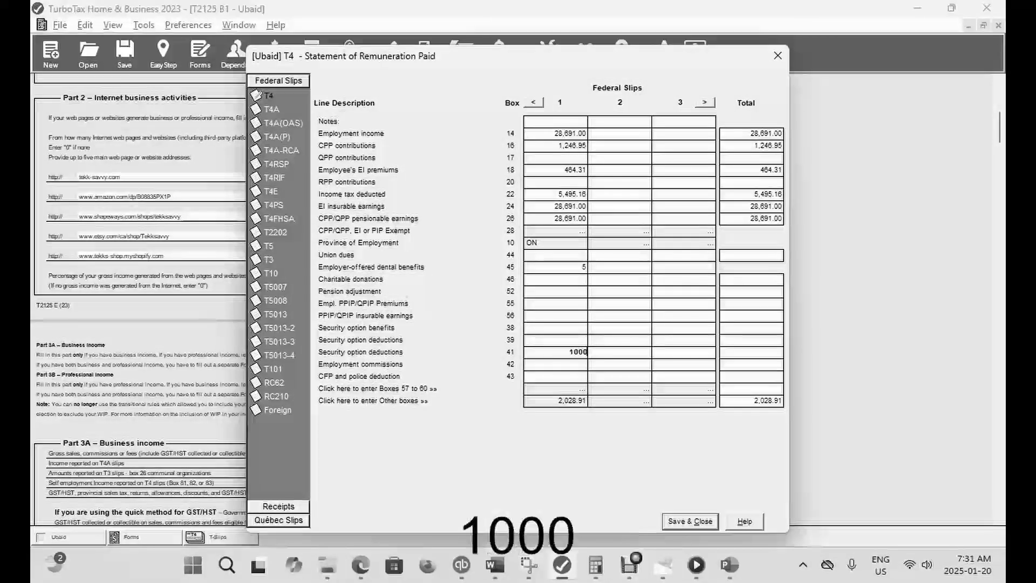
left_click(690, 521)
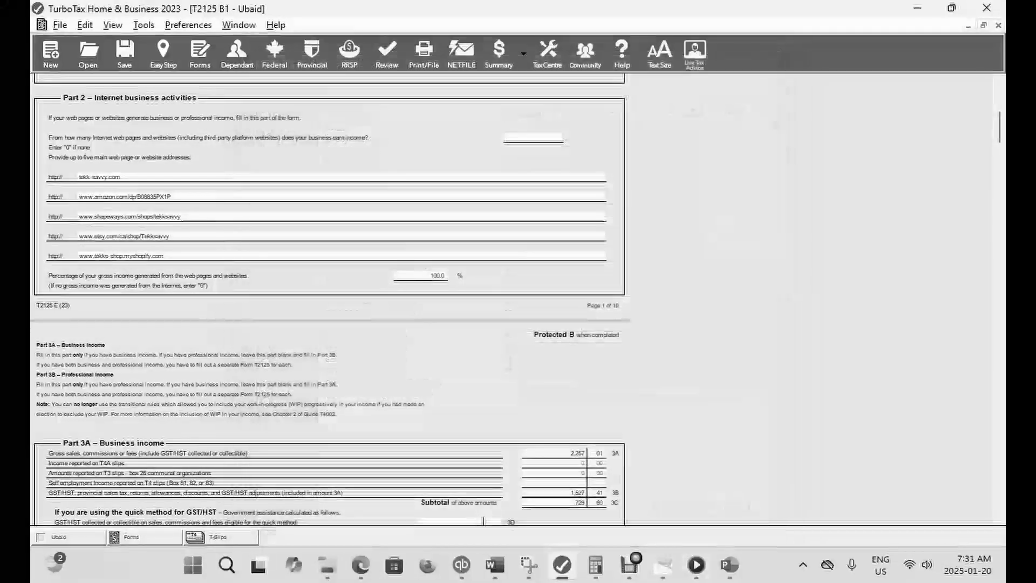
left_click(164, 54)
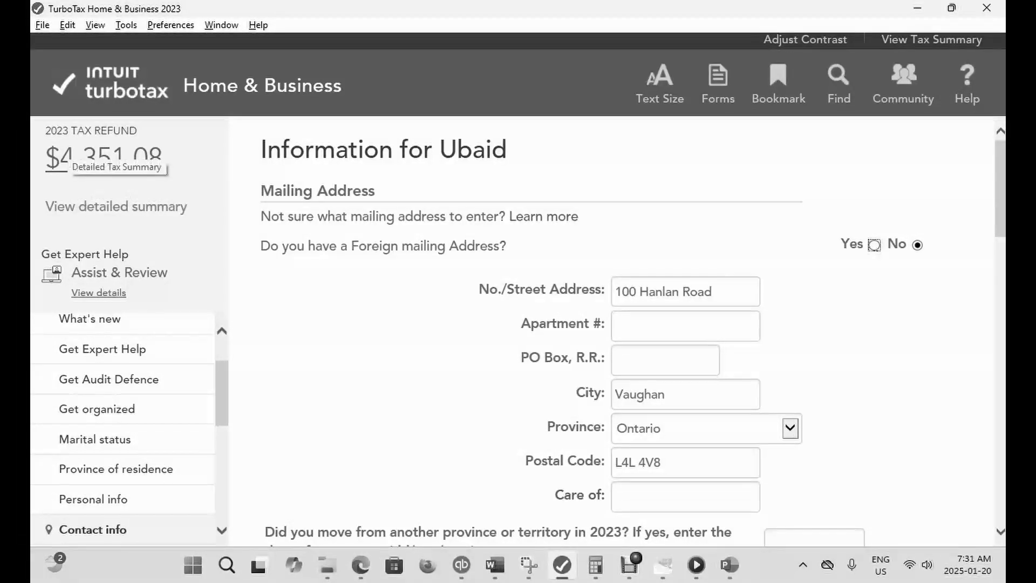
- Reopen the T4 slip and clear the security option deductions in box 41
left_click(718, 81)
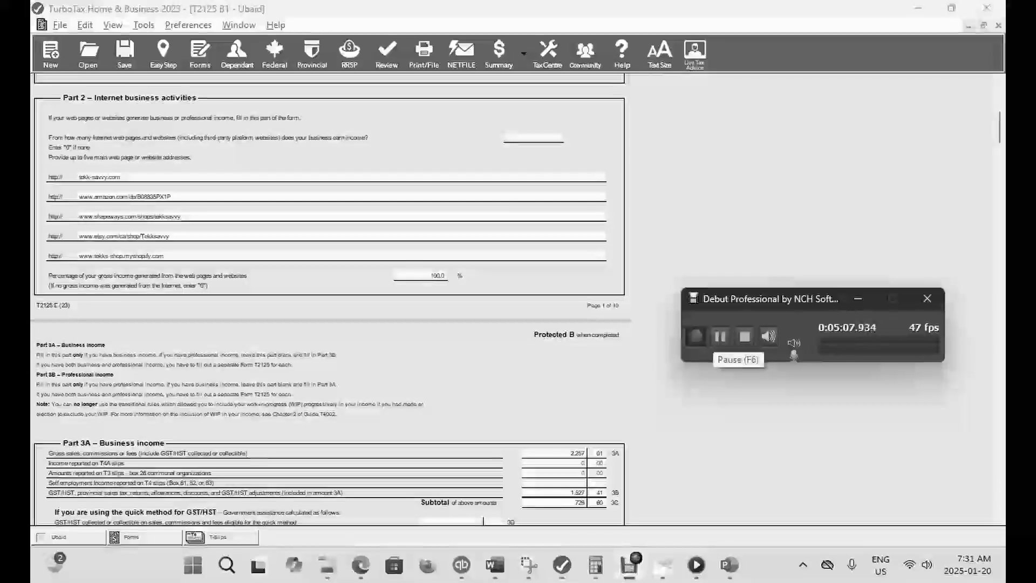
key("ctrl+f")
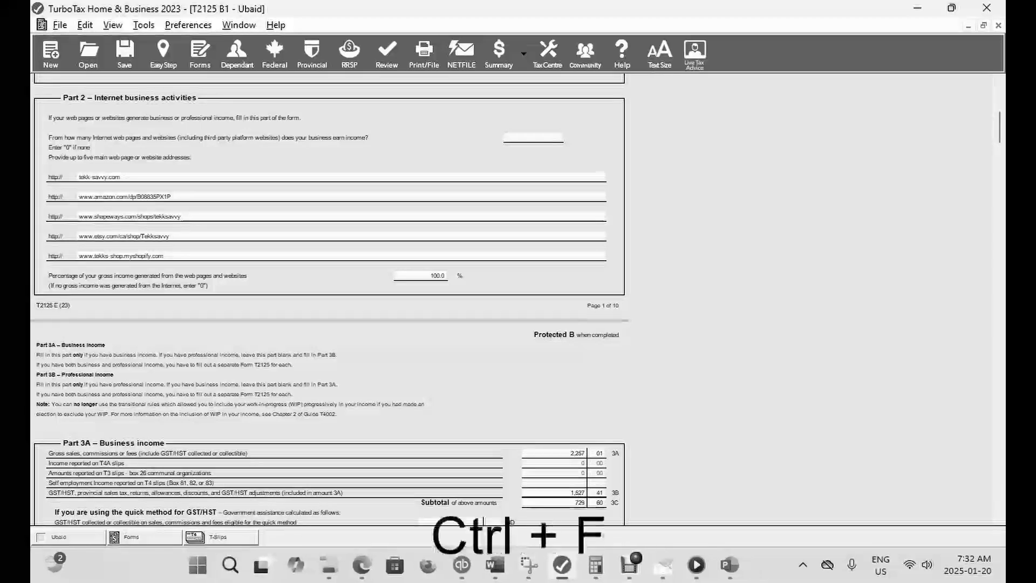
type("T")
key("Return")
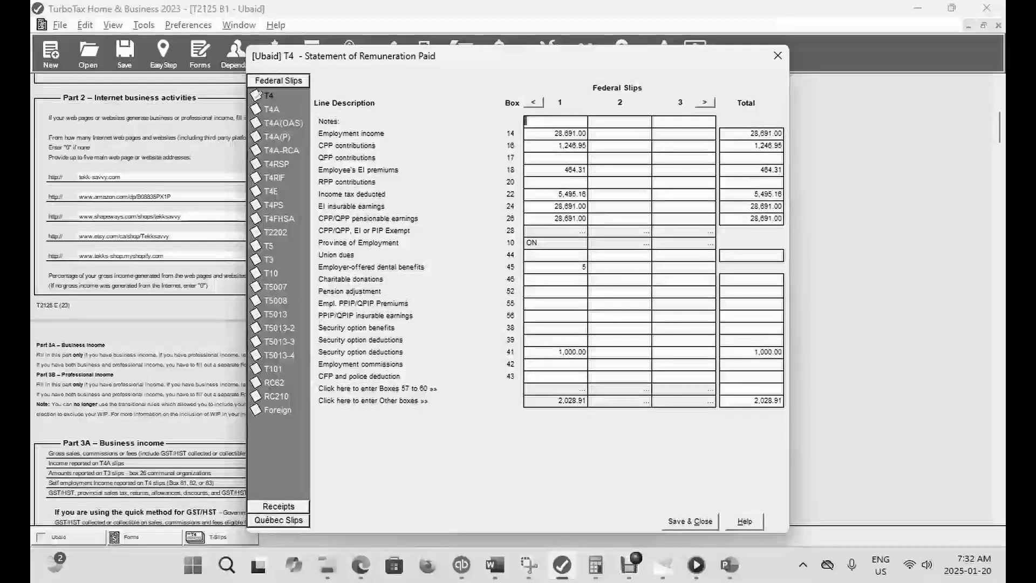
left_click(561, 352)
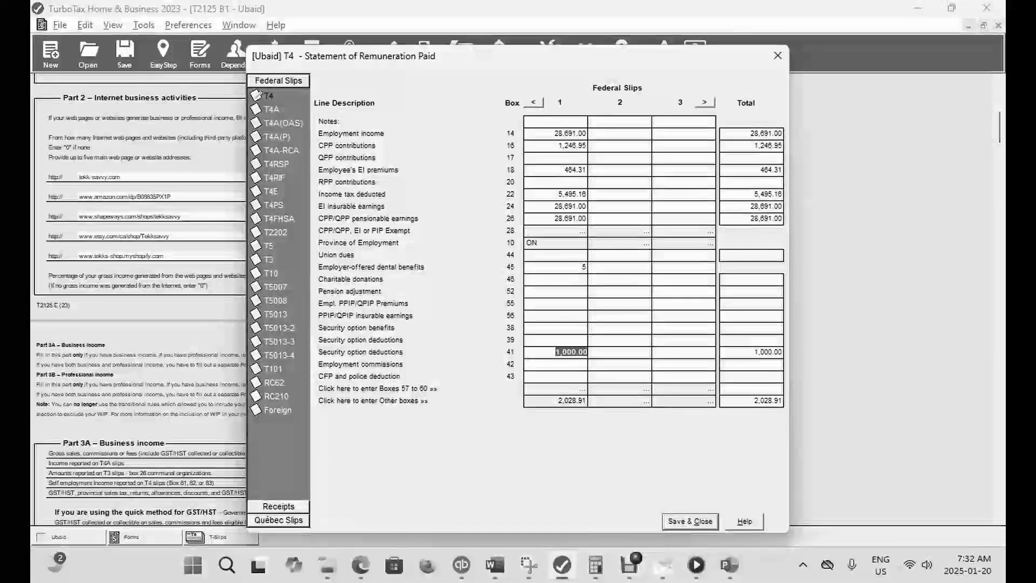
key("BackSpace")
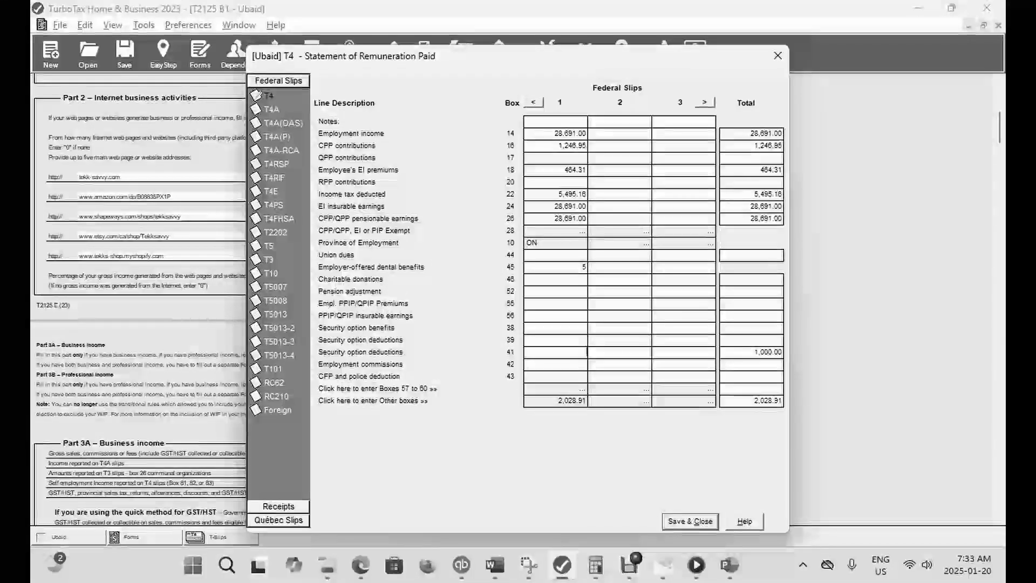
- Enter 1,000 as employment commissions in box 42, save the T4 slip and check the refund in EasyStep
key("Tab")
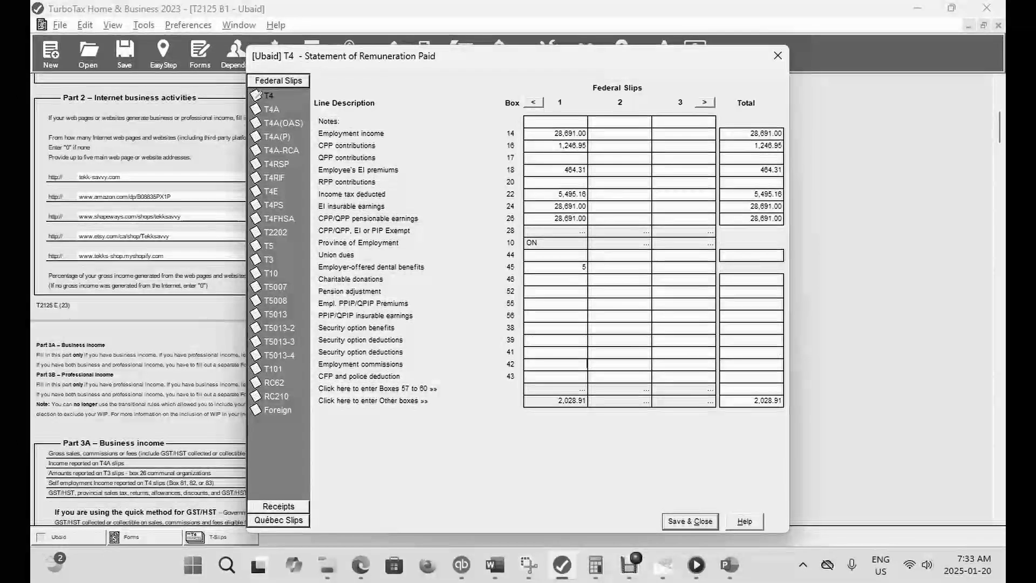
type("1,000")
key("Tab")
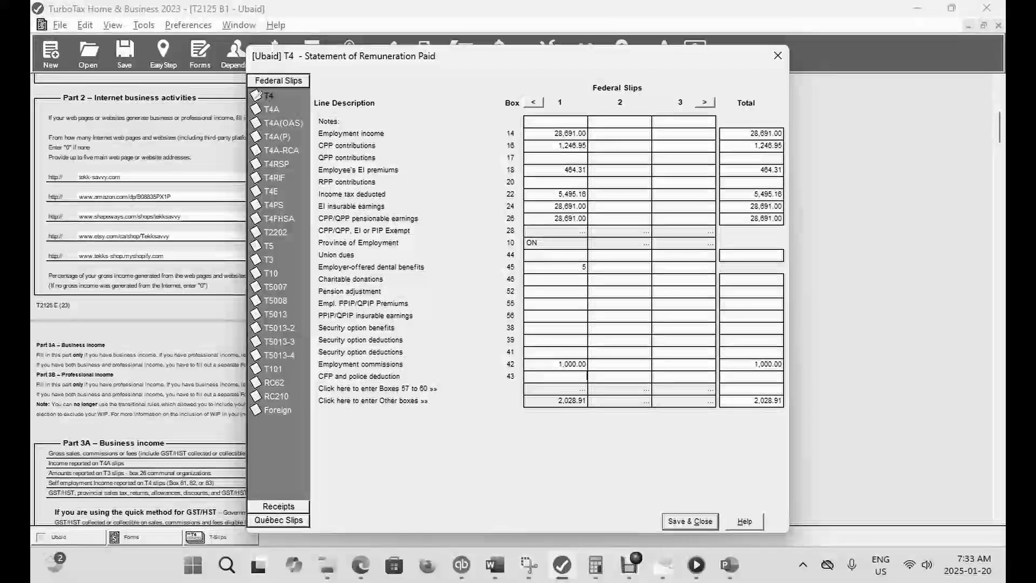
left_click(690, 522)
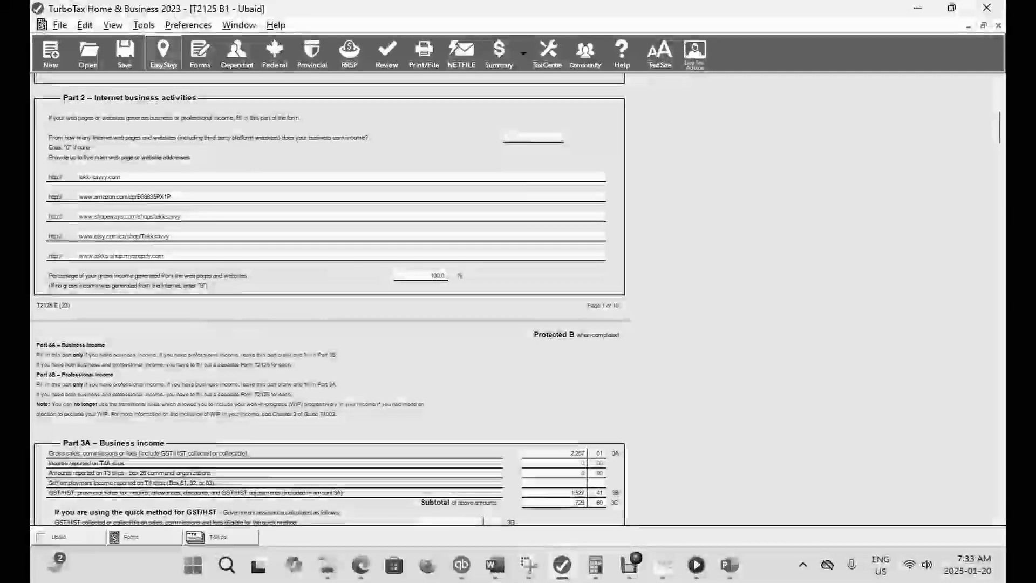
left_click(164, 54)
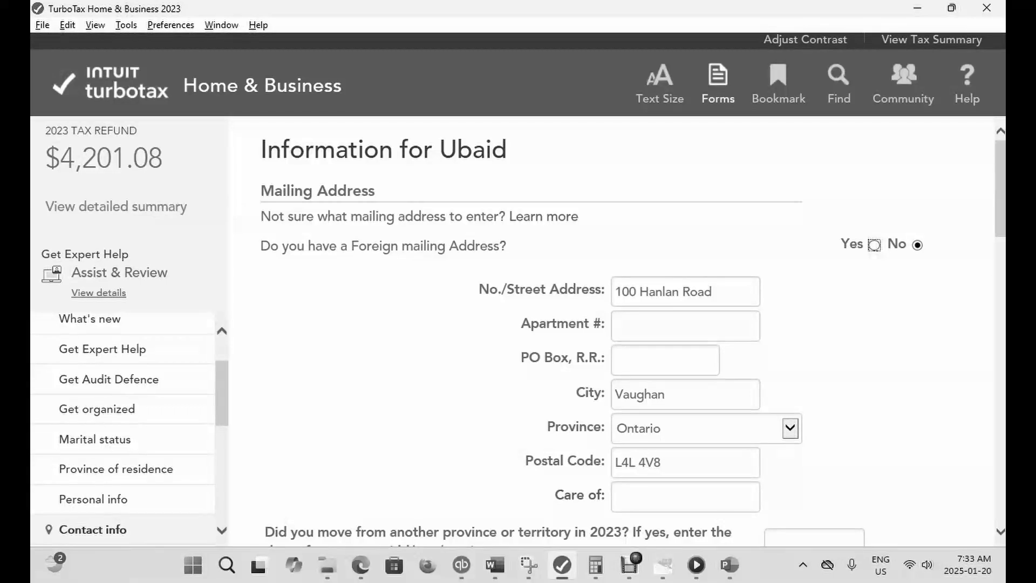
- Reopen the T4 slip from the forms view and clear the employment commissions in box 42
left_click(721, 83)
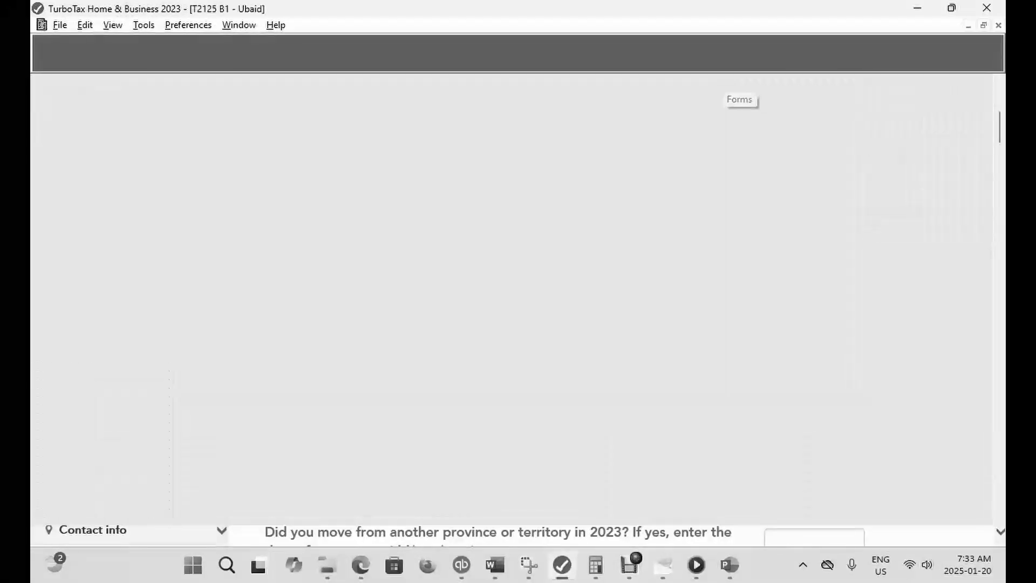
key("ctrl+f")
type("T")
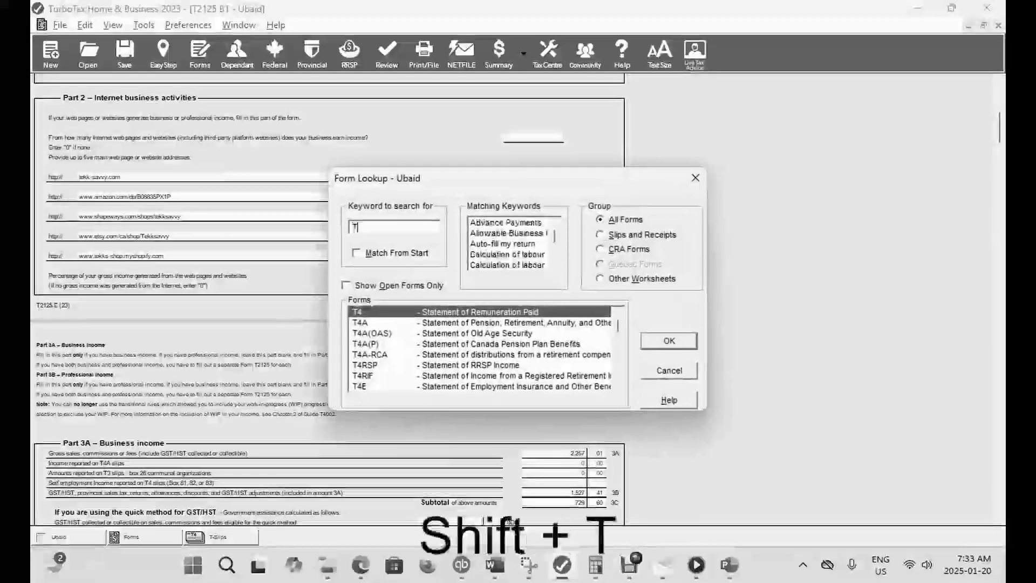
type("4")
key("Return")
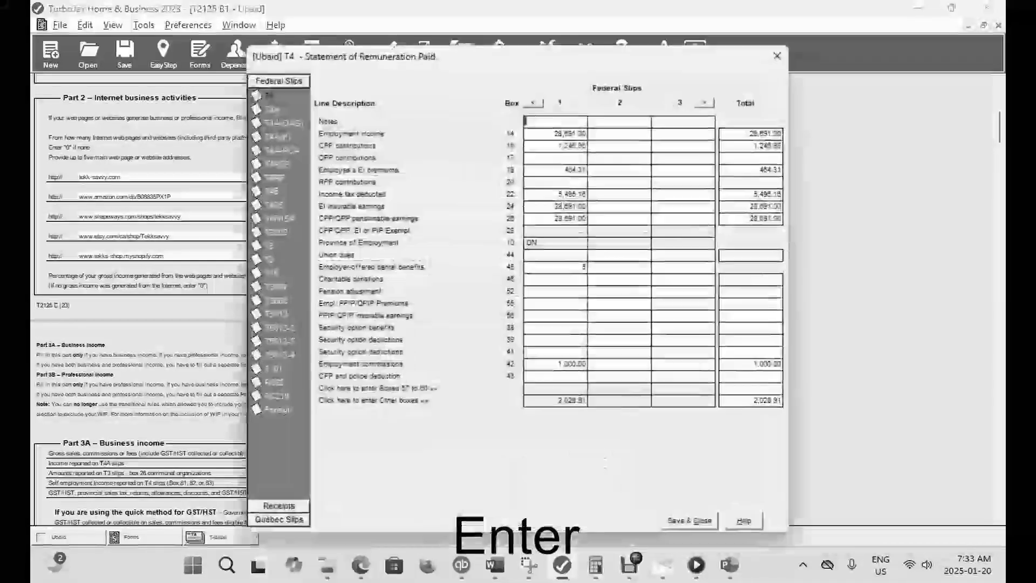
left_click(570, 365)
key("BackSpace")
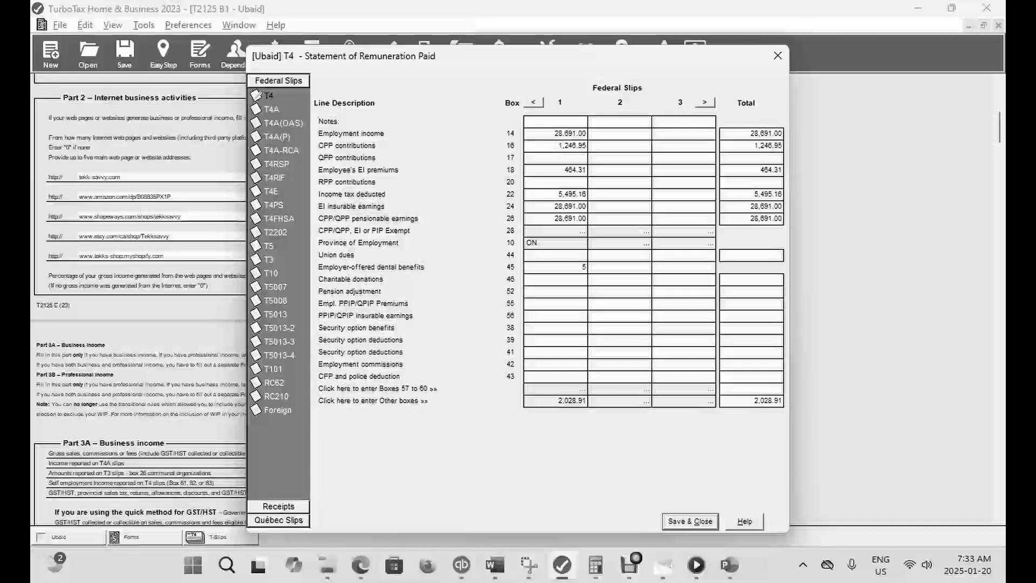
- Enter 3,000 as the CFP and police deduction in box 43, save the slip and check the refund in EasyStep
type("3000")
key("Tab")
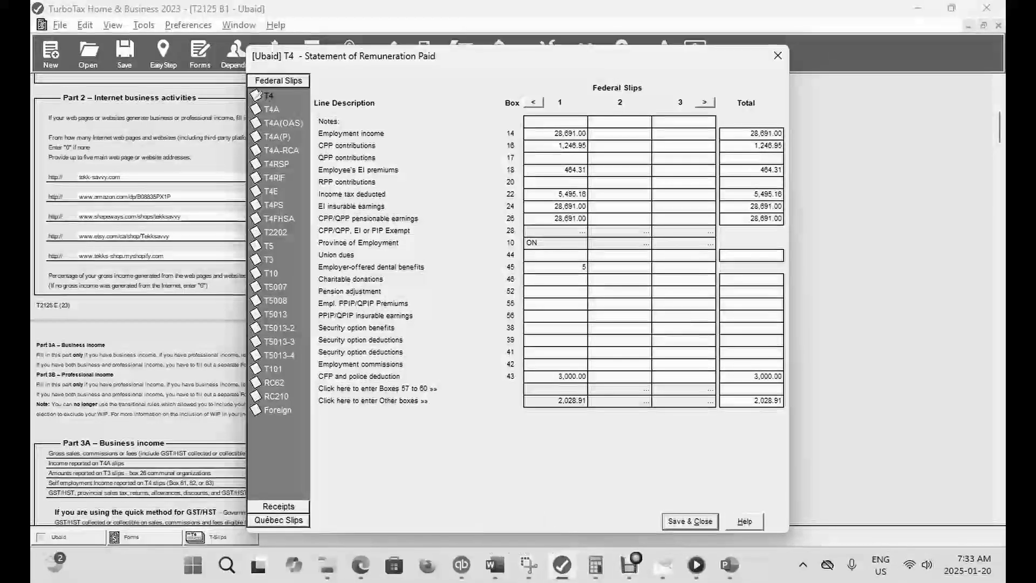
key("Return")
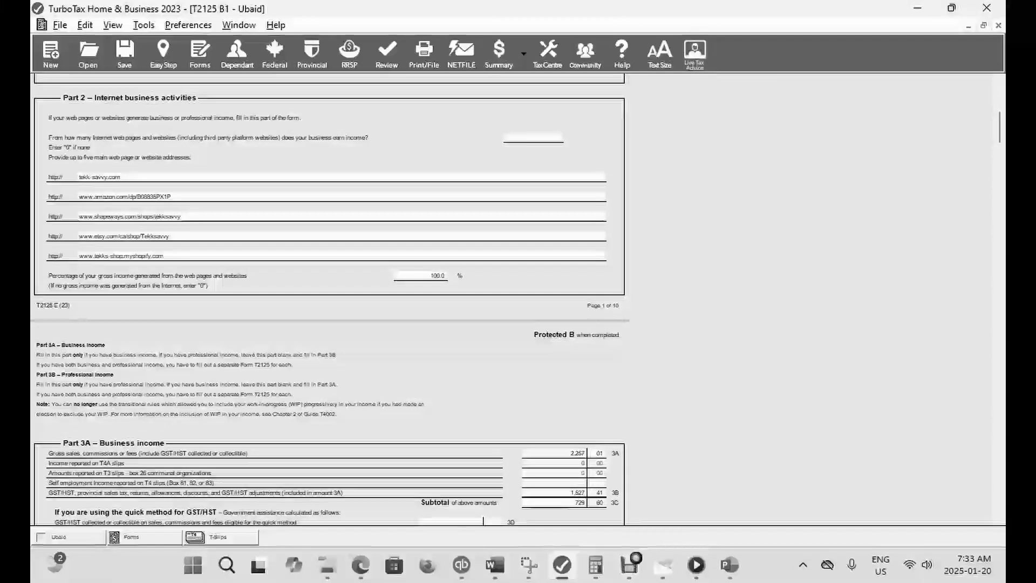
key("ctrl+f")
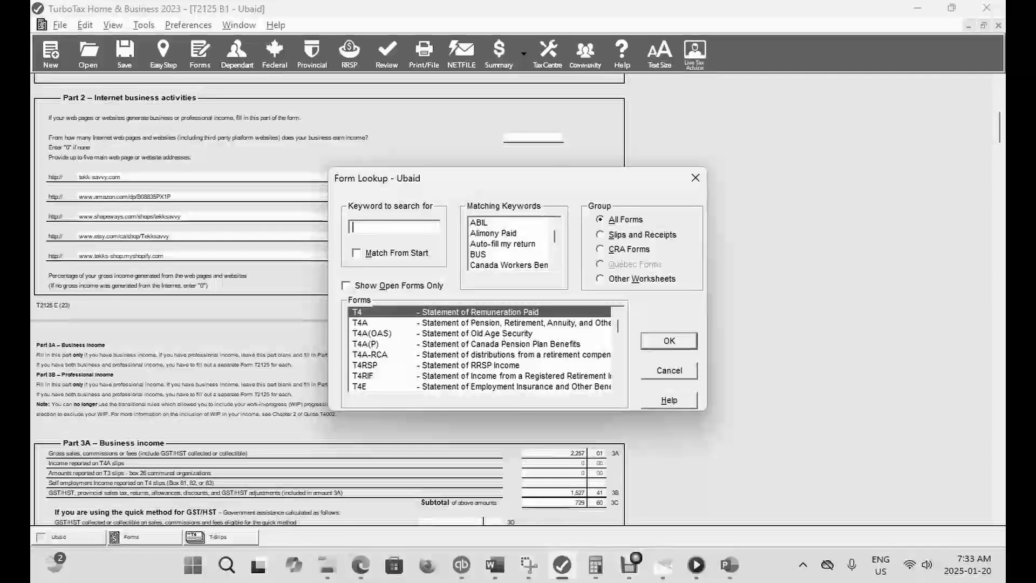
left_click(695, 178)
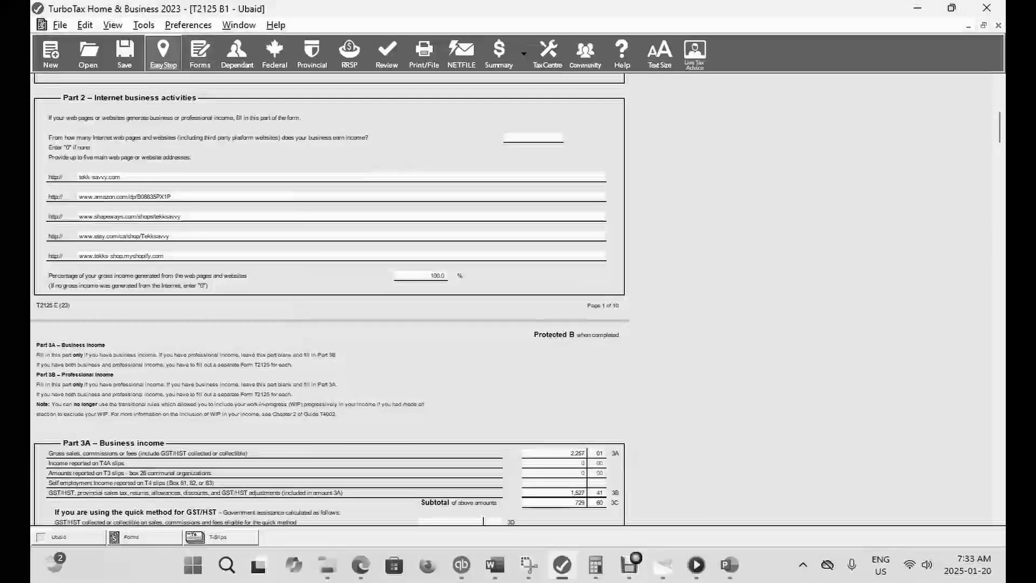
left_click(163, 53)
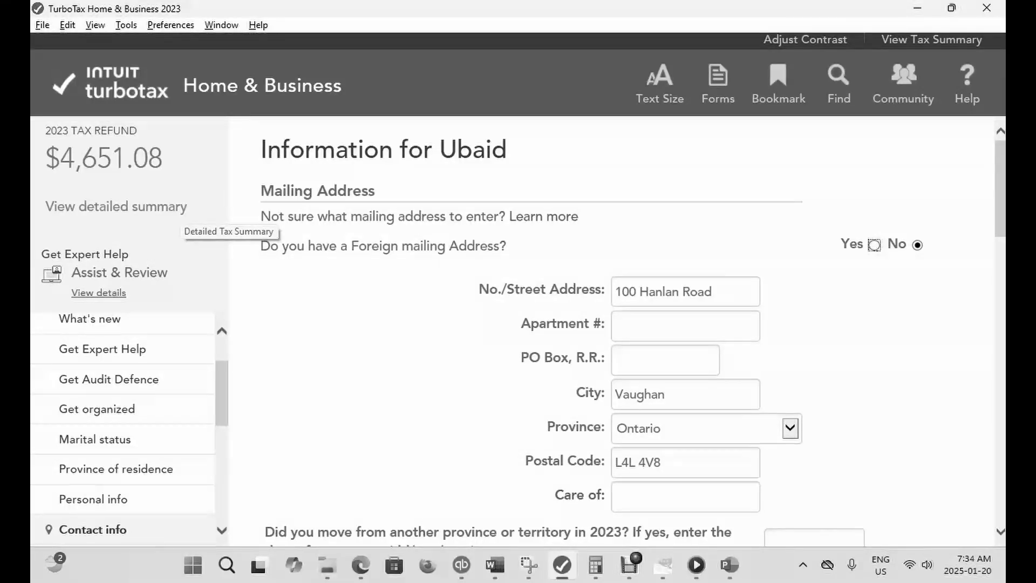
- Reopen the T4 slip and clear the CFP and police deduction in box 43
key("ctrl+f")
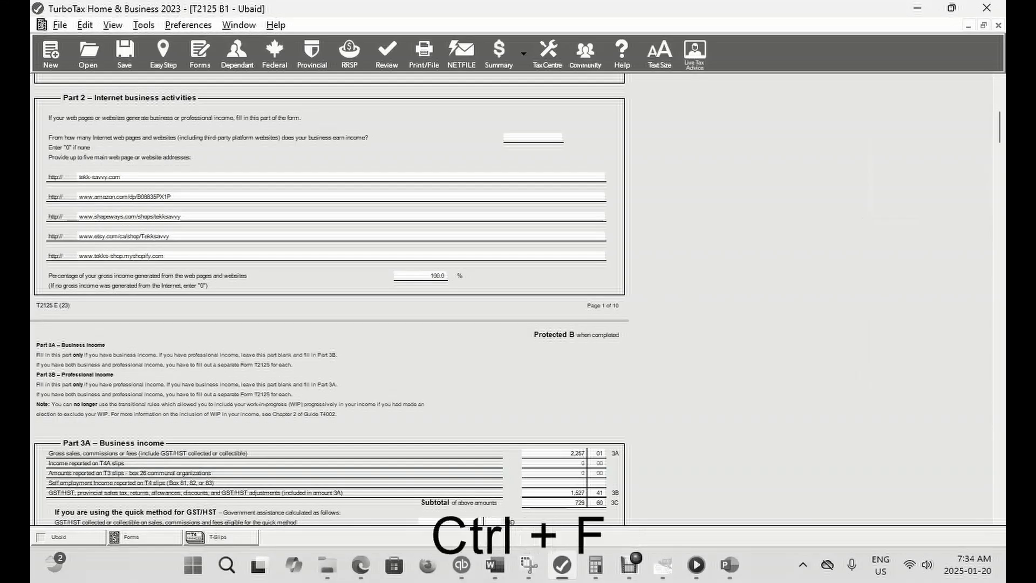
type("T")
key("Return")
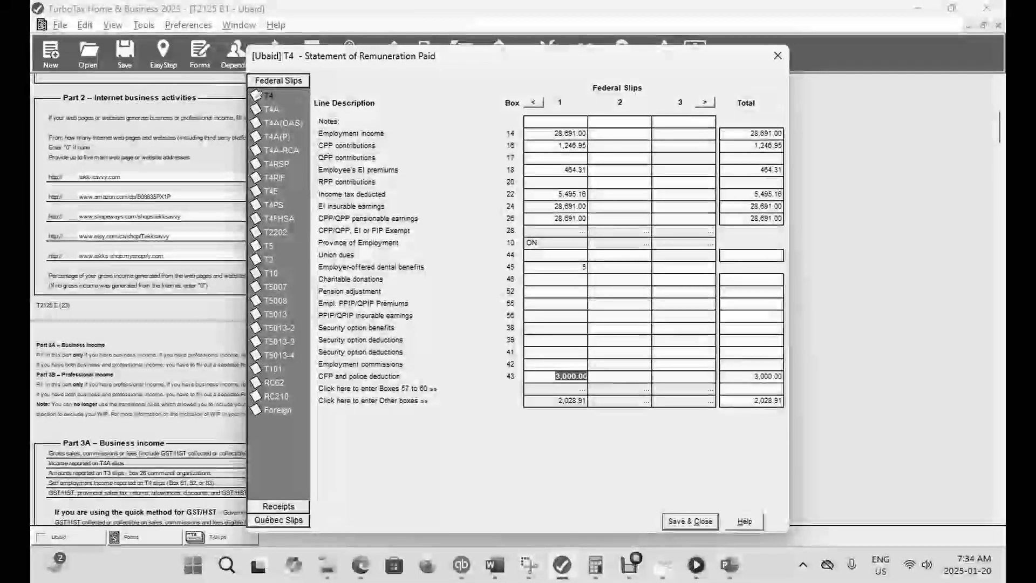
key("BackSpace")
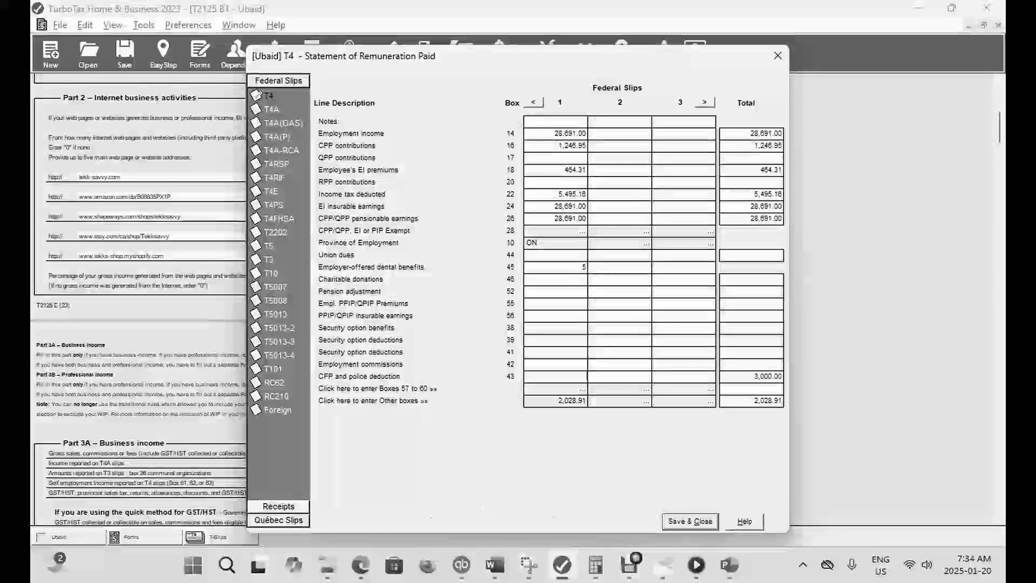
- Enter 1,000 as May 10 to July 4 employment income in box 58, save the slip and check the refund in EasyStep
key("Return")
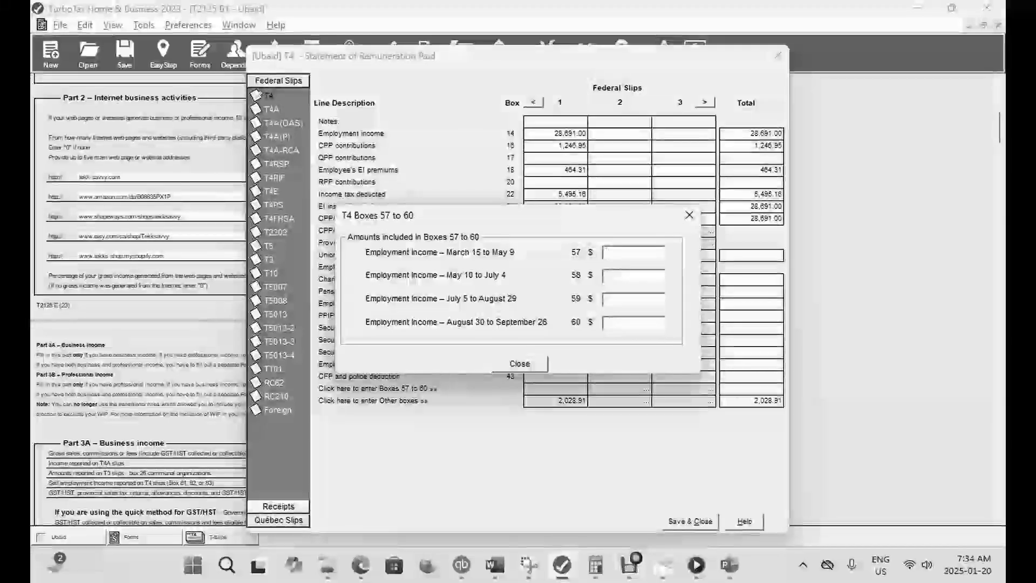
key("Tab")
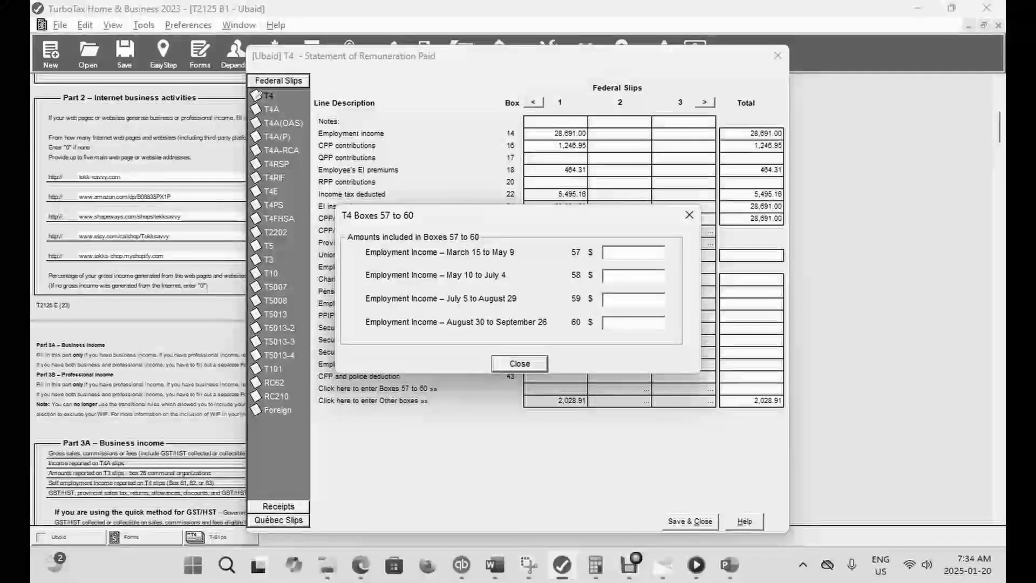
type("1000")
key("Tab")
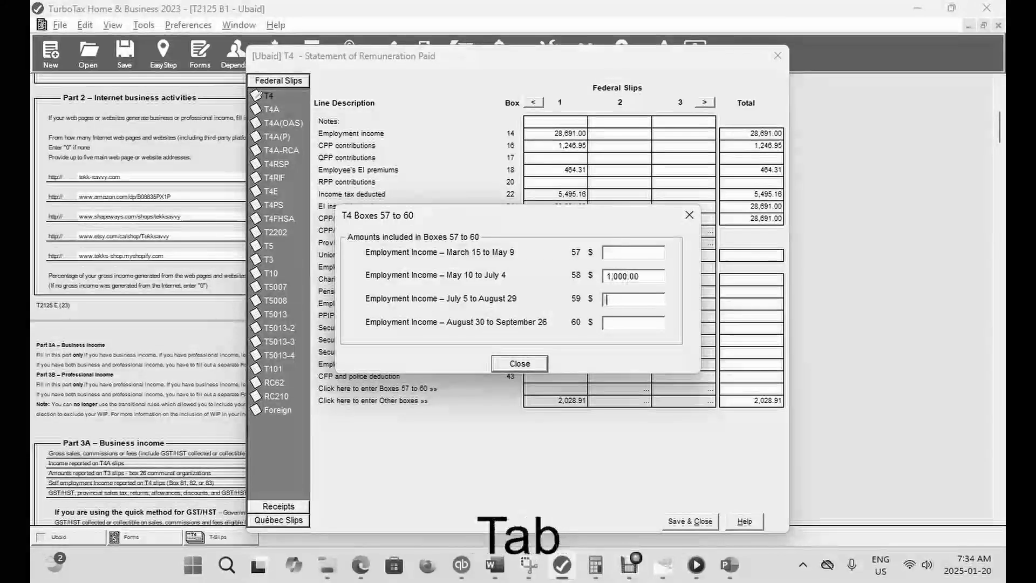
key("Return")
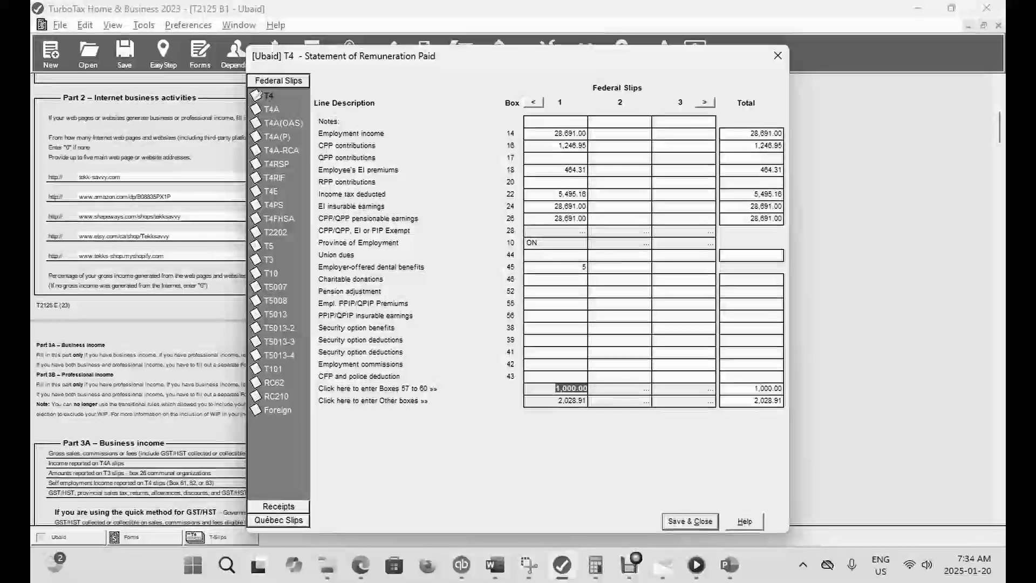
left_click(691, 521)
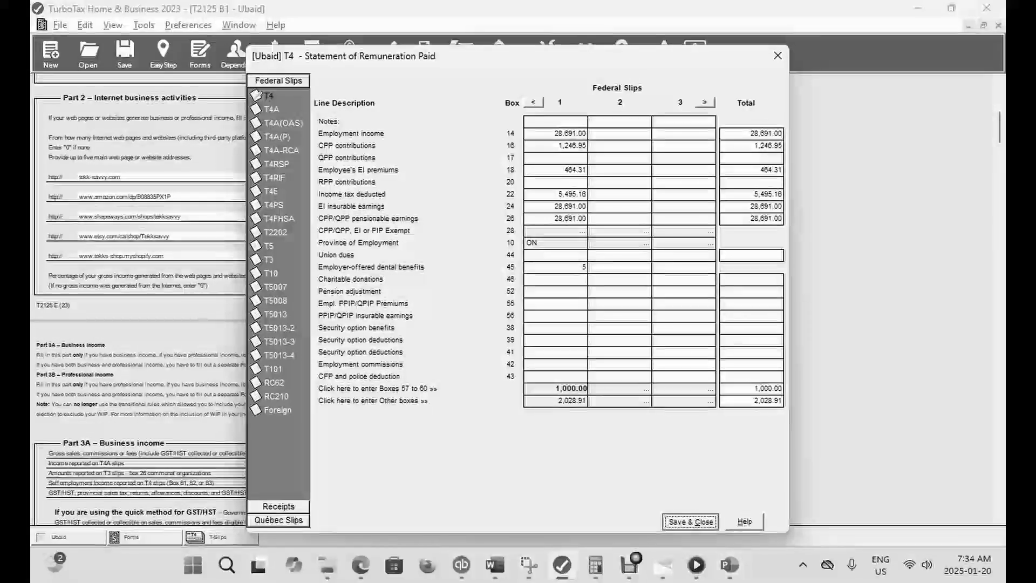
left_click(163, 54)
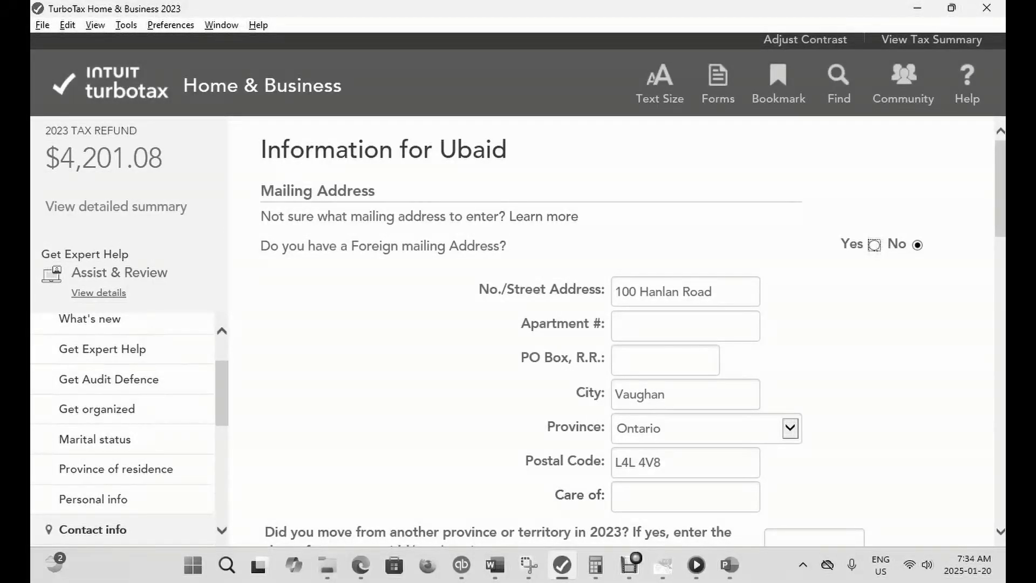
- Reopen the T4 slip and clear the employment income amount in boxes 57 to 60
left_click(718, 84)
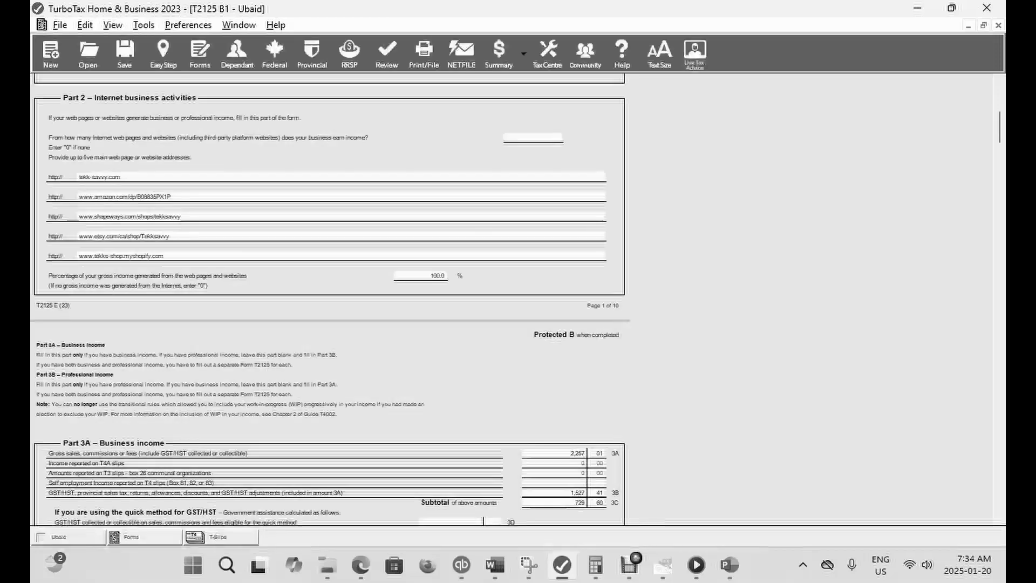
key("ctrl+f")
type("T")
key("Return")
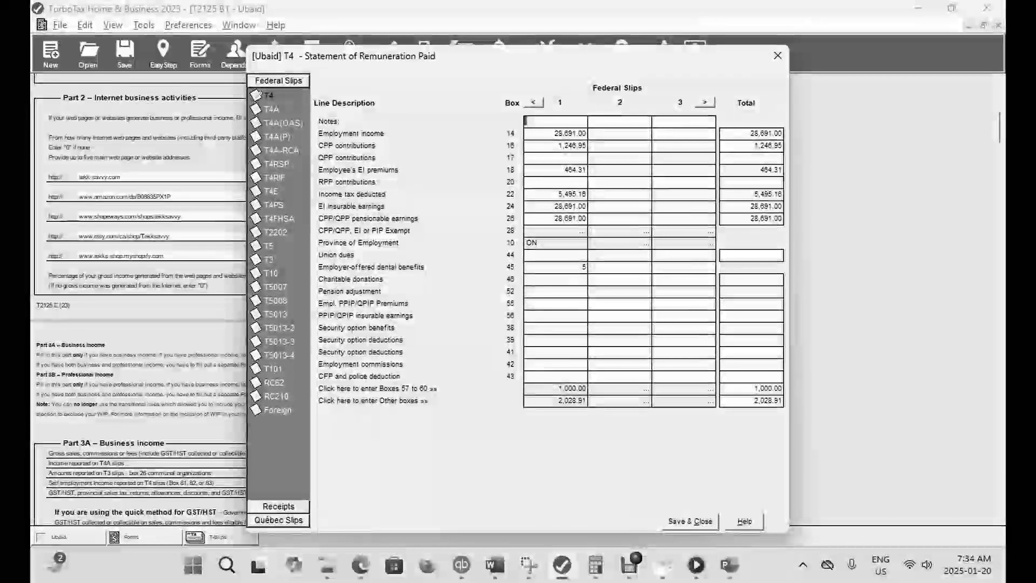
left_click(557, 388)
key("BackSpace")
left_click(519, 364)
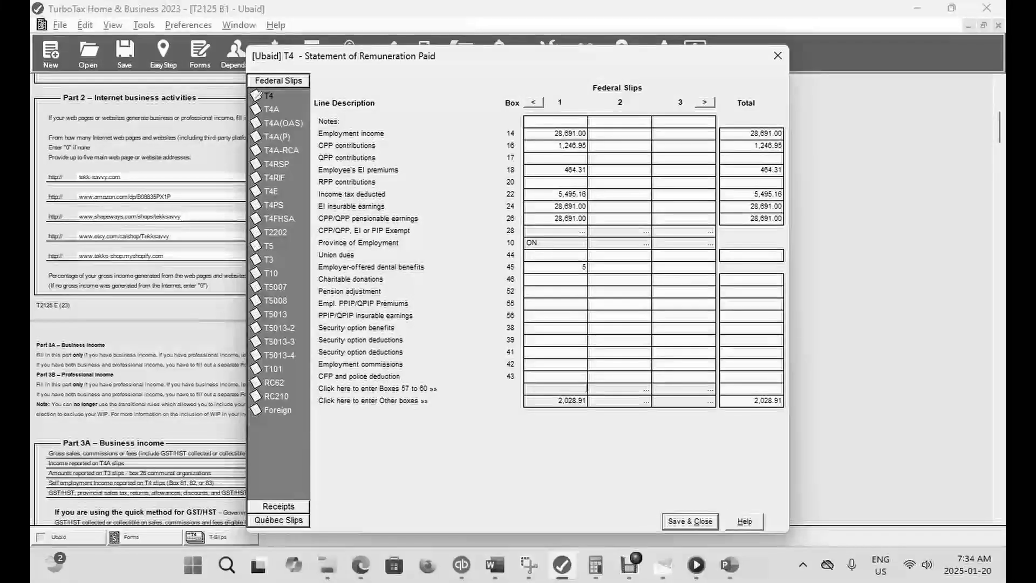
- Clear the housing, board and lodging amount in box 30 of the Other boxes, save the slip and check the refund in EasyStep
left_click(571, 400)
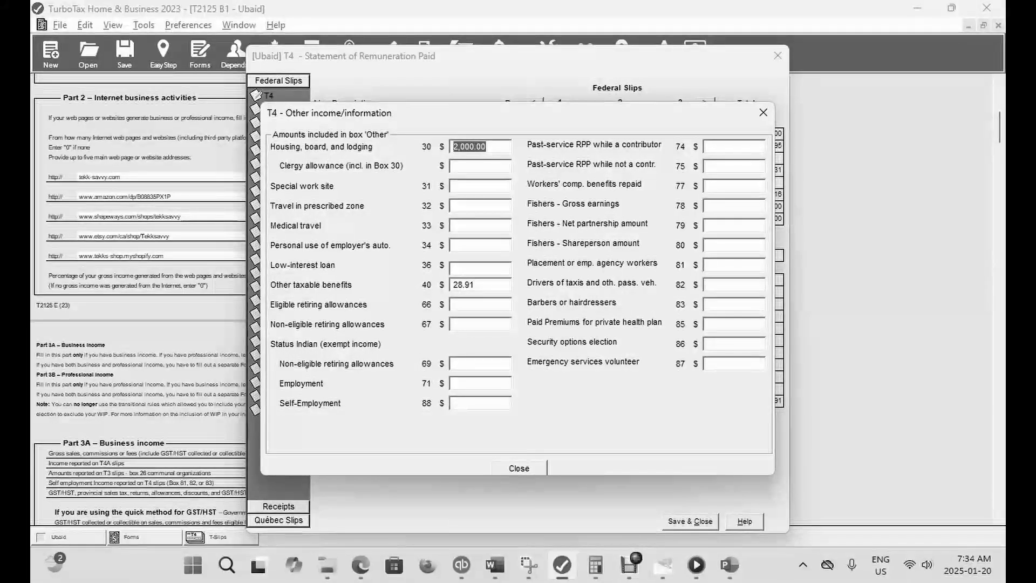
key("BackSpace")
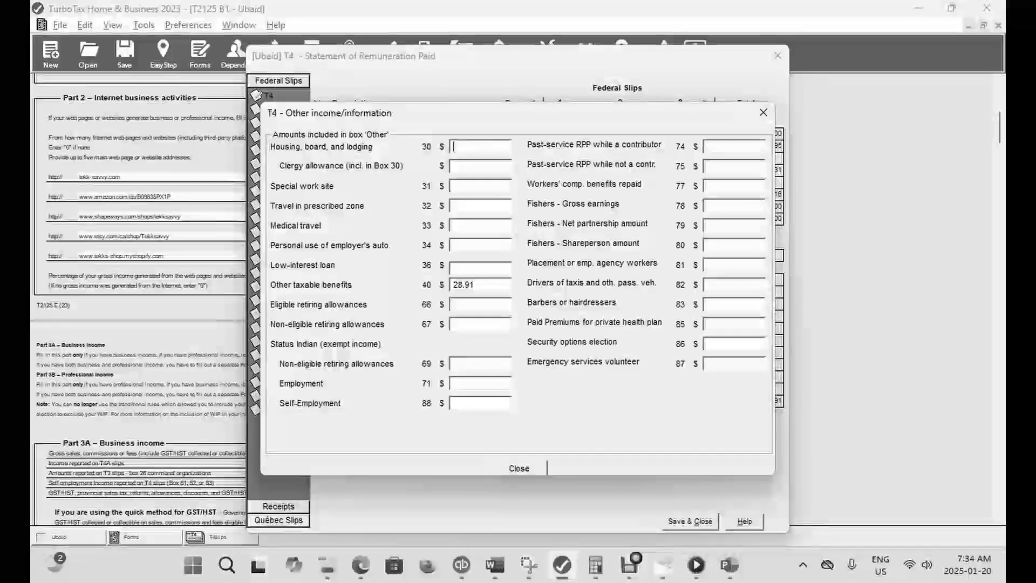
left_click(519, 468)
left_click(690, 521)
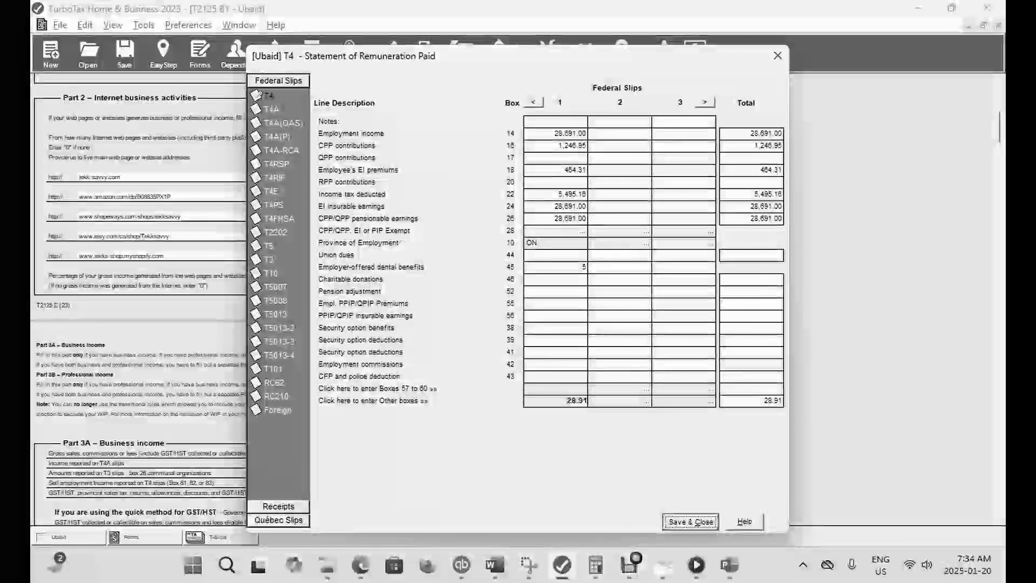
left_click(163, 54)
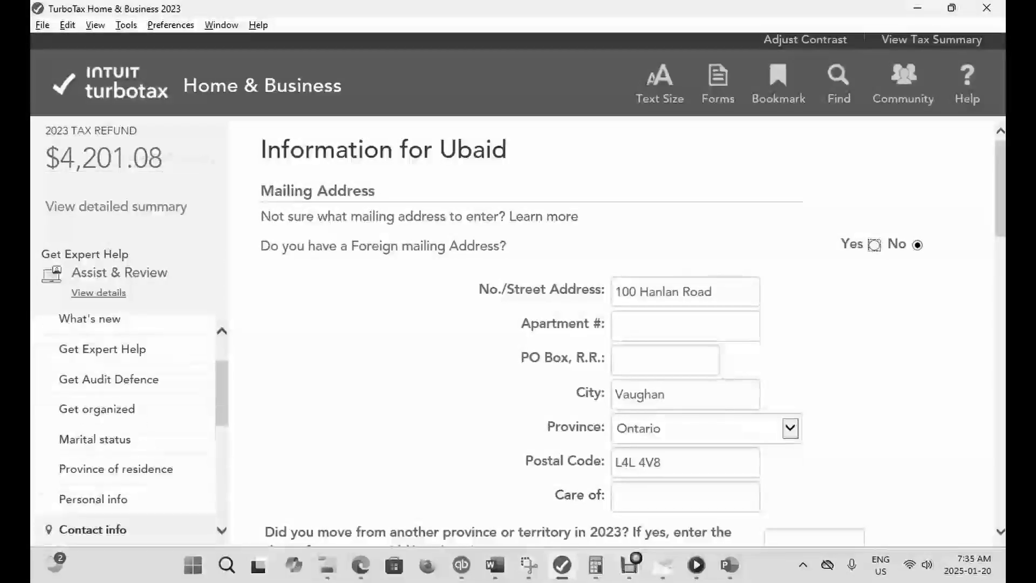
- Reopen the T4 slip's Other boxes and enter 2,000 as housing, board and lodging in box 30
key("ctrl+f")
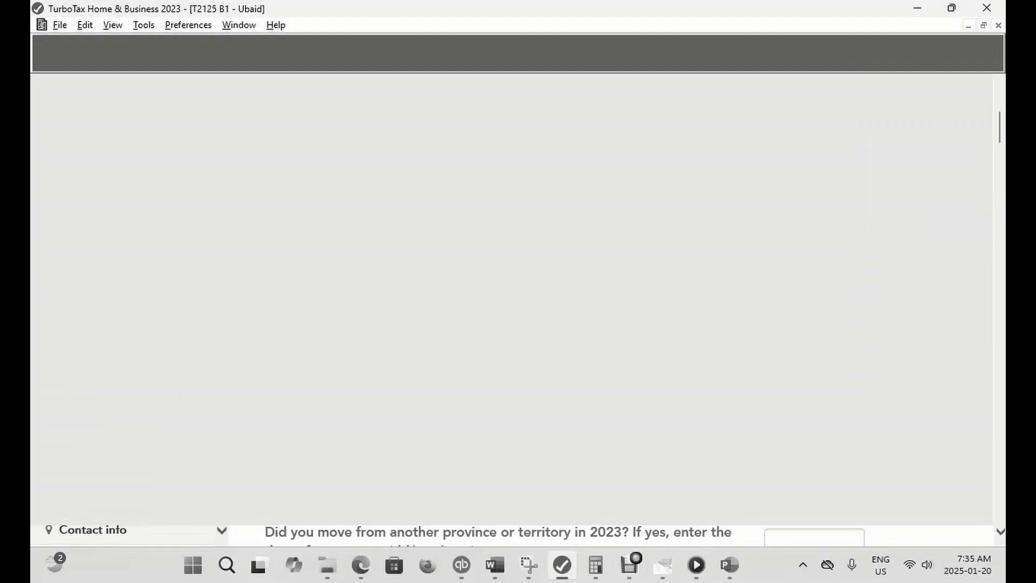
type("T4")
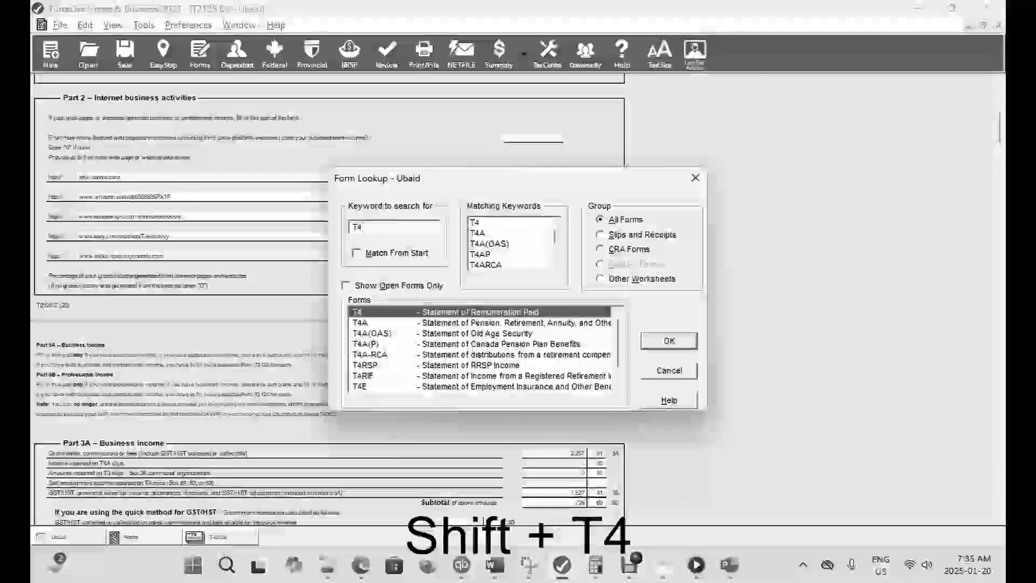
key("Return")
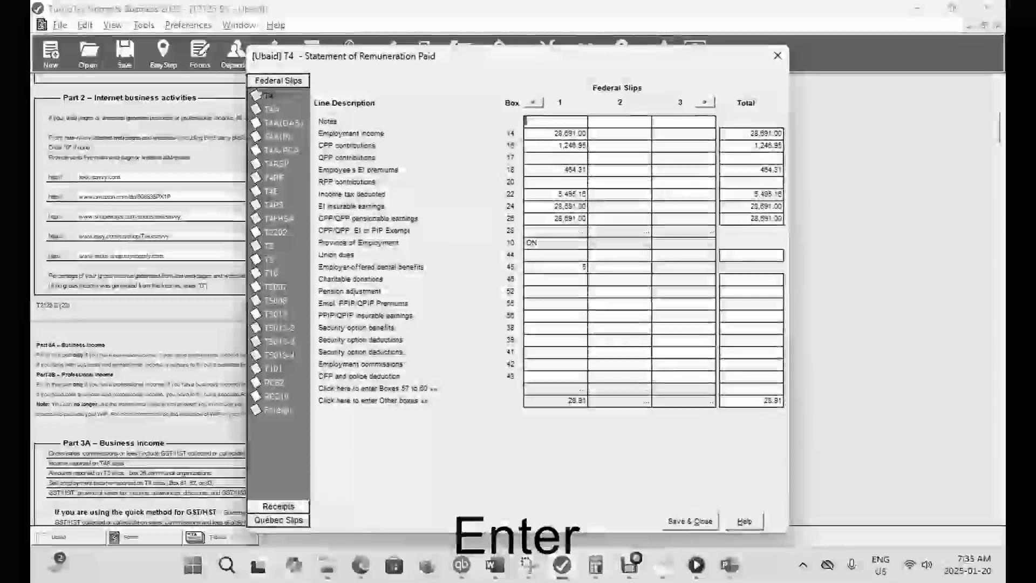
left_click(556, 400)
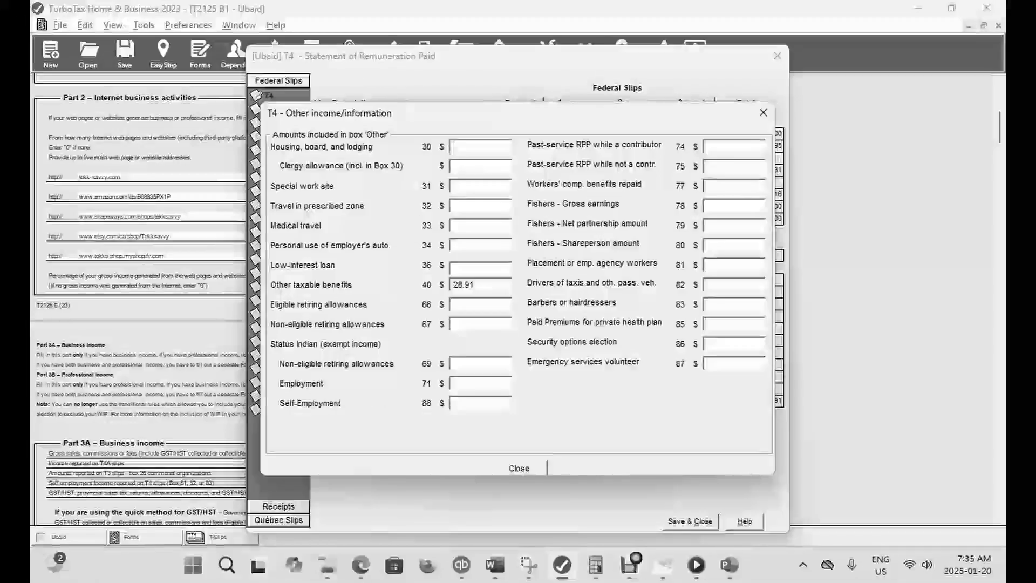
type("000")
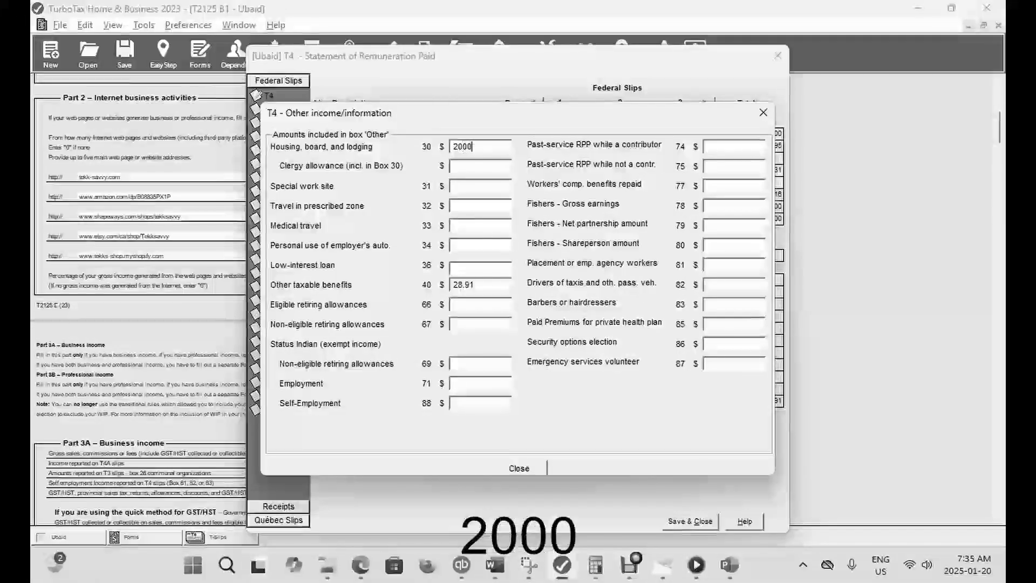
key("Tab")
left_click(519, 469)
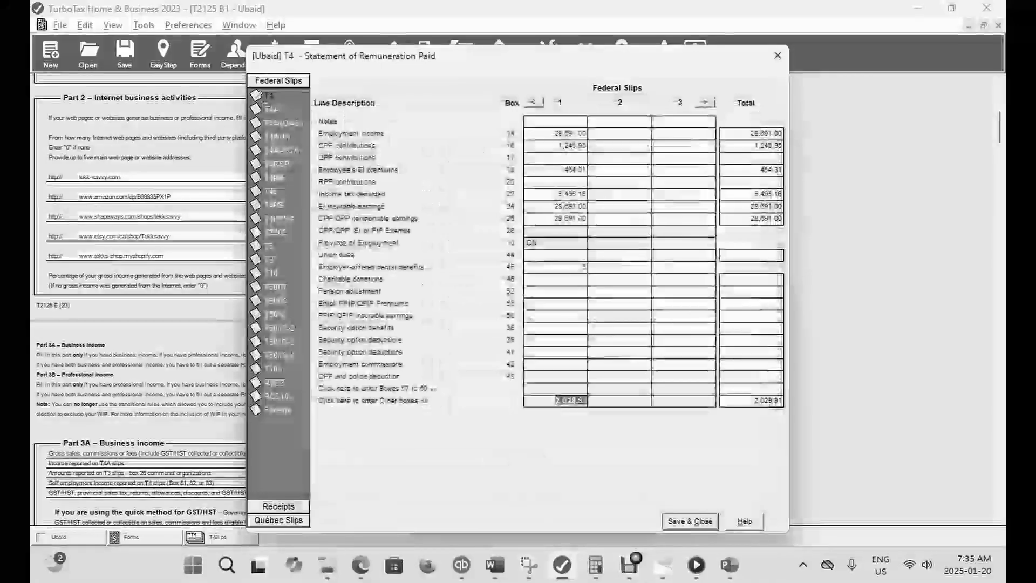
- Save the T4 slip with the housing, board and lodging amount, check the refund in EasyStep and return to the forms
left_click(690, 521)
left_click(695, 51)
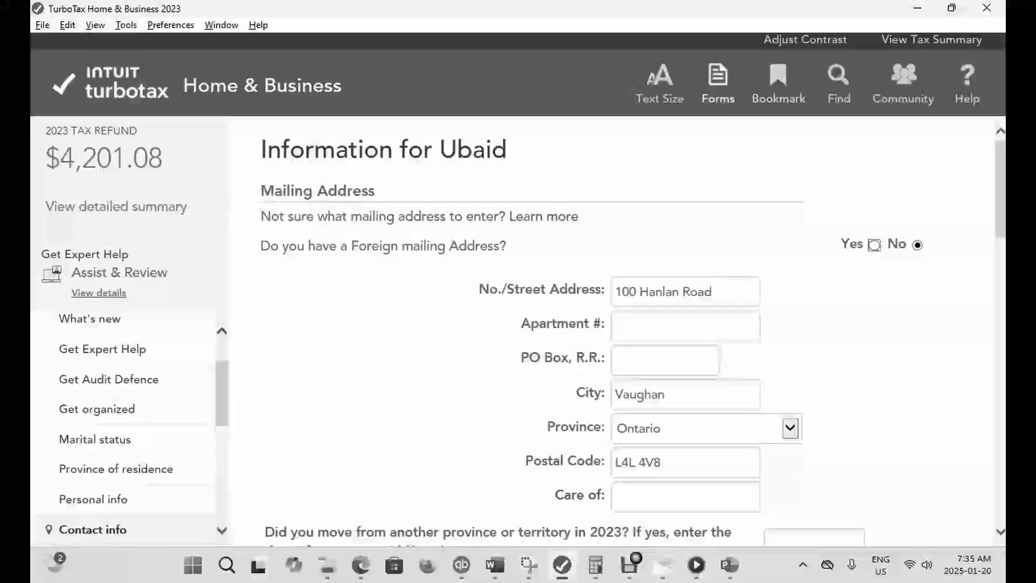
left_click(718, 84)
- Reopen the T4 slip's Other boxes, clear housing, board and lodging in box 30 and enter 2,000 as clergy allowance
key("ctrl+f")
type("T4")
key("Return")
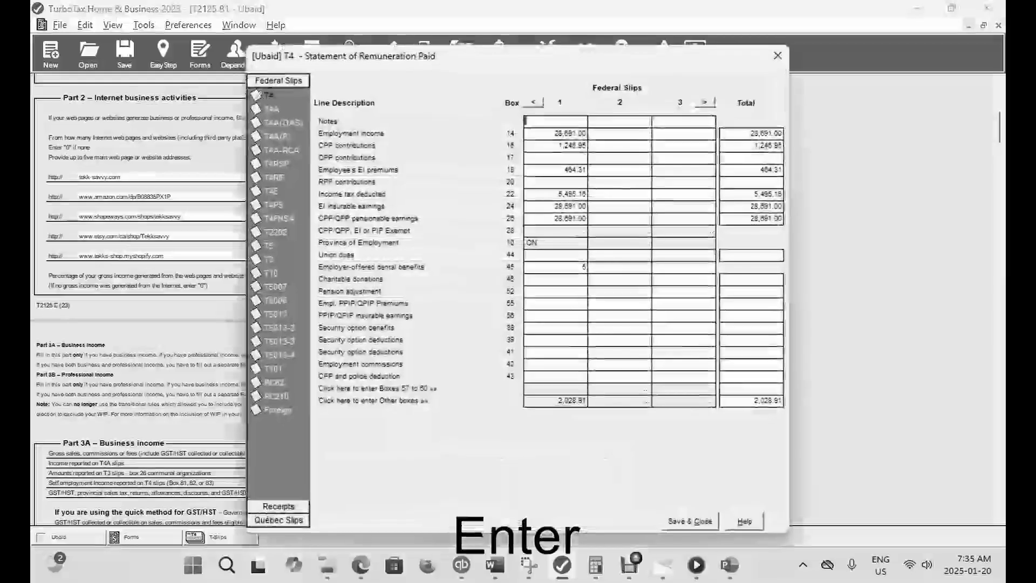
left_click(557, 401)
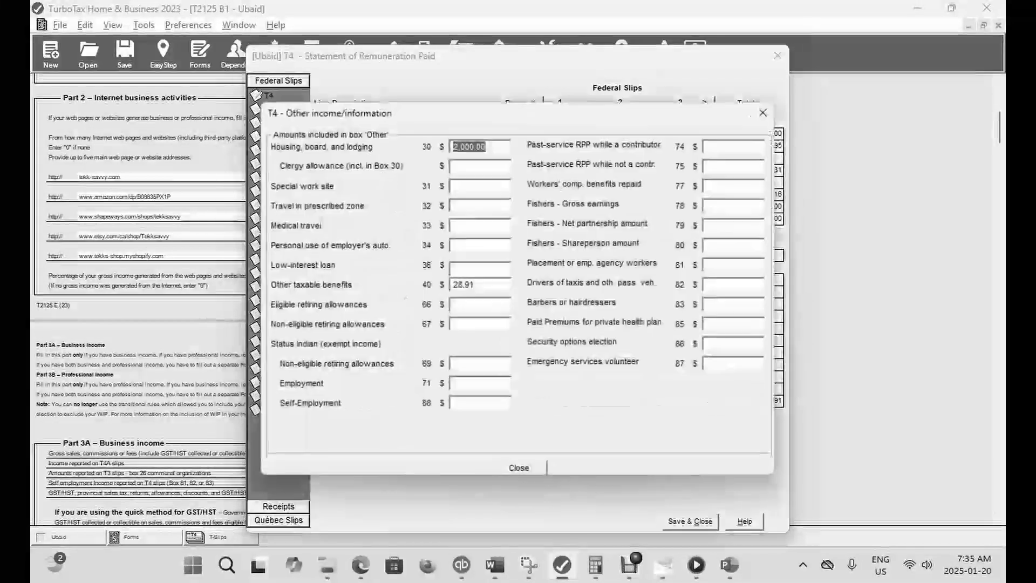
key("BackSpace")
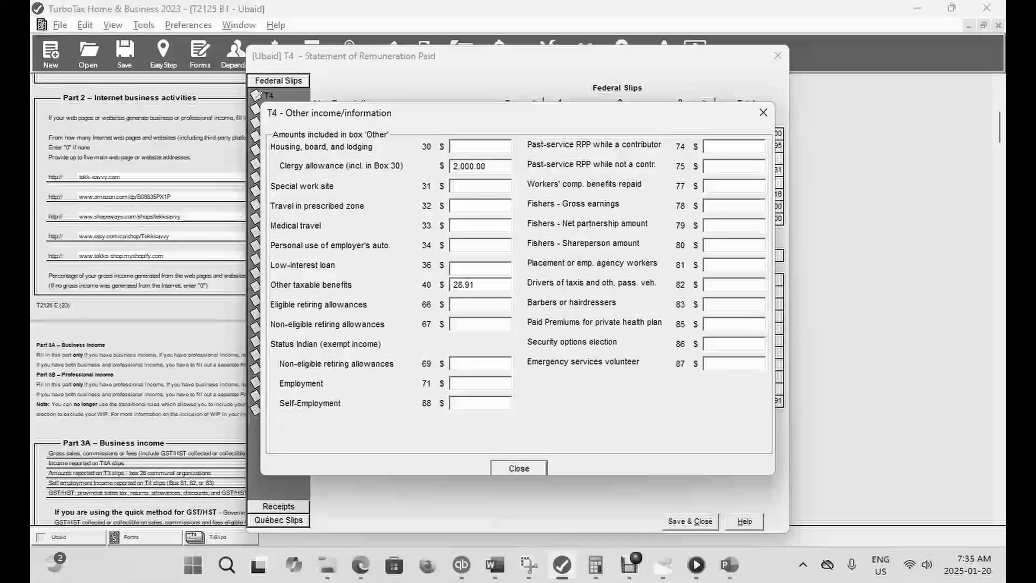
- Save the T4 slip with the clergy allowance, check the refund in EasyStep and return to the forms
left_click(519, 468)
left_click(691, 521)
left_click(164, 55)
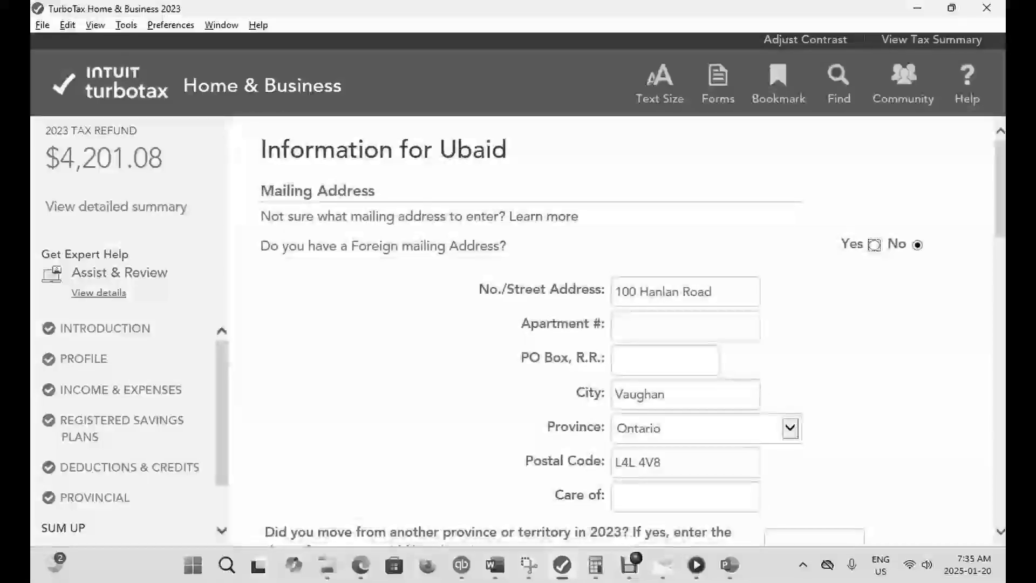
left_click(718, 84)
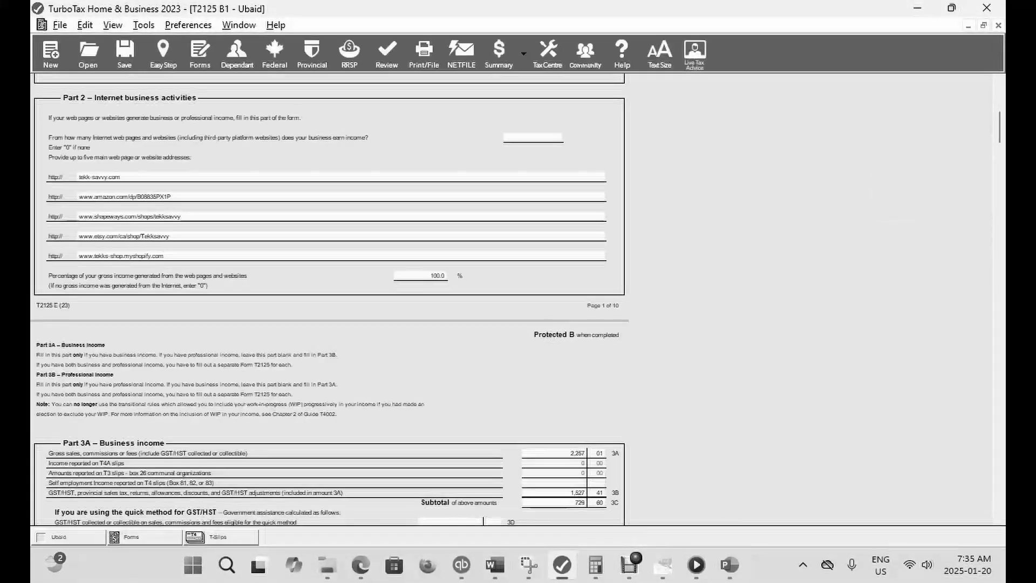
- Reopen the T4 slip's Other boxes and clear the clergy allowance amount
key("ctrl+f")
type("T")
key("Return")
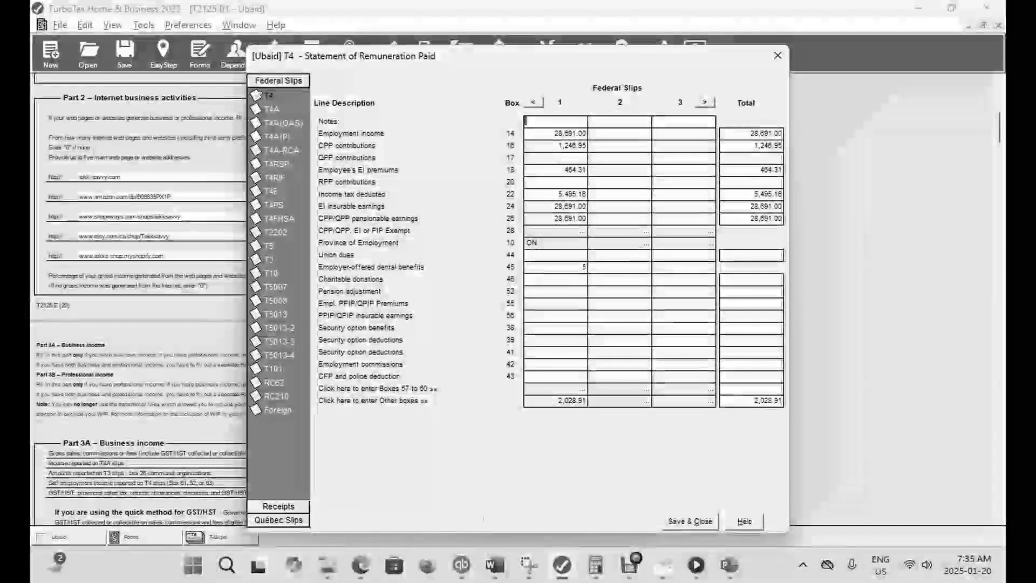
left_click(561, 401)
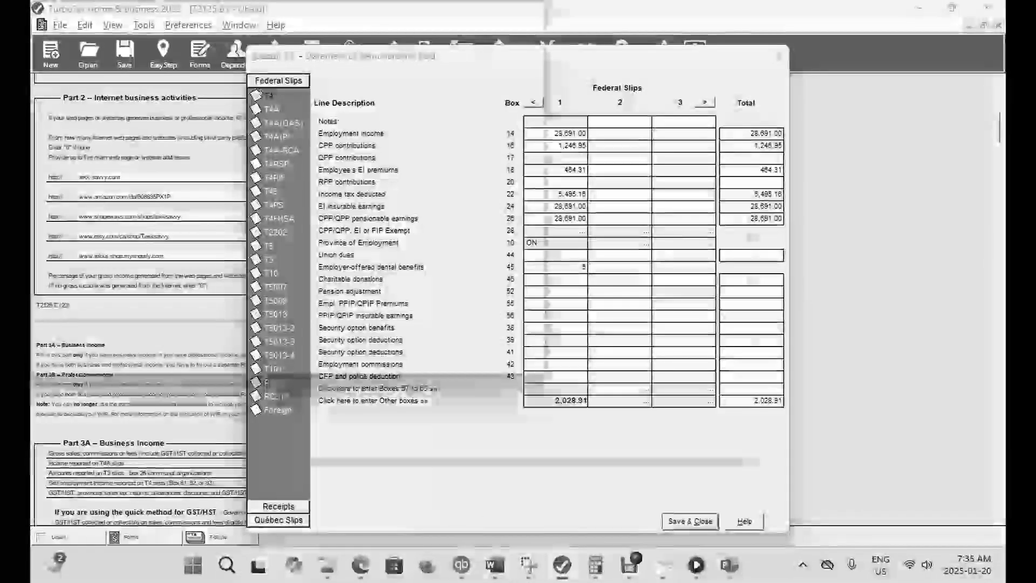
key("Tab")
key("BackSpace")
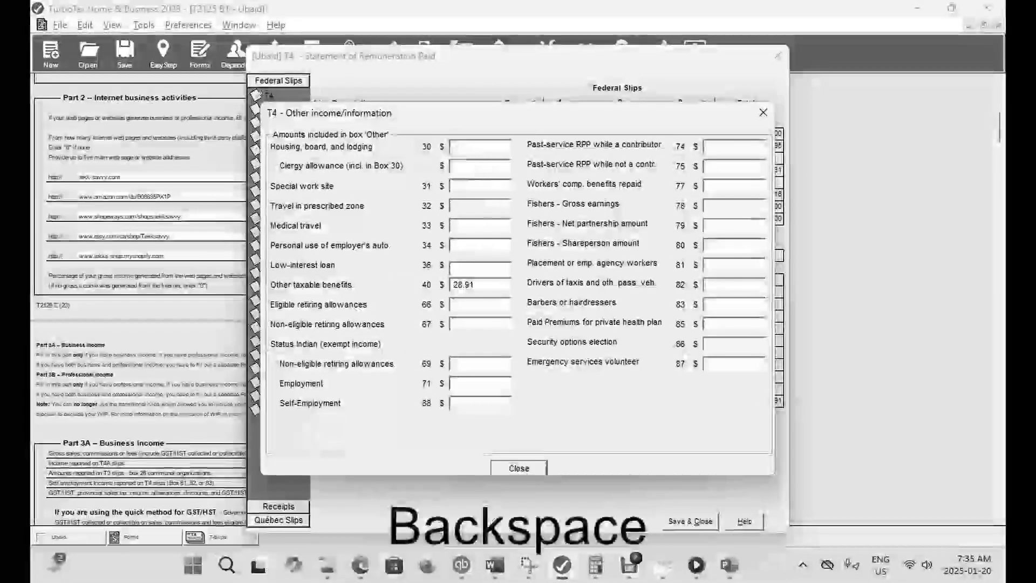
- Enter 2,000 for special work site in box 31 and save the T4 slip
key("Tab")
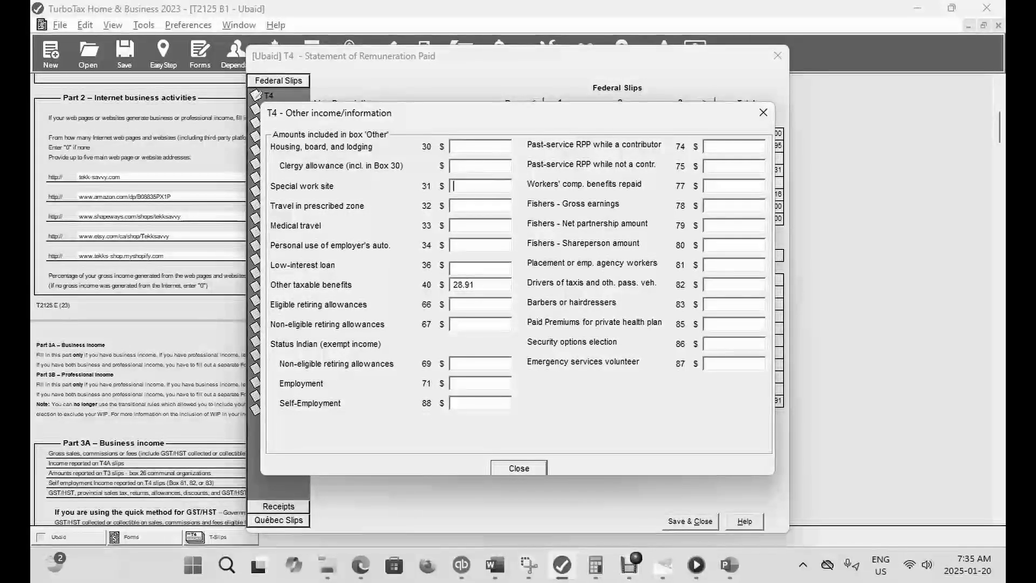
type("2,000.00")
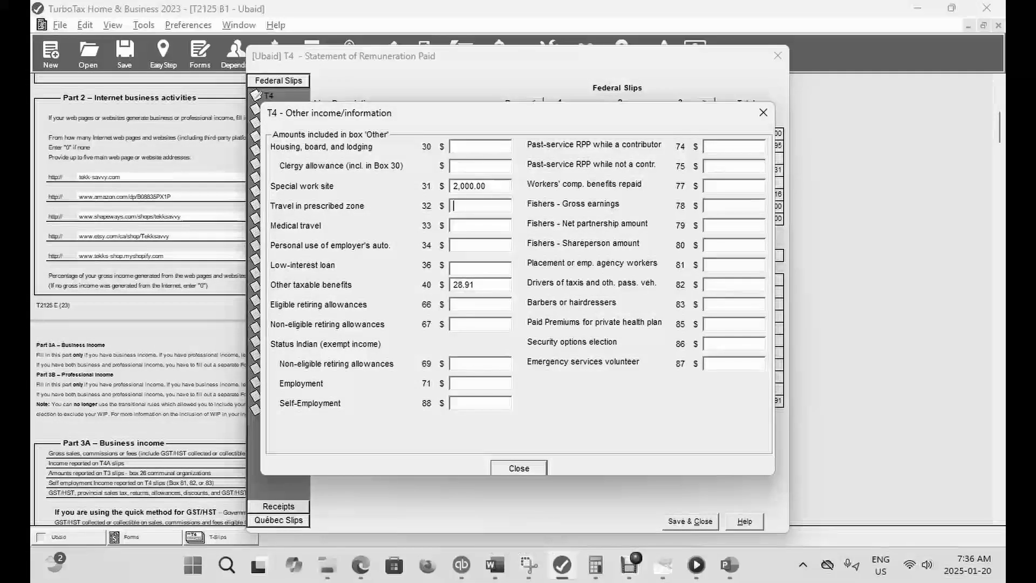
left_click(519, 468)
left_click(690, 521)
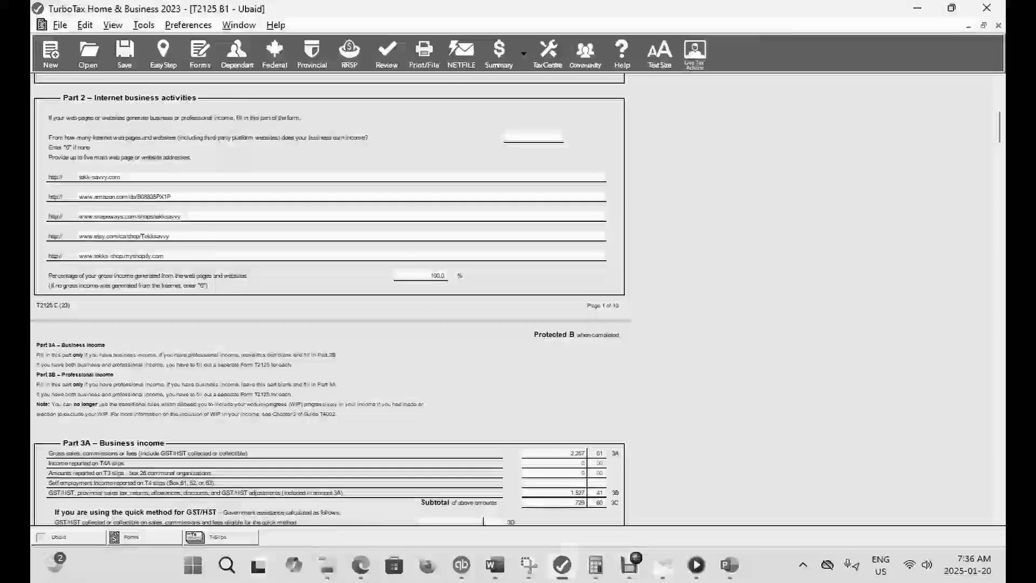
- Look up the T4 slip again, open its Other boxes and clear the special work site amount in box 31
key("ctrl+f")
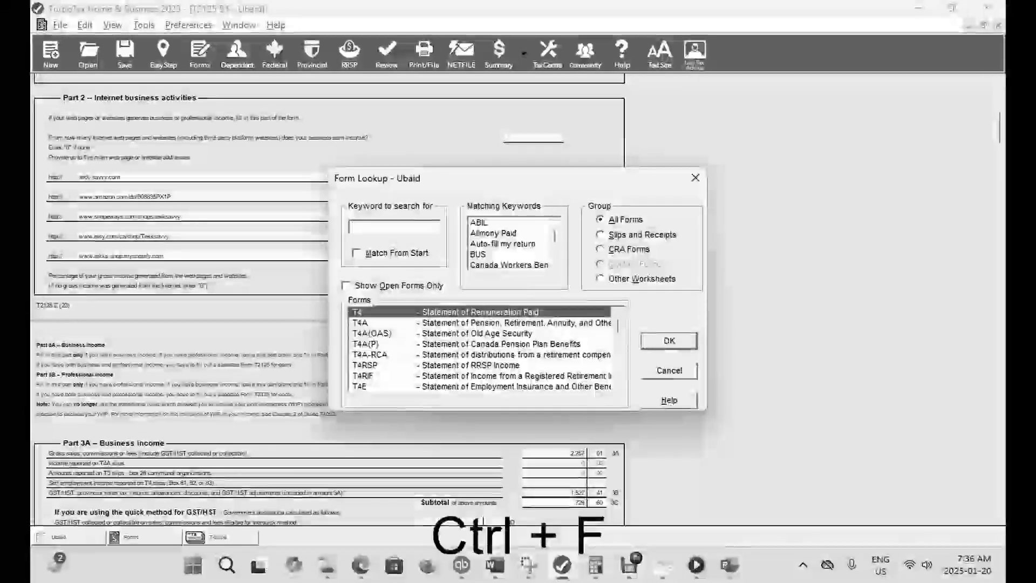
type("T")
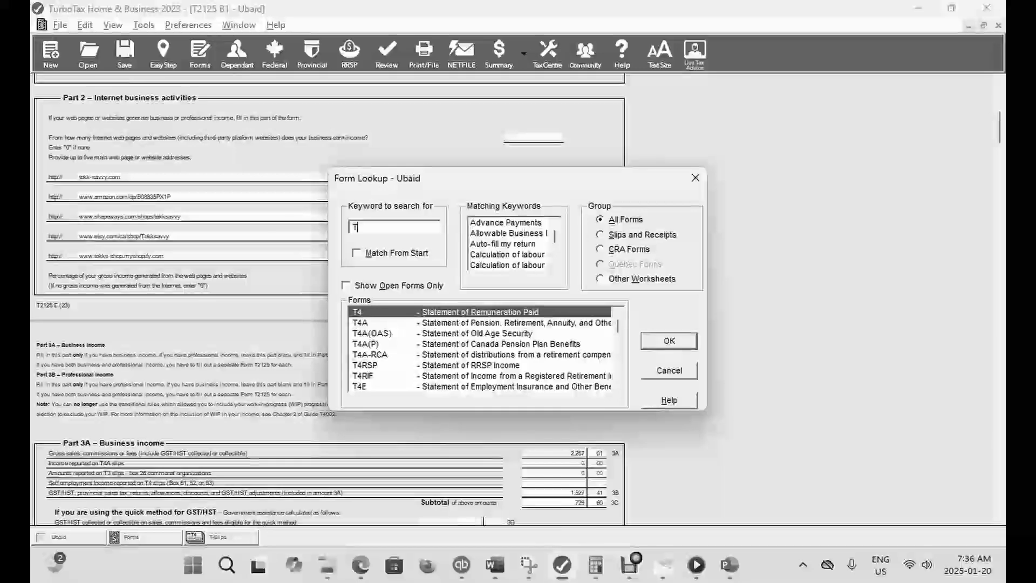
type("4")
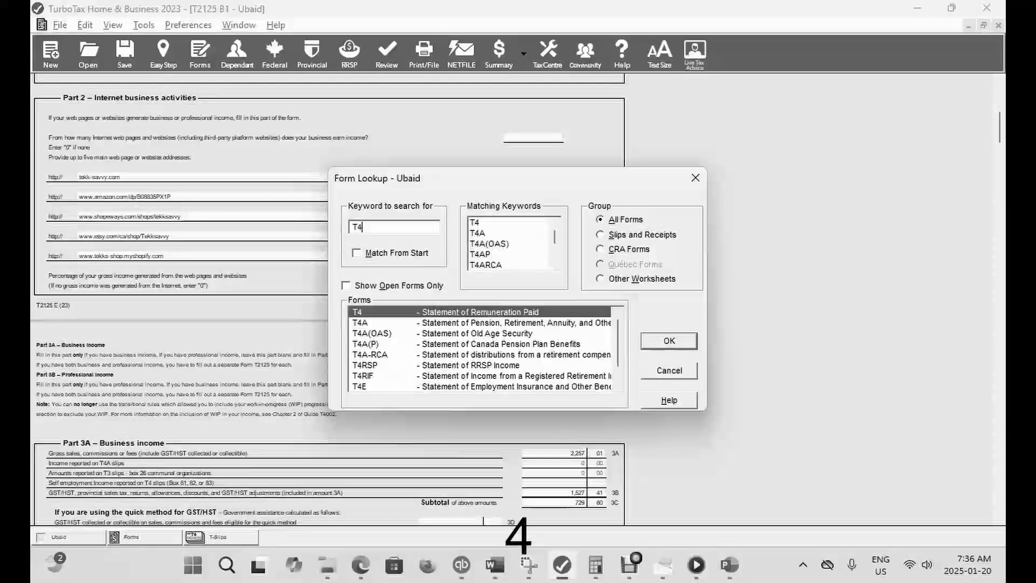
key("Return")
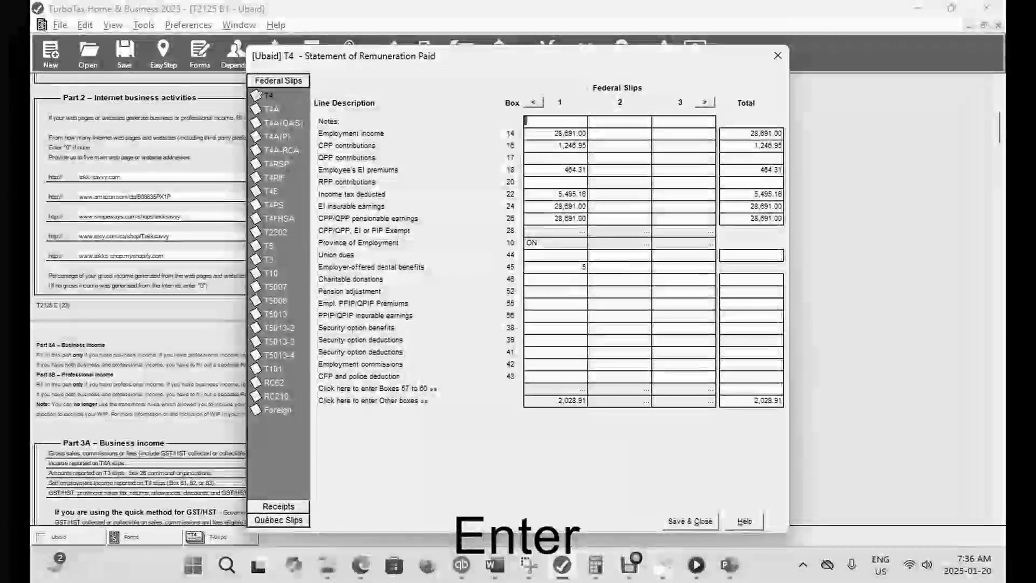
double_click(557, 401)
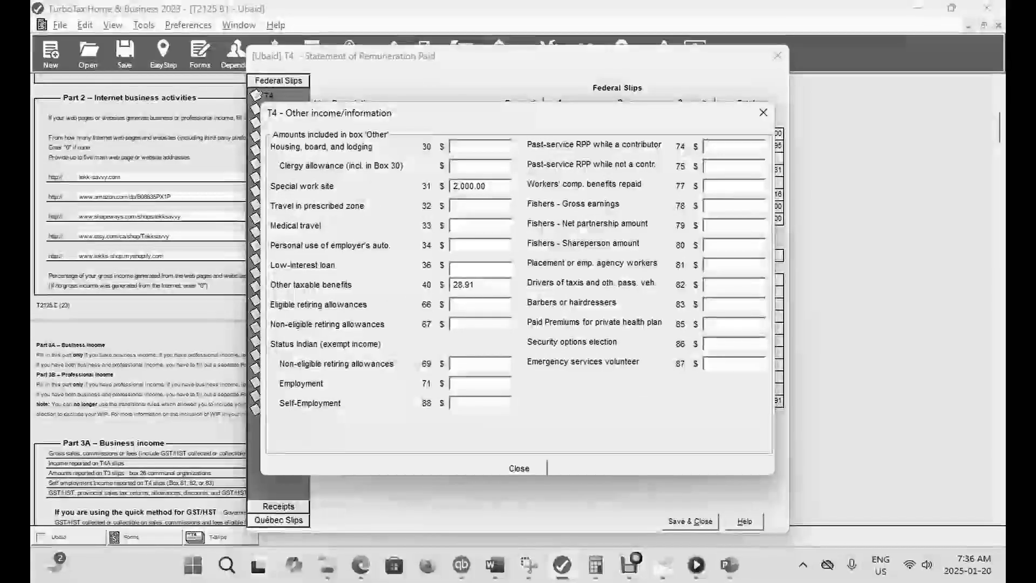
key("BackSpace")
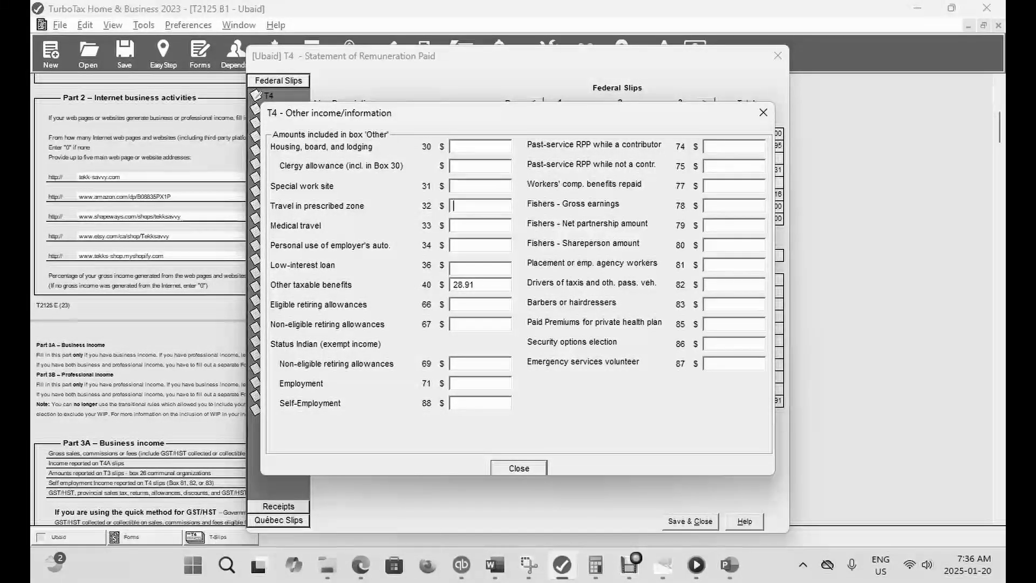
- Enter 2,000 for travel in prescribed zone in box 32, close the slip and check the refund in EasyStep
type("2000")
key("Tab")
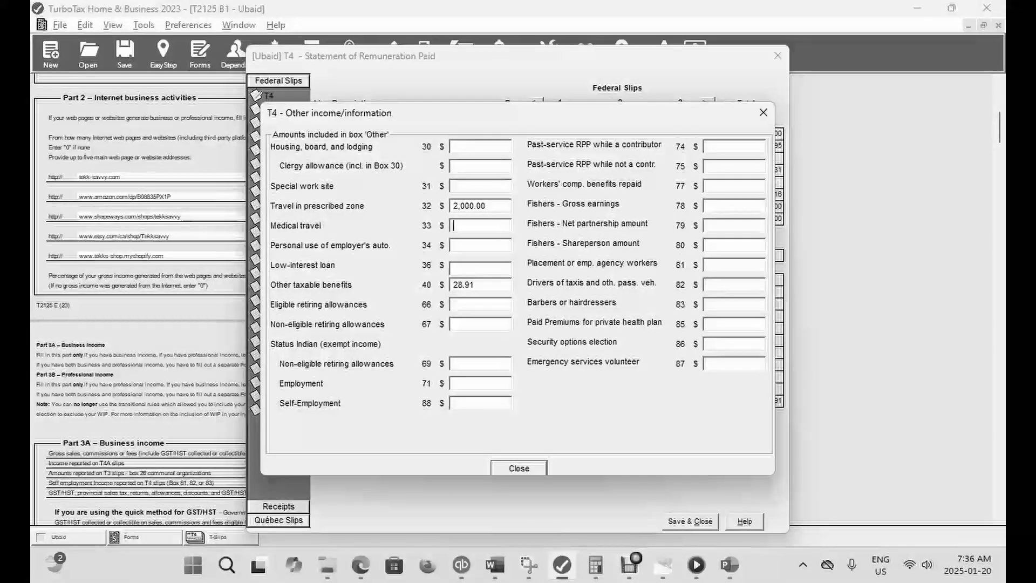
key("Escape")
key("Escape")
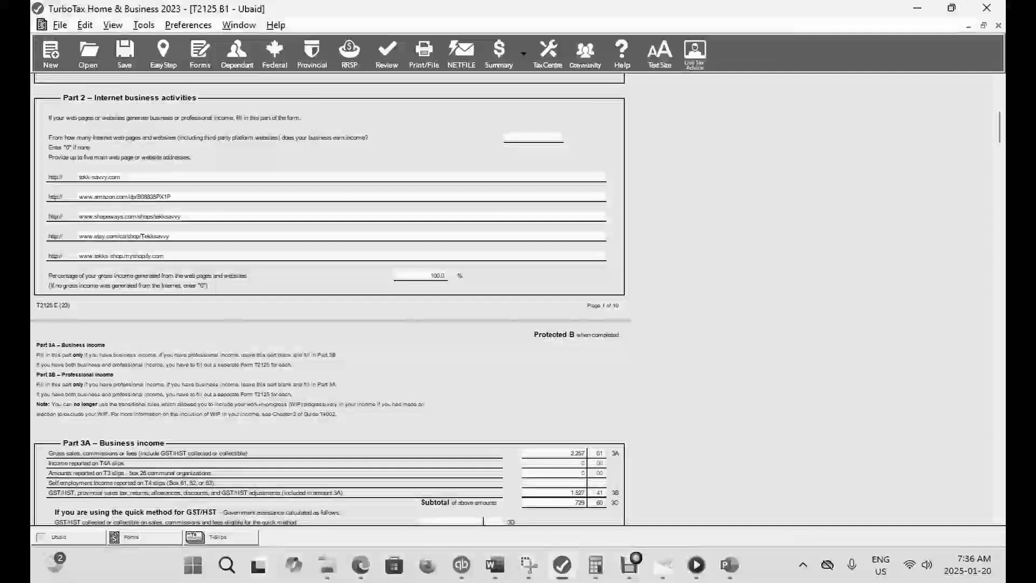
left_click(163, 55)
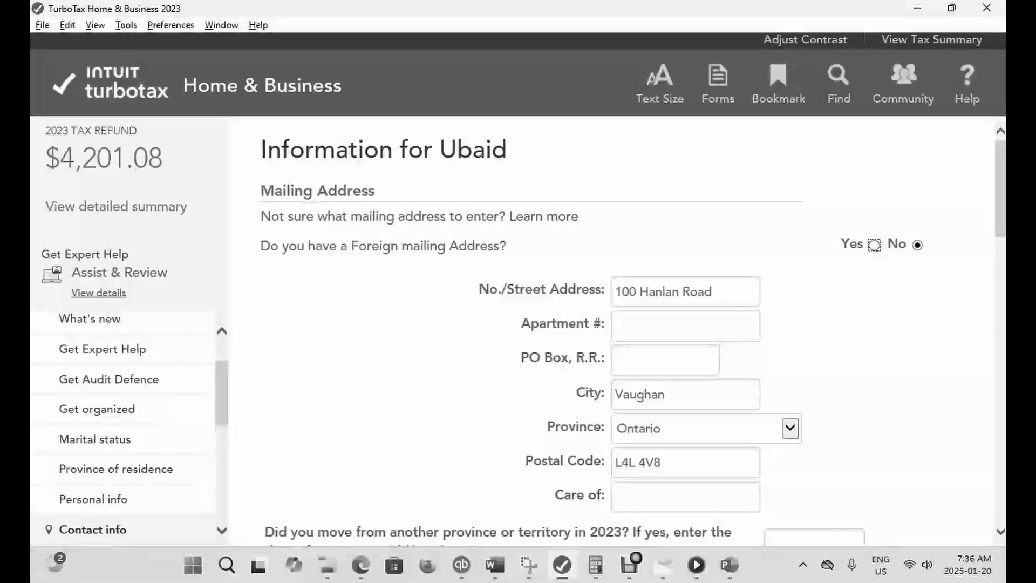
- Return to the forms, reopen the T4 slip's Other boxes and clear the travel in prescribed zone amount in box 32
left_click(719, 84)
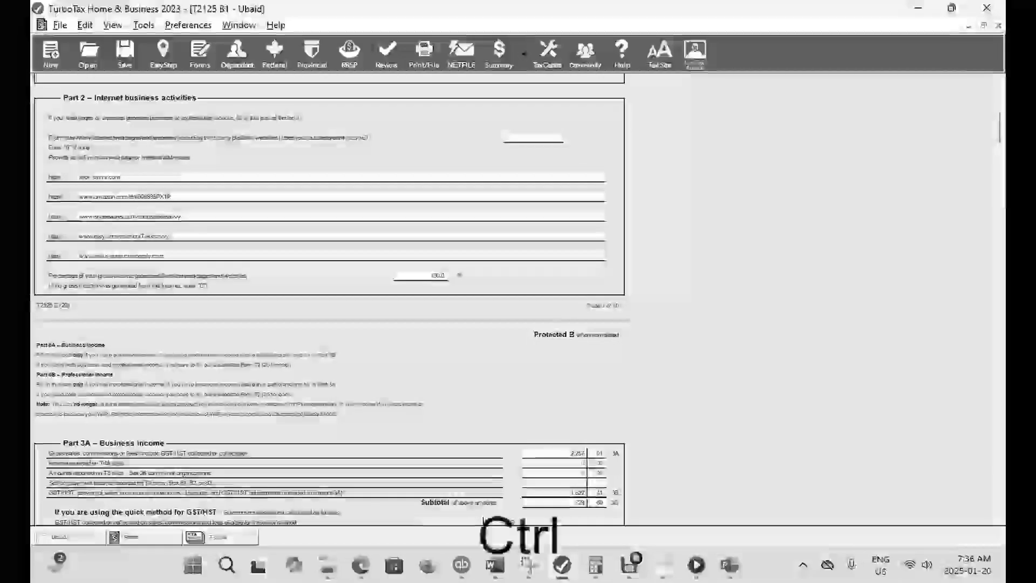
key("ctrl+f")
type("T4")
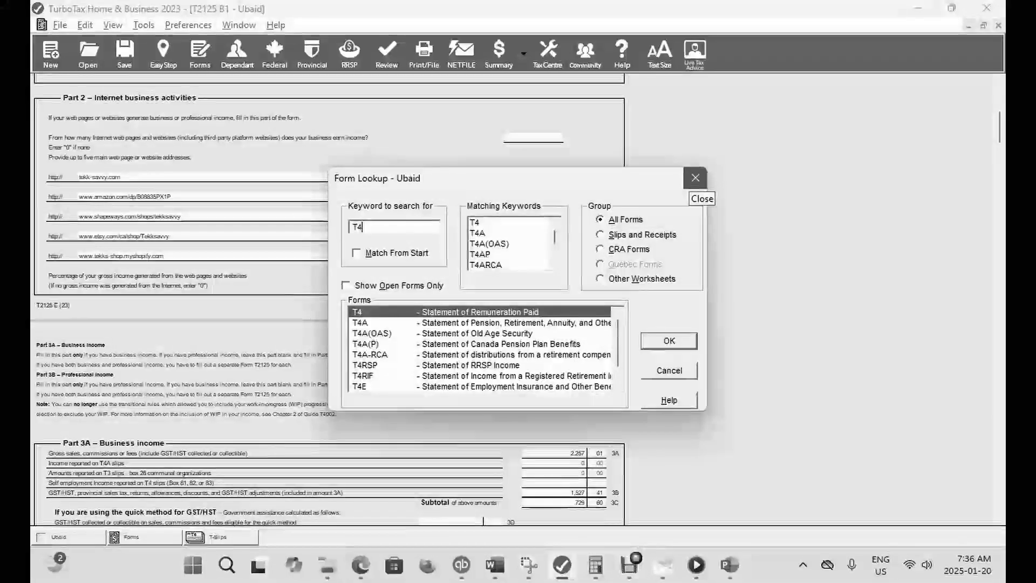
key("Return")
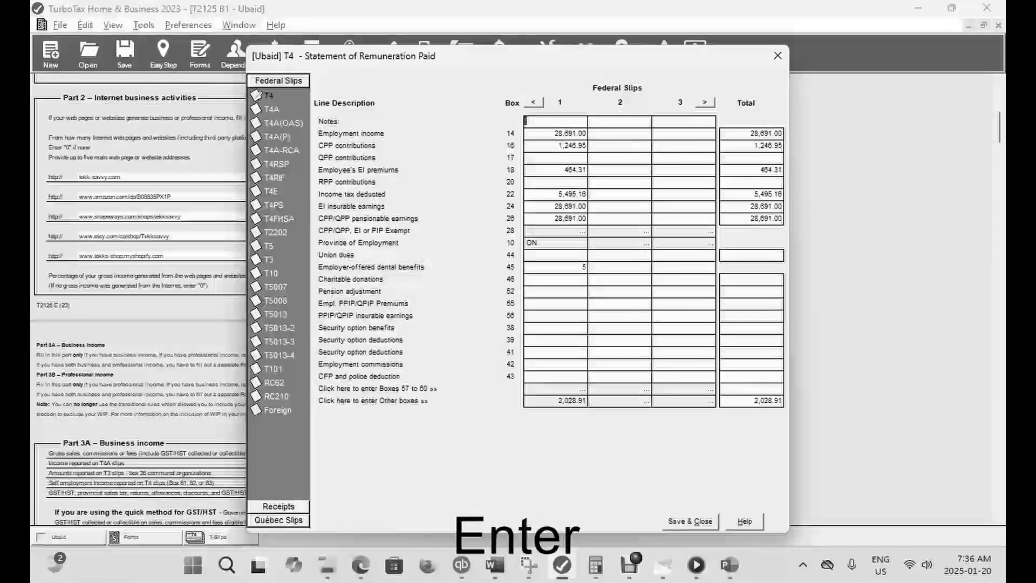
left_click(570, 400)
double_click(469, 206)
key("BackSpace")
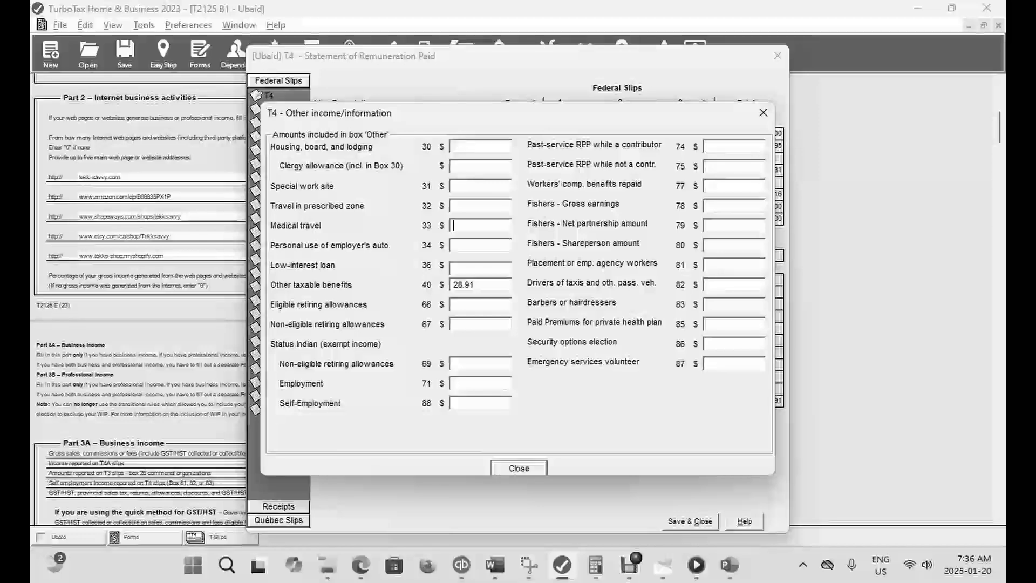
- Enter 1,000 for medical travel in box 33, save the T4 slip and check the refund in EasyStep
type("1000")
key("Tab")
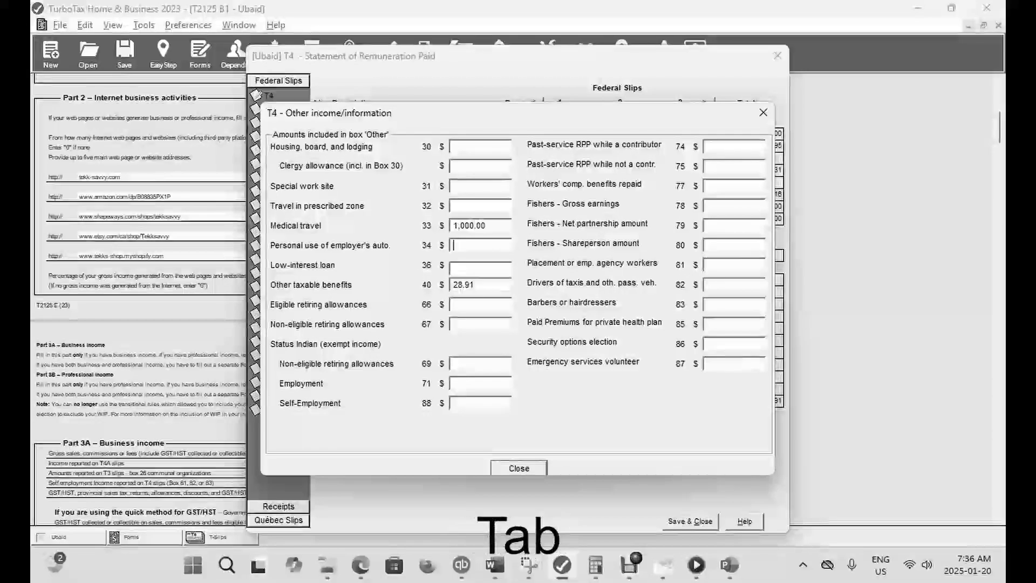
left_click(519, 468)
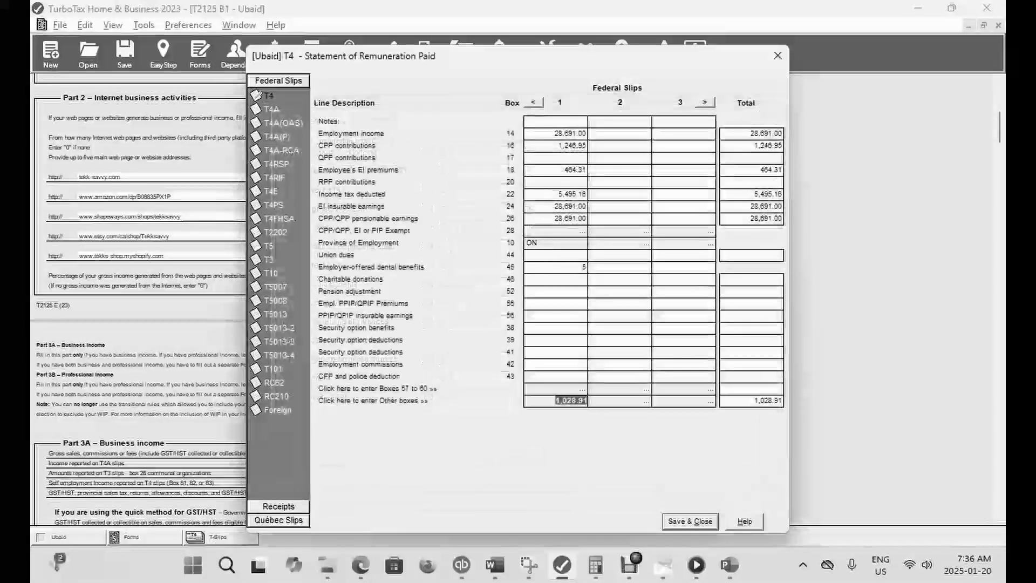
left_click(691, 521)
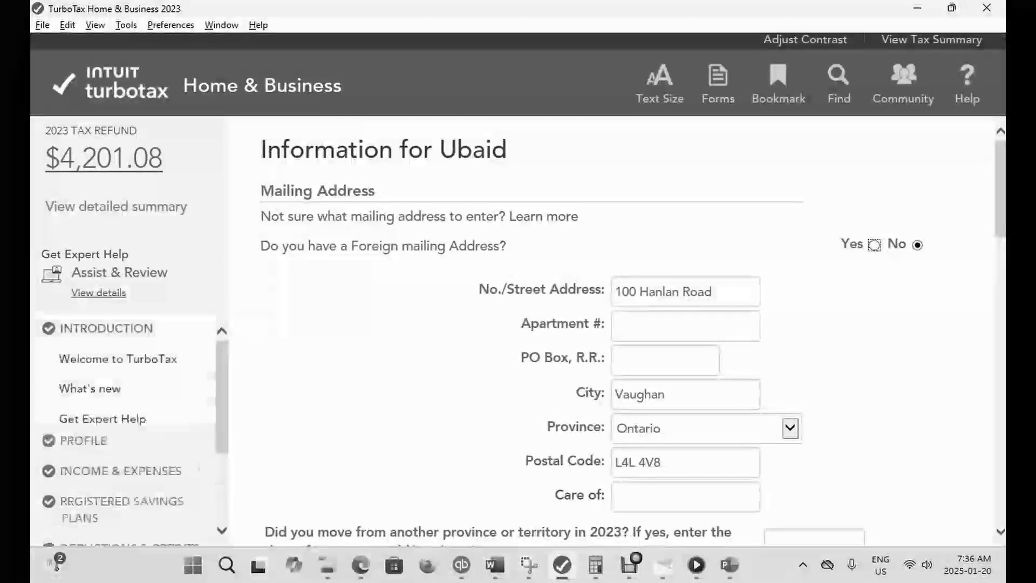
- Return to the forms and go to the current line on the federal T1 return
left_click(718, 83)
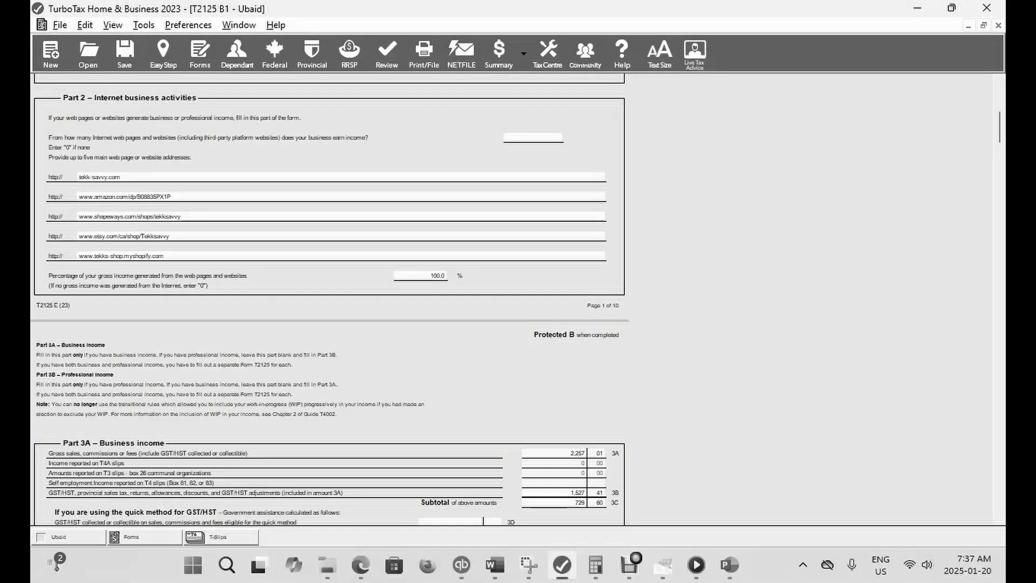
key("ctrl+g")
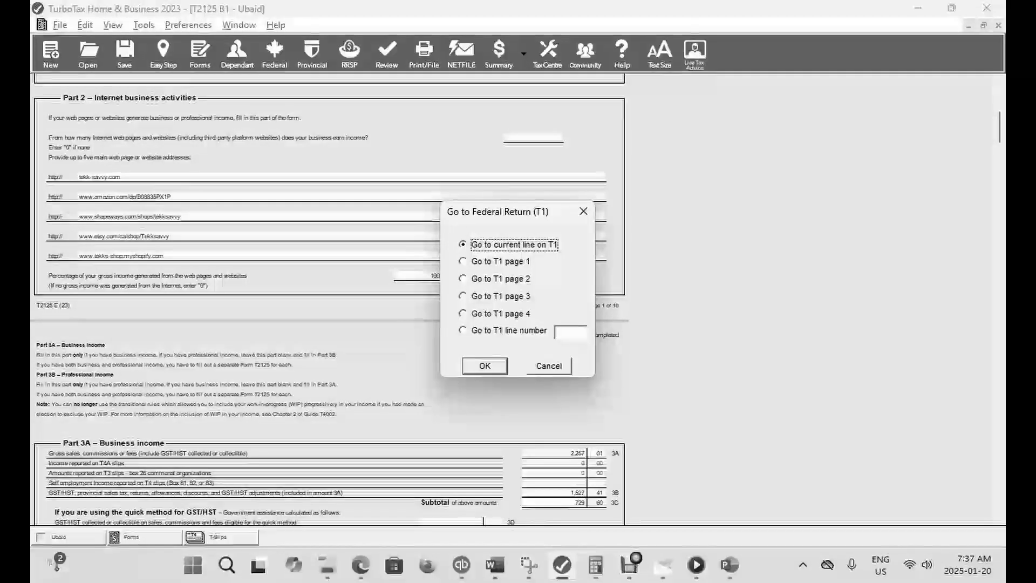
key("Return")
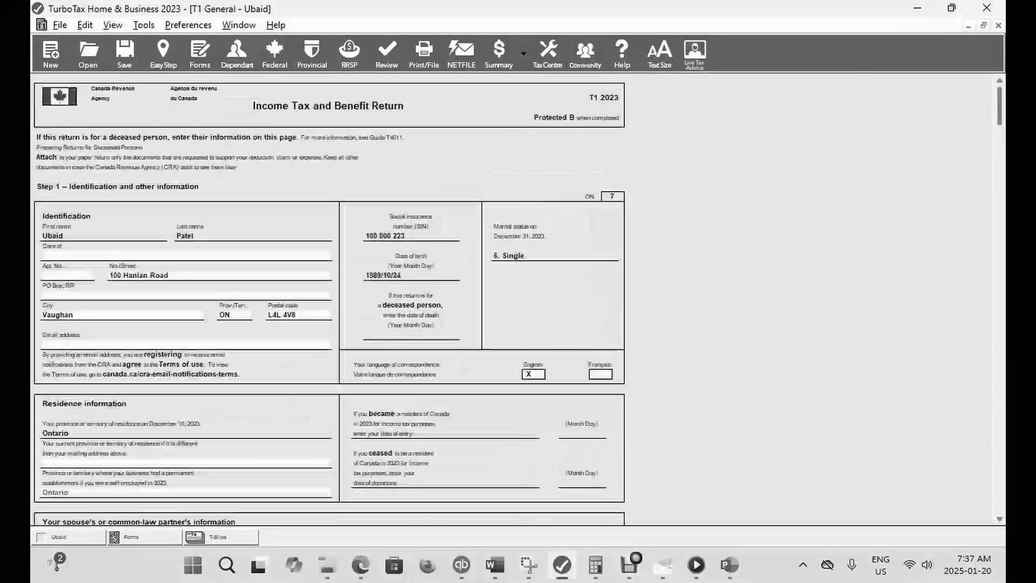
- Reopen the T4 slip's Other boxes from the T1 return and clear the medical travel amount in box 33
key("ctrl+f")
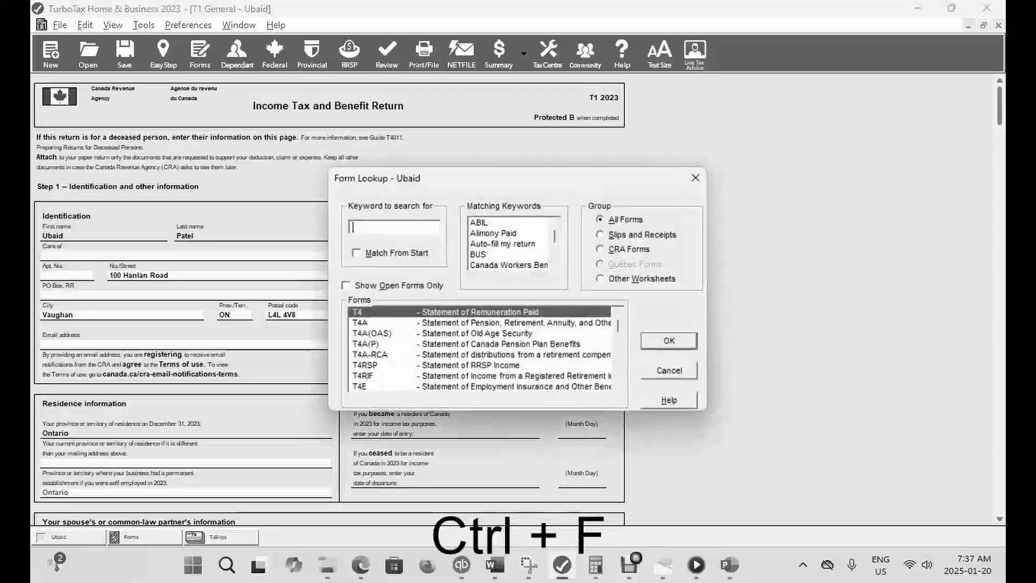
type("T")
key("Return")
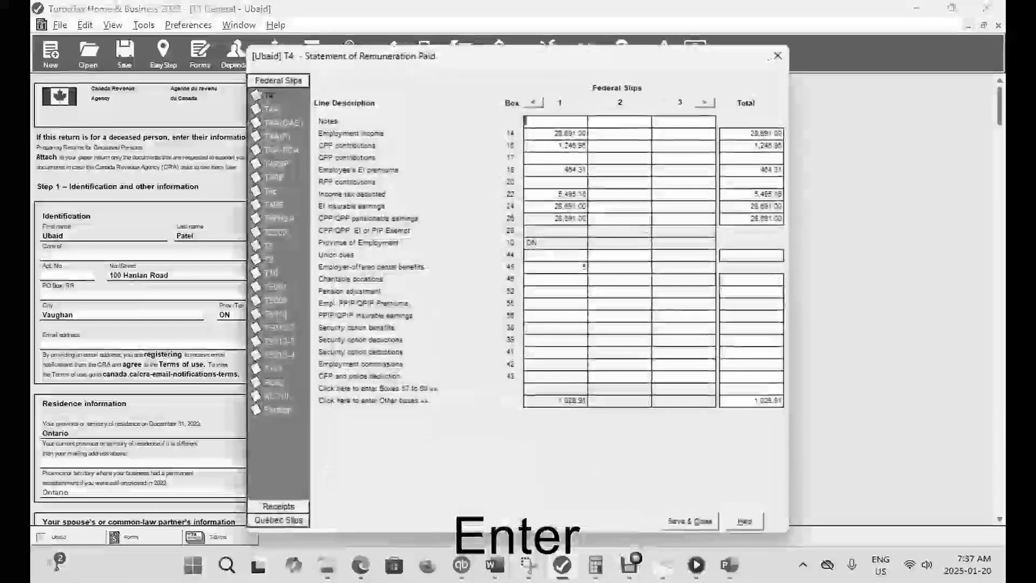
left_click(561, 400)
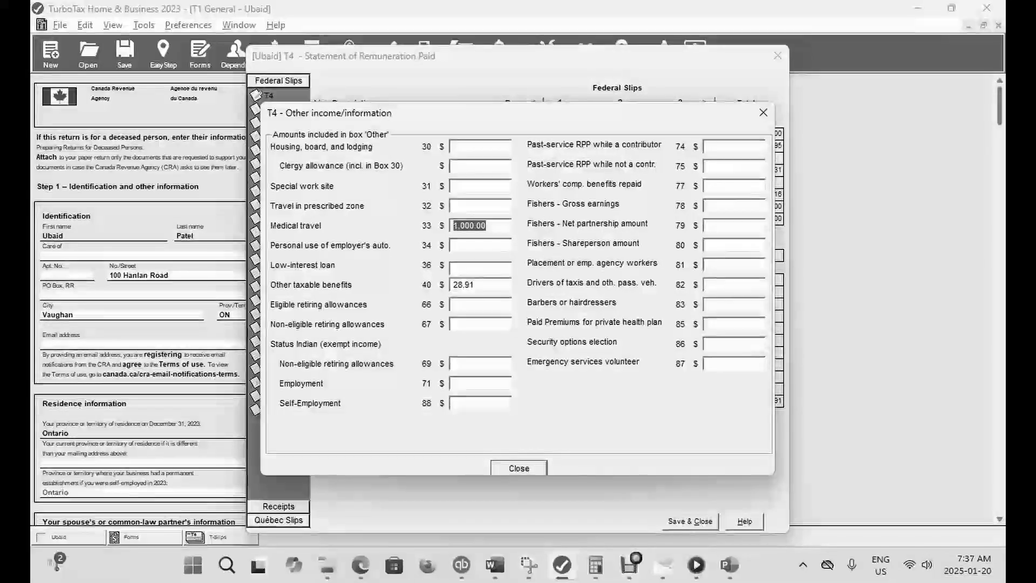
key("BackSpace")
left_click(479, 246)
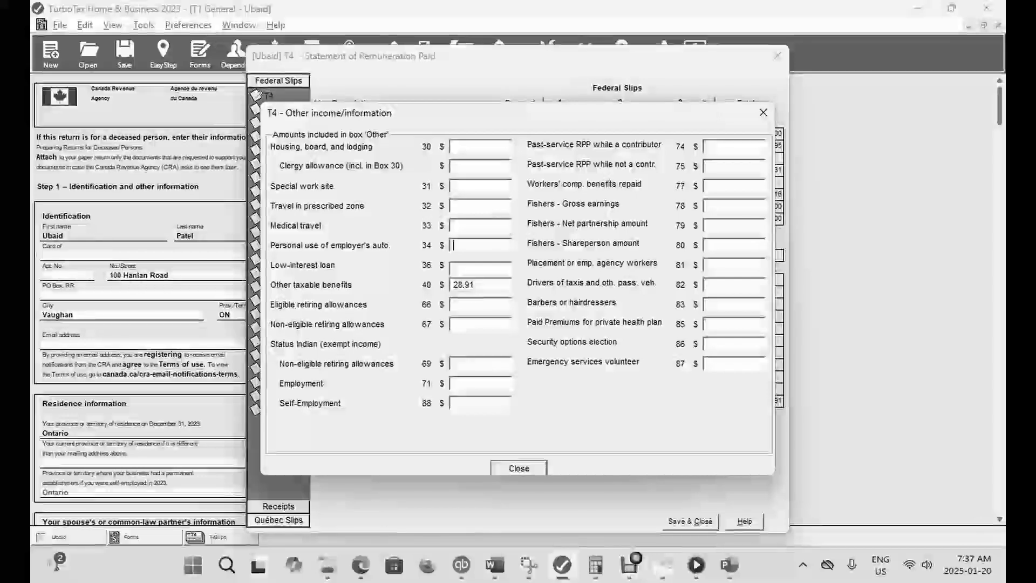
- Enter 2,000 for personal use of employer's auto in box 34, save the T4 slip and check the refund in EasyStep
type("2,00")
type("00")
key("Tab")
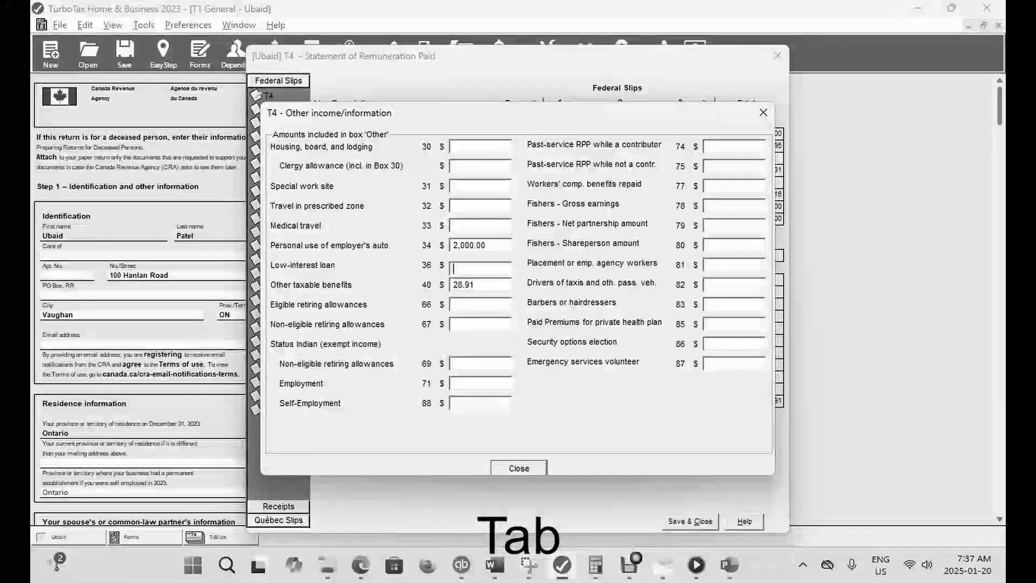
left_click(520, 469)
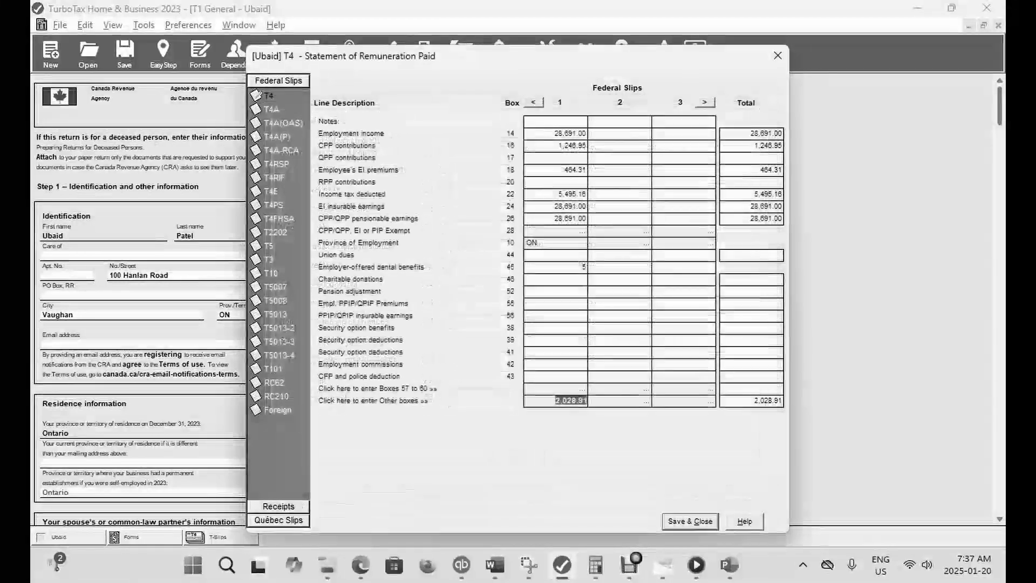
left_click(690, 521)
left_click(164, 55)
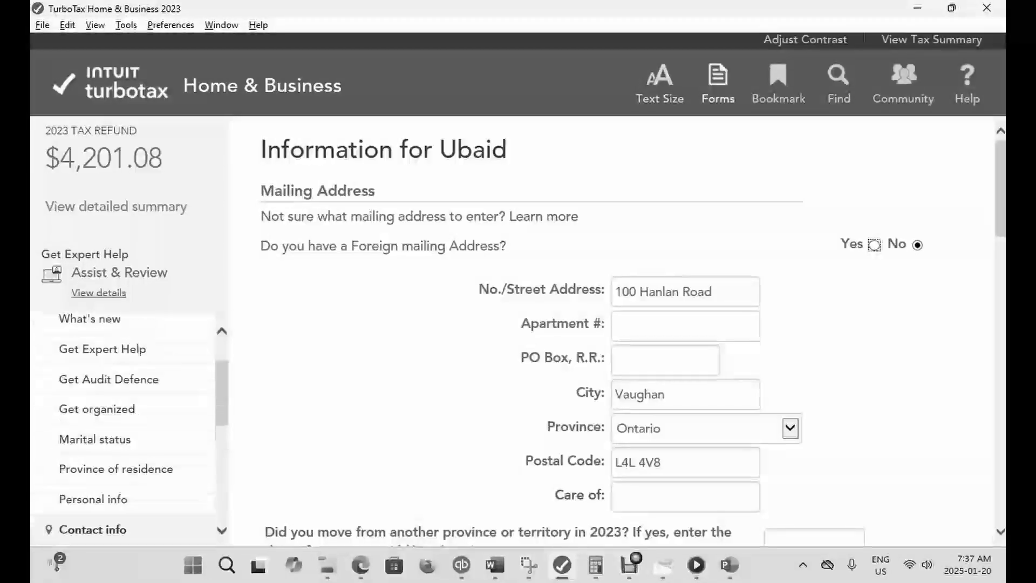
- Return to the forms, reopen the T4 slip's Other boxes and clear the personal use of employer's auto amount in box 34
left_click(718, 84)
key("ctrl+f")
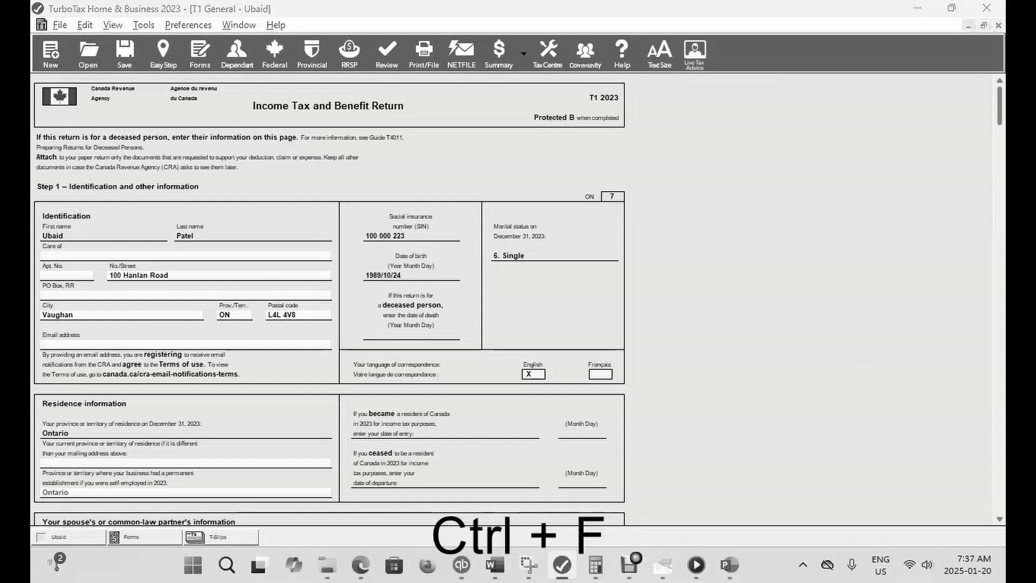
type("T4")
key("Return")
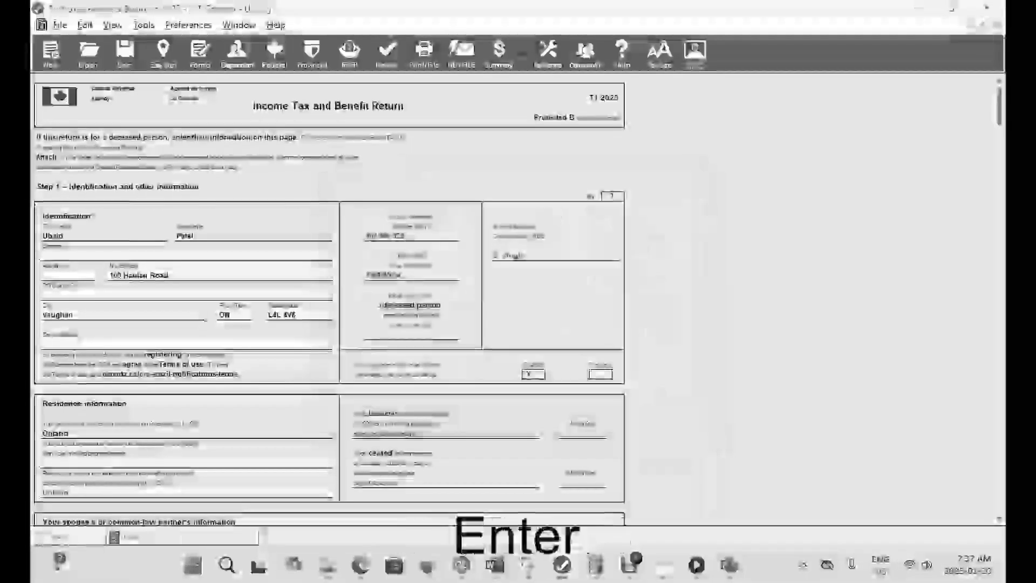
left_click(557, 401)
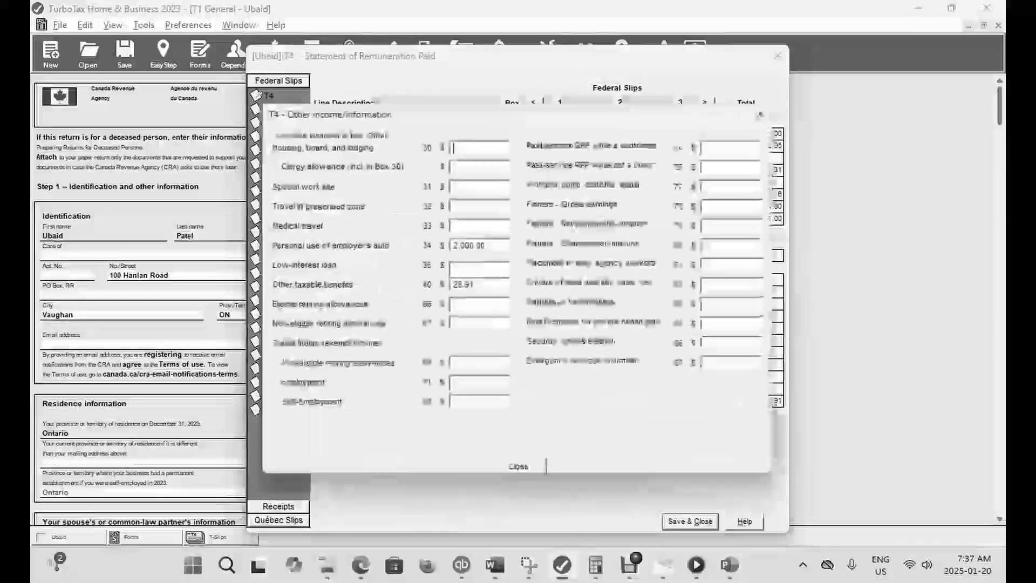
left_click(469, 246)
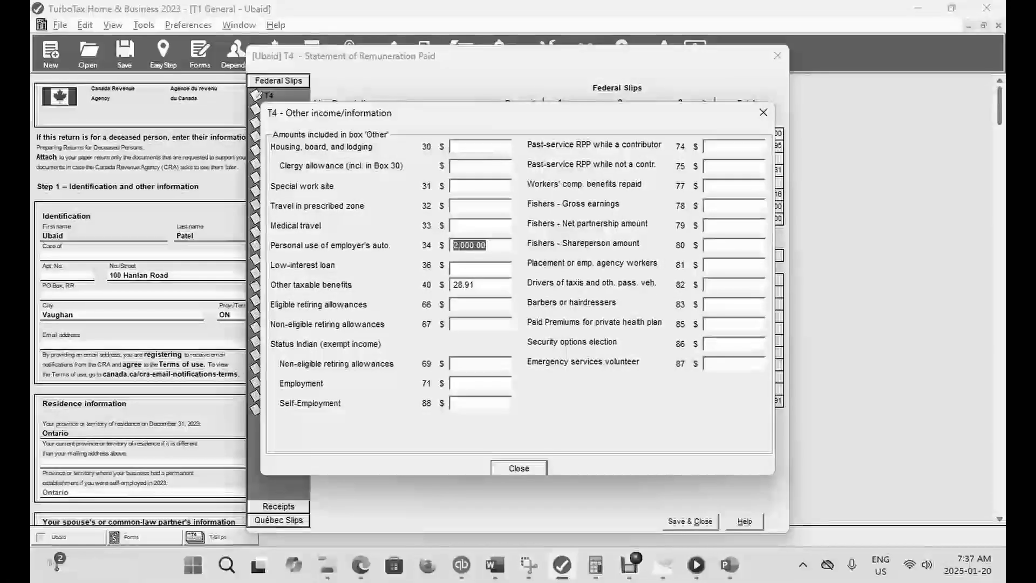
key("BackSpace")
key("Tab")
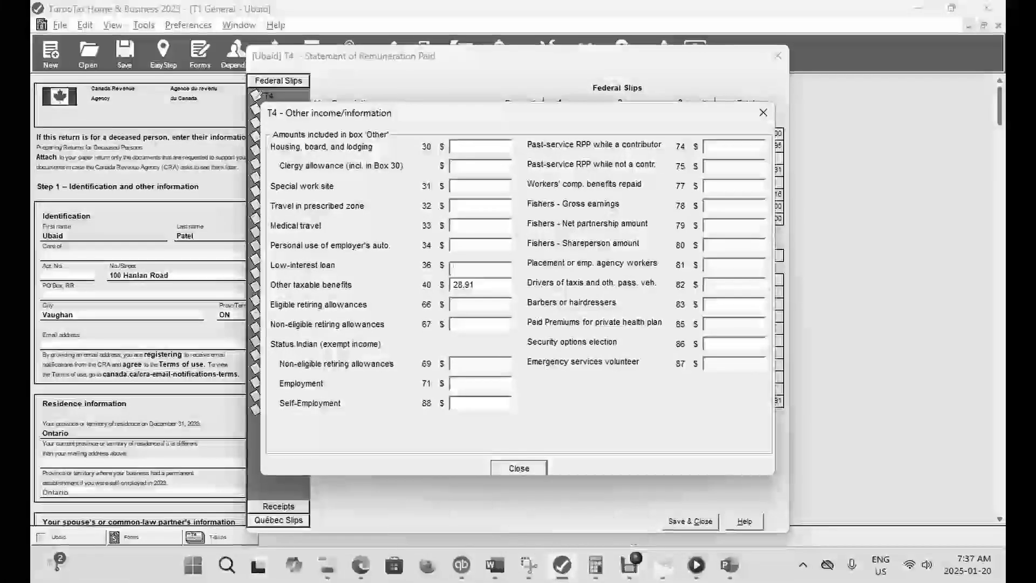
- Enter 2,000 for the low-interest loan in box 36, save the T4 slip and check the refund in EasyStep
type("2000")
key("Tab")
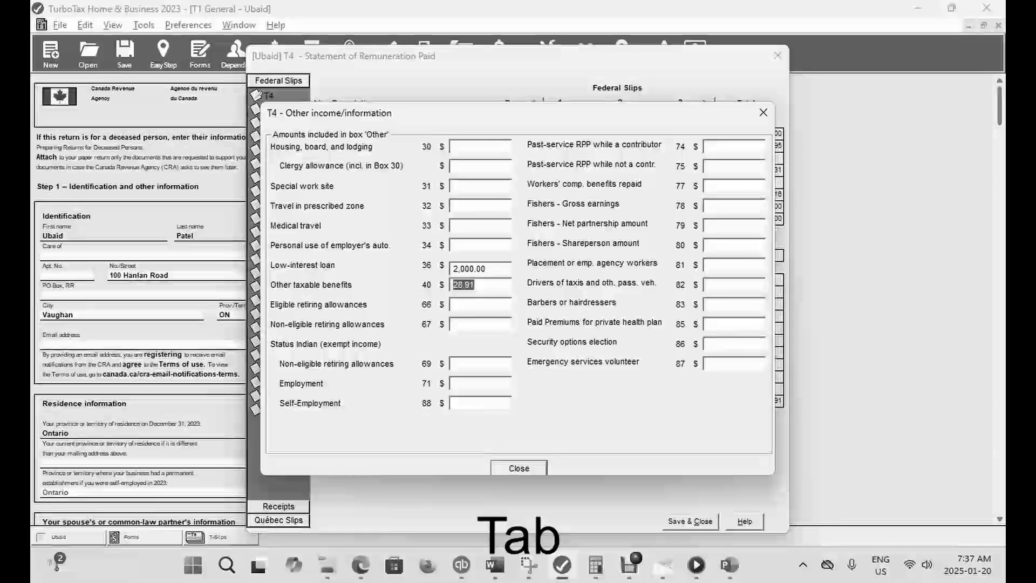
left_click(519, 469)
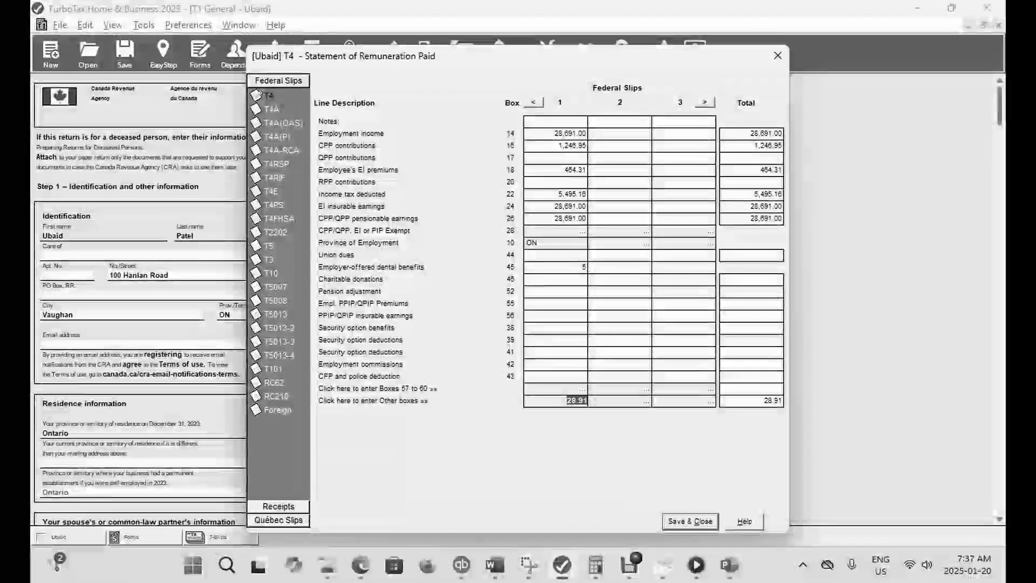
left_click(691, 521)
left_click(163, 54)
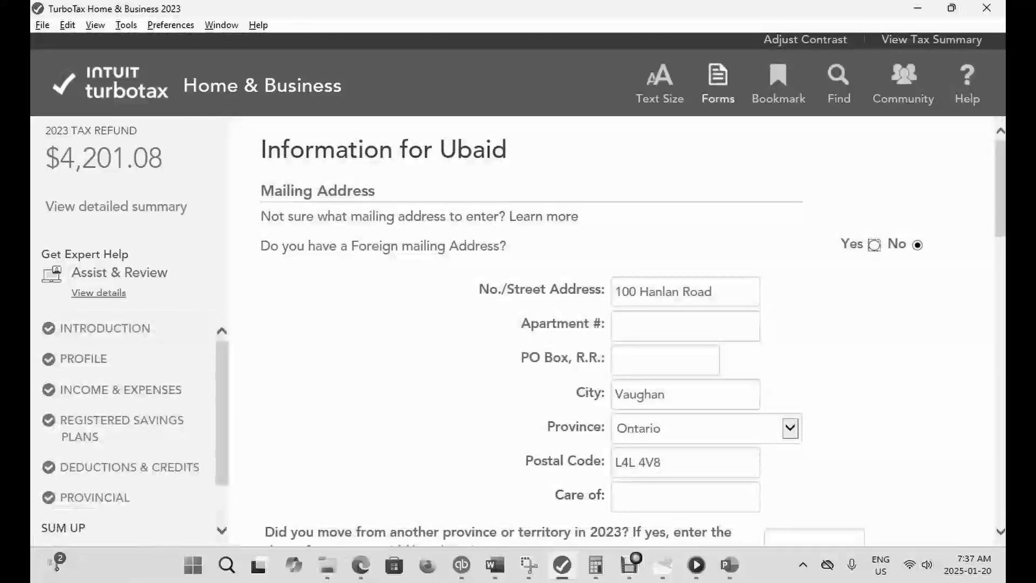
- Return to the forms, reopen the T4 slip's Other boxes and clear the low-interest loan amount in box 36
left_click(718, 84)
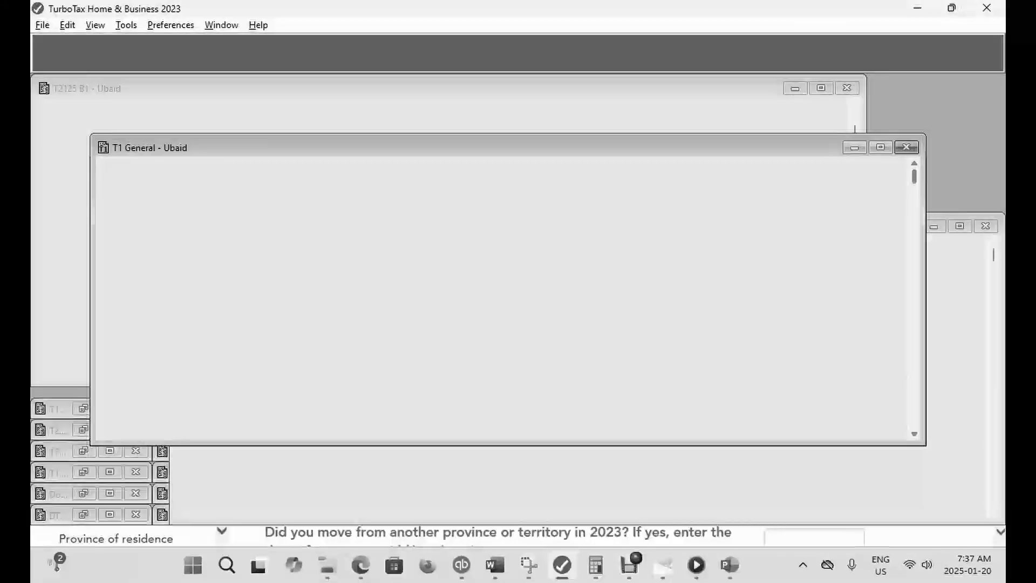
key("ctrl+f")
type("T4")
key("Return")
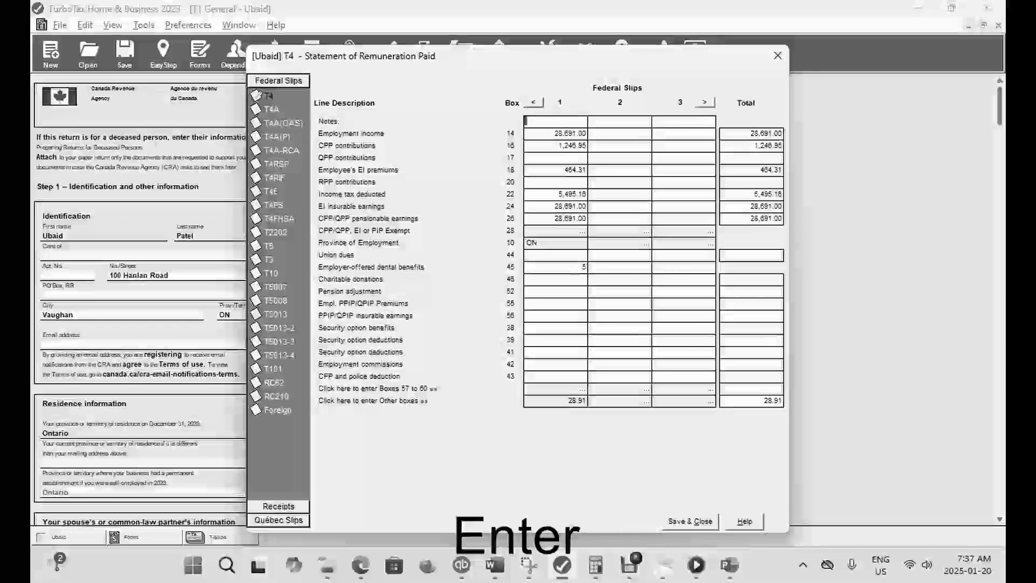
left_click(556, 401)
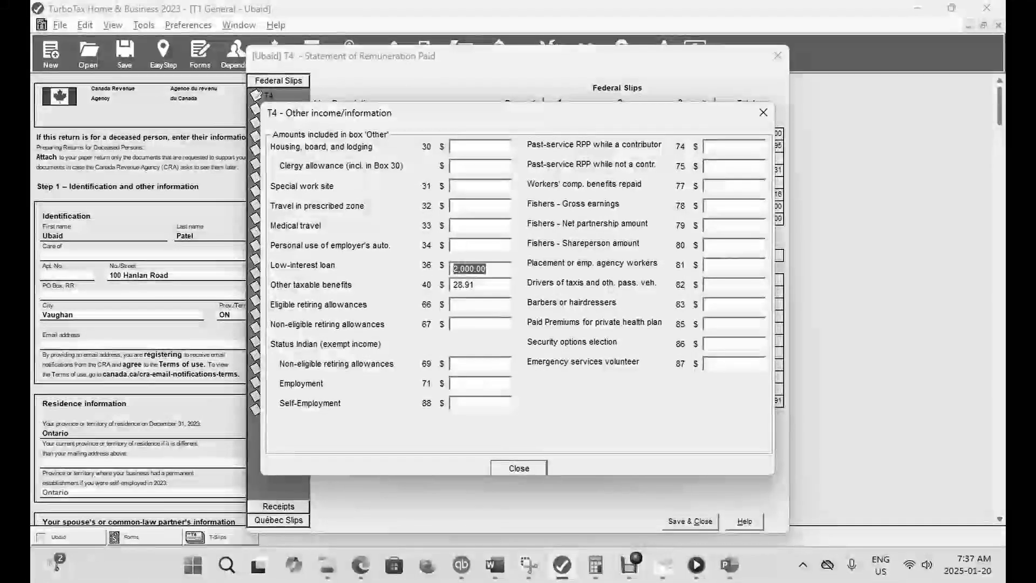
key("BackSpace")
- Enter 2,000 for eligible retiring allowances in box 66, save the T4 slip and check the refund in EasyStep
left_click(475, 305)
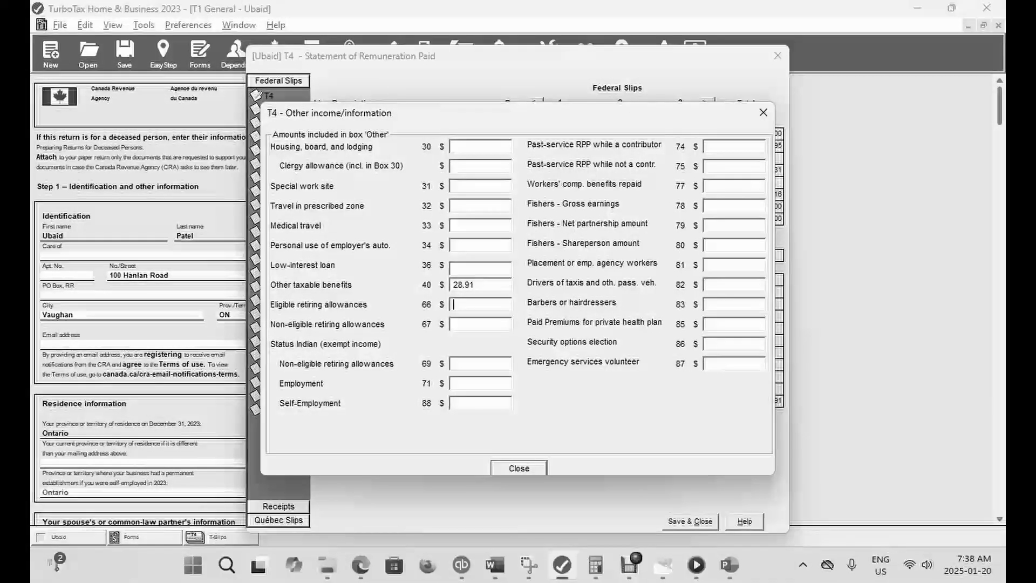
type("2000")
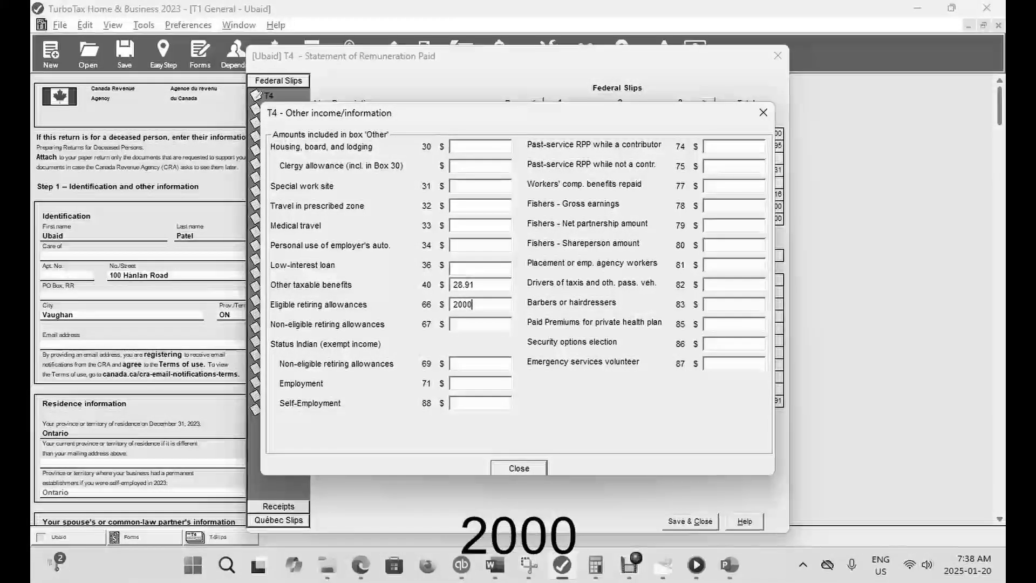
key("Tab")
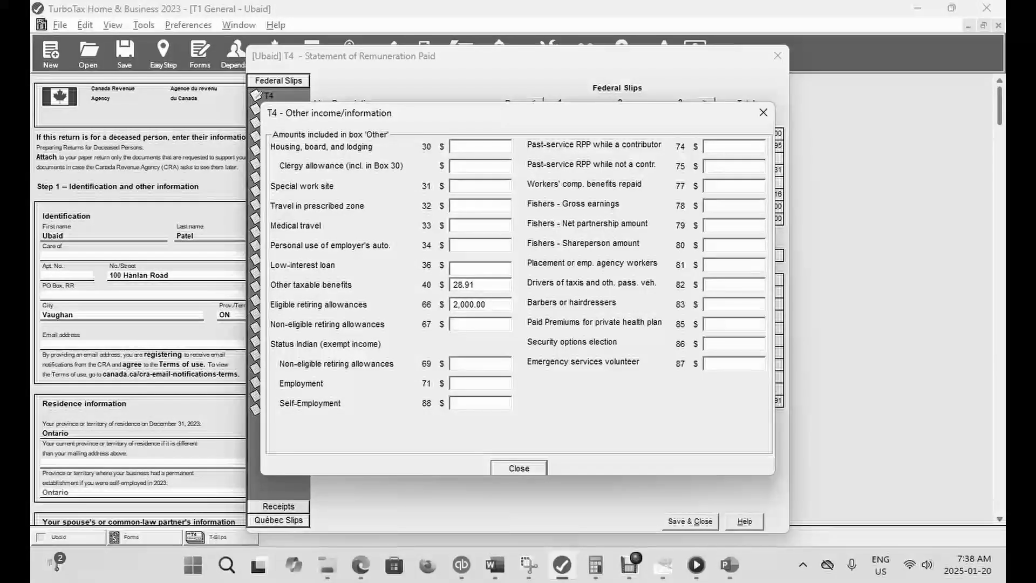
left_click(519, 469)
left_click(690, 521)
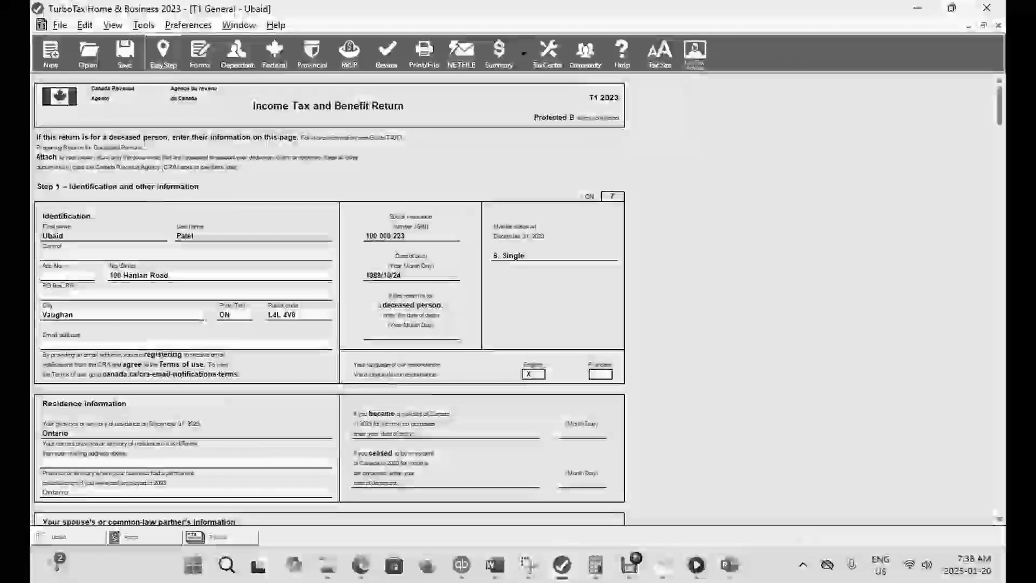
left_click(163, 54)
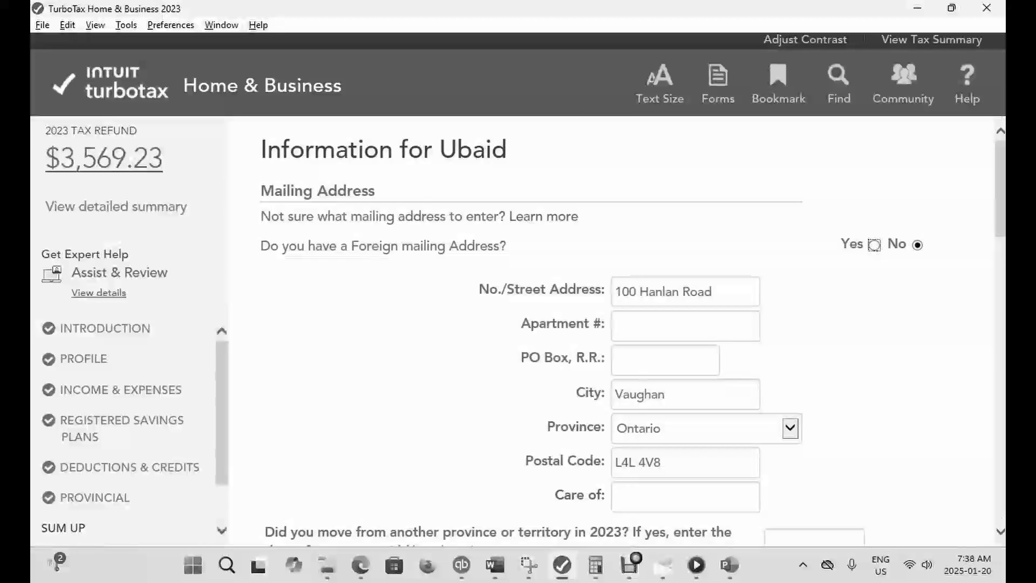
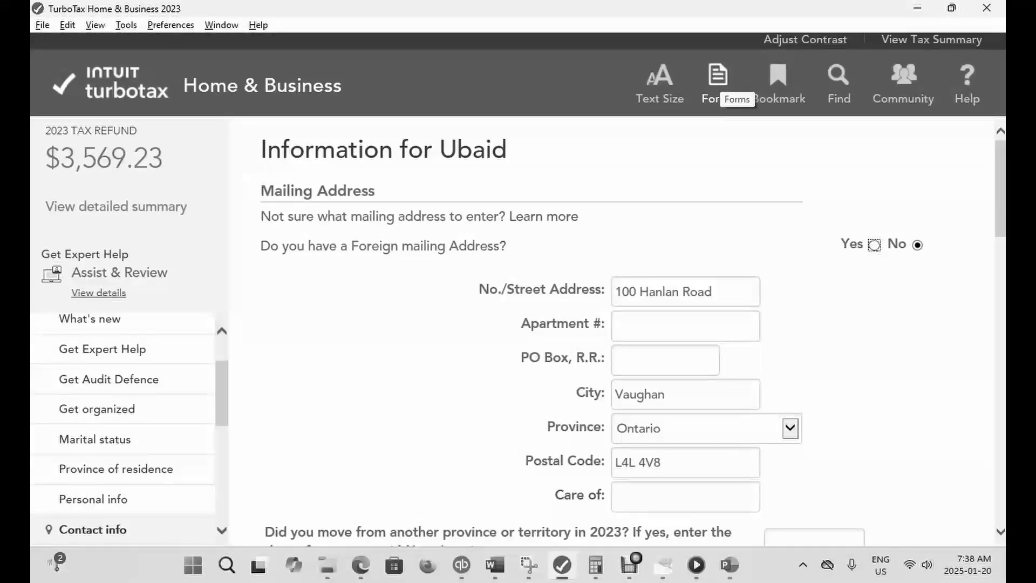
- Look up the T4 slip in the forms, open its Other boxes and clear the eligible retiring allowances amount in box 66
key("ctrl+f")
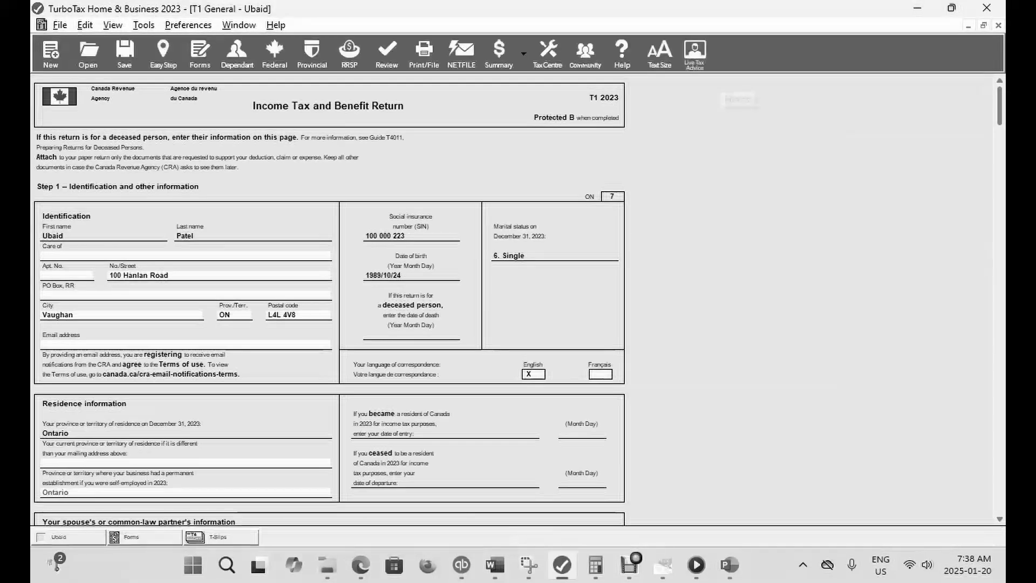
type("T")
key("Return")
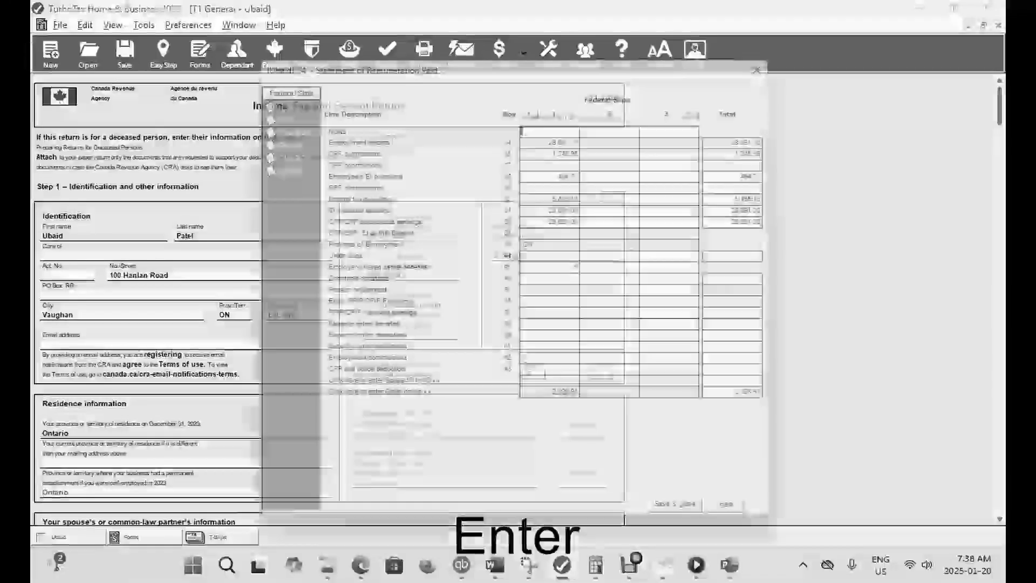
left_click(556, 401)
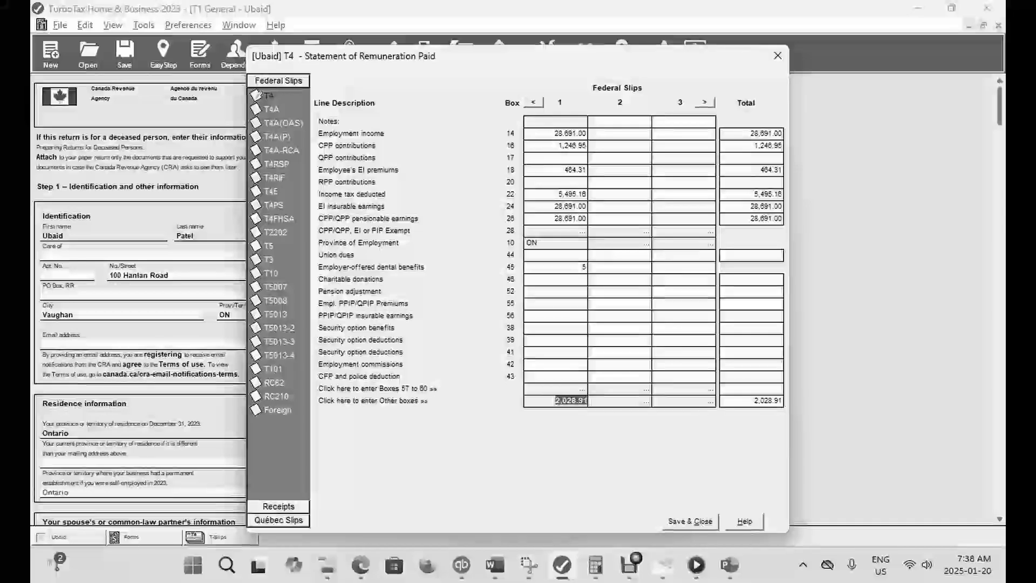
left_click(469, 305)
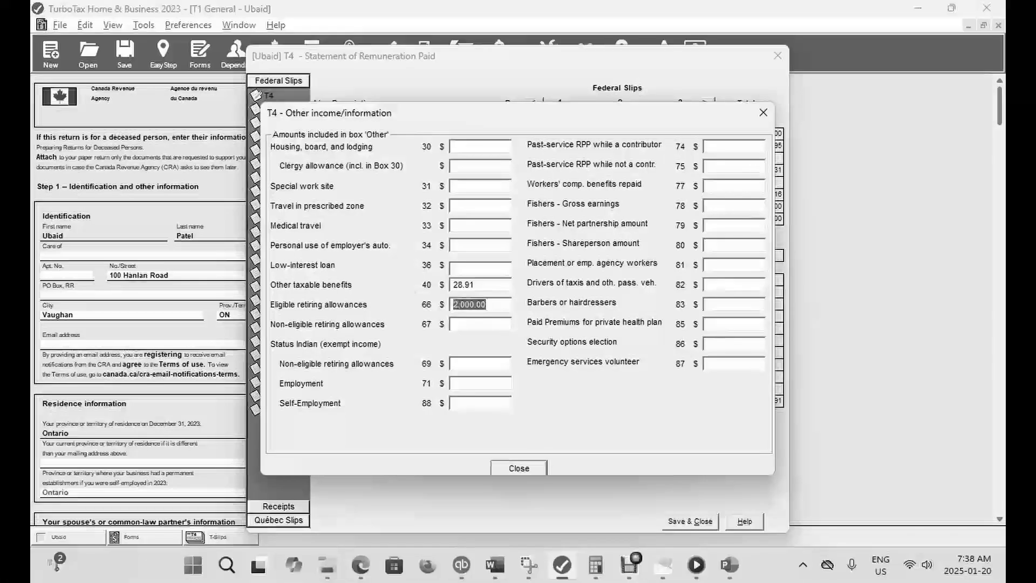
key("BackSpace")
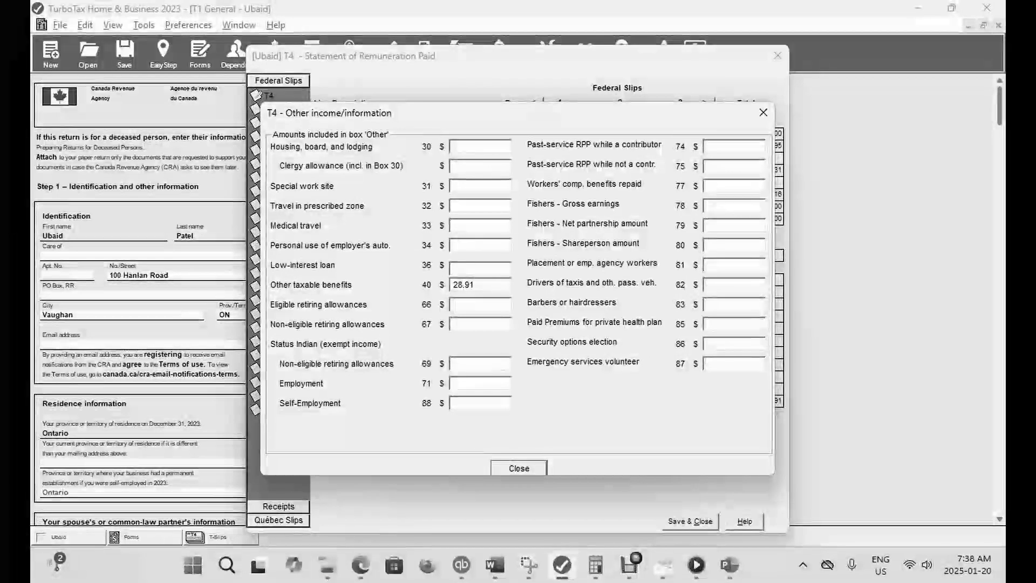
- Set other taxable benefits in box 40 to 1,000, save the T4 slip and check the refund in EasyStep
left_click(474, 285)
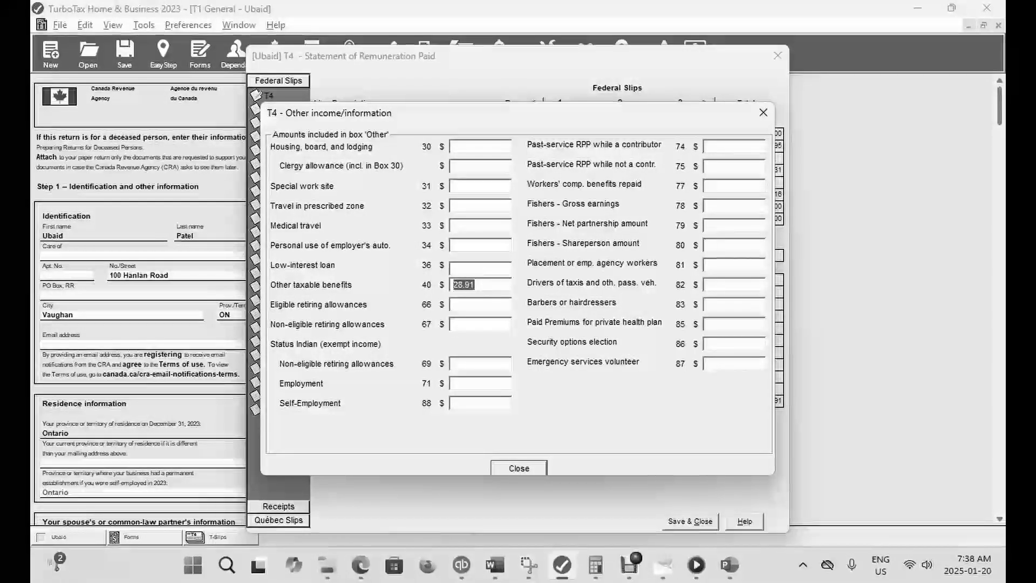
type("00")
key("Tab")
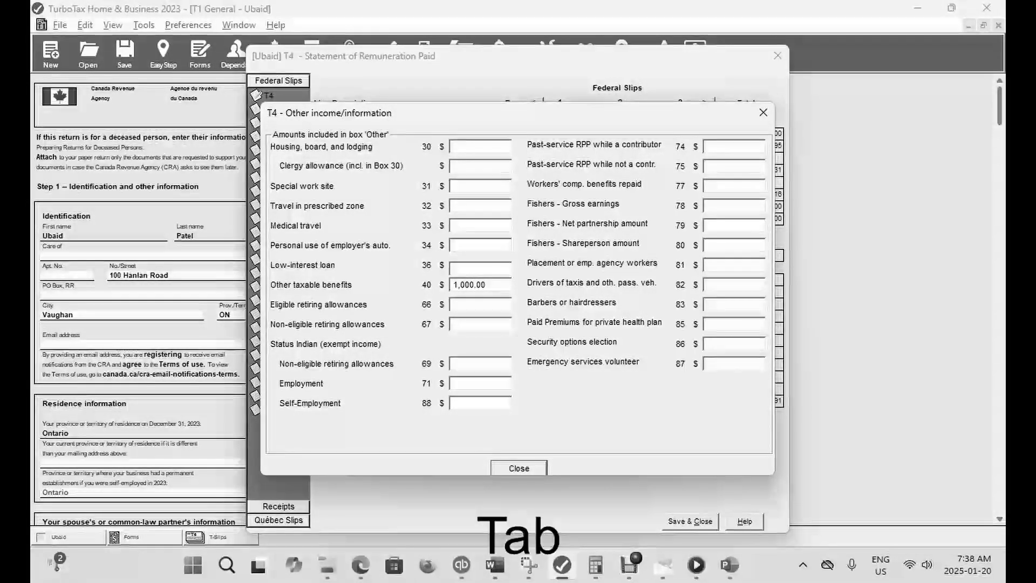
left_click(520, 469)
left_click(690, 521)
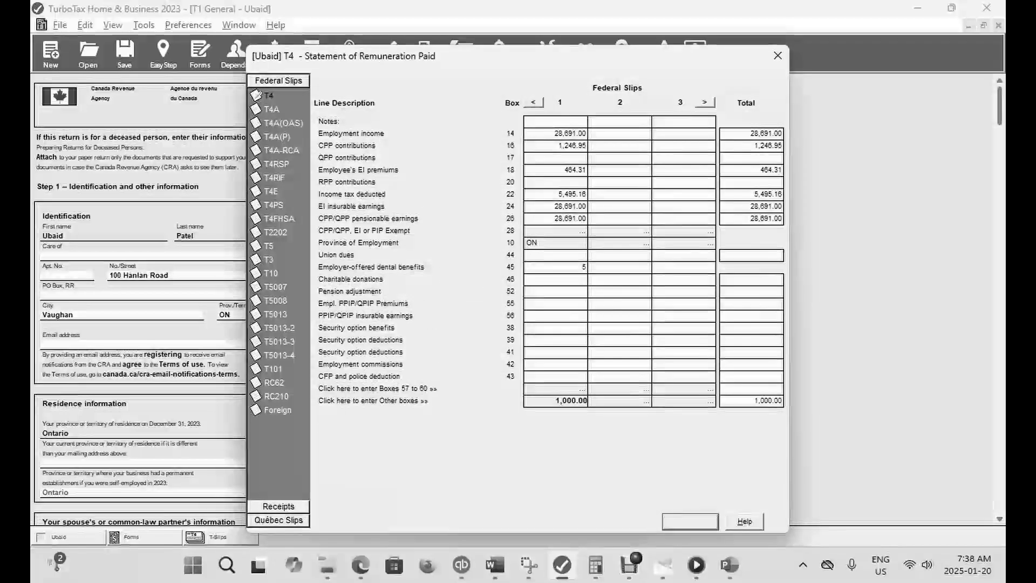
left_click(163, 52)
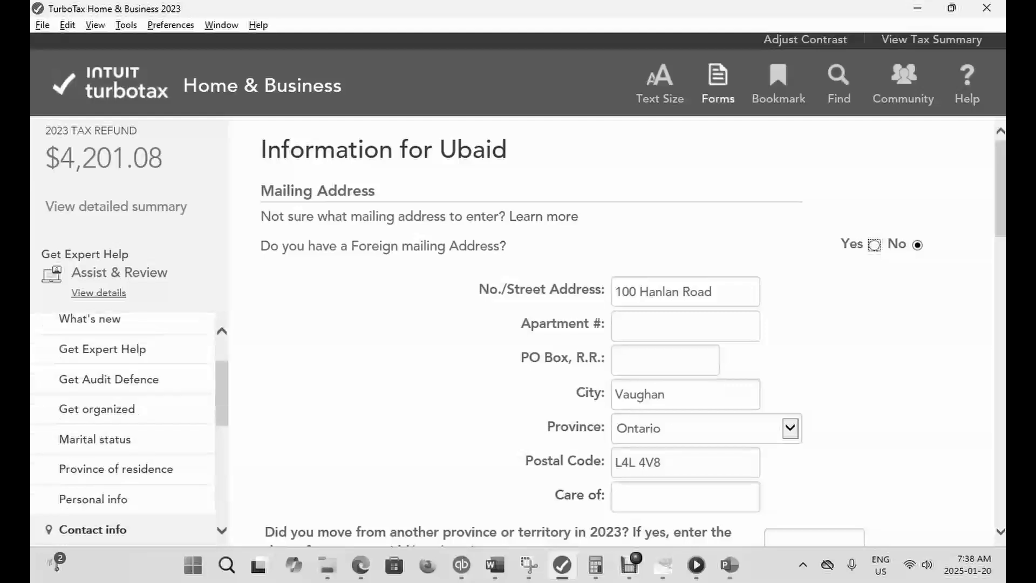
- Return to the forms, reopen the T4 slip's Other boxes and clear the other taxable benefits amount in box 40
left_click(718, 85)
key("ctrl+f")
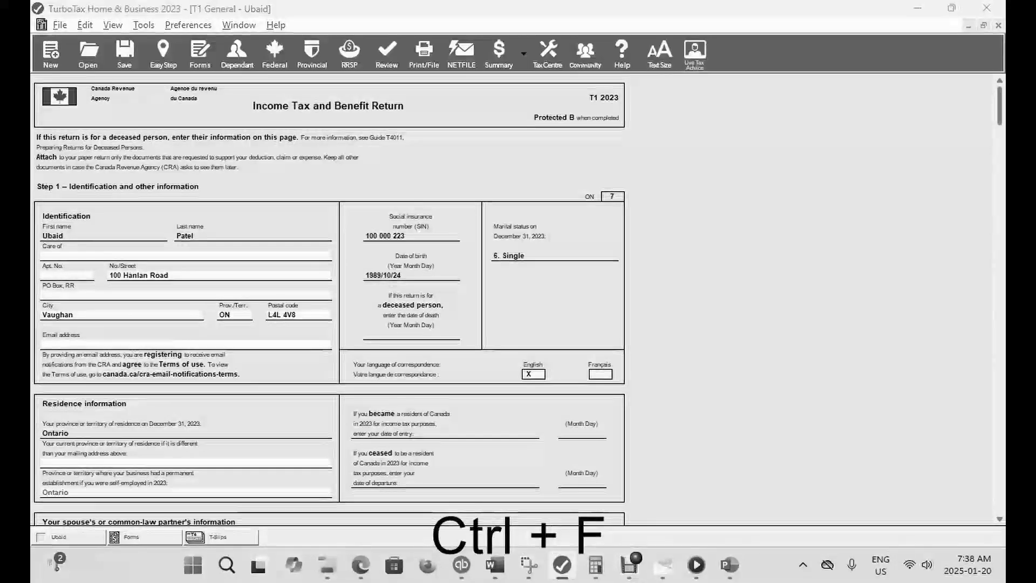
type("T4")
key("Return")
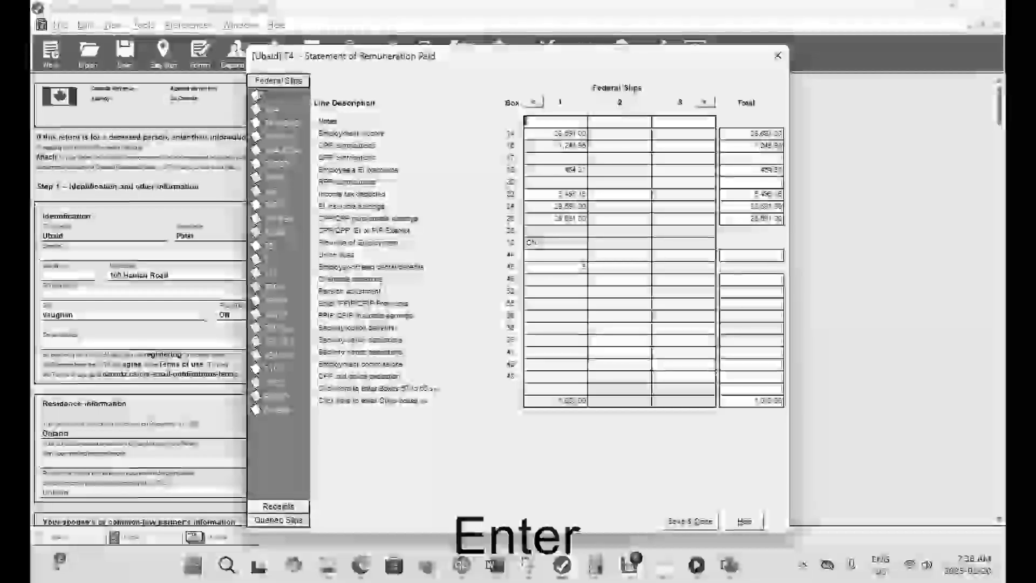
left_click(566, 401)
double_click(470, 285)
key("BackSpace")
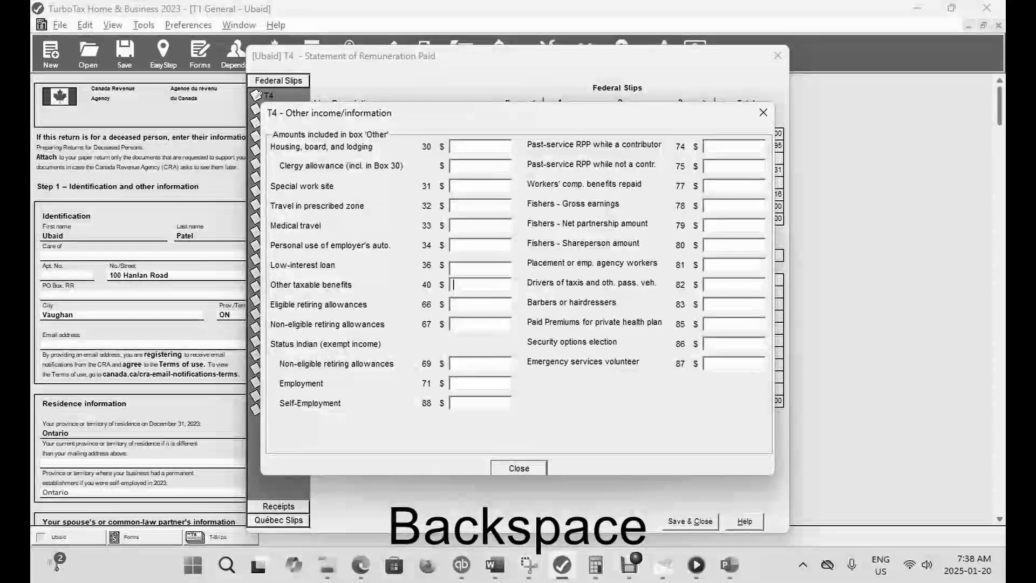
- Enter 1,000 for eligible retiring allowances in box 66, save the T4 slip and check the refund in EasyStep
left_click(470, 304)
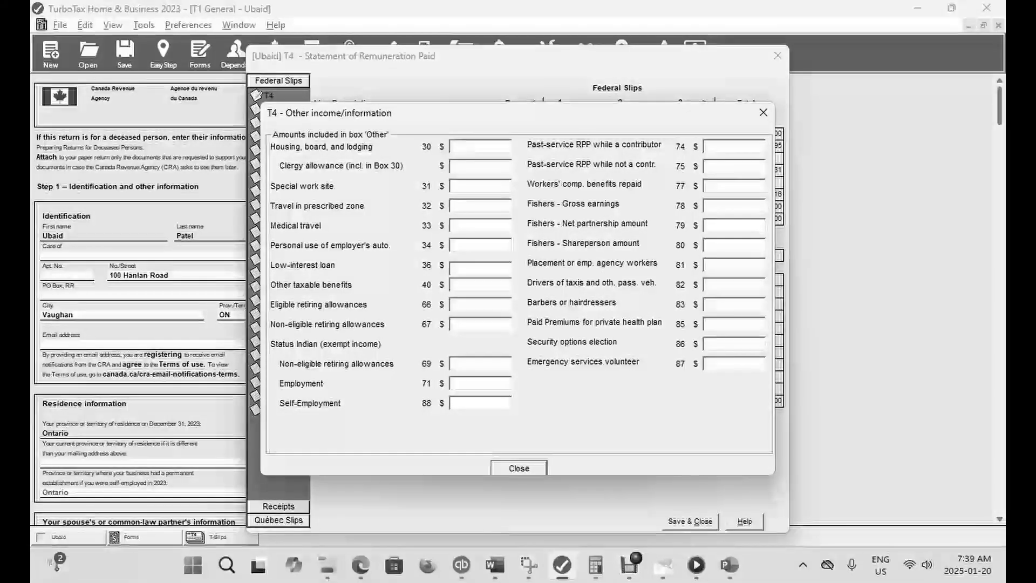
type("1000")
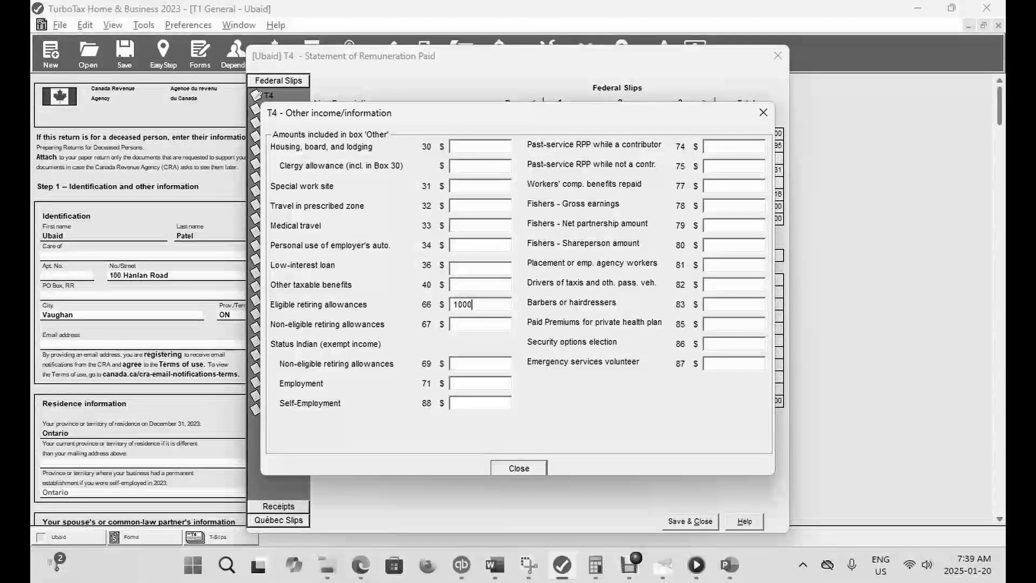
key("Tab")
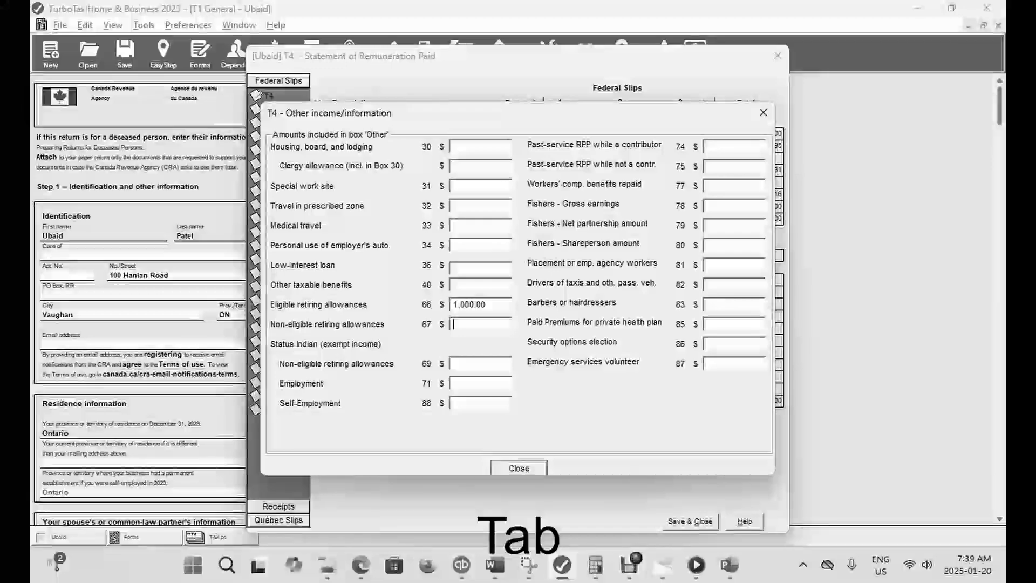
left_click(519, 468)
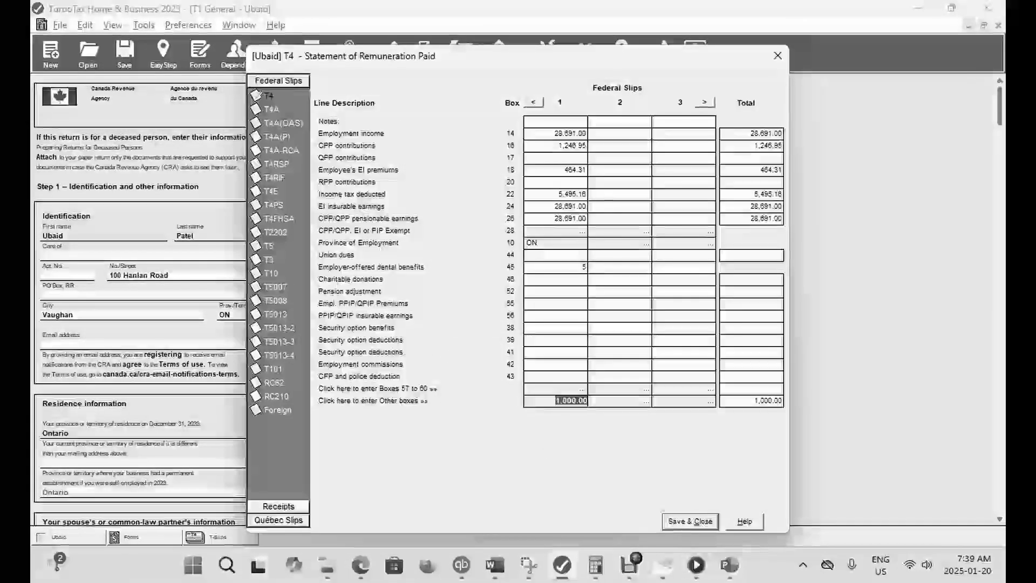
left_click(690, 522)
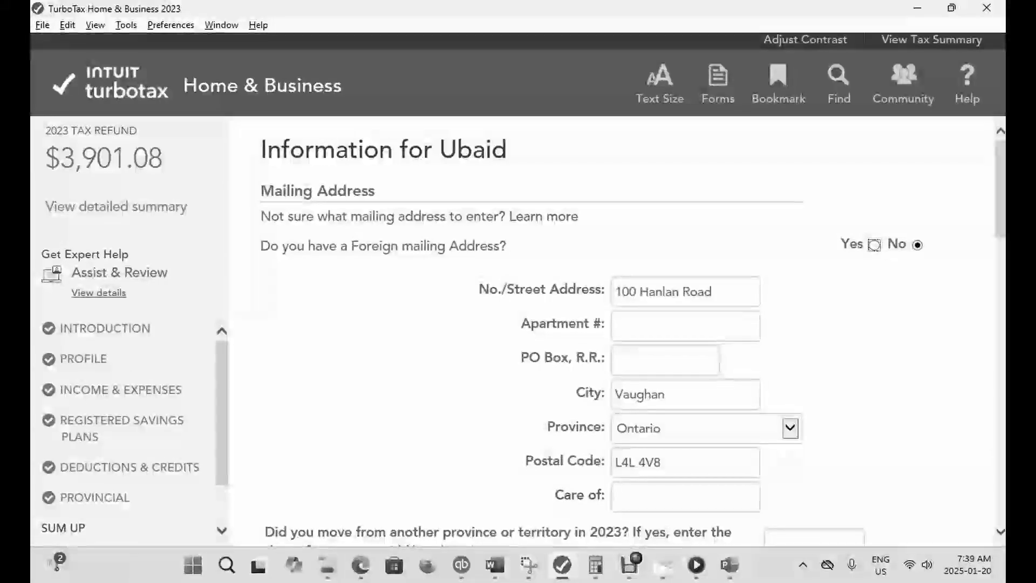
- Return to the forms, reopen the T4 slip's Other boxes and clear the eligible retiring allowances amount in box 66
left_click(717, 85)
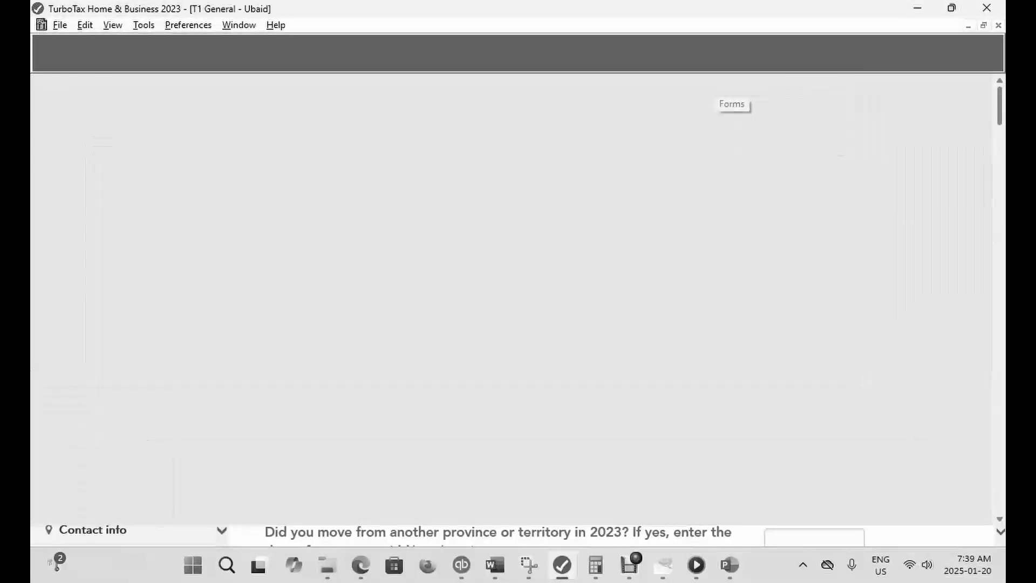
key("ctrl+f")
type("T")
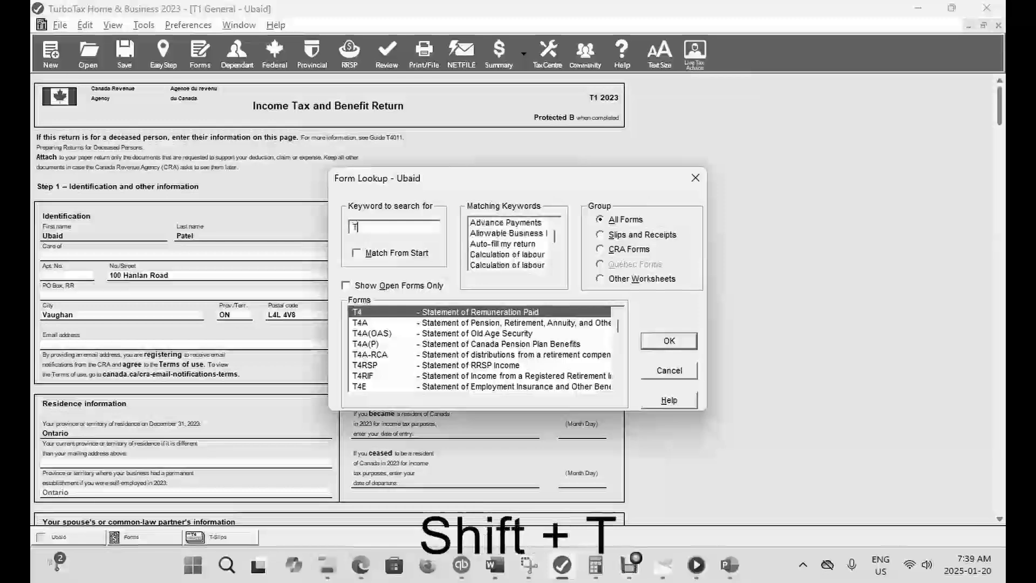
key("Return")
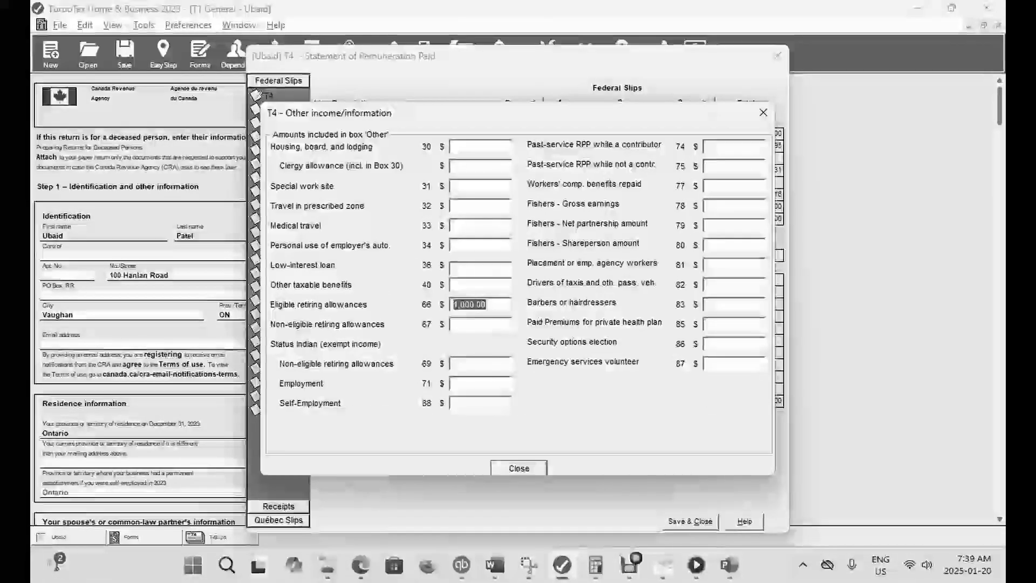
key("BackSpace")
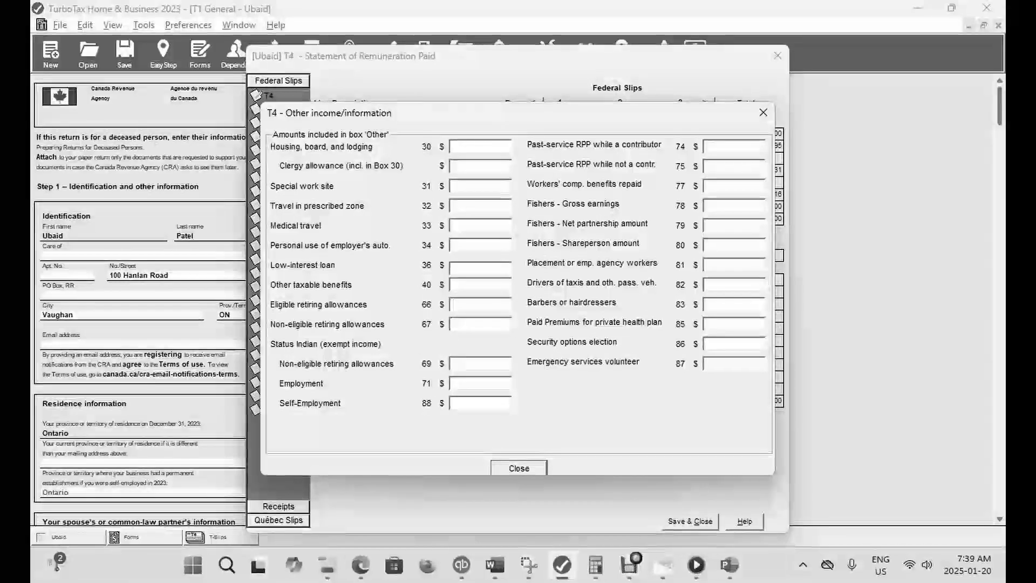
- Enter 1,000 for non-eligible retiring allowances in box 67, save the T4 slip and check the refund in EasyStep
left_click(464, 324)
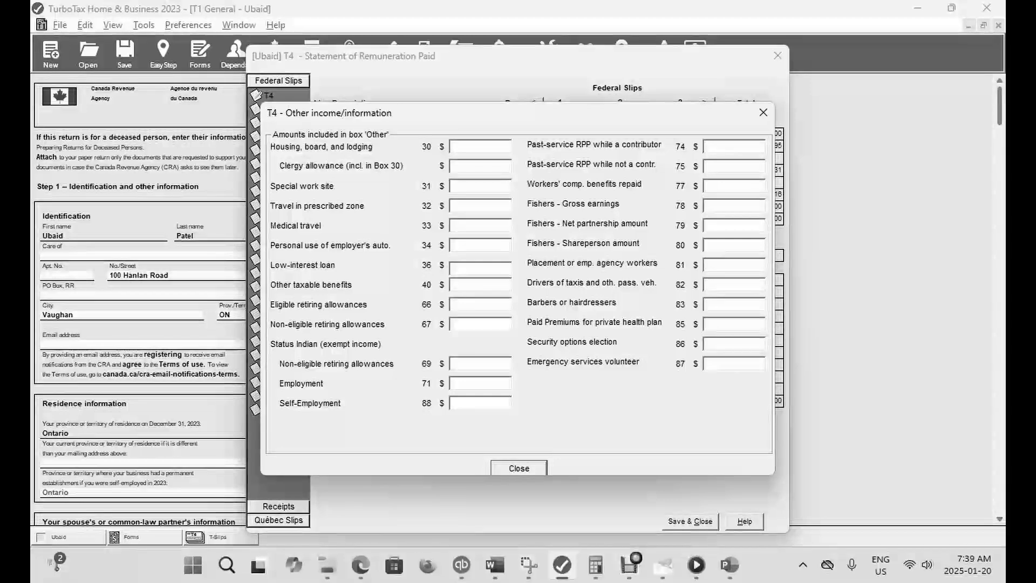
type("1000")
key("Tab")
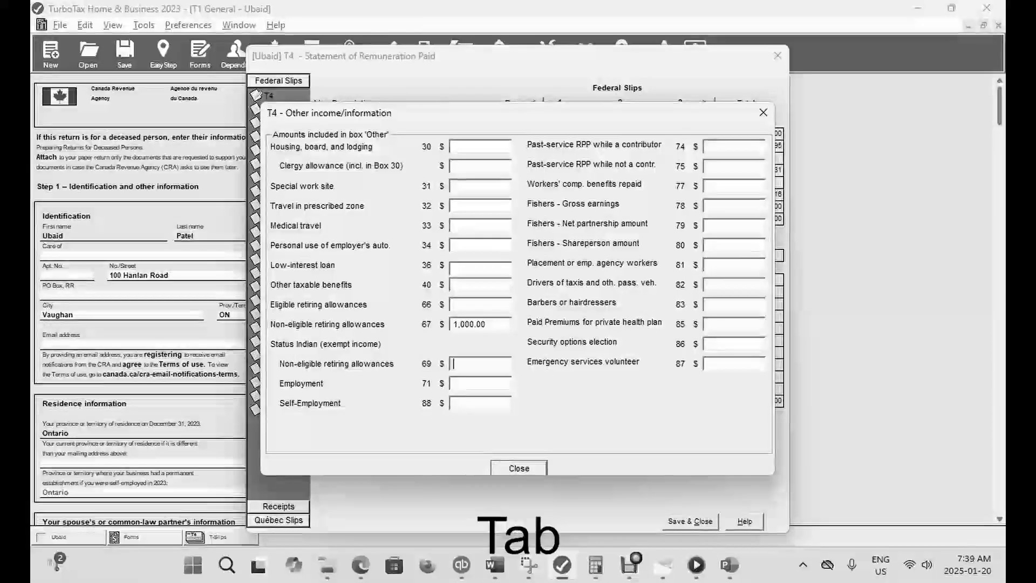
left_click(518, 469)
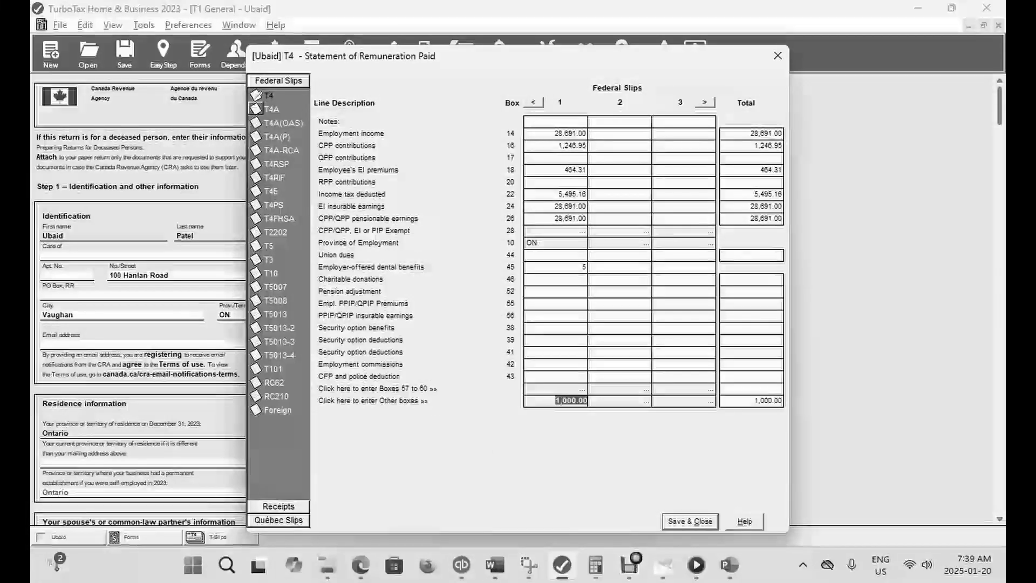
left_click(690, 522)
left_click(163, 54)
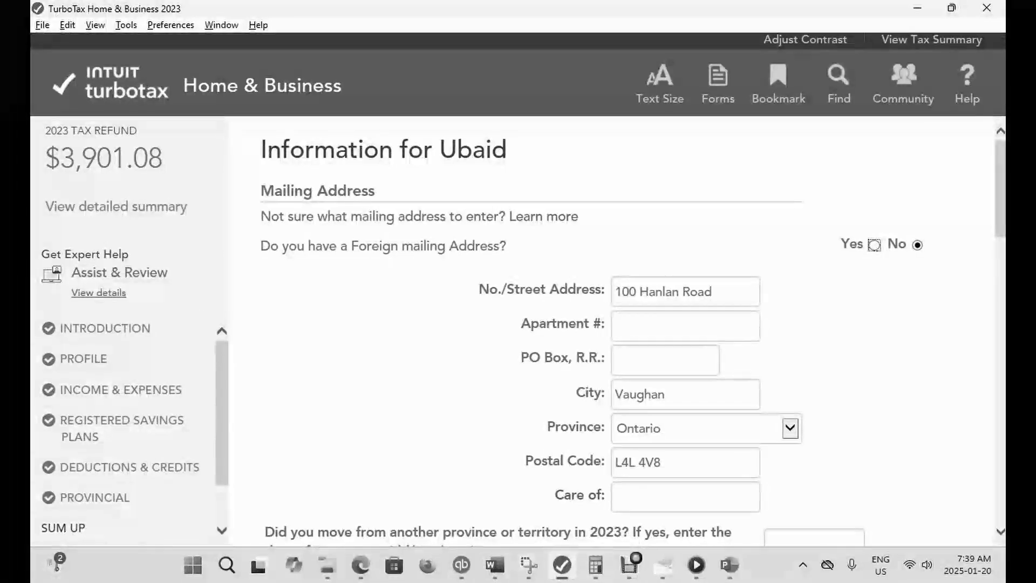
- Reopen the T4 slip's Other boxes from the forms, clear box 67 and enter 28.41 for other taxable benefits in box 40
left_click(717, 84)
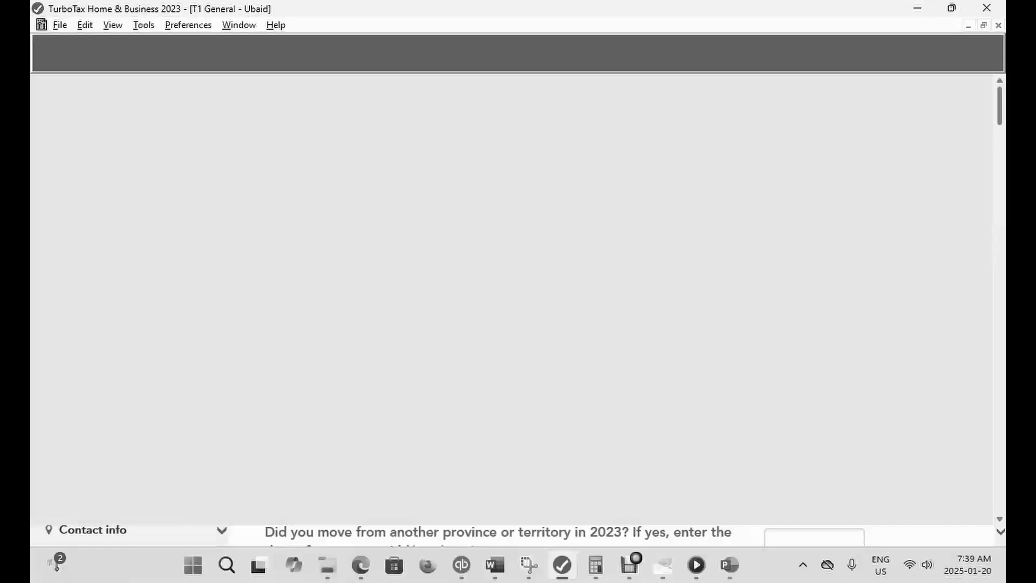
key("ctrl+f")
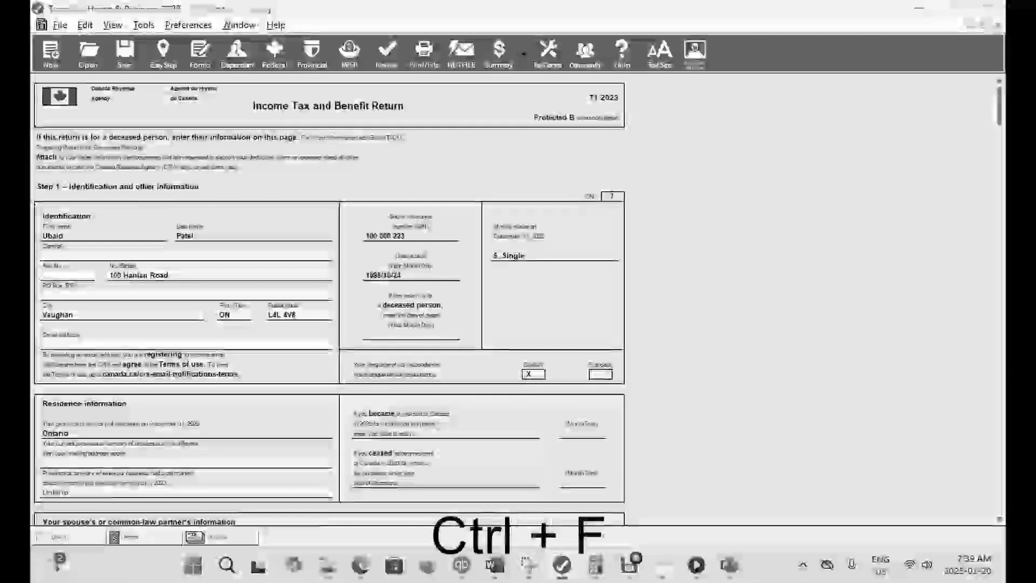
type("T")
key("Return")
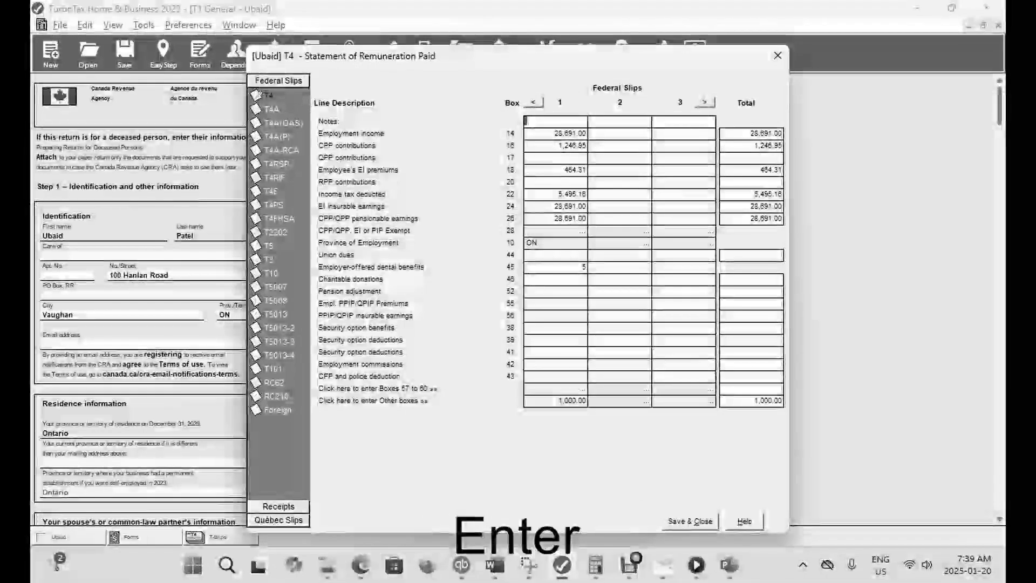
left_click(562, 400)
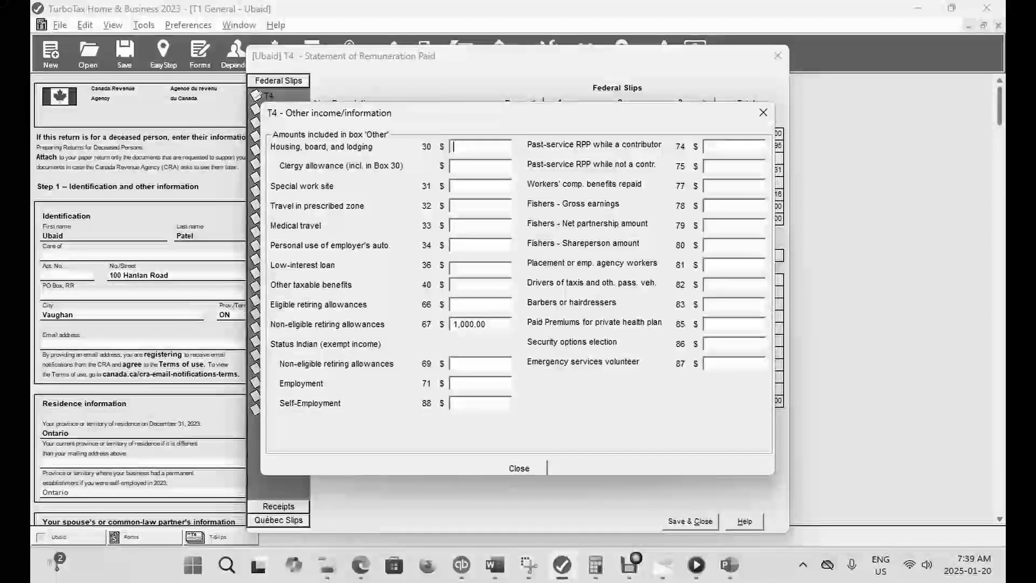
double_click(470, 324)
key("BackSpace")
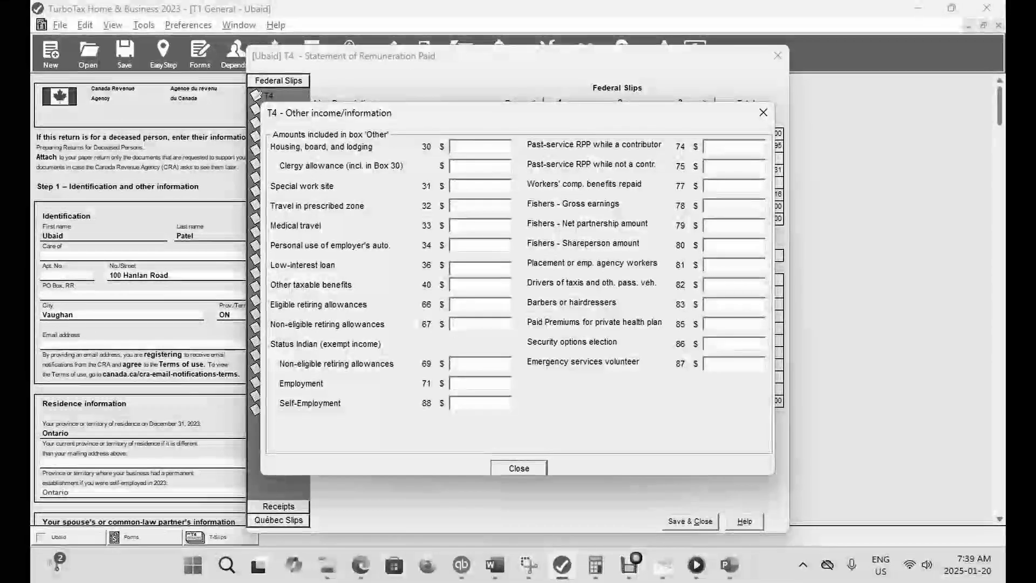
left_click(455, 285)
type("28.41")
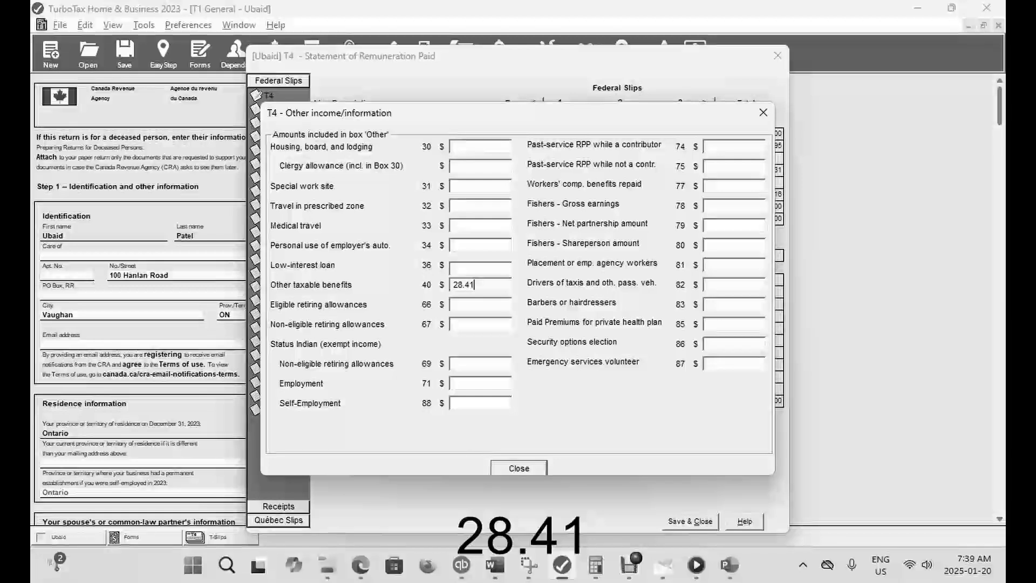
- Enter 1,000 for Status Indian non-eligible retiring allowances in box 69, save the T4 slip and check the refund in EasyStep
left_click(455, 364)
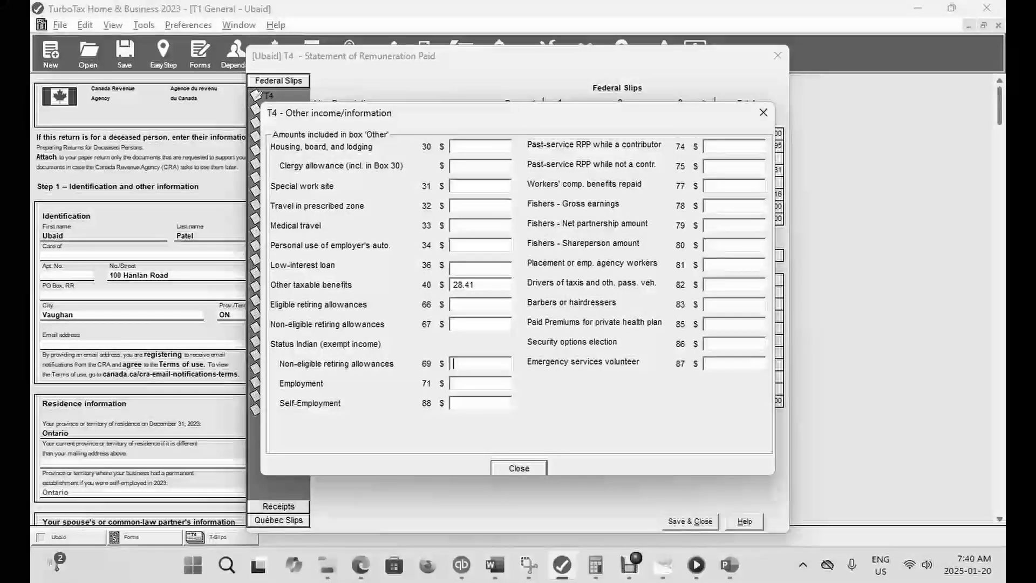
type("000")
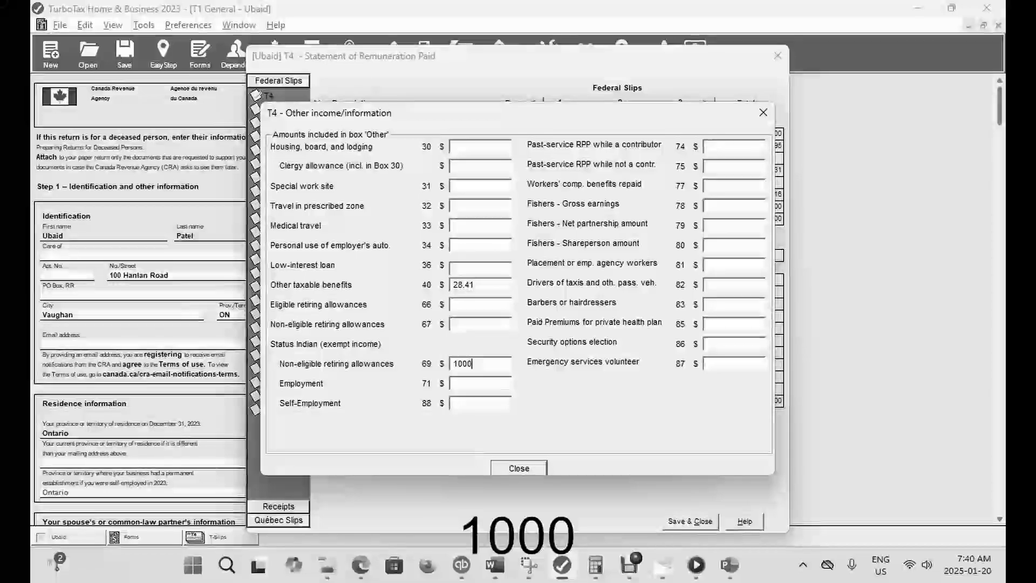
key("Return")
left_click(691, 521)
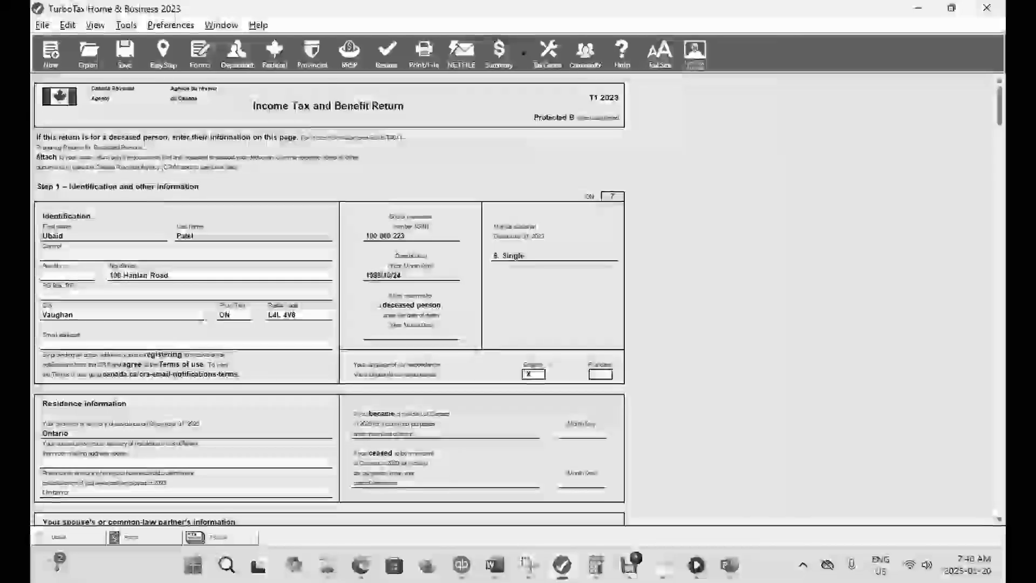
left_click(164, 54)
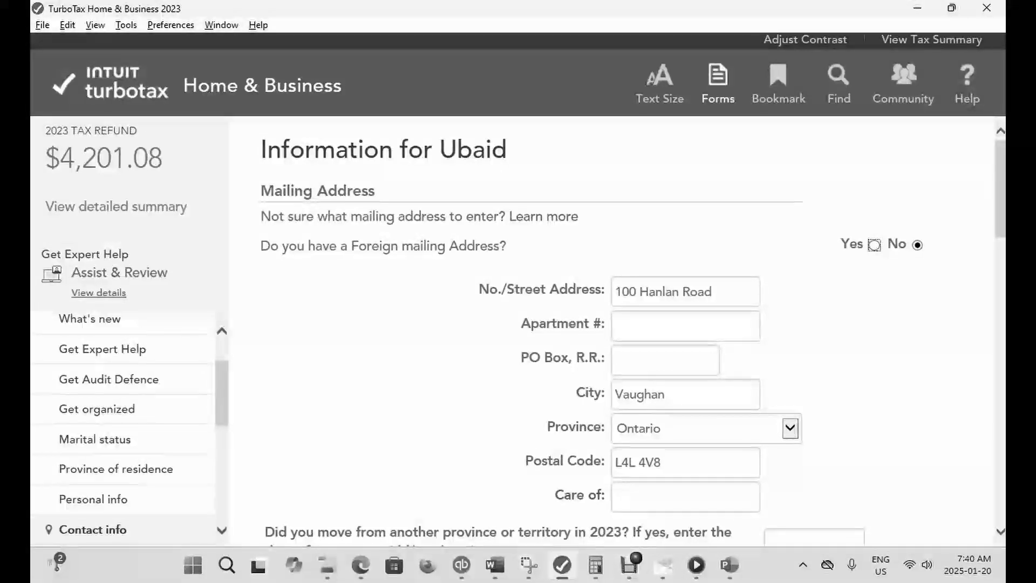
- Return to the forms, reopen the T4 slip's Other boxes and clear the Status Indian non-eligible retiring allowances amount in box 69
left_click(717, 84)
key("ctrl+f")
type("T4")
key("Return")
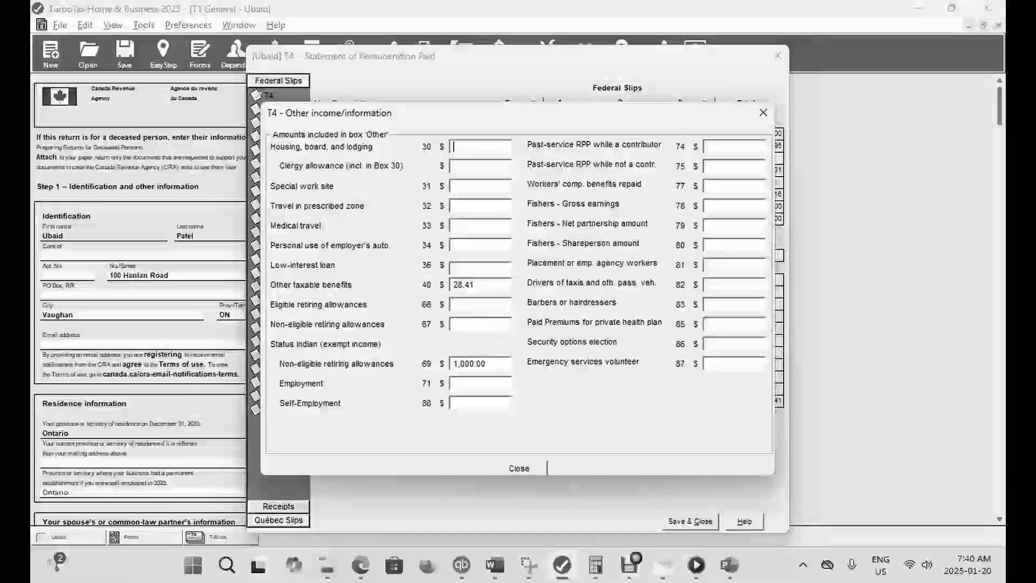
key("BackSpace")
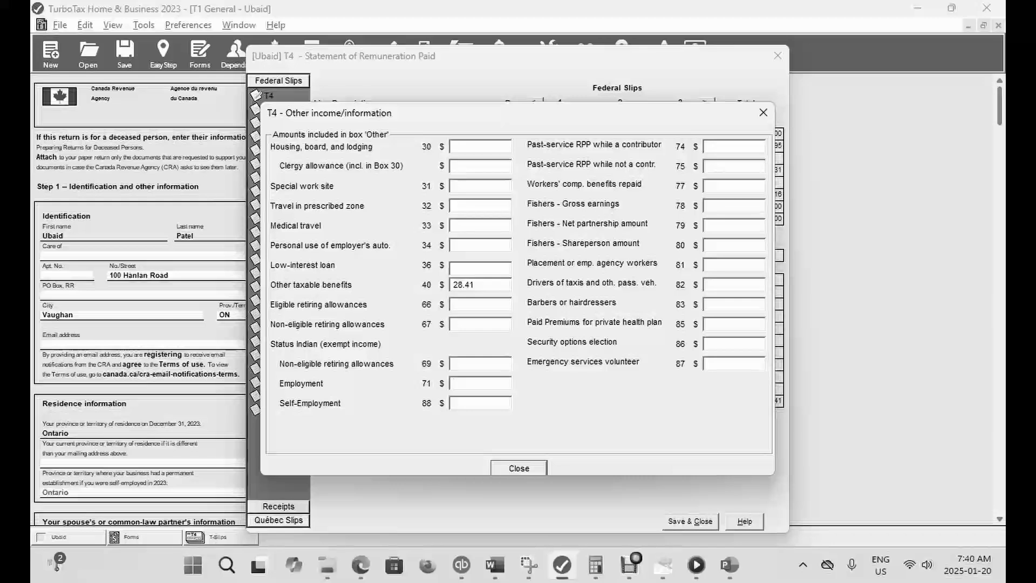
- Enter 10,000 for Status Indian employment income in box 71, save the T4 slip and check the refund in EasyStep
type("10000")
key("Tab")
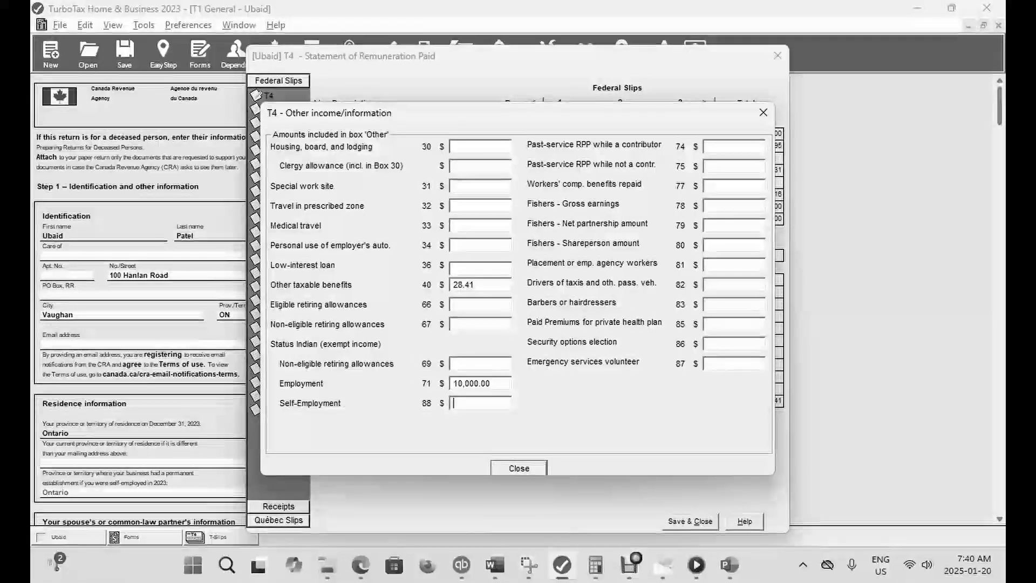
key("Return")
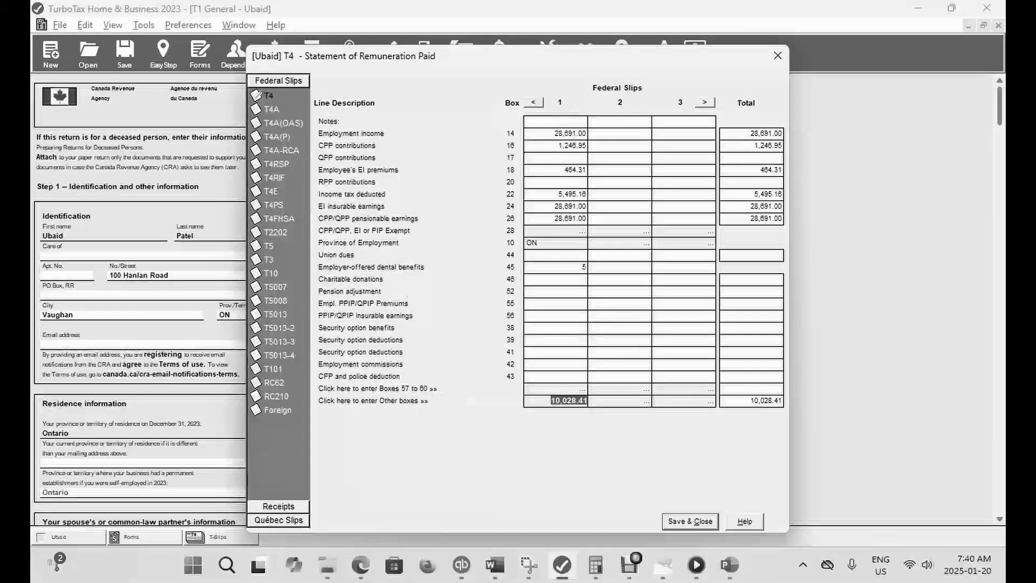
key("Return")
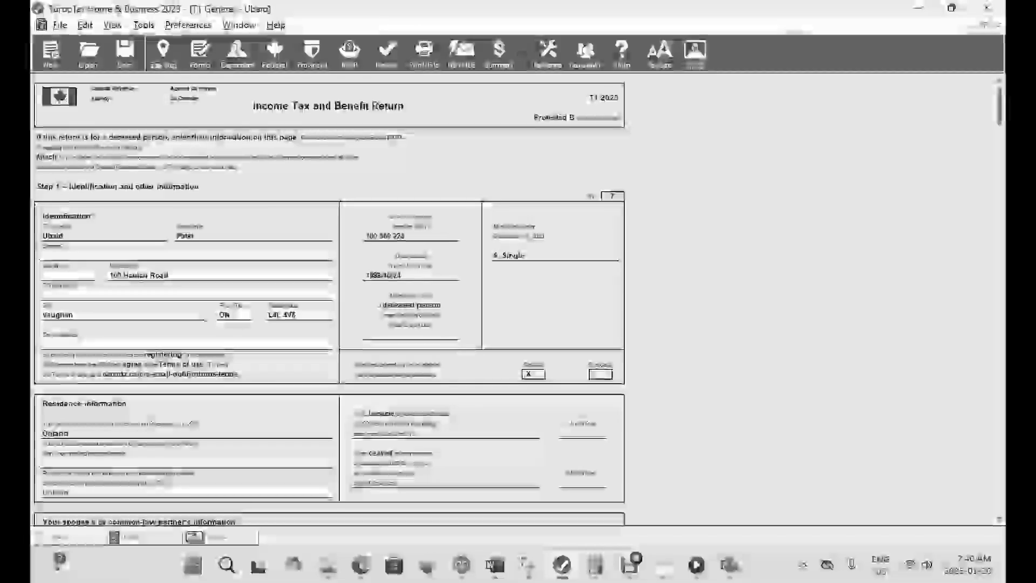
left_click(164, 54)
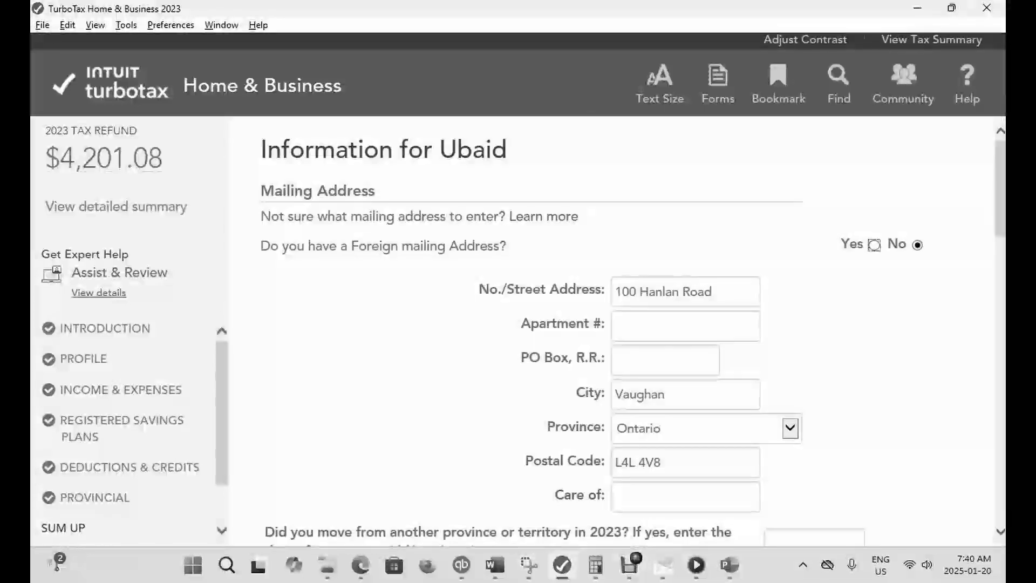
- Return to the forms, reopen the T4 slip's Other boxes and clear the Status Indian employment amount in box 71
left_click(718, 84)
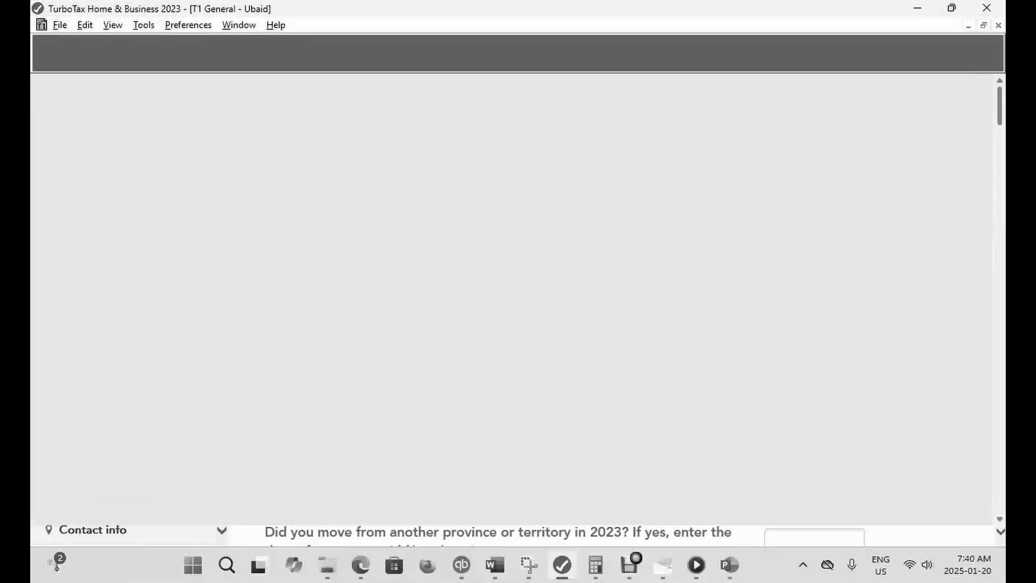
key("ctrl+f")
type("T")
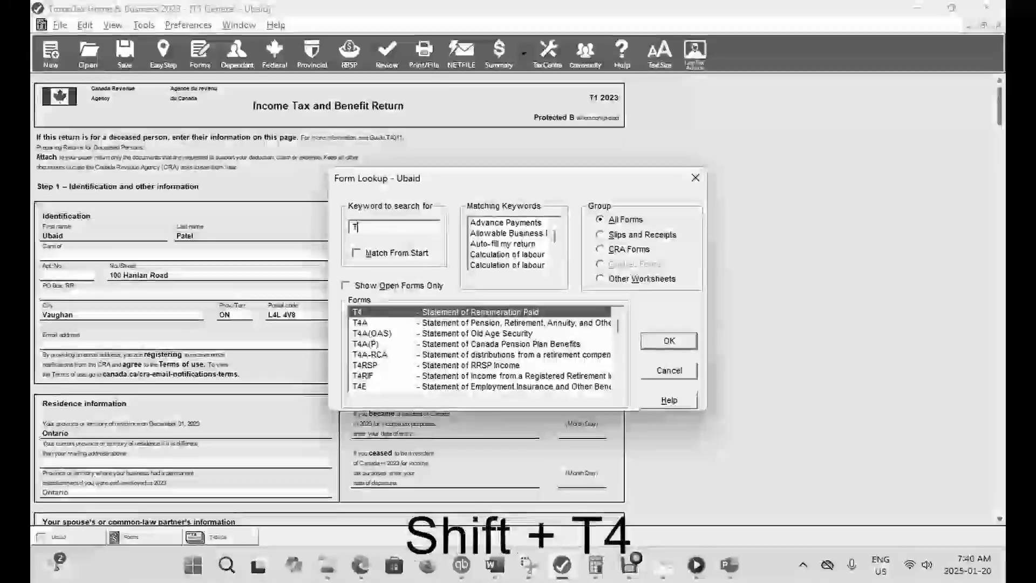
type("4")
key("Return")
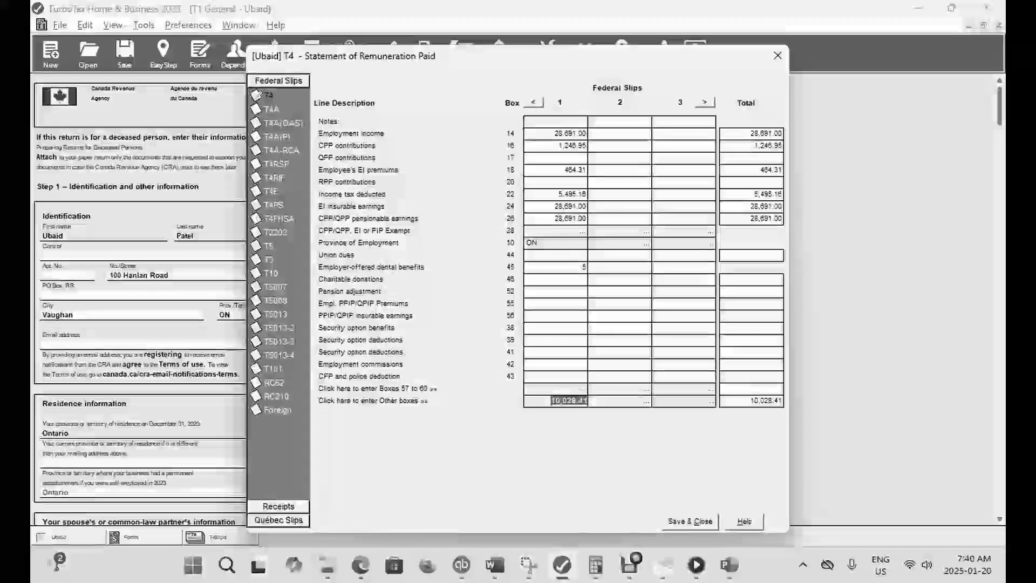
double_click(568, 401)
double_click(476, 383)
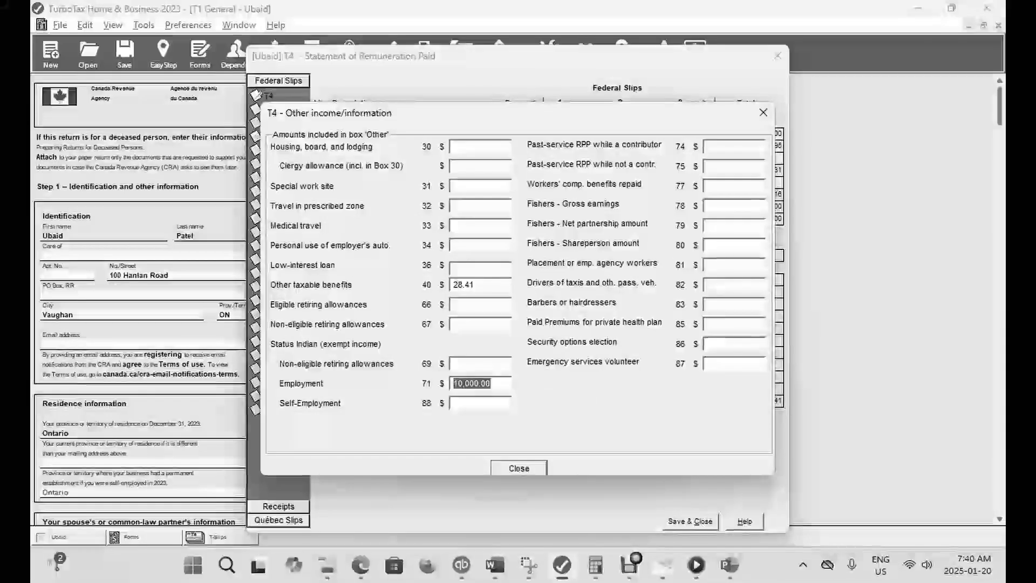
key("BackSpace")
- Enter 1,000 for Status Indian self-employment income in box 88, save the T4 slip and check the refund in EasyStep
left_click(476, 403)
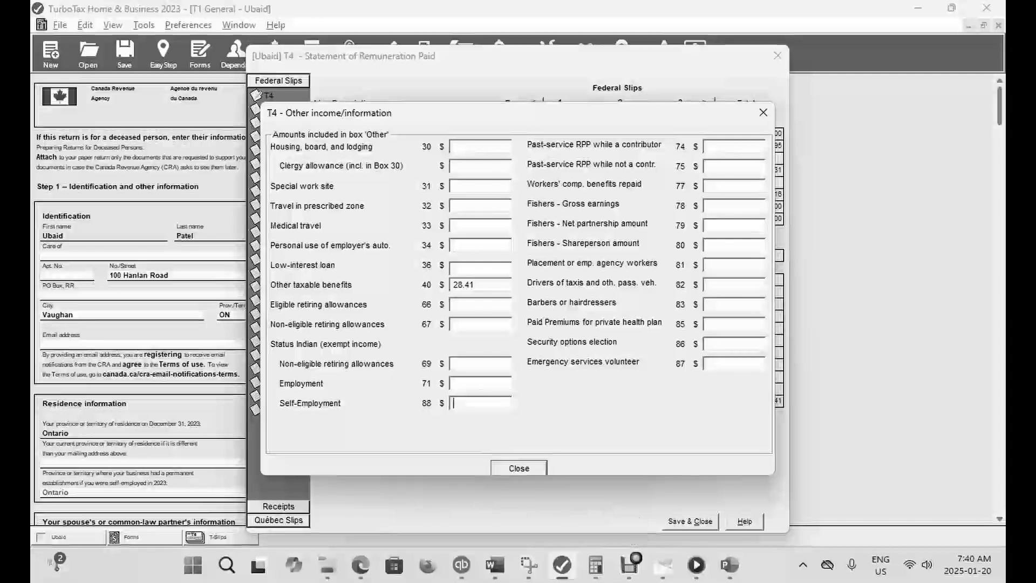
type("1000")
key("Tab")
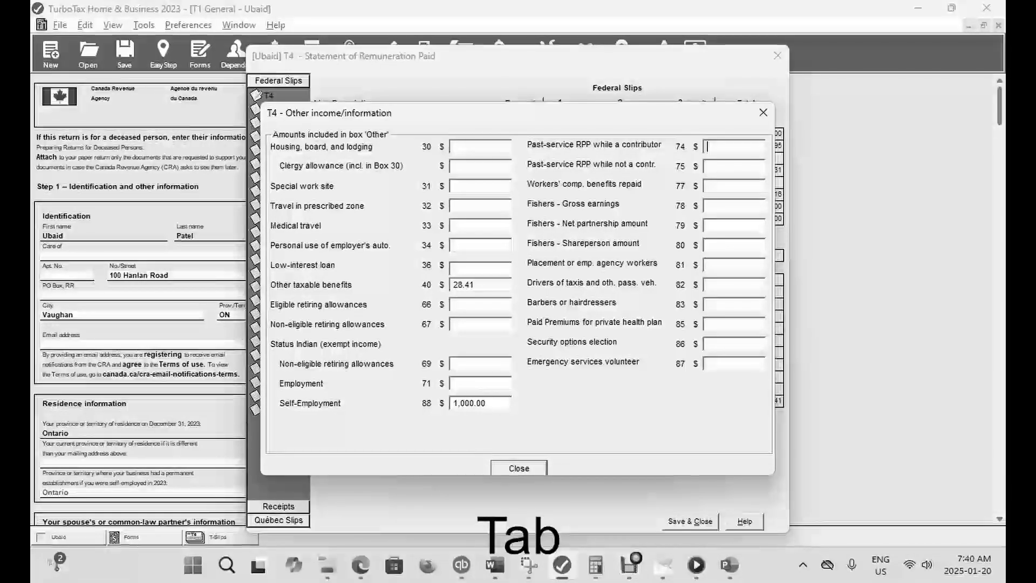
left_click(519, 469)
left_click(691, 521)
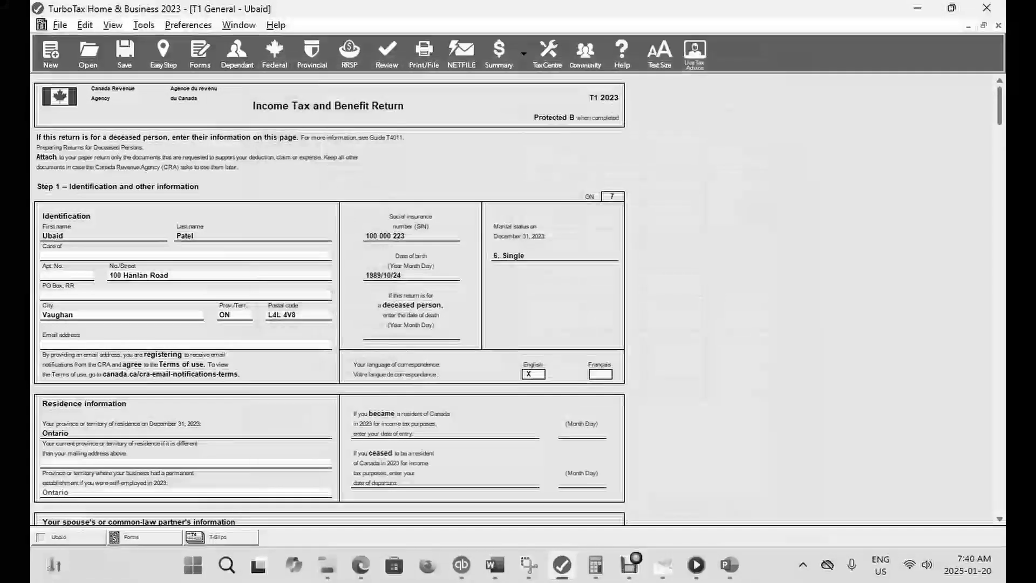
left_click(163, 54)
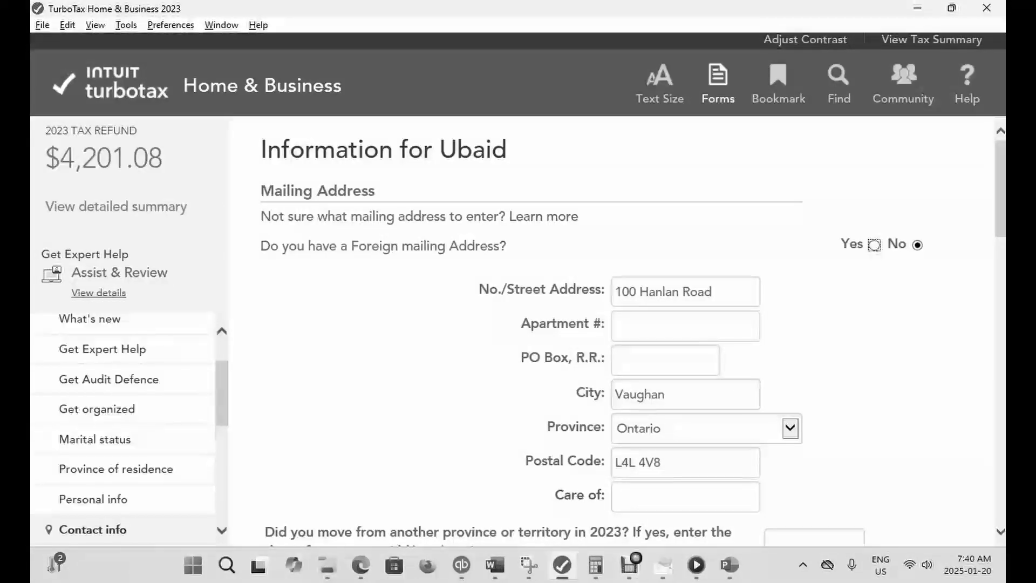
- Return to the forms, reopen the T4 slip's Other boxes and clear the Status Indian self-employment amount in box 88
left_click(718, 88)
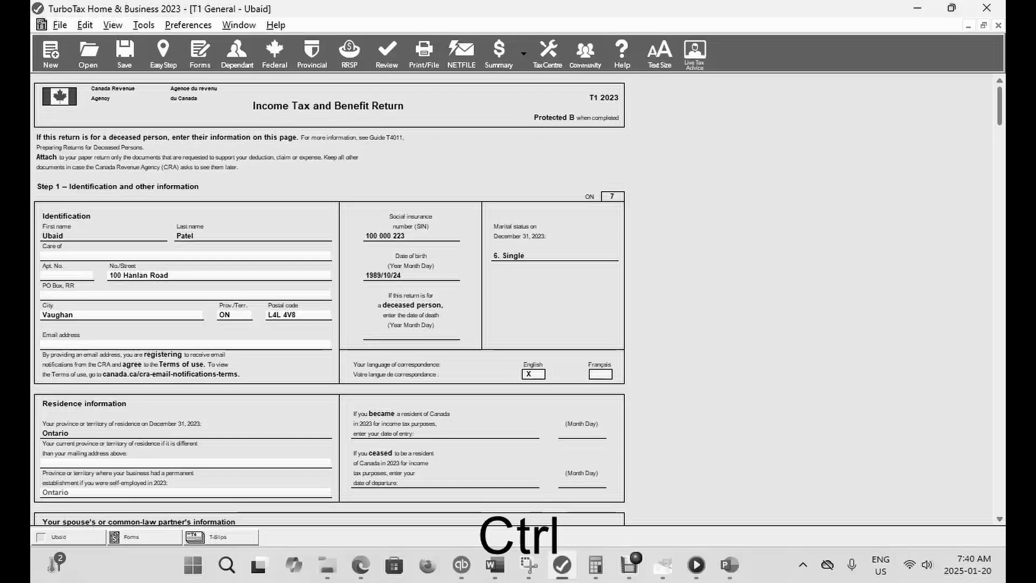
key("ctrl+f")
type("T4")
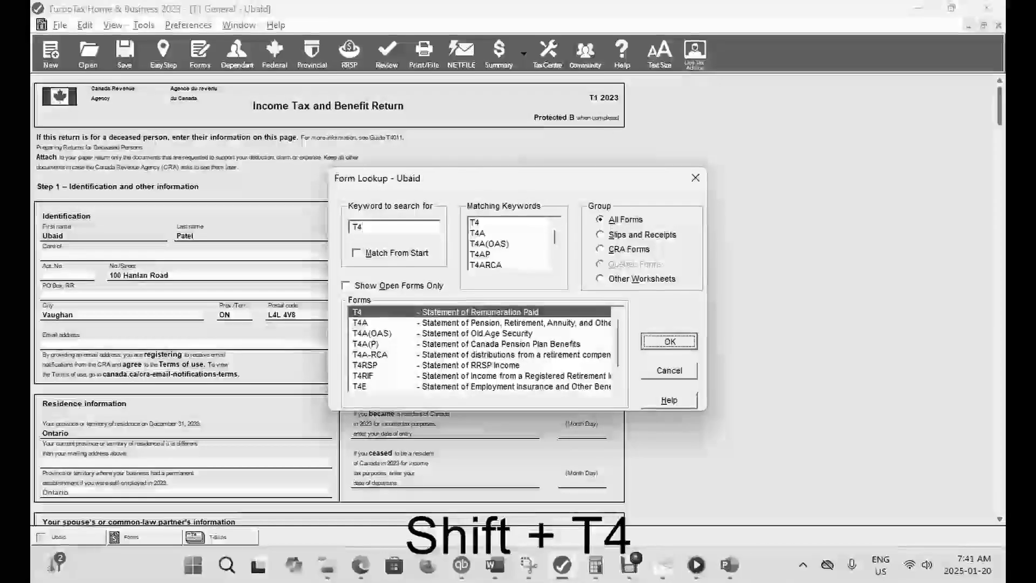
key("Return")
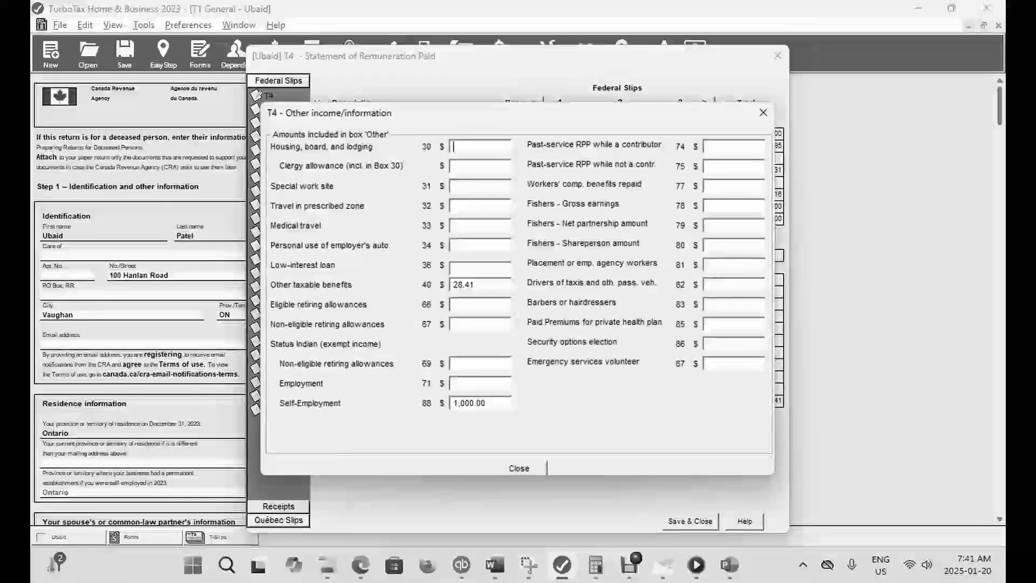
left_click_drag(487, 404, 469, 404)
key("BackSpace")
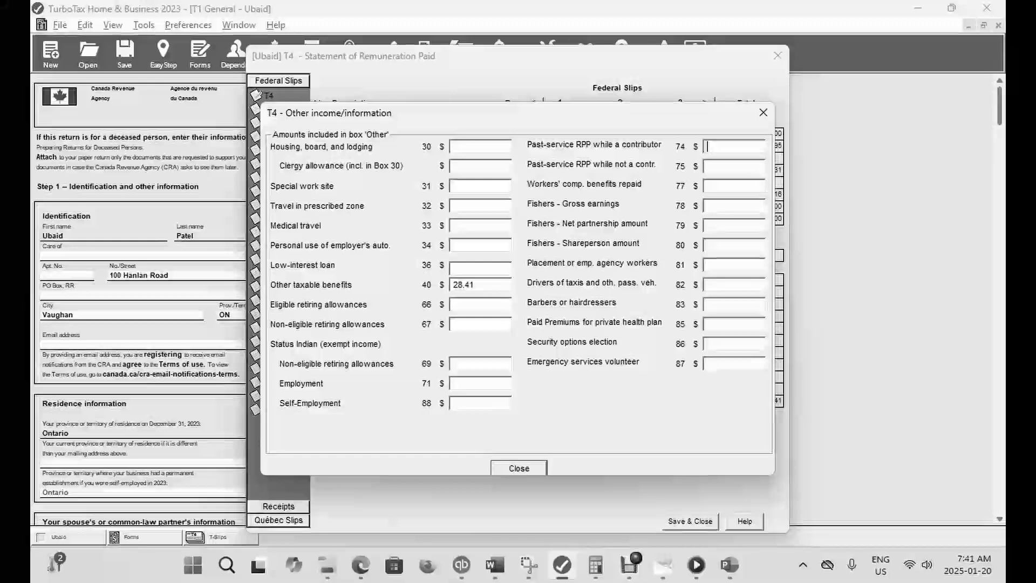
- Enter 1,000 for past-service RPP while a contributor in box 74, save the T4 slip and check the refund in EasyStep
type("1")
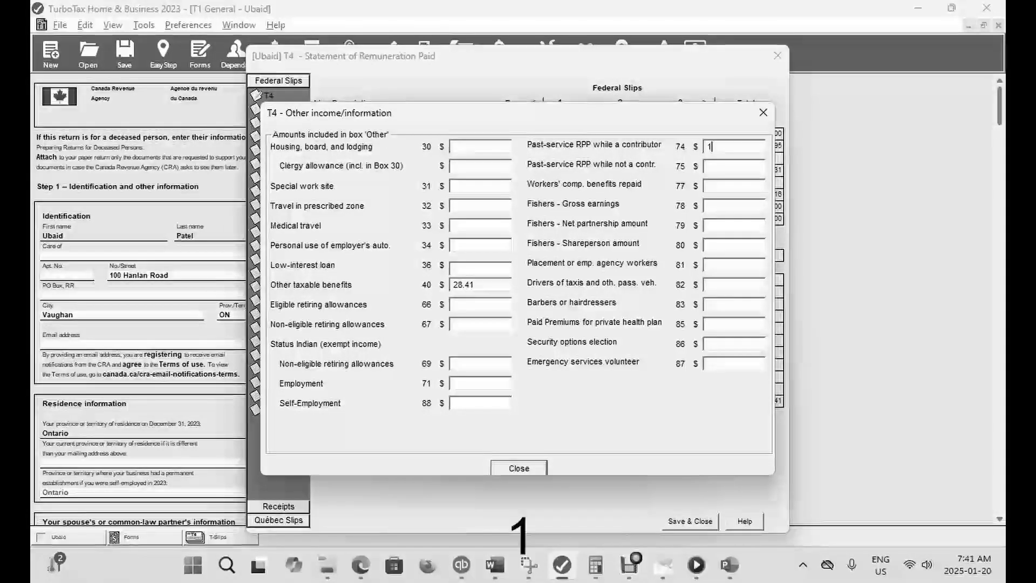
key("Tab")
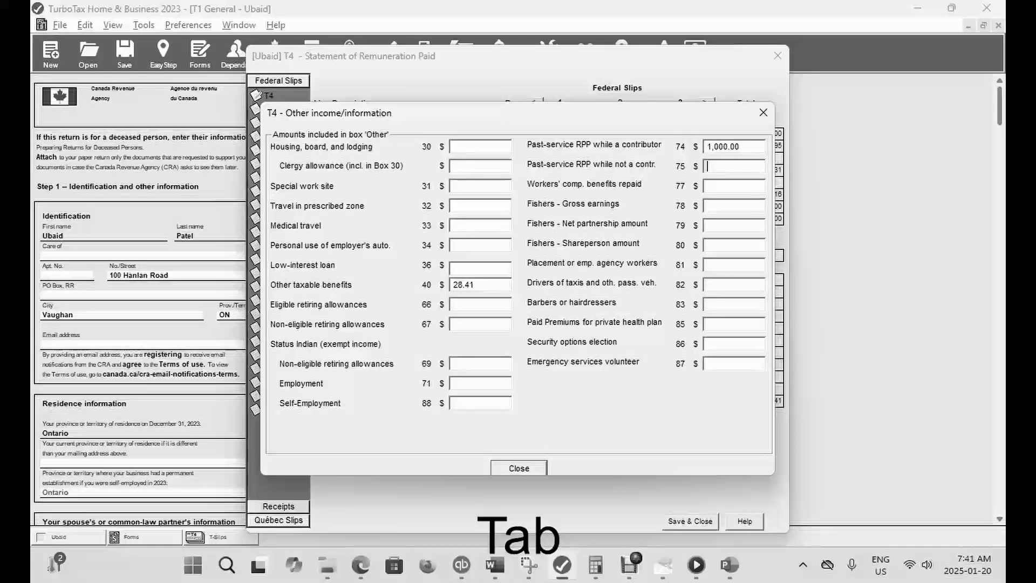
left_click(520, 468)
left_click(690, 522)
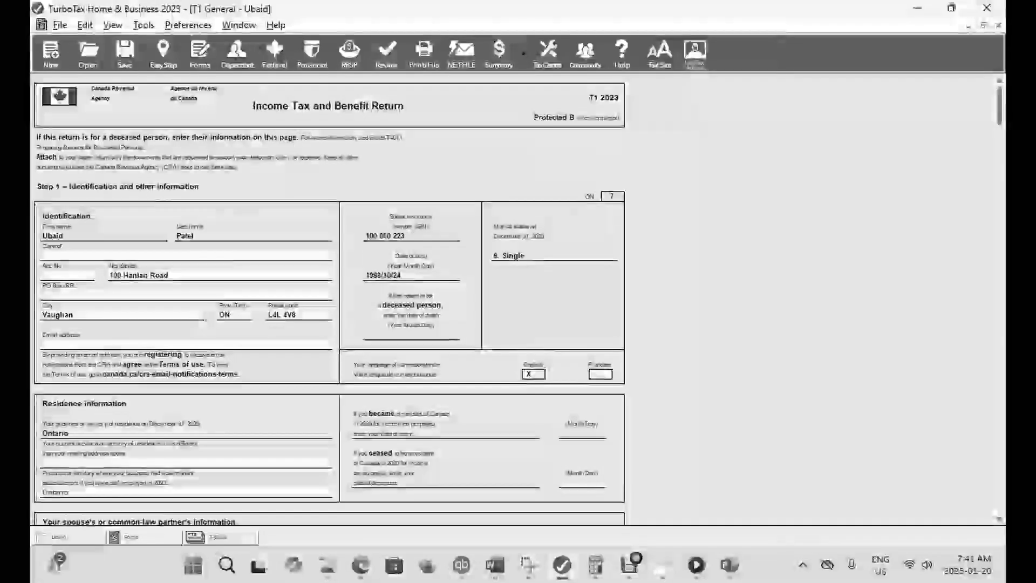
left_click(163, 54)
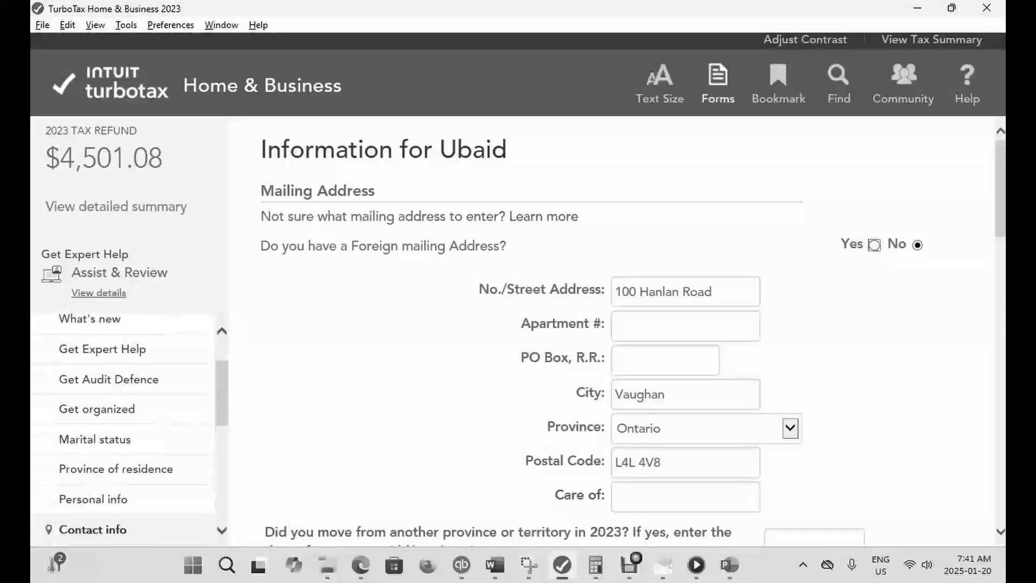
- Return to the forms, reopen the T4 slip's Other boxes and clear the past-service RPP while a contributor amount in box 74
left_click(719, 83)
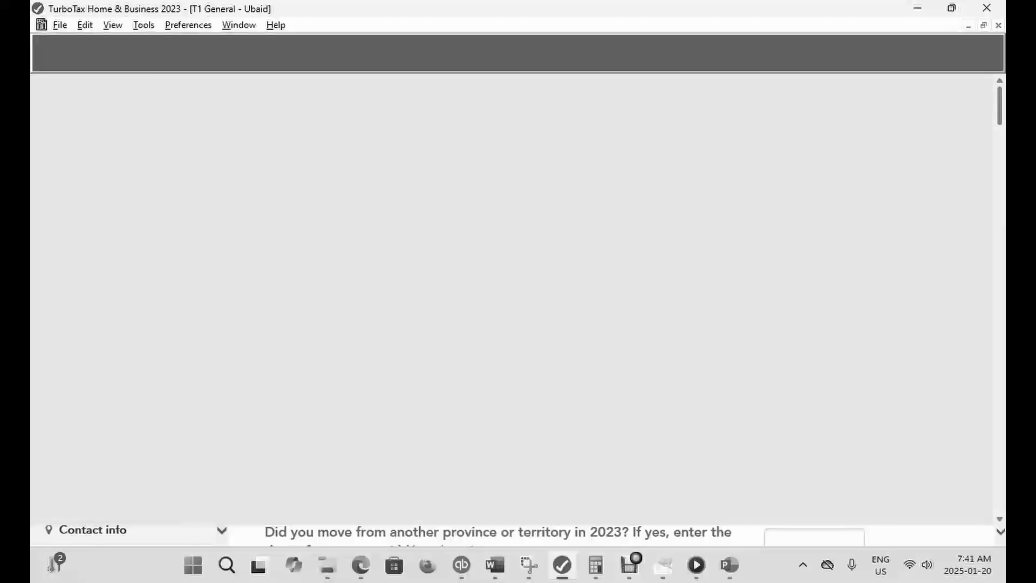
key("ctrl+f")
type("T4")
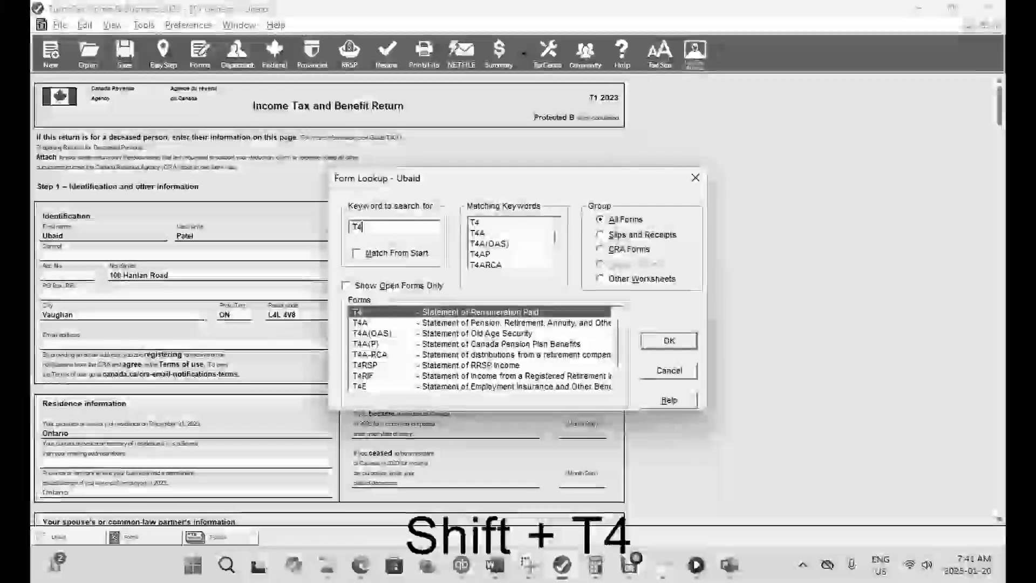
key("Return")
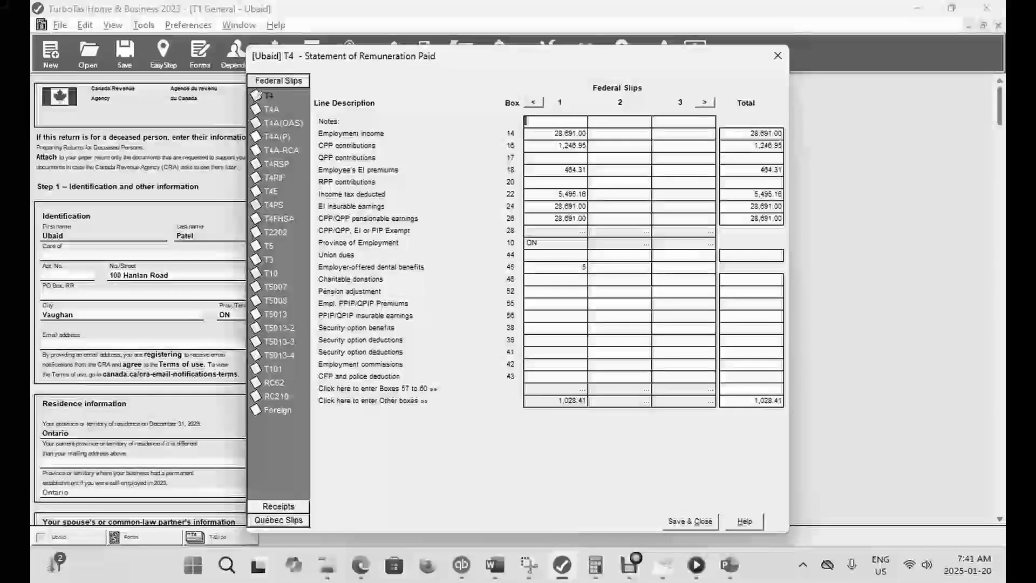
left_click(571, 400)
double_click(724, 146)
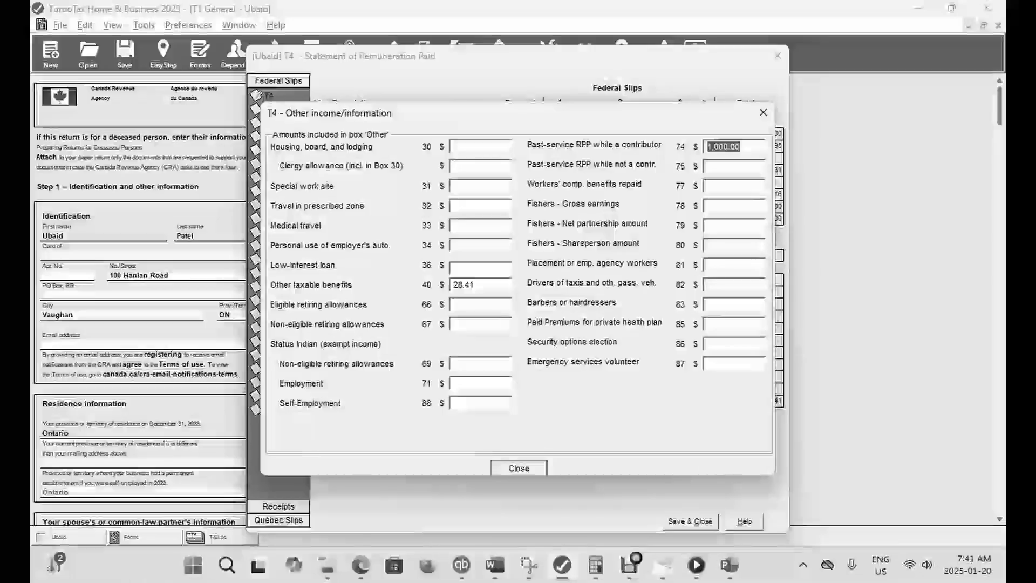
key("BackSpace")
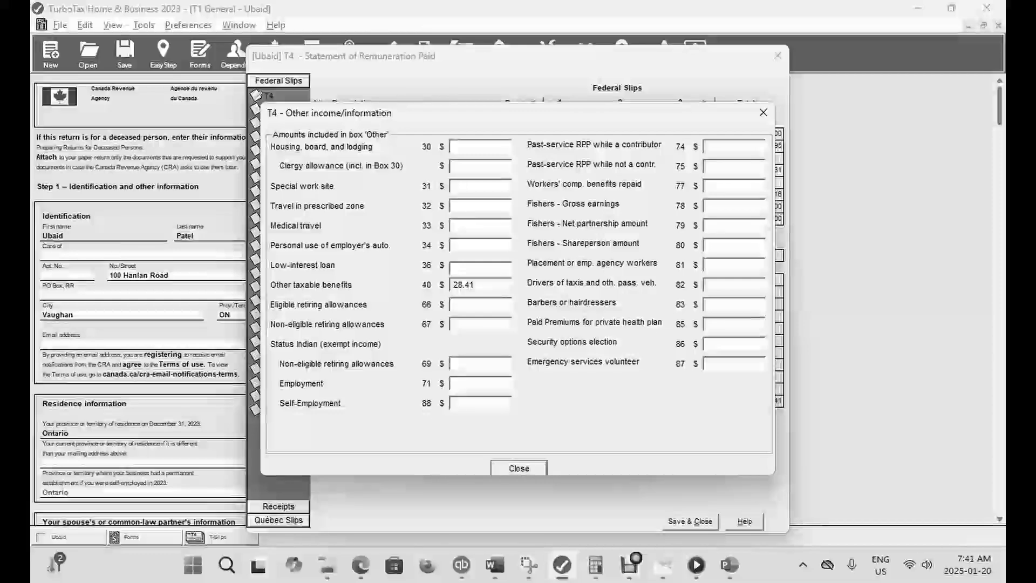
- Enter 1,000 for past-service RPP while not a contributor in box 75, save the T4 slip and check the refund in EasyStep
left_click(726, 166)
type("1000")
key("Tab")
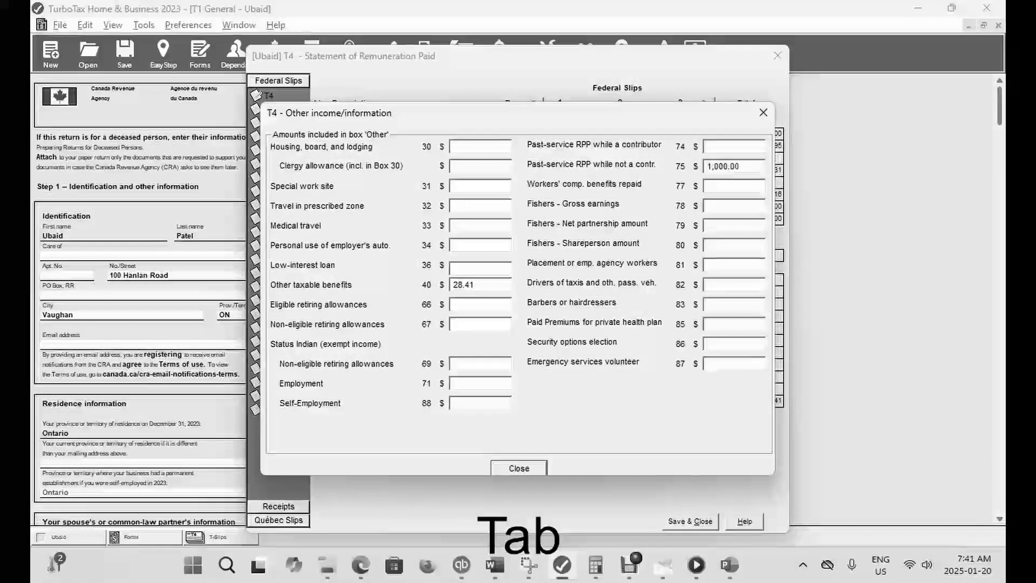
left_click(519, 469)
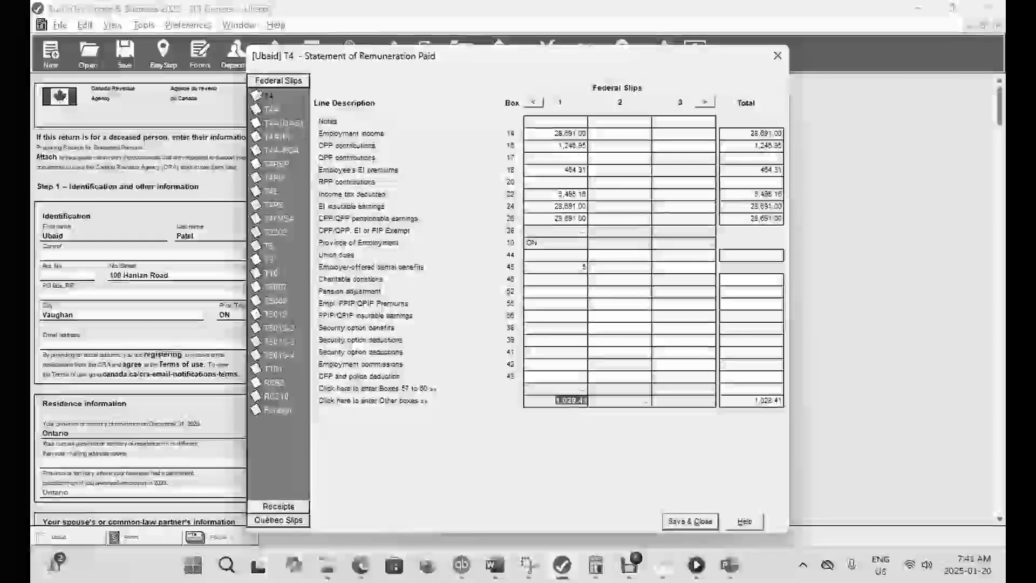
left_click(690, 522)
left_click(164, 54)
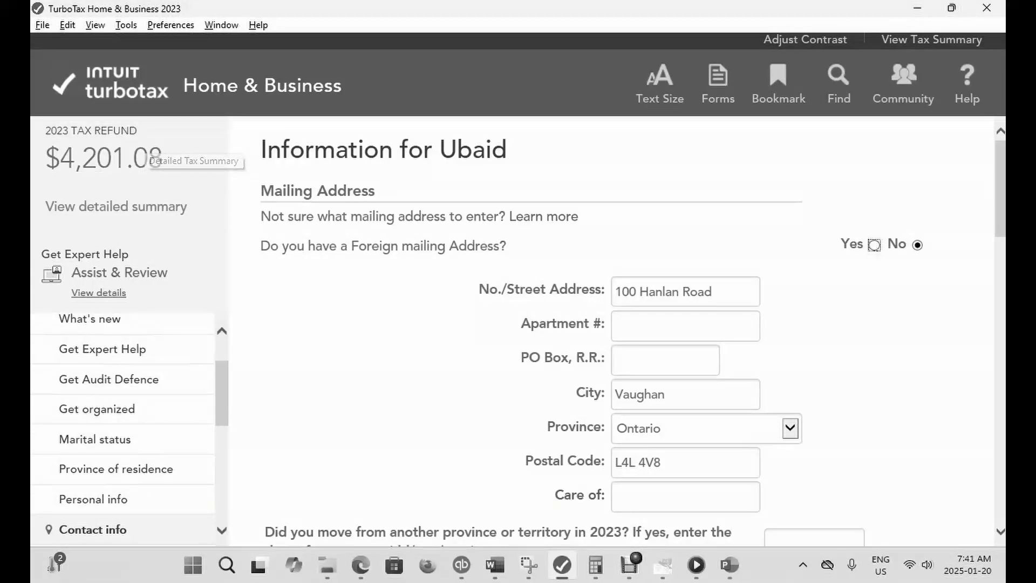
- Return to the forms, reopen the T4 slip's Other boxes and clear the past-service RPP while not a contributor amount in box 75
left_click(718, 84)
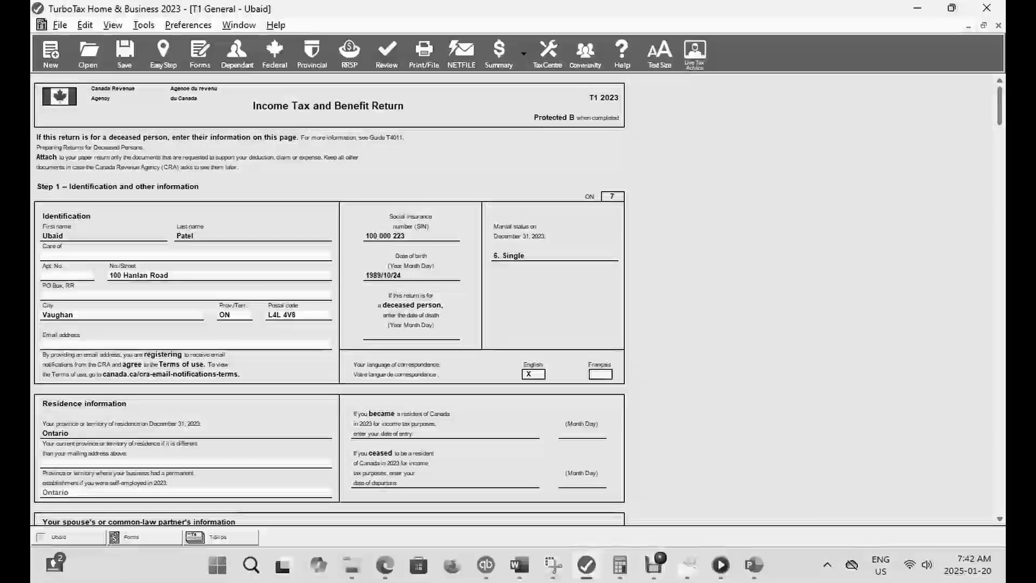
key("ctrl+f")
type("T4")
key("Return")
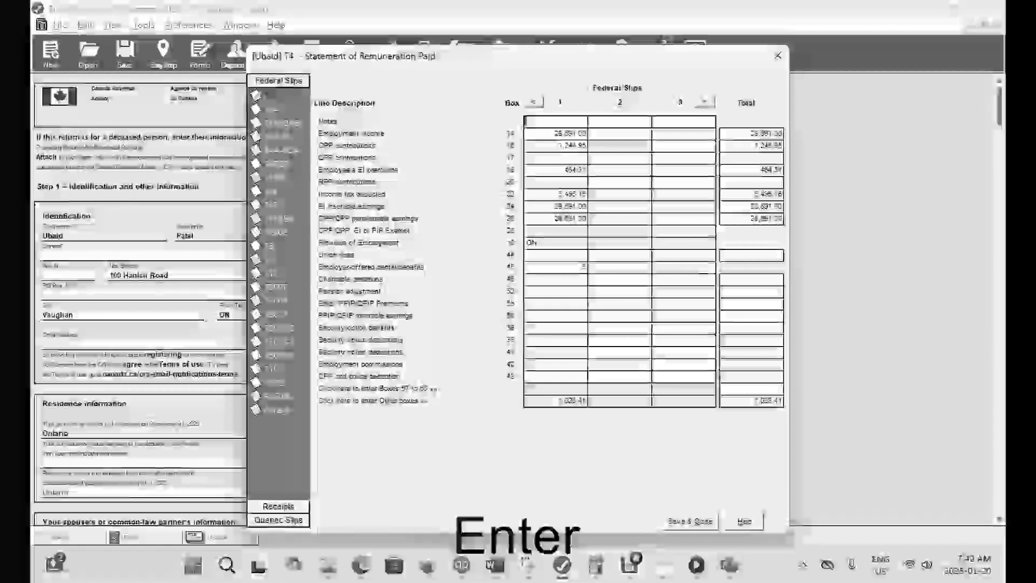
left_click(555, 401)
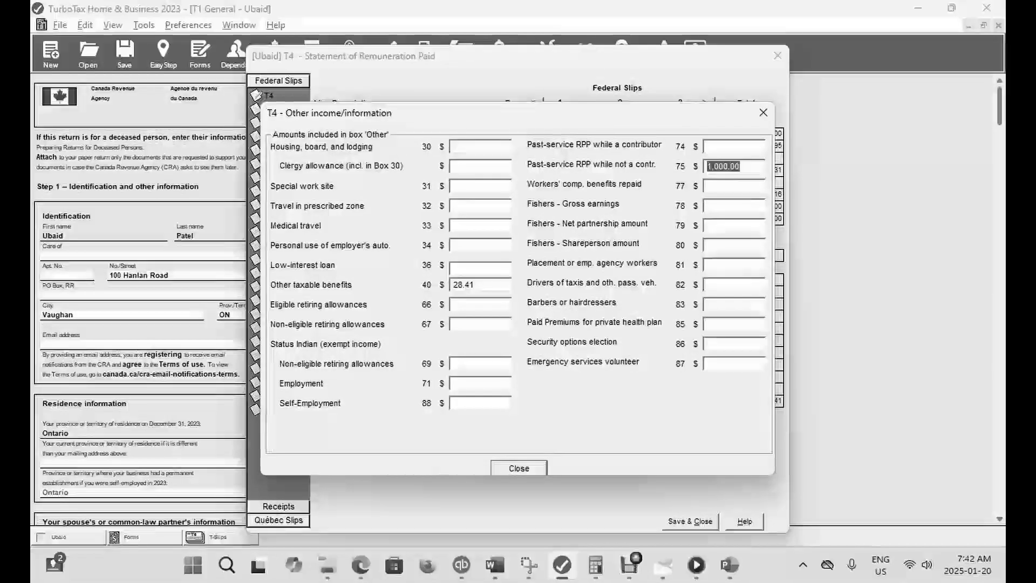
key("BackSpace")
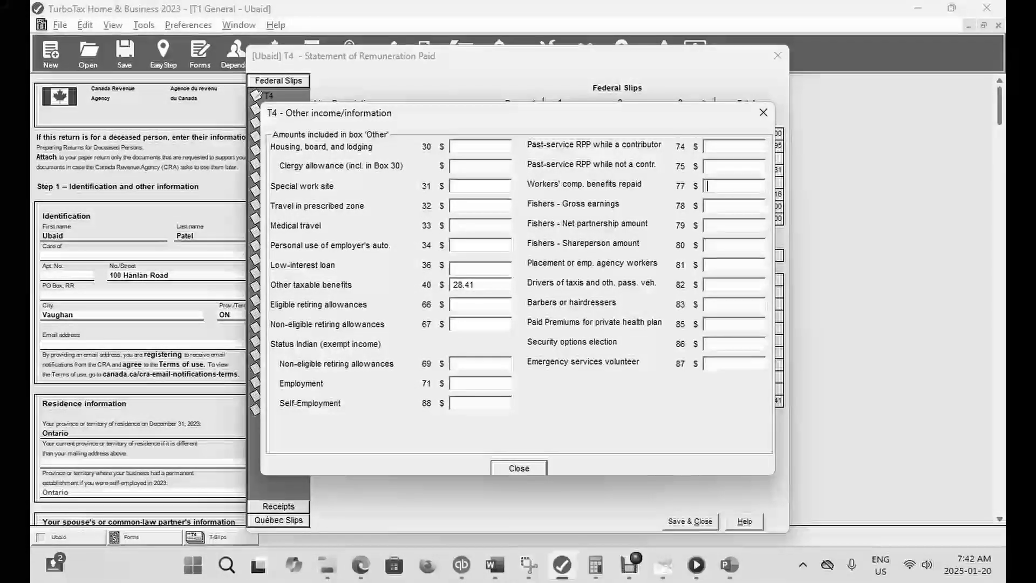
- Enter 1,000 for workers' compensation benefits repaid in box 77, save the T4 slip and check the refund in EasyStep
type("1000")
key("Tab")
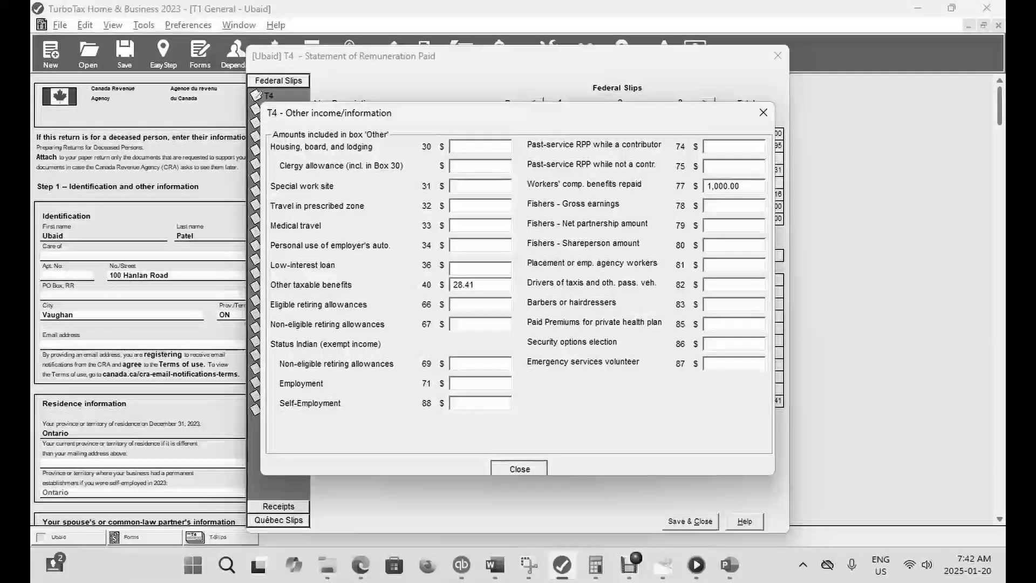
key("Escape")
key("Escape")
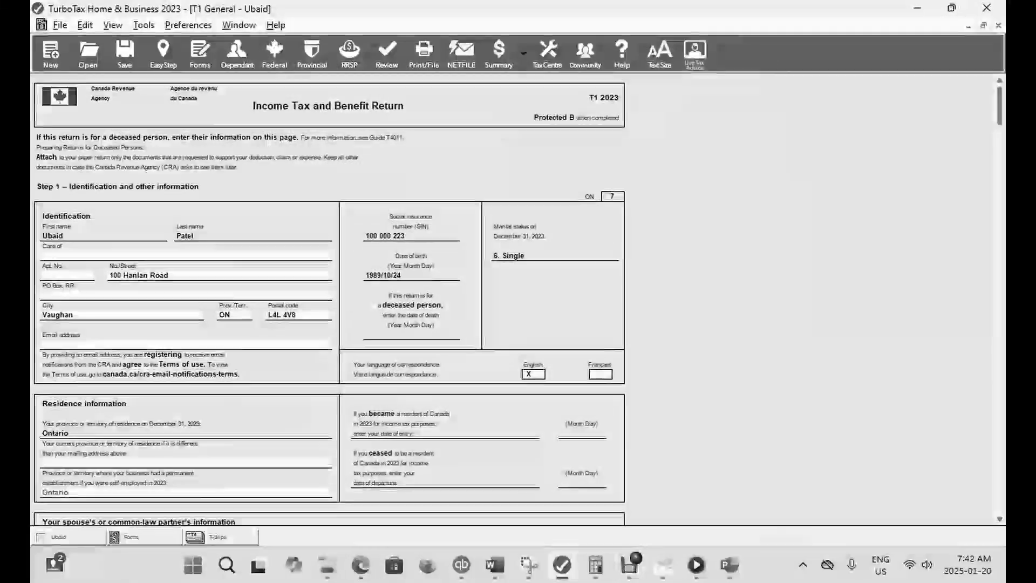
left_click(164, 54)
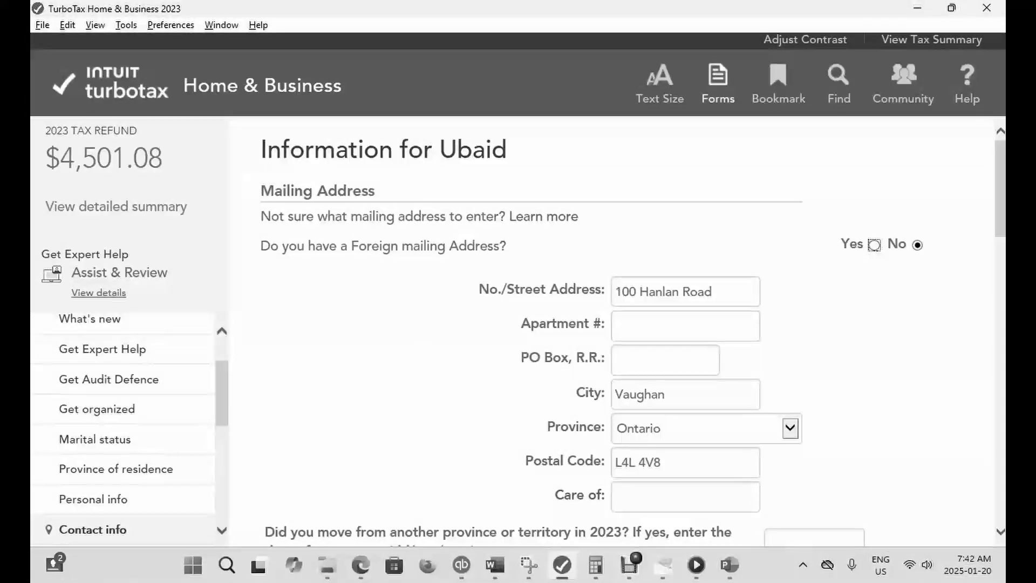
- Return to the forms, reopen the T4 slip's Other boxes and clear the workers' compensation benefits repaid amount in box 77
left_click(718, 84)
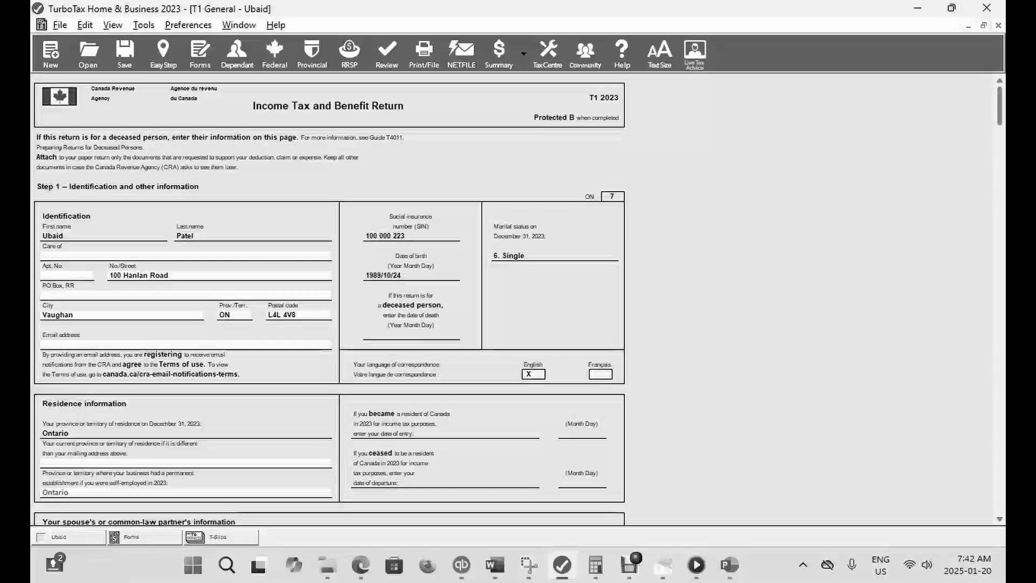
key("ctrl+f")
type("T4")
key("Return")
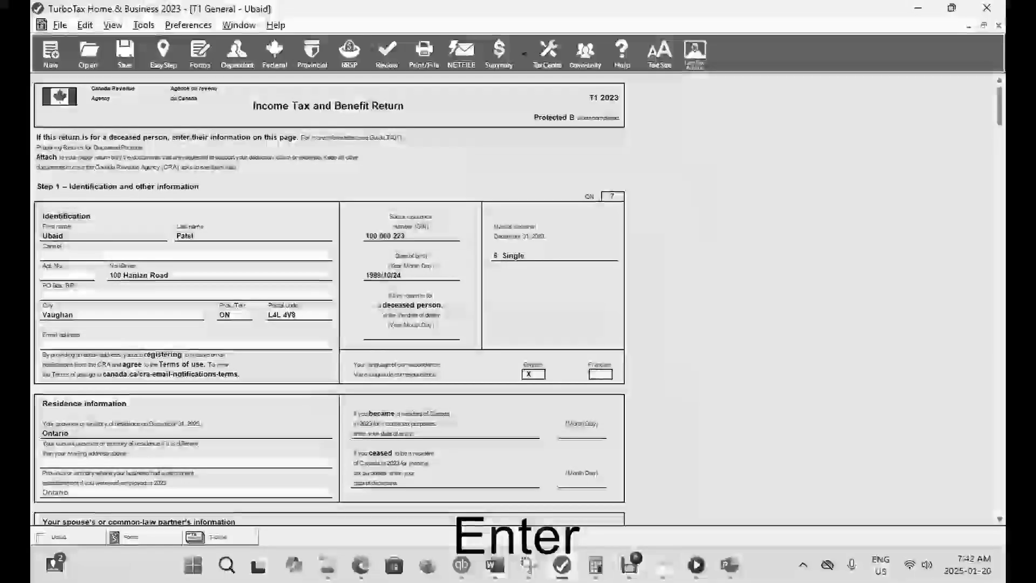
left_click(561, 400)
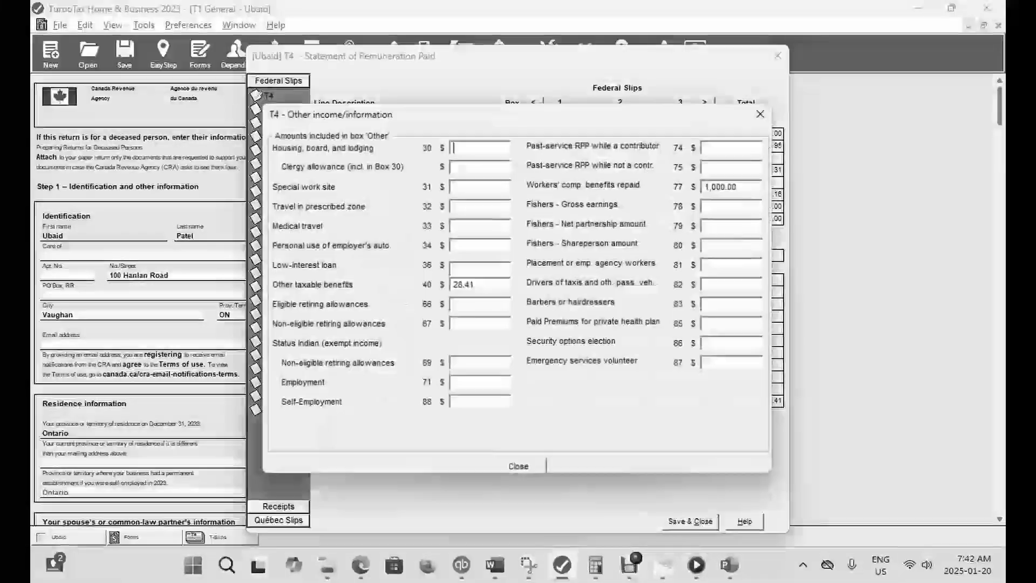
double_click(723, 186)
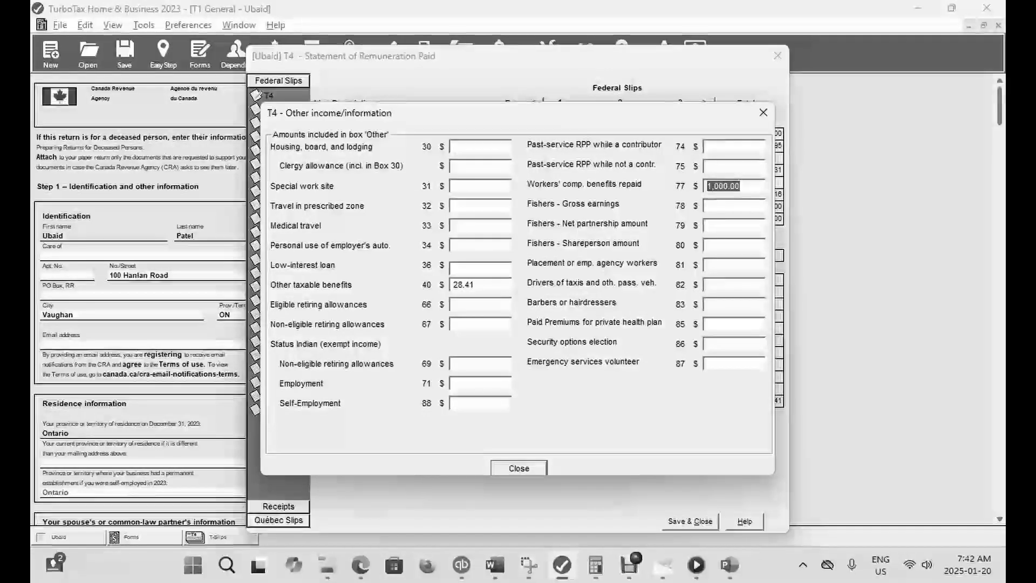
key("BackSpace")
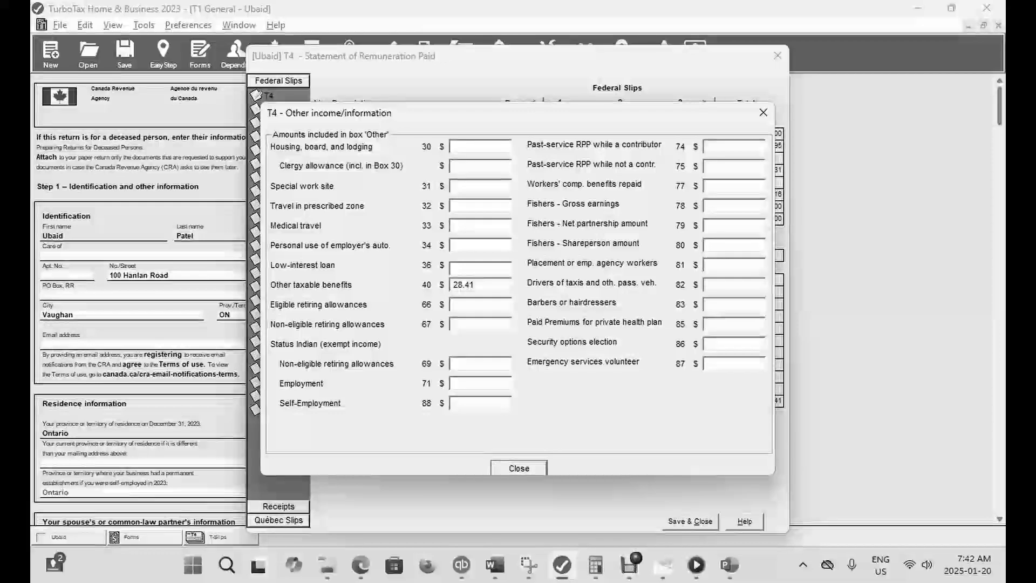
- Enter 1,000 for fishers' gross earnings in box 78, save the T4 slip and check the refund in EasyStep
type("1000")
key("Tab")
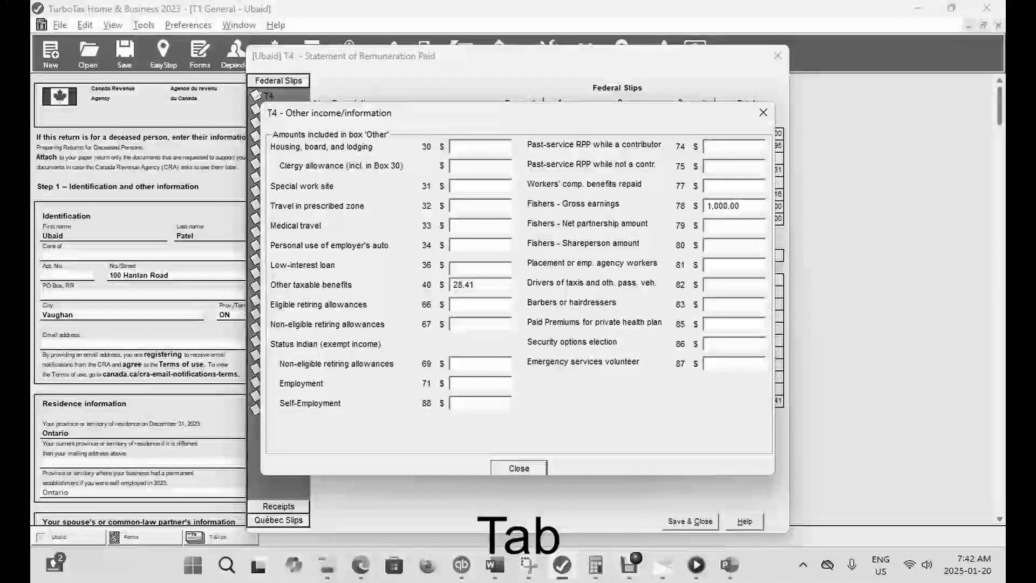
left_click(520, 468)
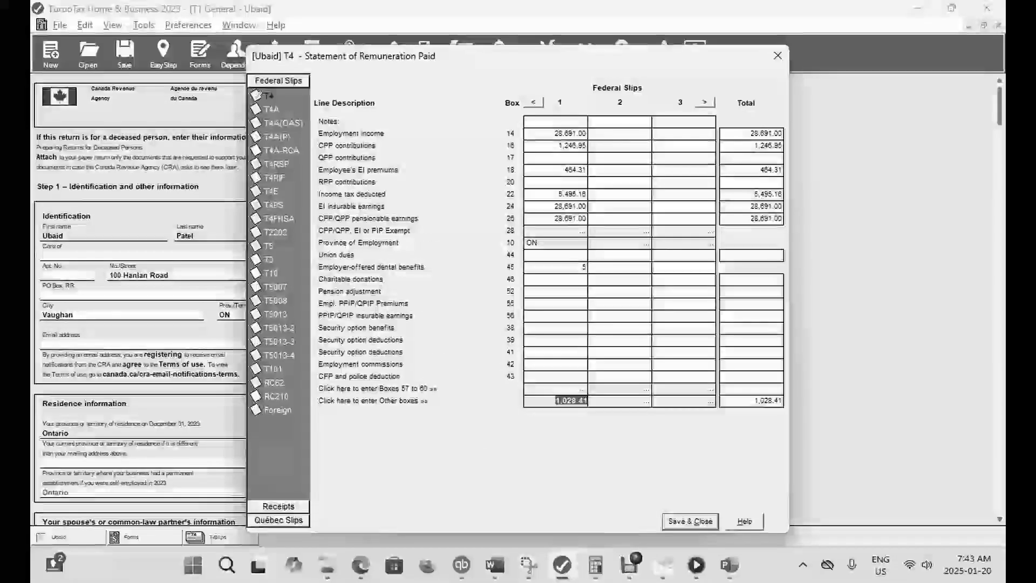
left_click(691, 522)
left_click(163, 54)
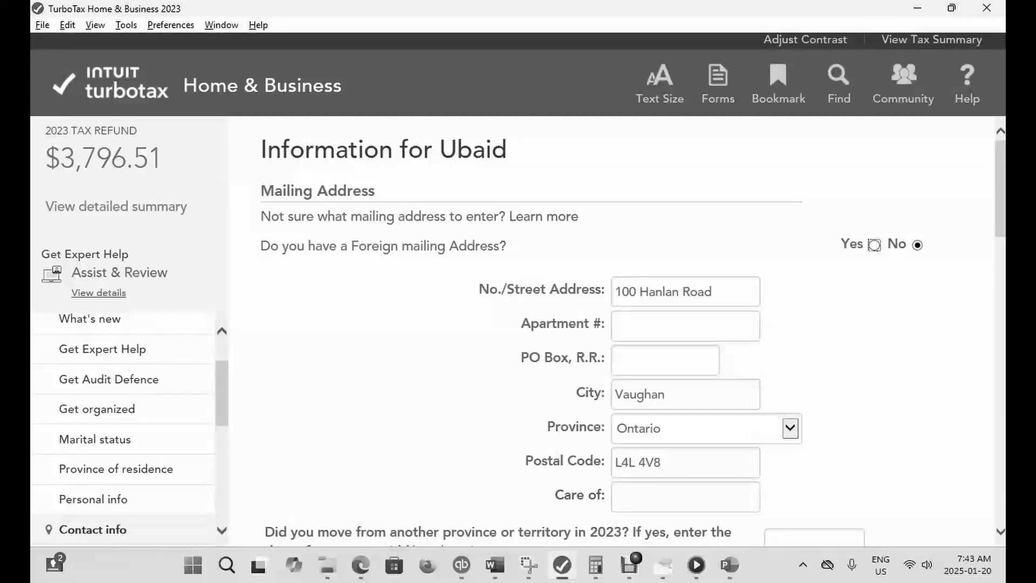
- Return to the forms, reopen the T4 slip's Other boxes and clear the fishers' gross earnings amount in box 78
key("ctrl+f")
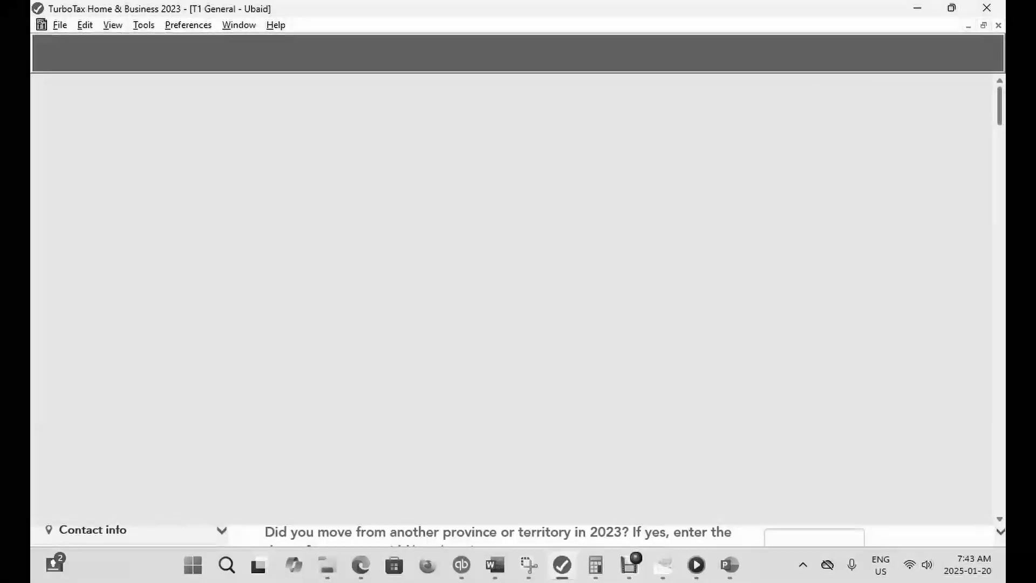
type("T4")
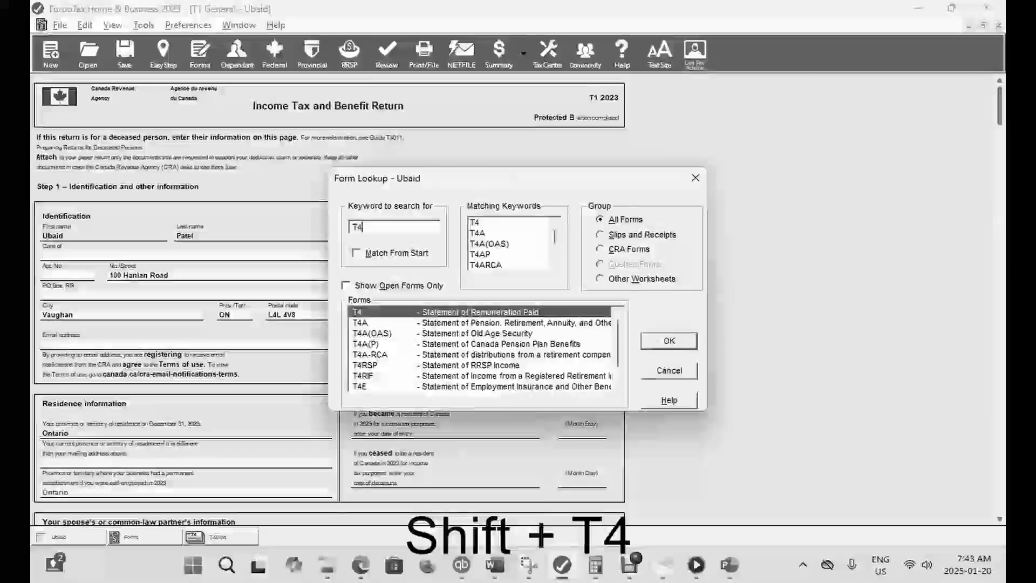
key("Return")
left_click(556, 400)
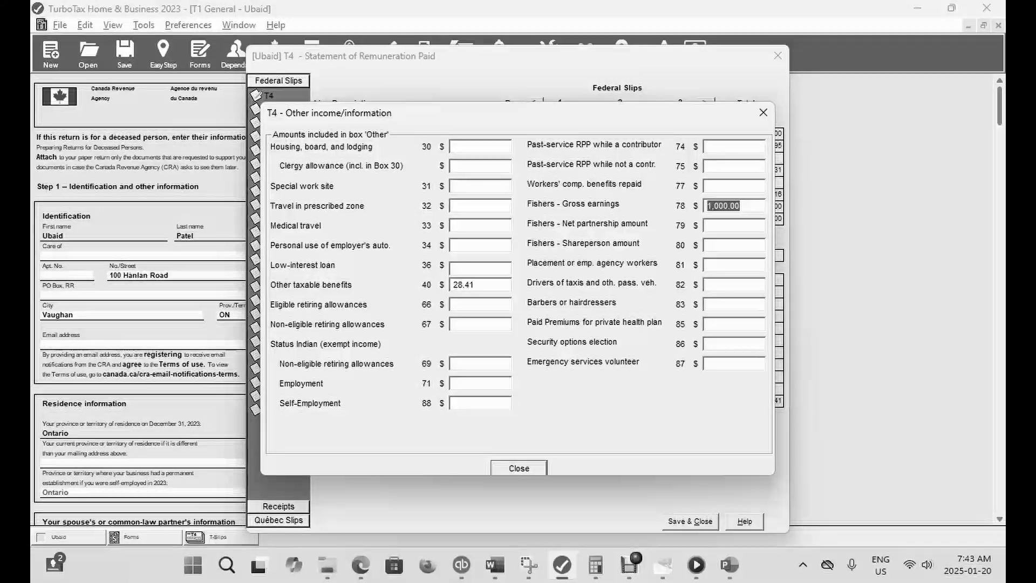
key("BackSpace")
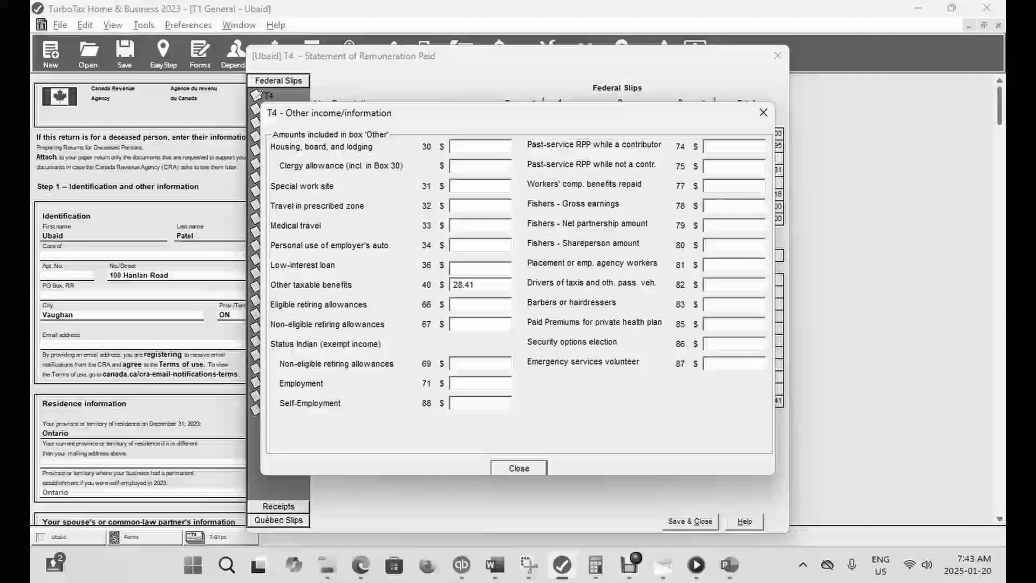
- Enter 1,000 for the fishers' net partnership amount in box 79, save the T4 slip and check the refund in EasyStep
type("1000")
key("Tab")
left_click(519, 468)
left_click(690, 522)
left_click(163, 54)
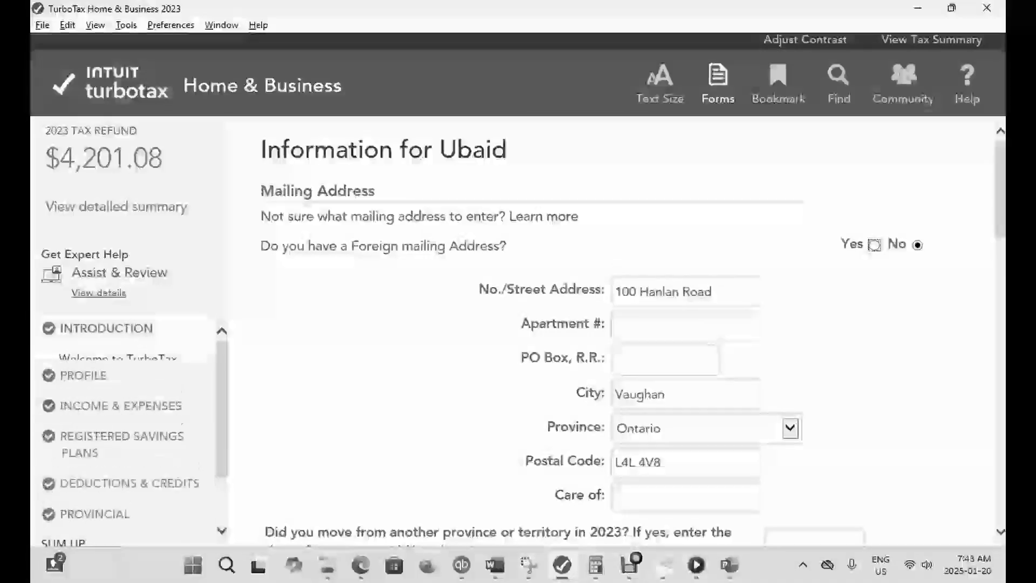
- Return to the forms, reopen the T4 slip's Other boxes and clear the fishers' net partnership amount in box 79
left_click(718, 84)
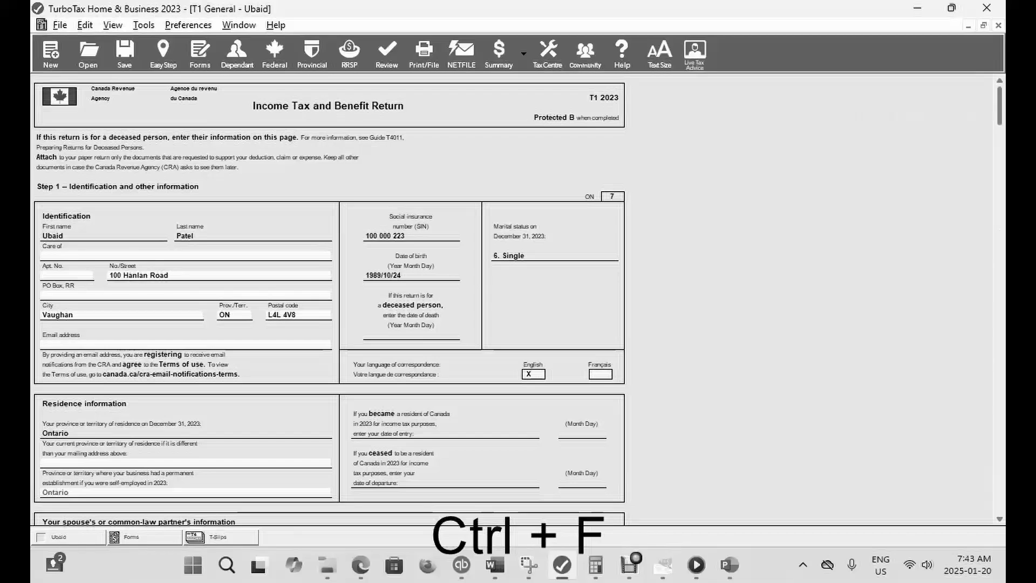
key("ctrl+f")
type("T4")
key("Return")
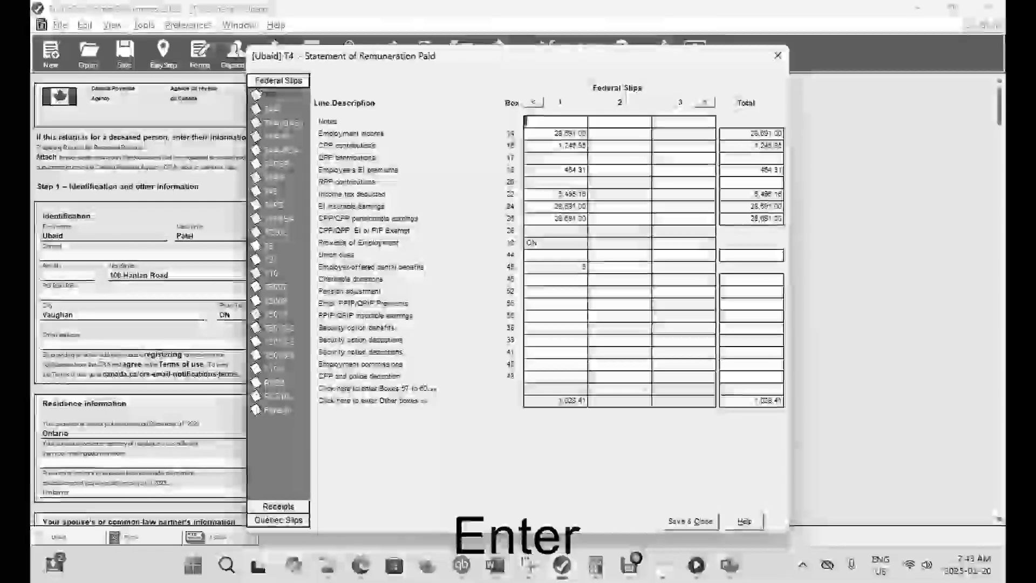
left_click(562, 400)
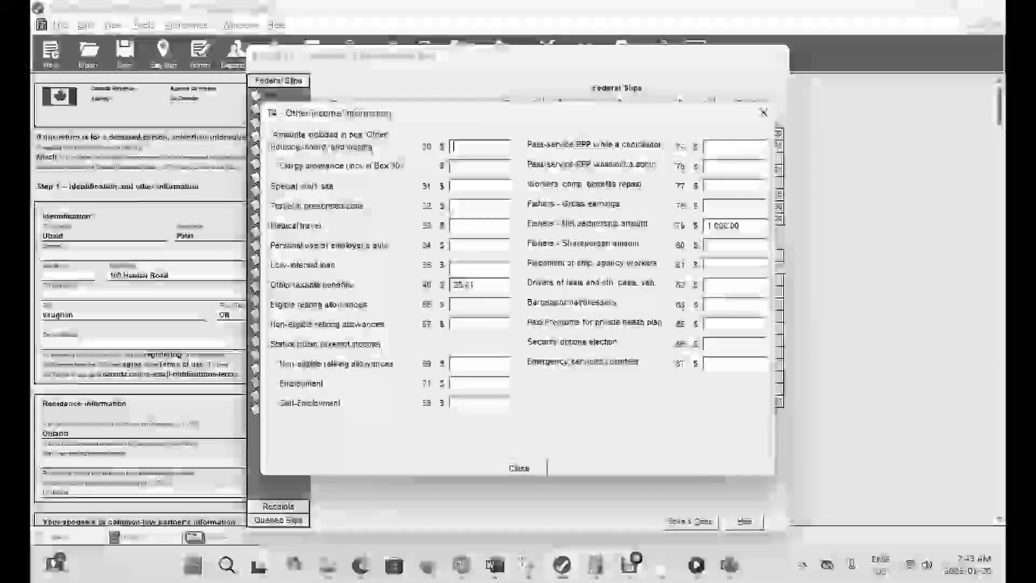
double_click(724, 226)
key("BackSpace")
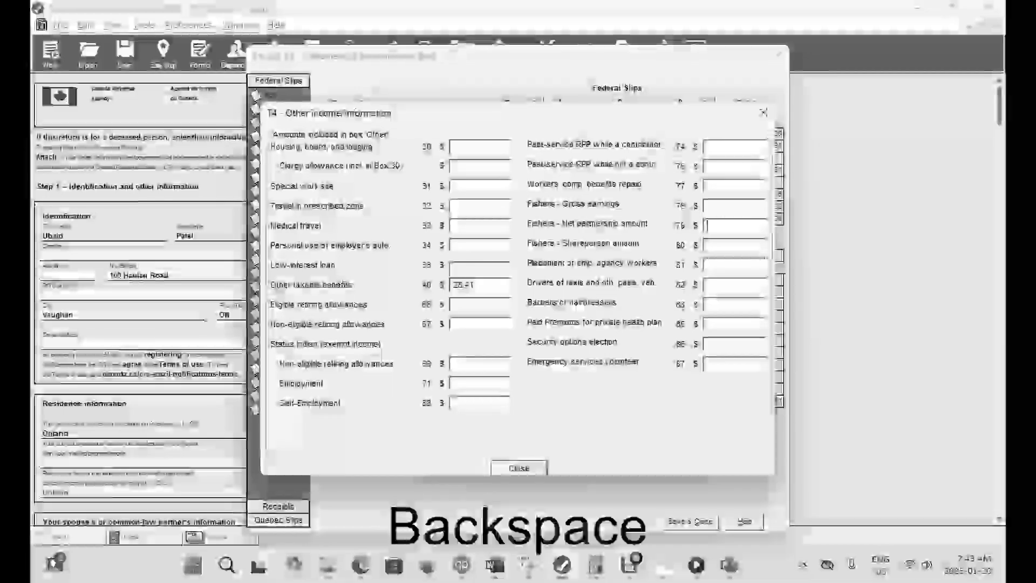
- Enter 1,000 for the fishers' shareperson amount in box 80, save the T4 slip and check the refund in EasyStep
type("1,000")
key("Tab")
left_click(519, 468)
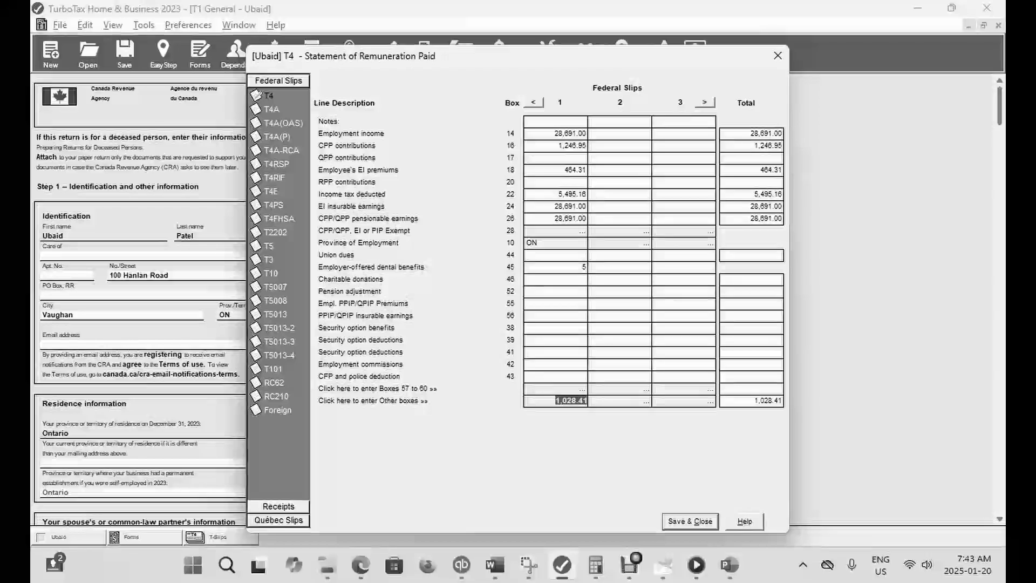
left_click(690, 521)
left_click(163, 54)
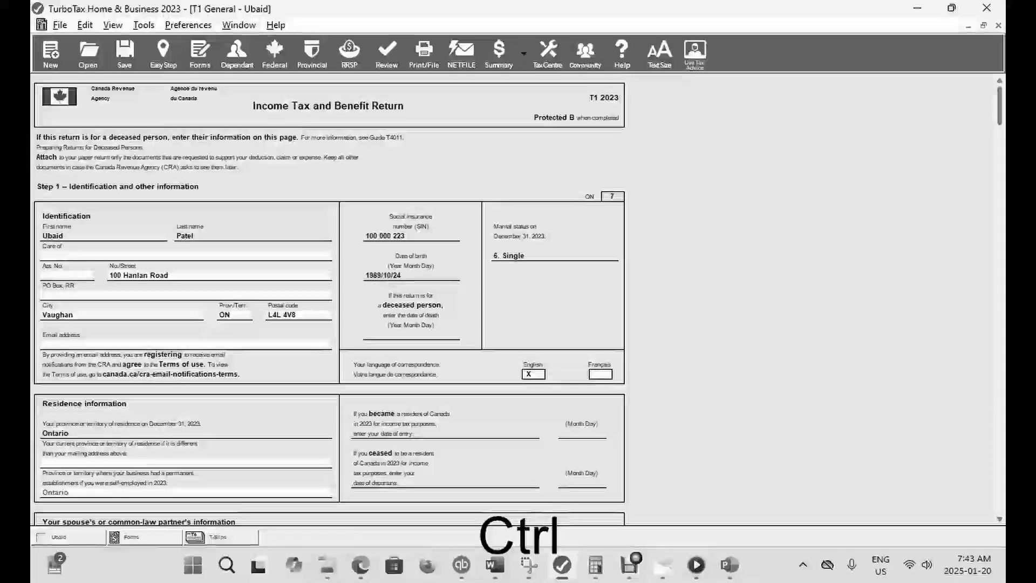
- Return to the forms, reopen the T4 slip's Other boxes and clear the fishers' shareperson amount in box 80
key("ctrl+f")
type("T4")
key("Return")
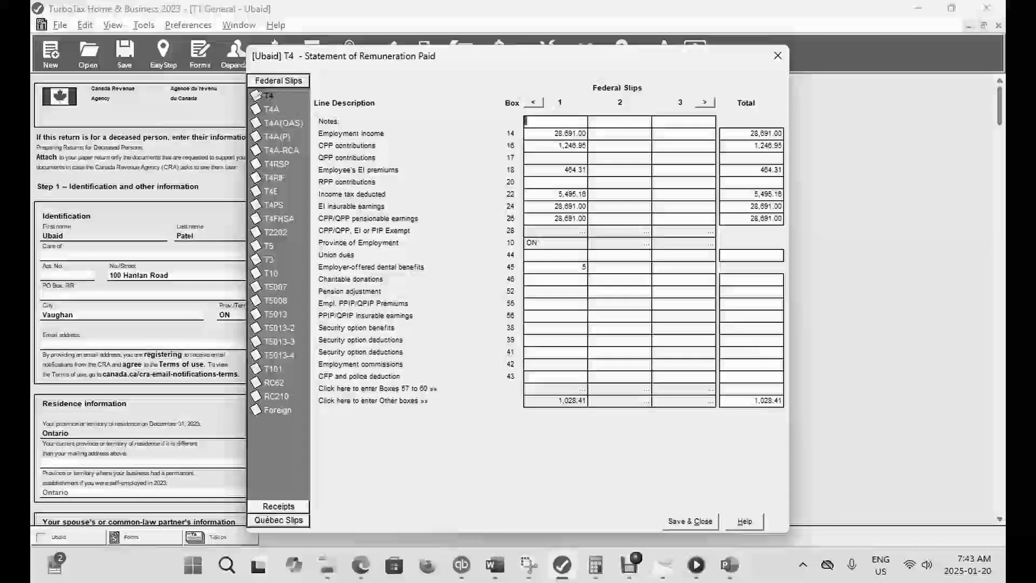
key("Return")
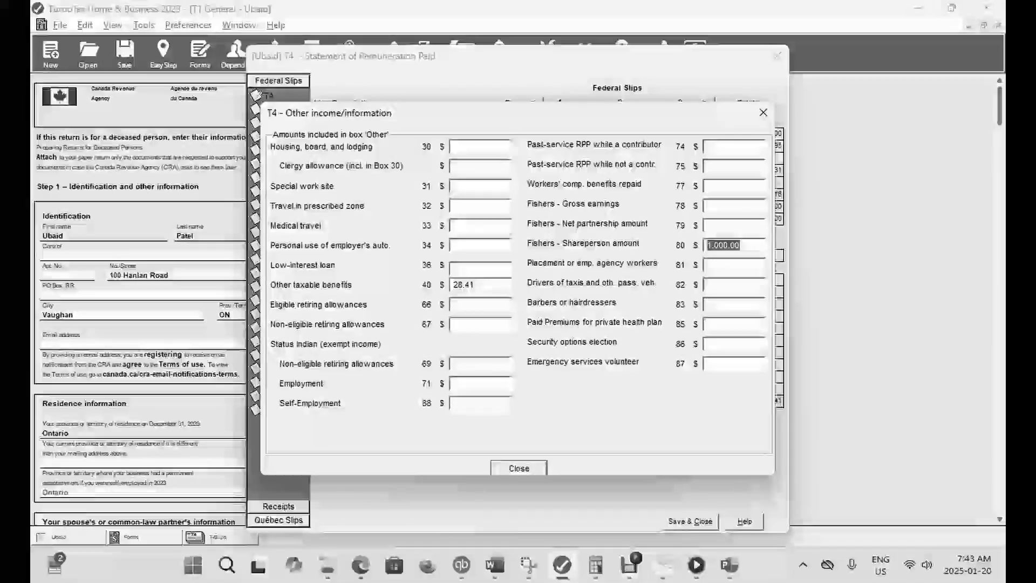
key("BackSpace")
- Enter 1,000 for placement or employment agency workers in box 81, save the T4 slip and check the refund in EasyStep
left_click(709, 265)
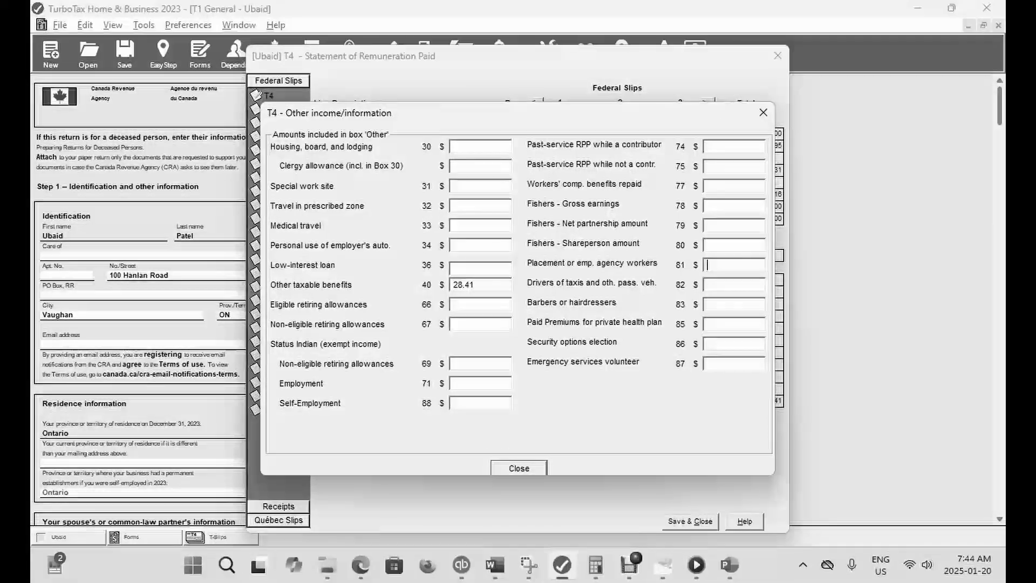
key("Tab")
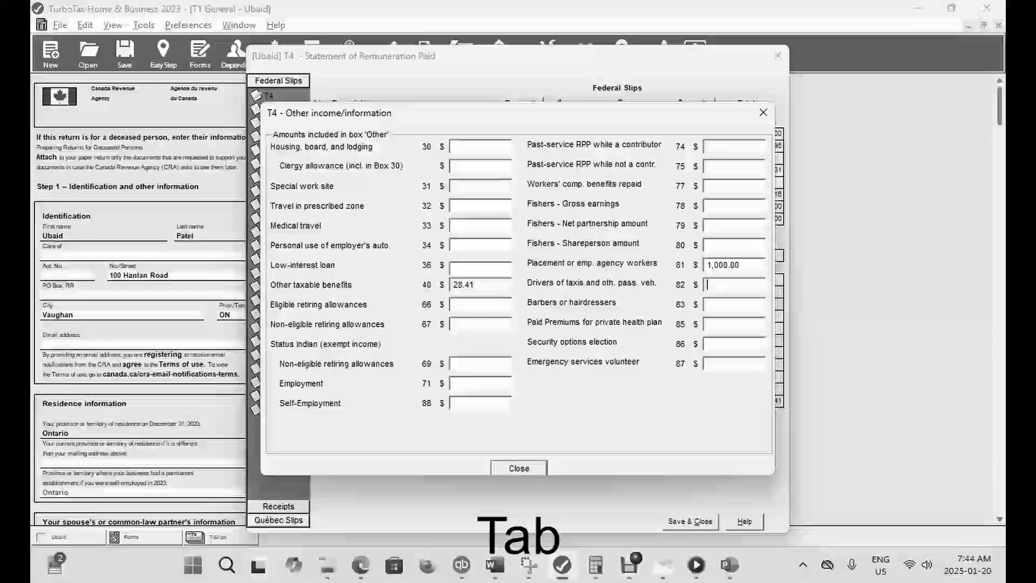
key("Return")
left_click(690, 521)
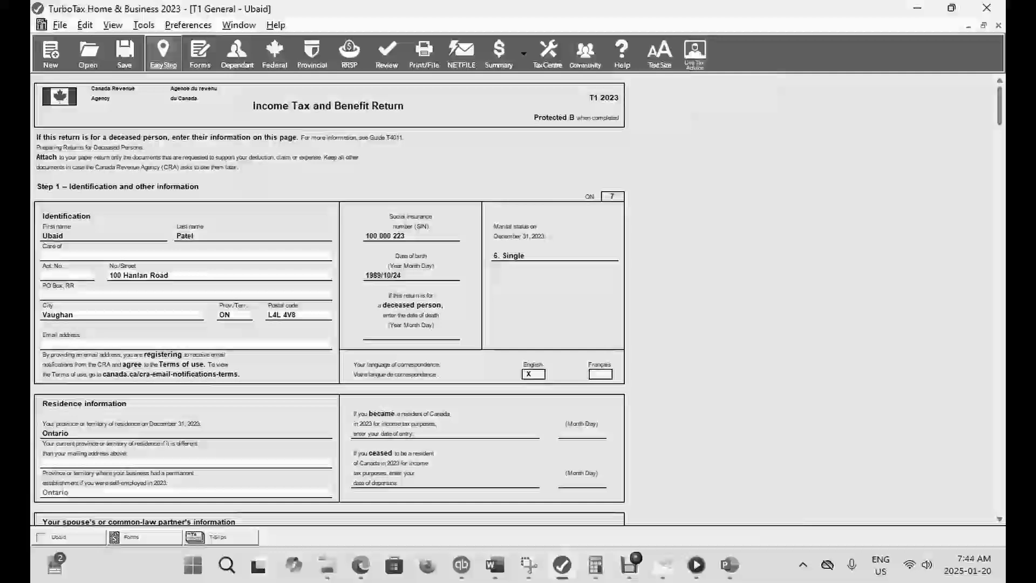
left_click(163, 54)
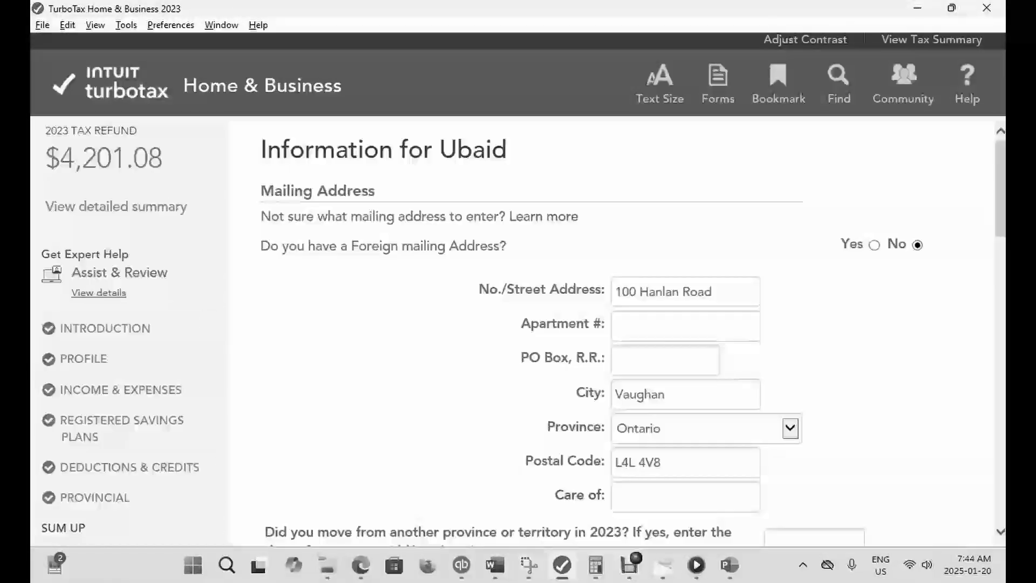
- Return to the forms, reopen the T4 slip's Other boxes and clear the placement or employment agency workers amount in box 81
left_click(717, 81)
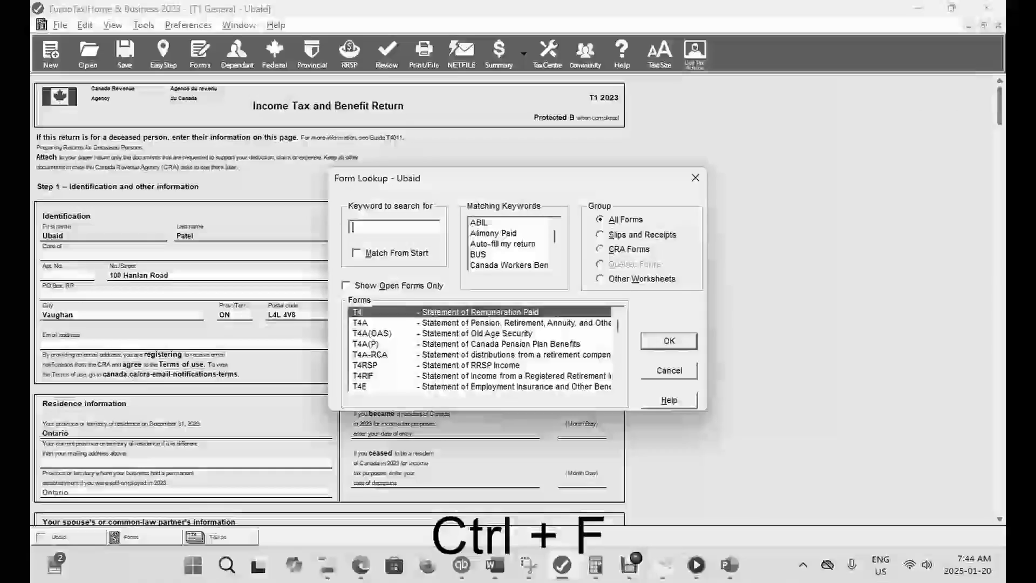
type("T4")
key("Return")
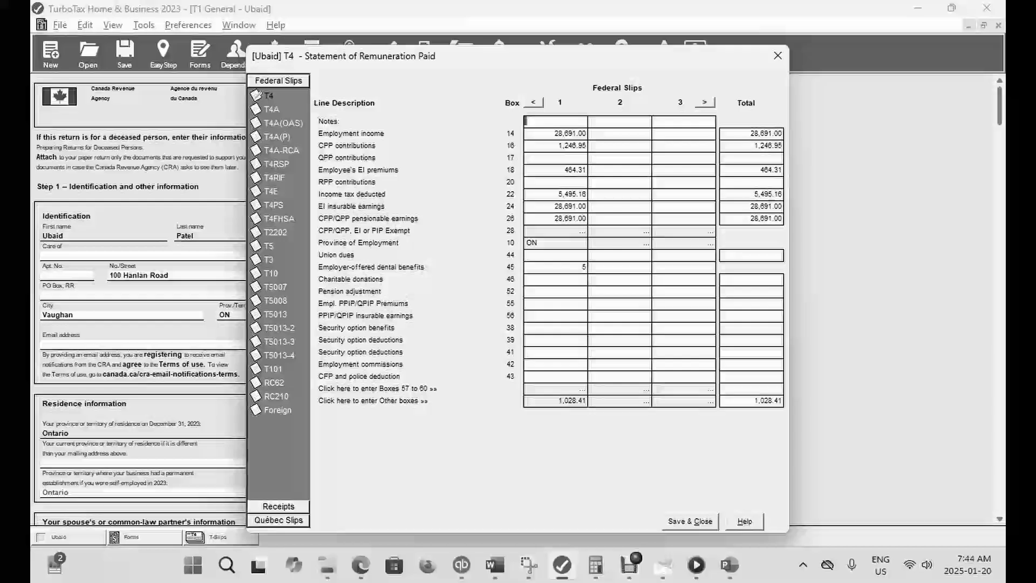
left_click(571, 401)
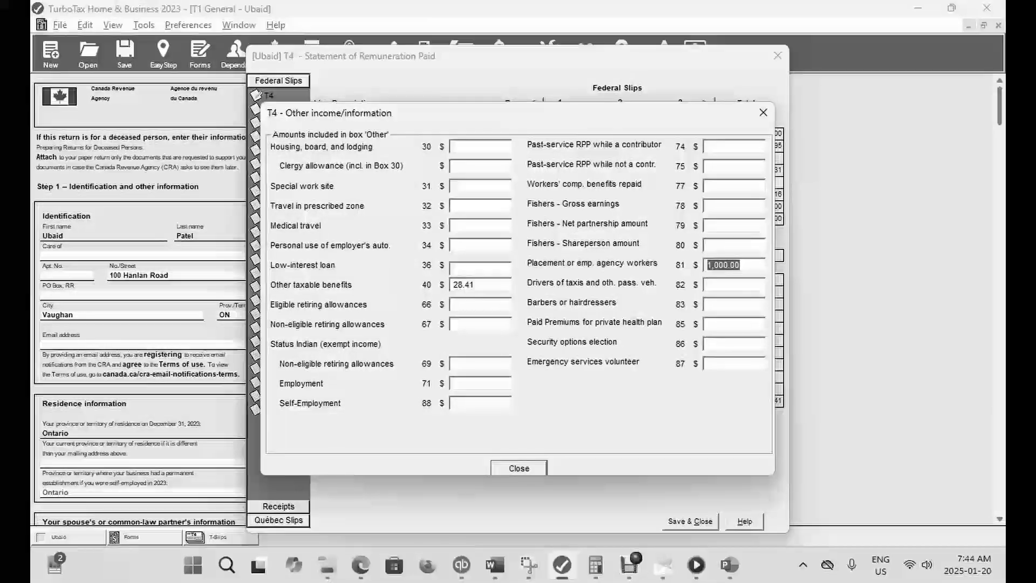
key("BackSpace")
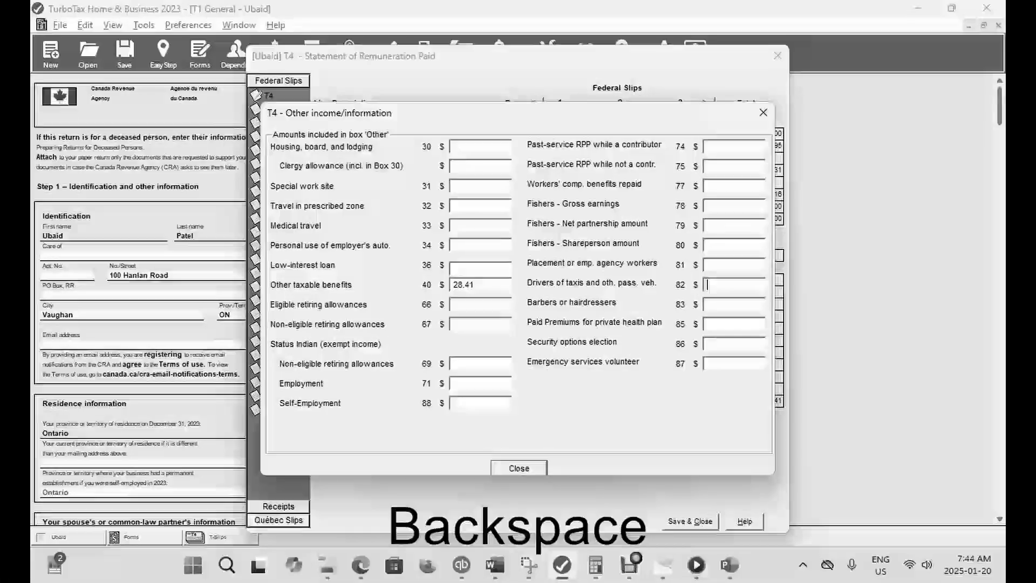
- Enter 1,000 for drivers of taxis and other passenger vehicles in box 82, save the T4 slip and check the refund in EasyStep
type("1000")
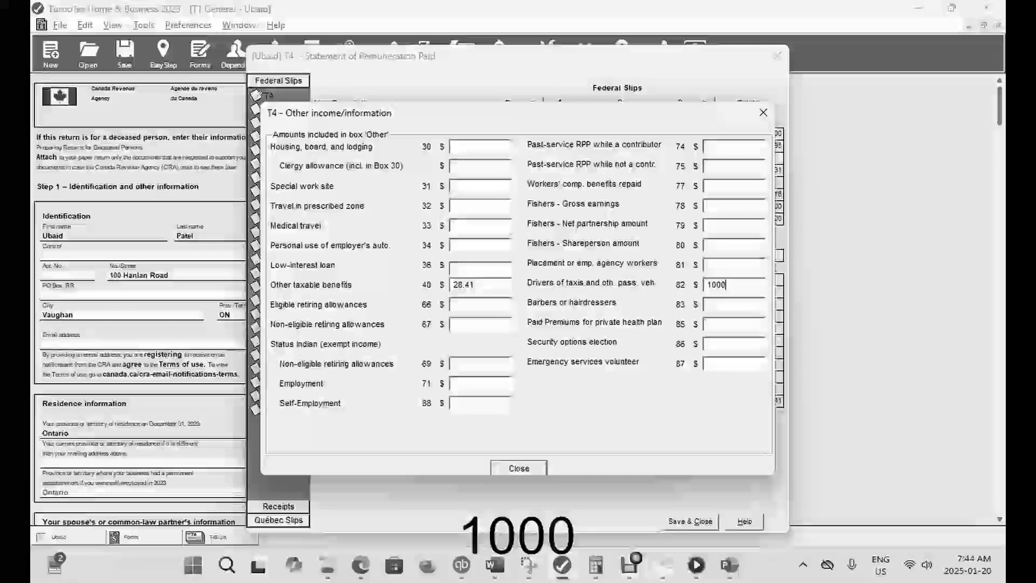
key("Tab")
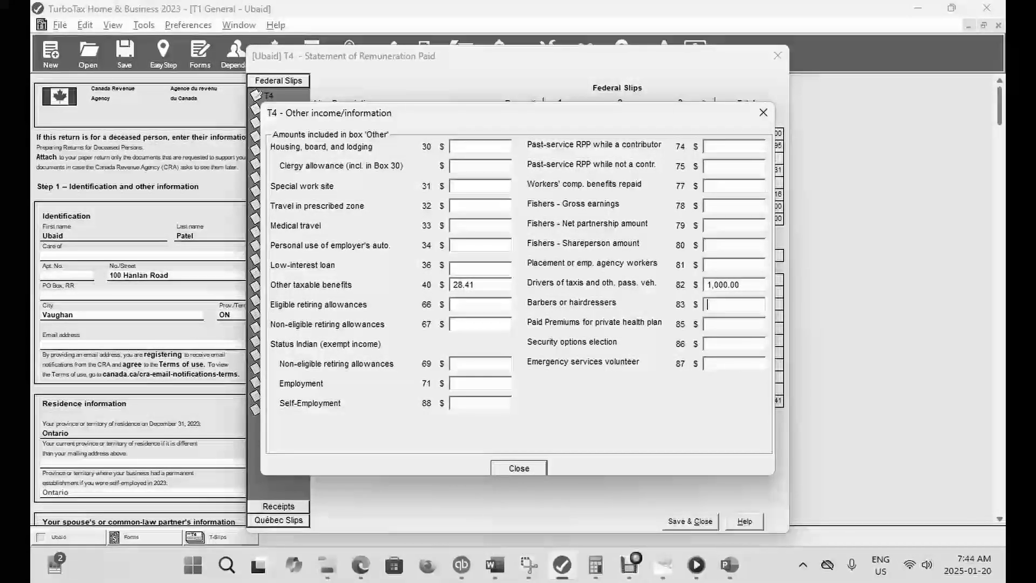
left_click(520, 469)
left_click(690, 521)
left_click(164, 54)
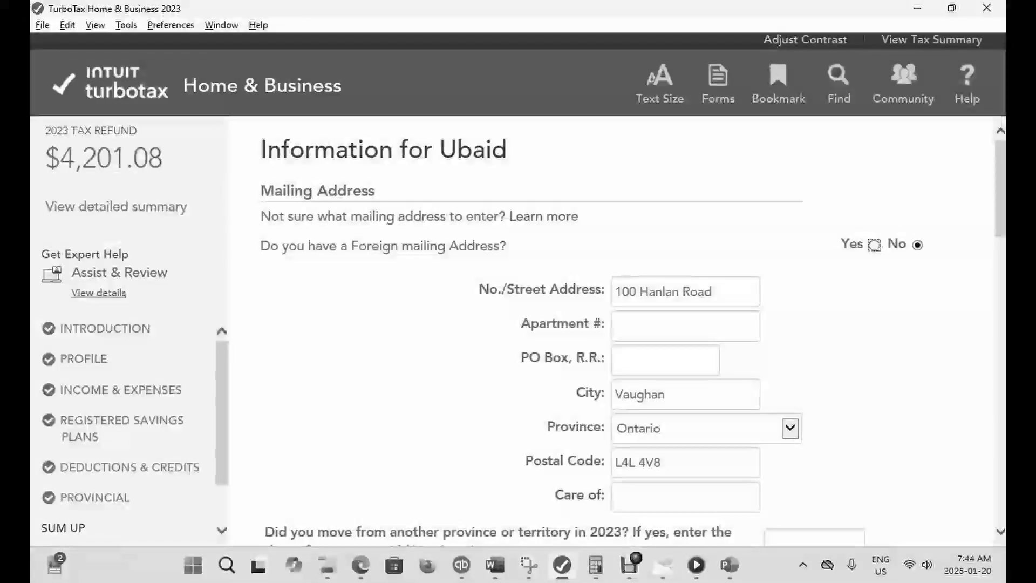
- Return to the forms, reopen the T4 slip's Other boxes and clear the taxi and passenger vehicle drivers amount in box 82
left_click(718, 84)
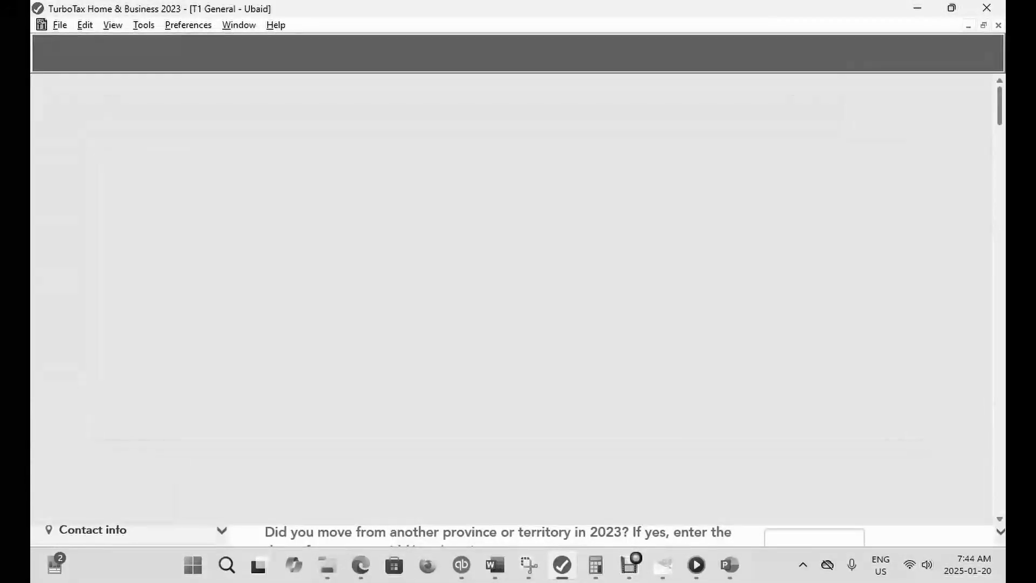
key("ctrl+f")
type("T")
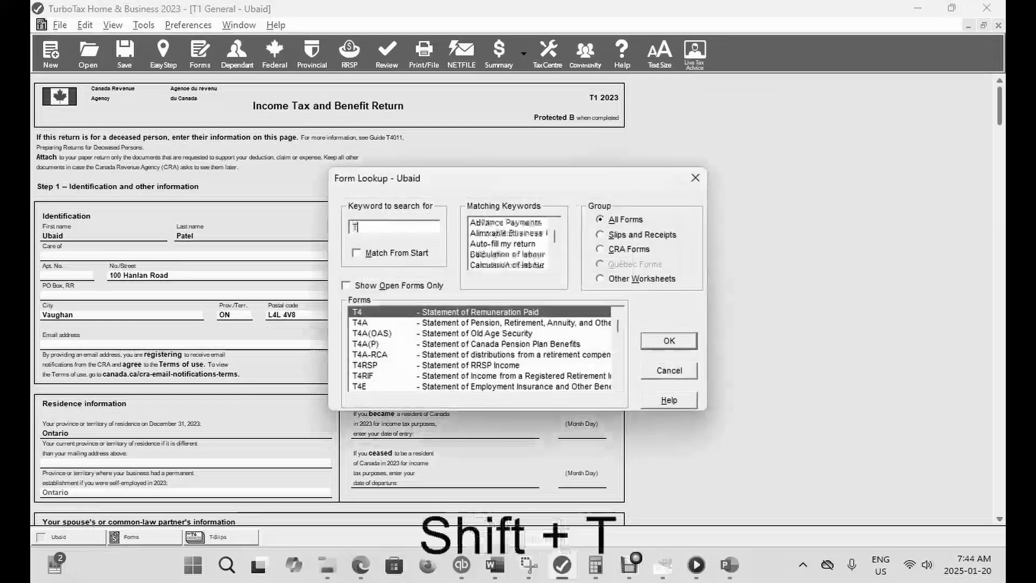
key("Return")
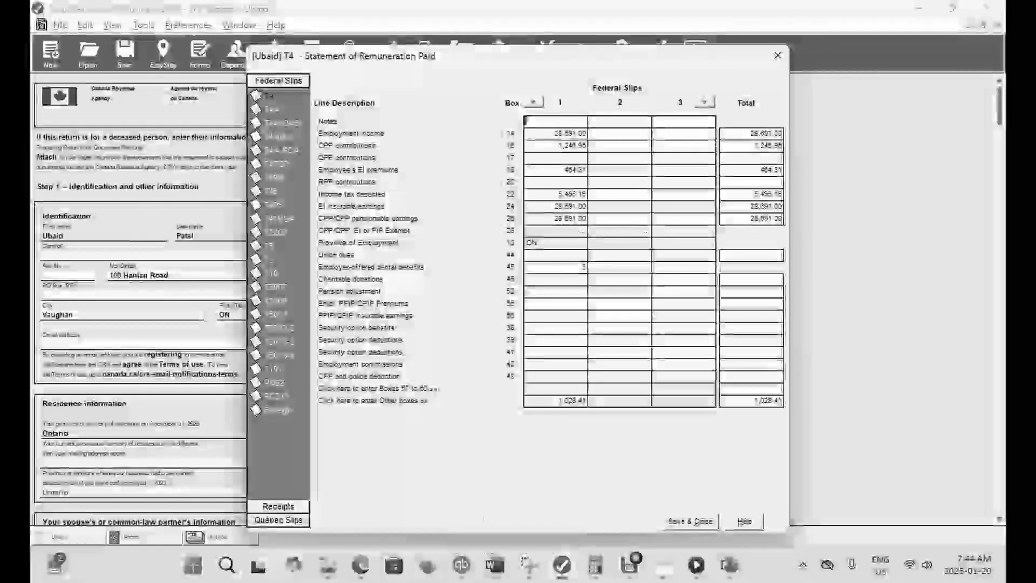
double_click(561, 401)
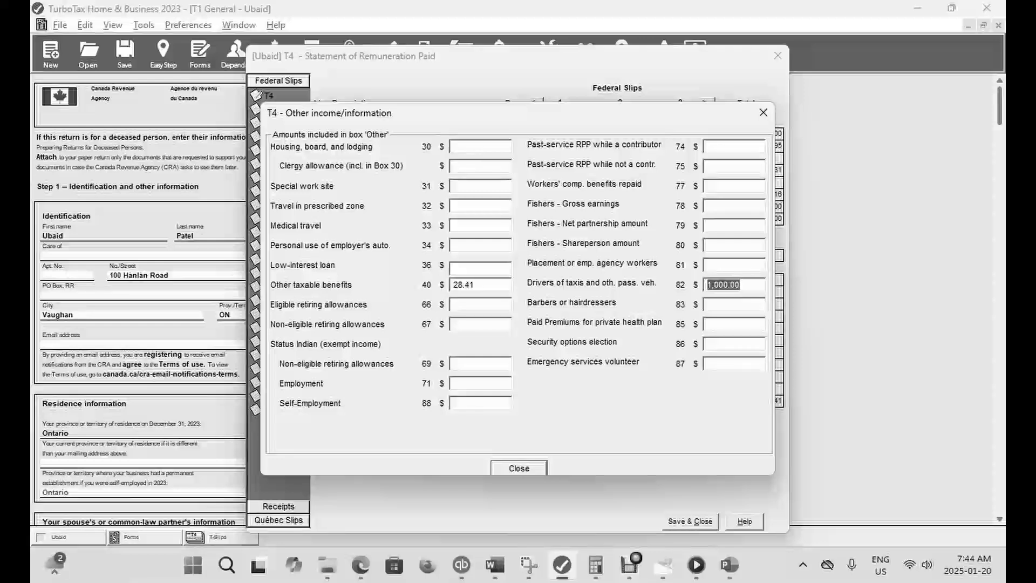
key("BackSpace")
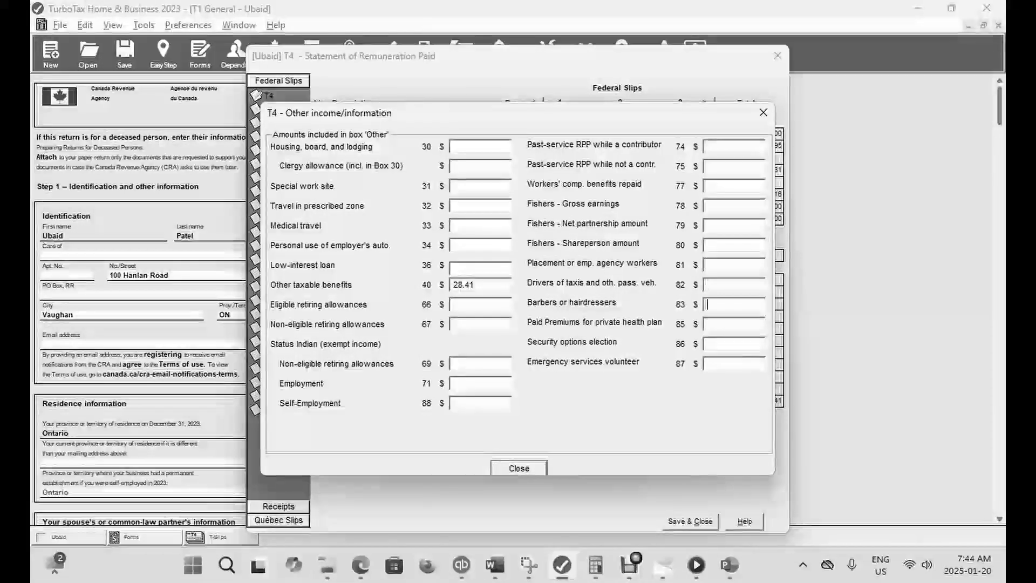
- Enter 1,000 for barbers or hairdressers in box 83, save the T4 slip and check the refund in EasyStep
type("000")
key("Tab")
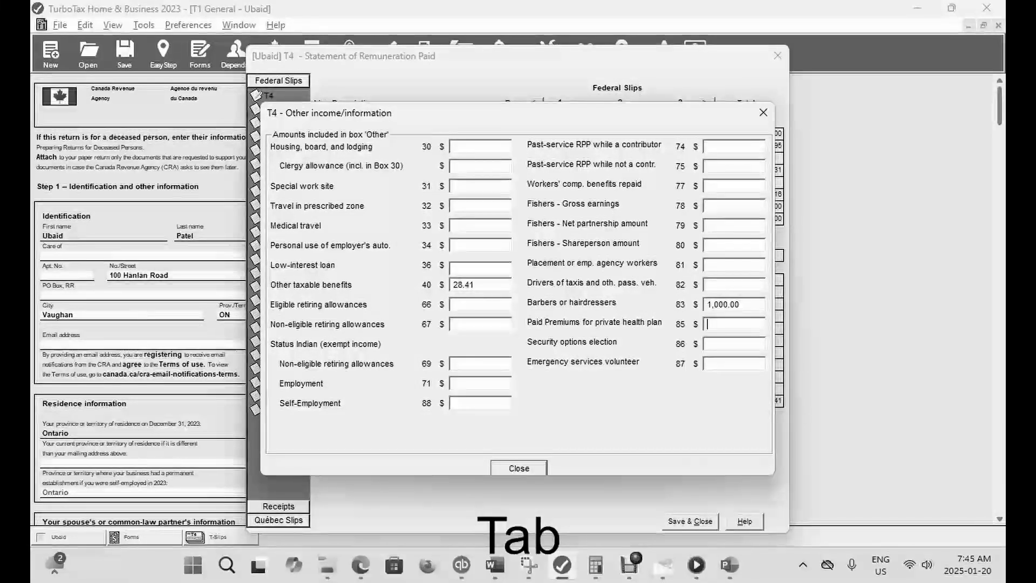
left_click(519, 468)
left_click(690, 522)
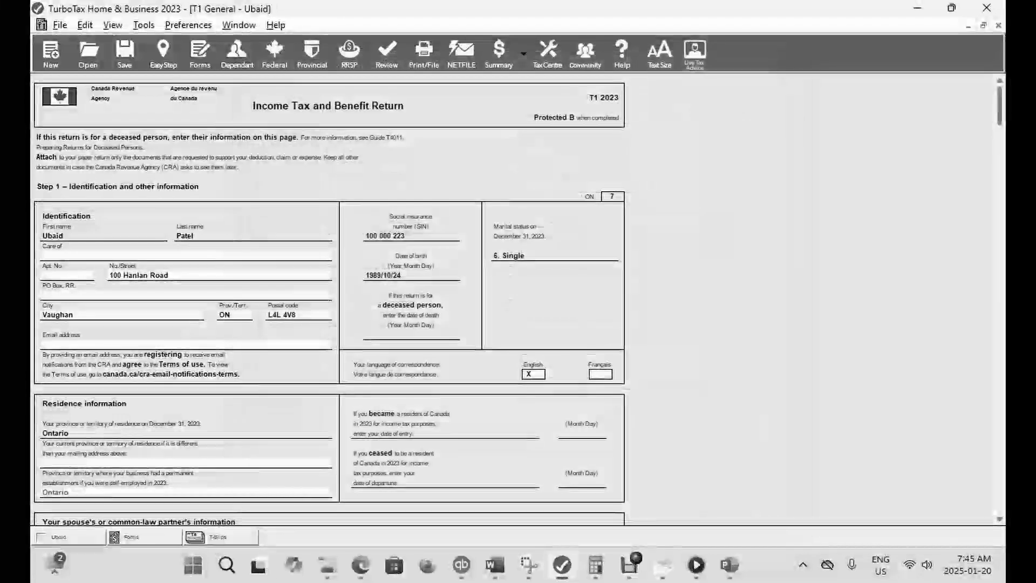
left_click(163, 54)
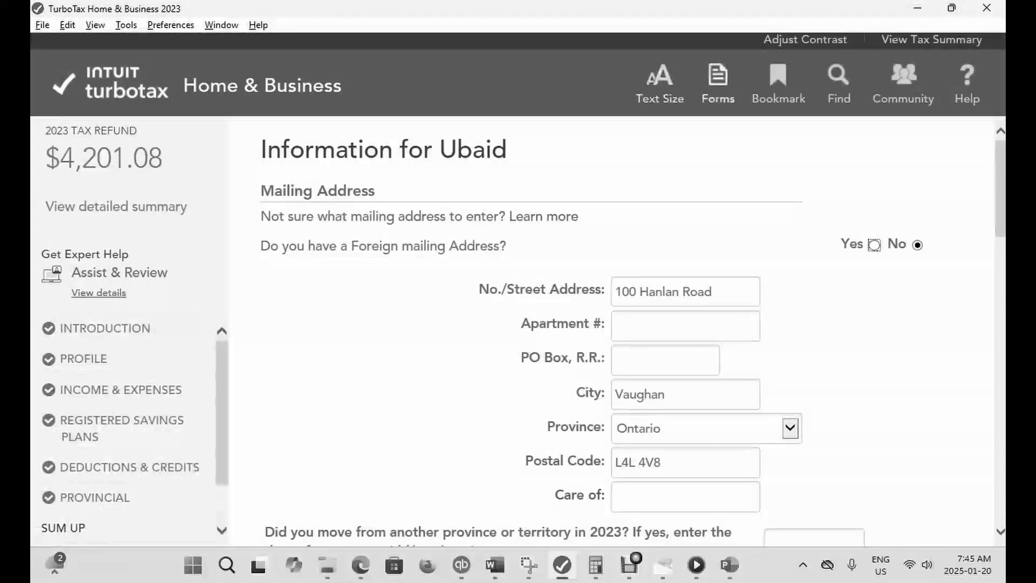
- Return to the forms, reopen the T4 slip's Other boxes and clear the barbers or hairdressers amount in box 83
left_click(719, 86)
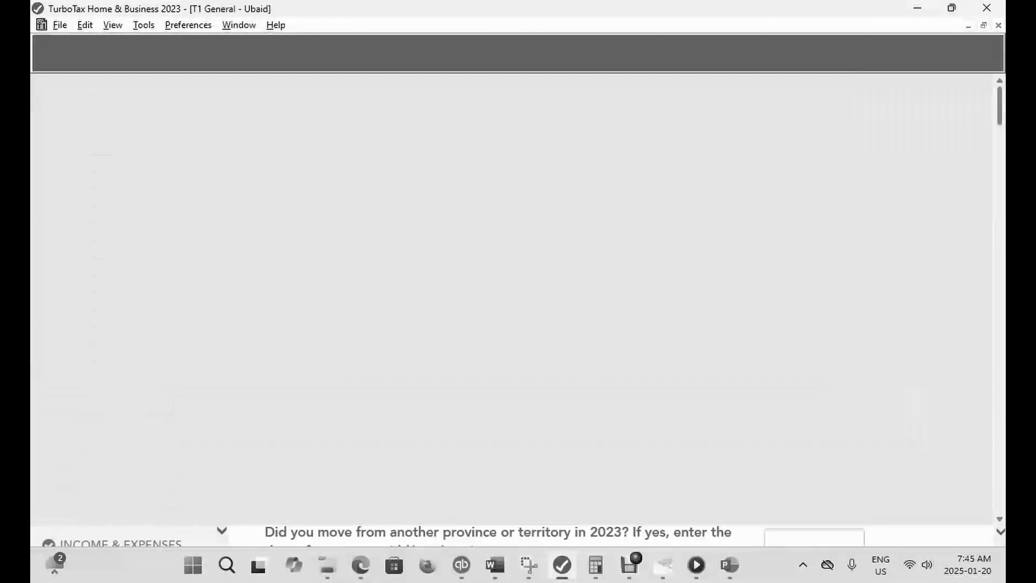
key("ctrl+f")
type("T4")
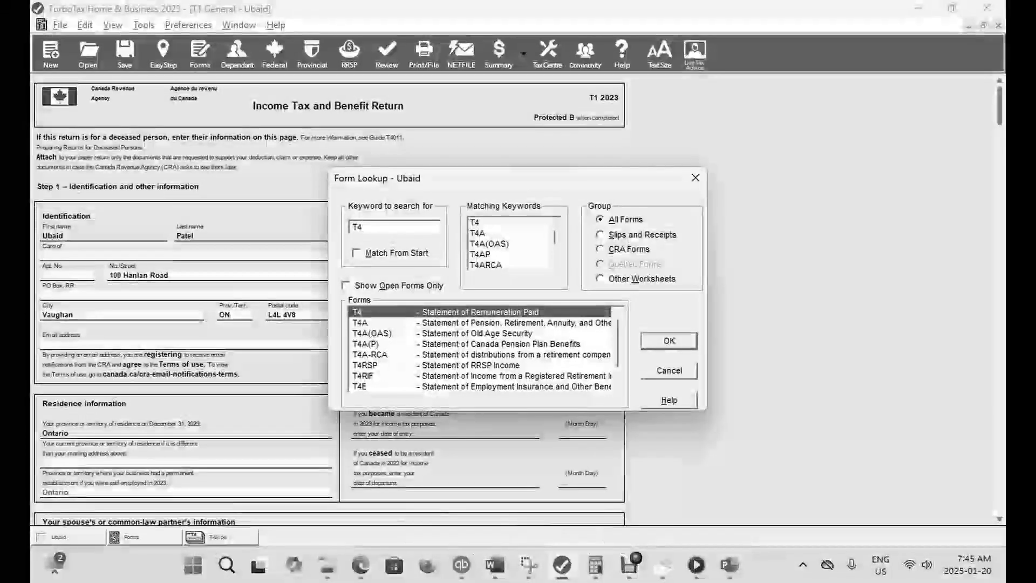
key("Return")
left_click(561, 400)
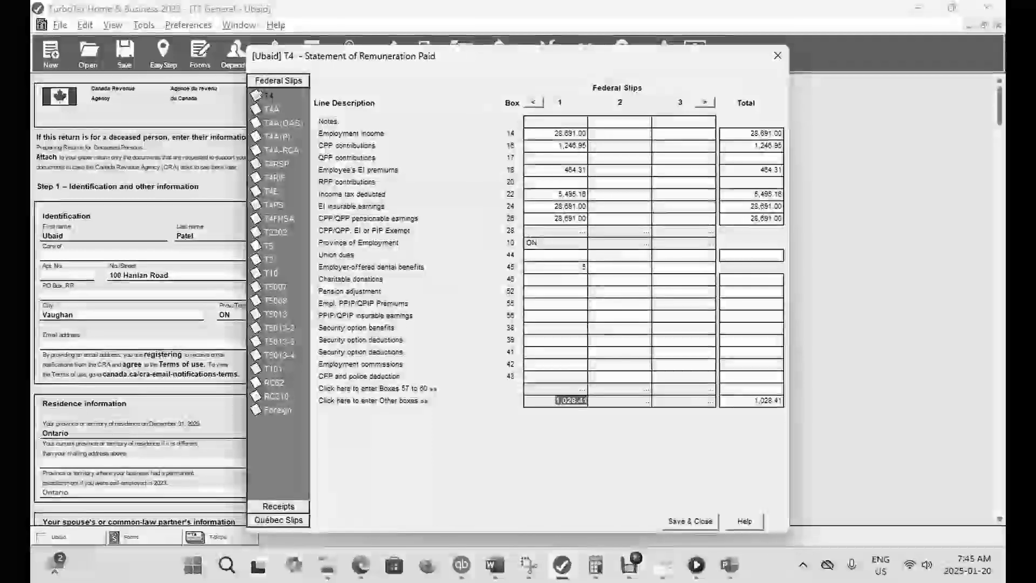
double_click(725, 305)
key("BackSpace")
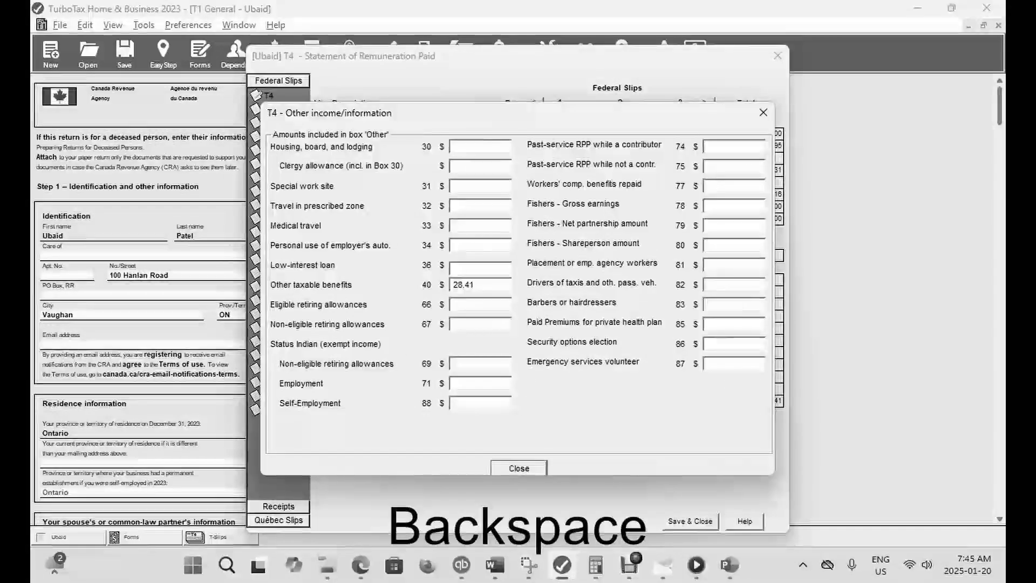
- Enter 1,000 for paid premiums for a private health plan in box 85, save the T4 slip and check the refund in EasyStep
left_click(725, 325)
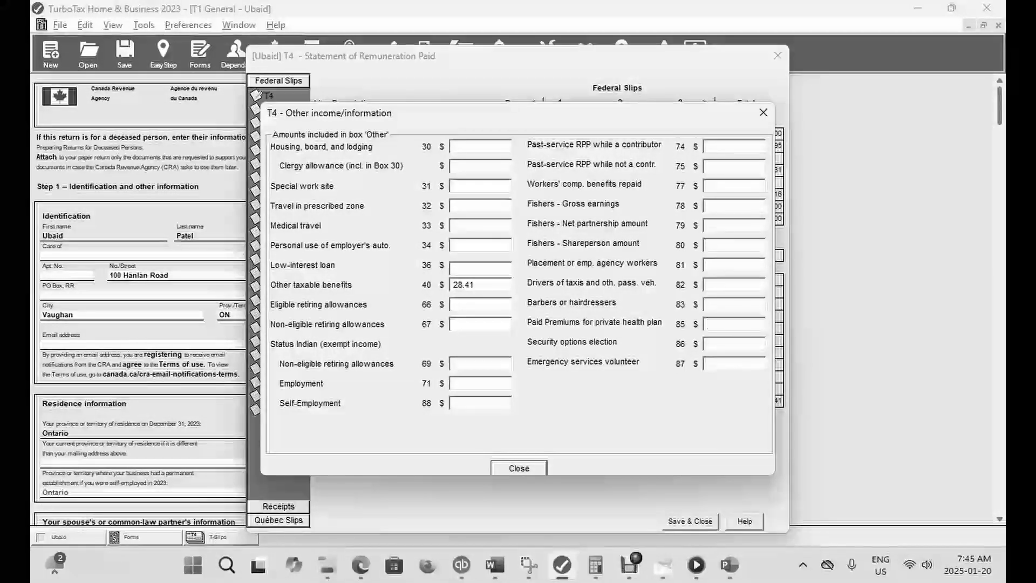
type("1000")
key("Tab")
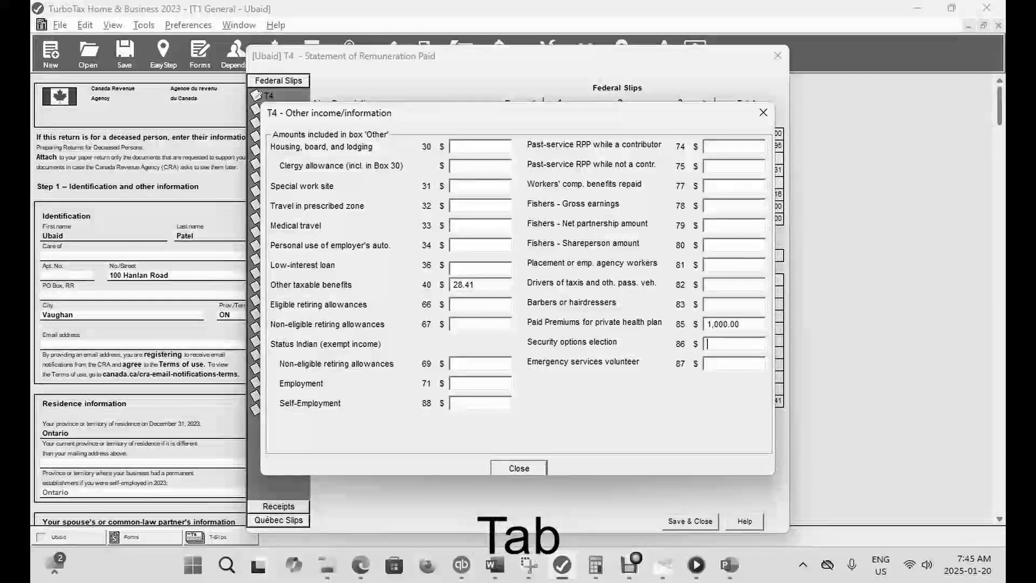
key("Return")
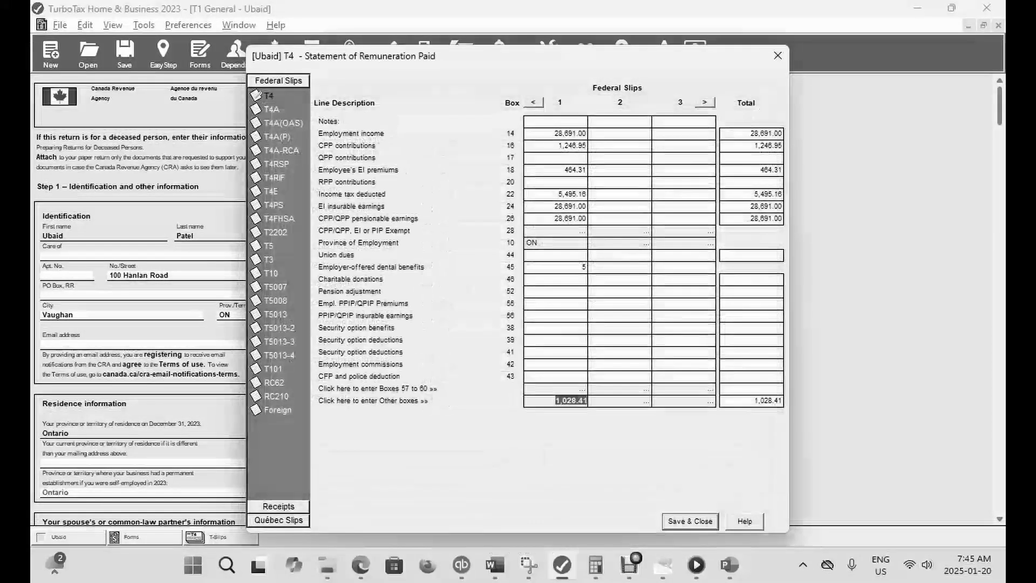
key("Return")
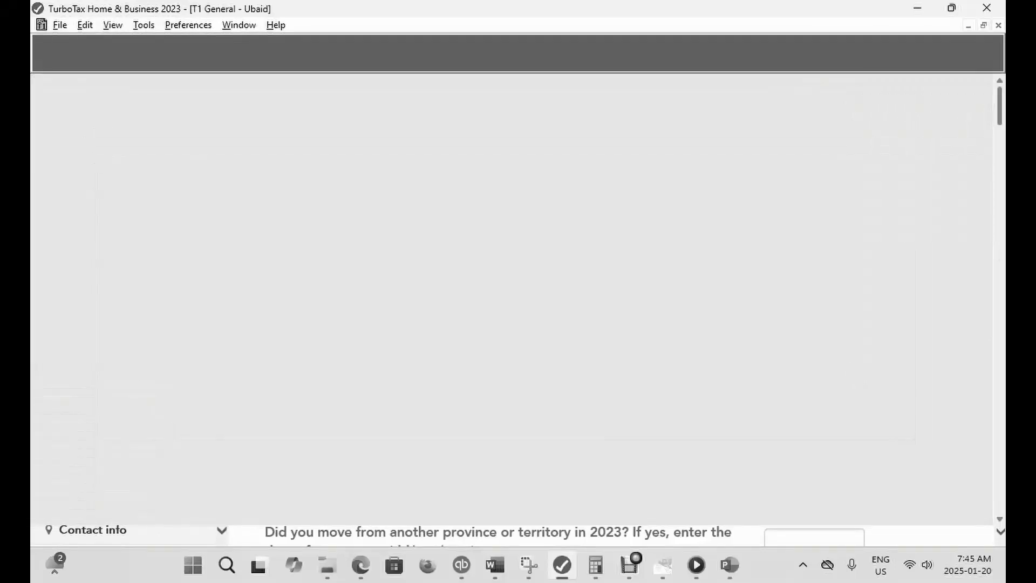
- Look up the T4 slip again, reopen its Other boxes and clear the private health plan premiums amount in box 85
key("ctrl+f")
type("T4")
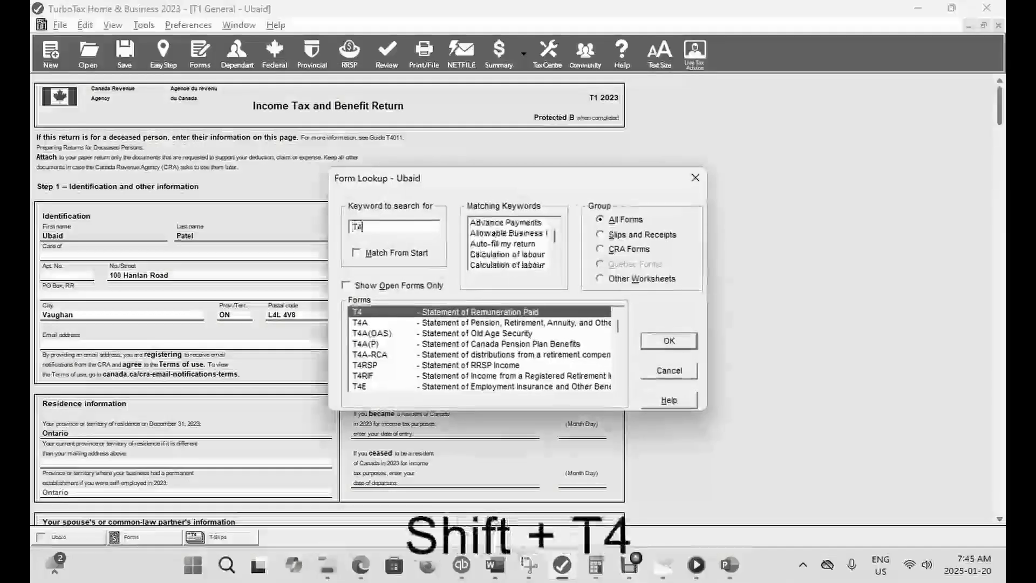
key("Return")
double_click(556, 401)
double_click(723, 324)
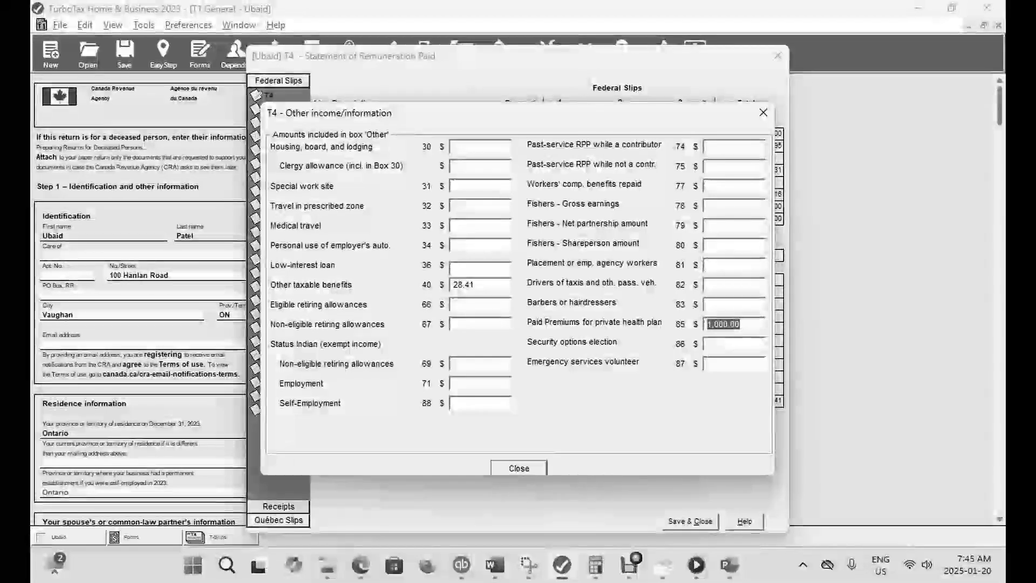
key("BackSpace")
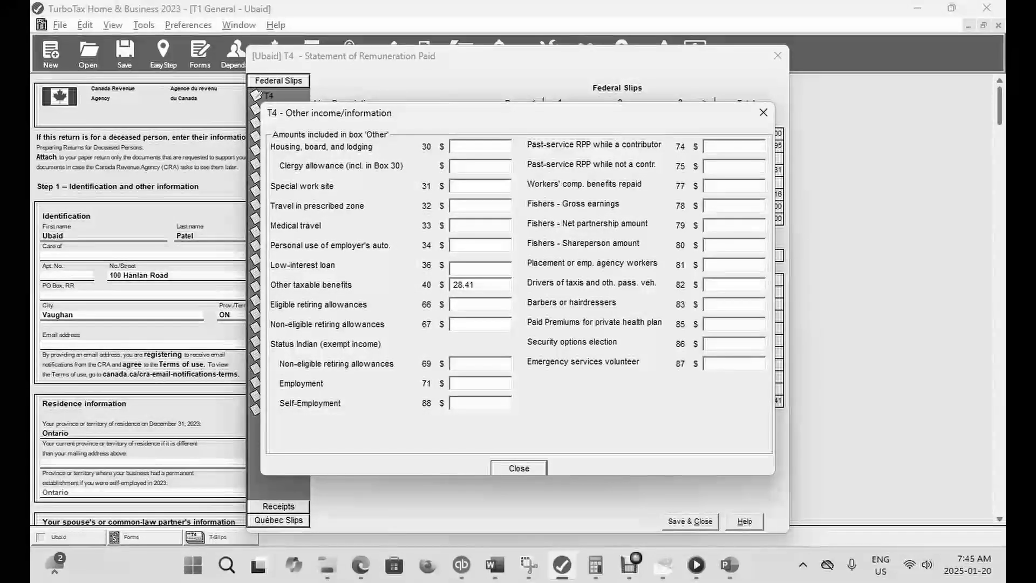
- Enter 1,000 for security options election in box 86, save the T4 slip and check the refund in EasyStep
type("1,000")
key("Tab")
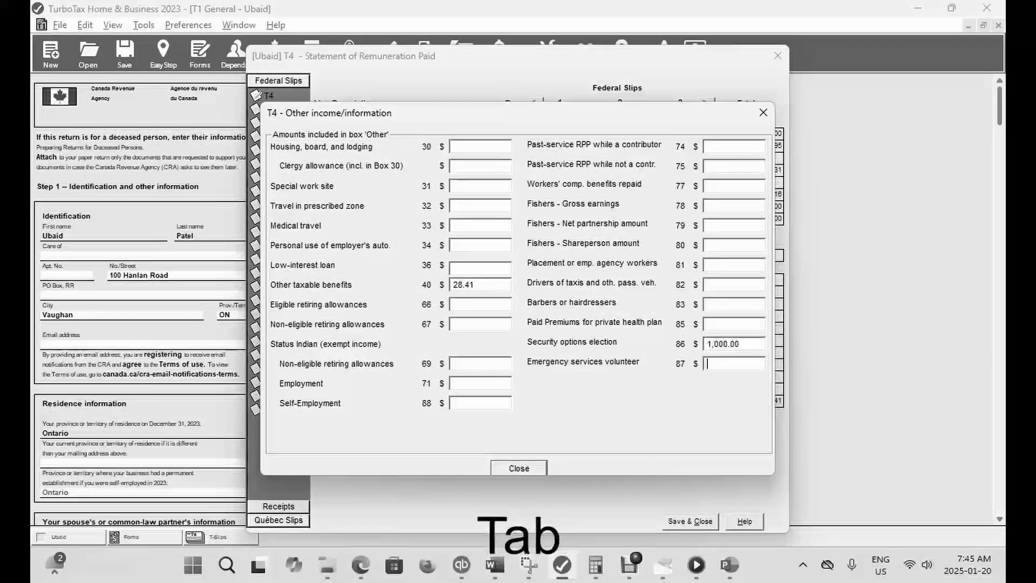
key("Escape")
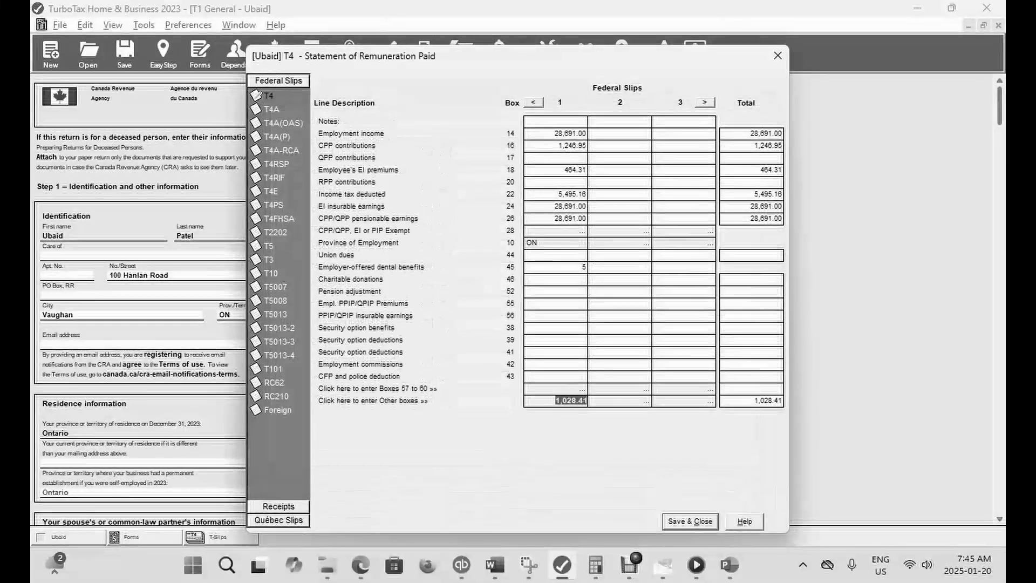
key("Escape")
left_click(163, 54)
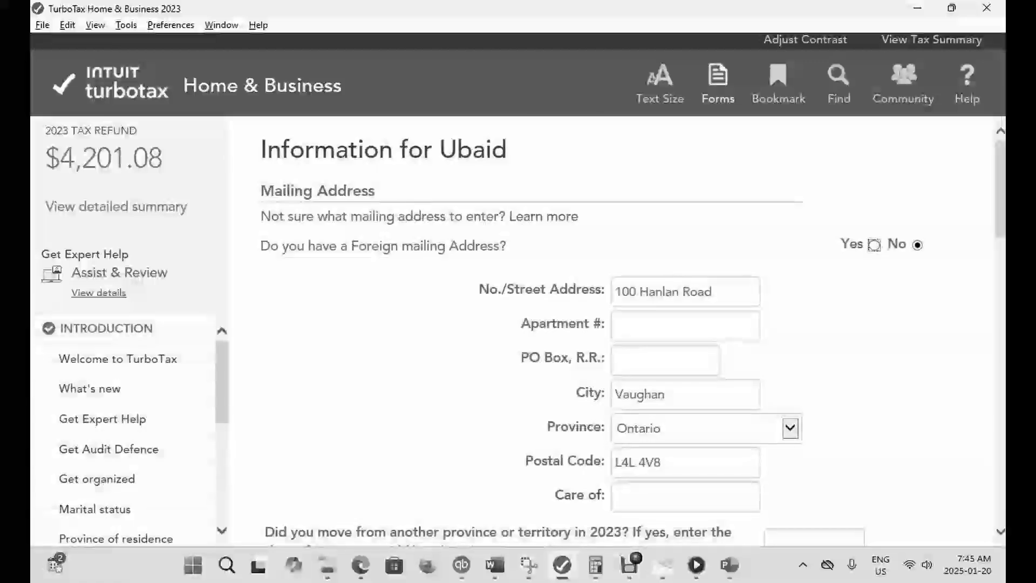
- Return to the forms, reopen the T4 slip's Other boxes and clear the security options election amount in box 86
left_click(718, 84)
key("ctrl+f")
type("T4")
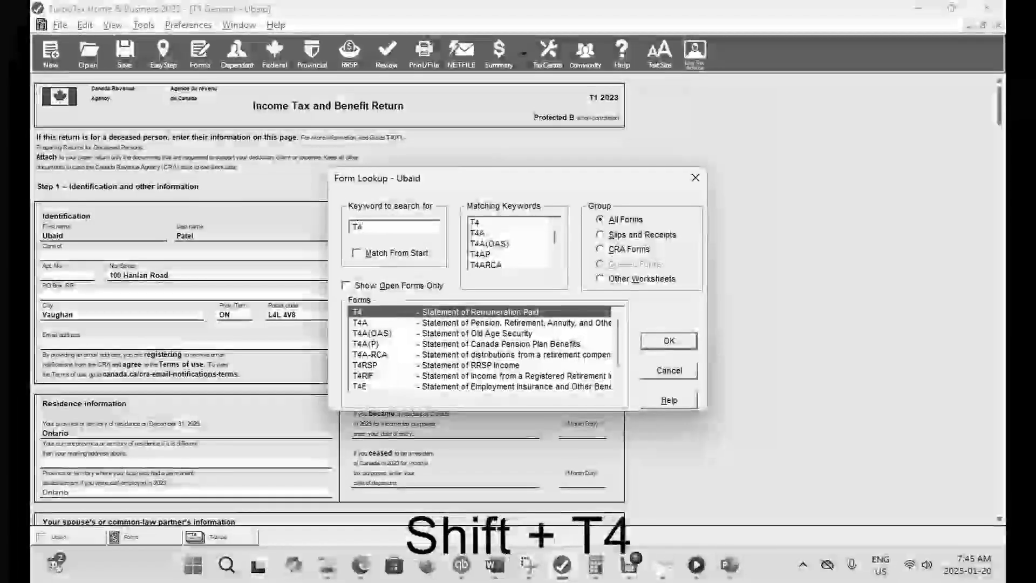
key("Return")
left_click(570, 400)
double_click(723, 344)
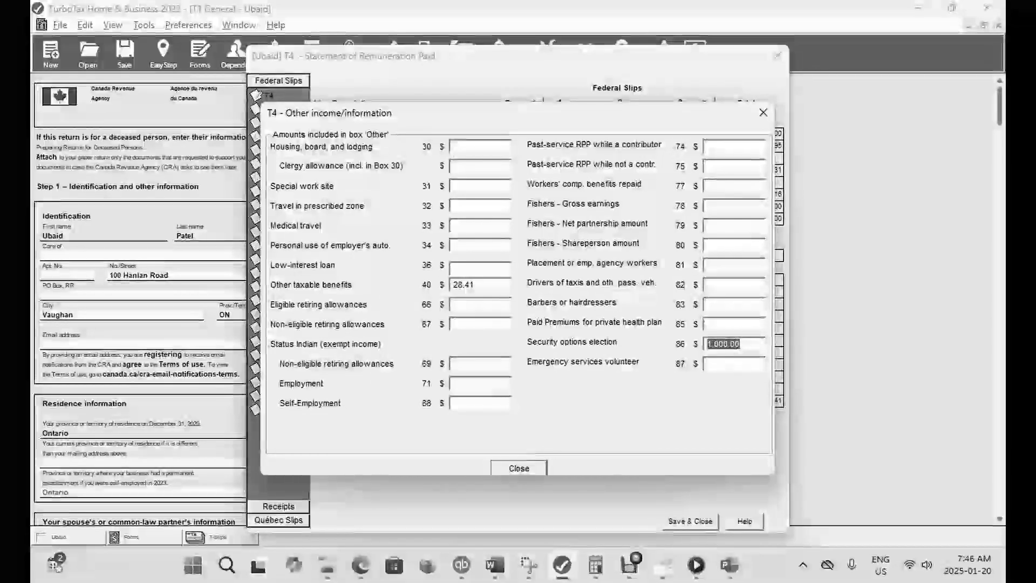
key("BackSpace")
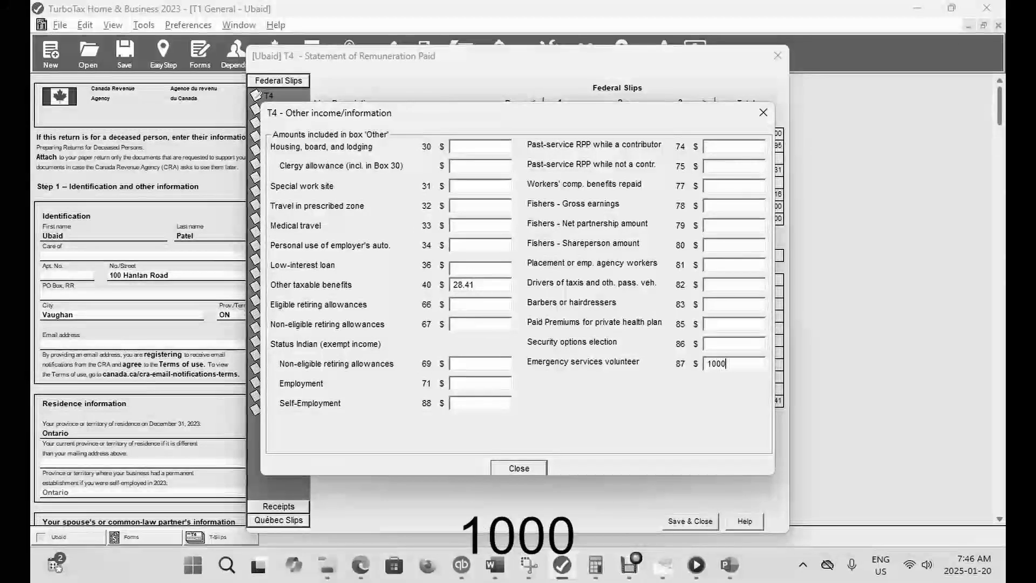
- Enter 1,000 for emergency services volunteer in box 87, save the T4 slip and check the refund in EasyStep
left_click(519, 468)
left_click(691, 521)
left_click(163, 53)
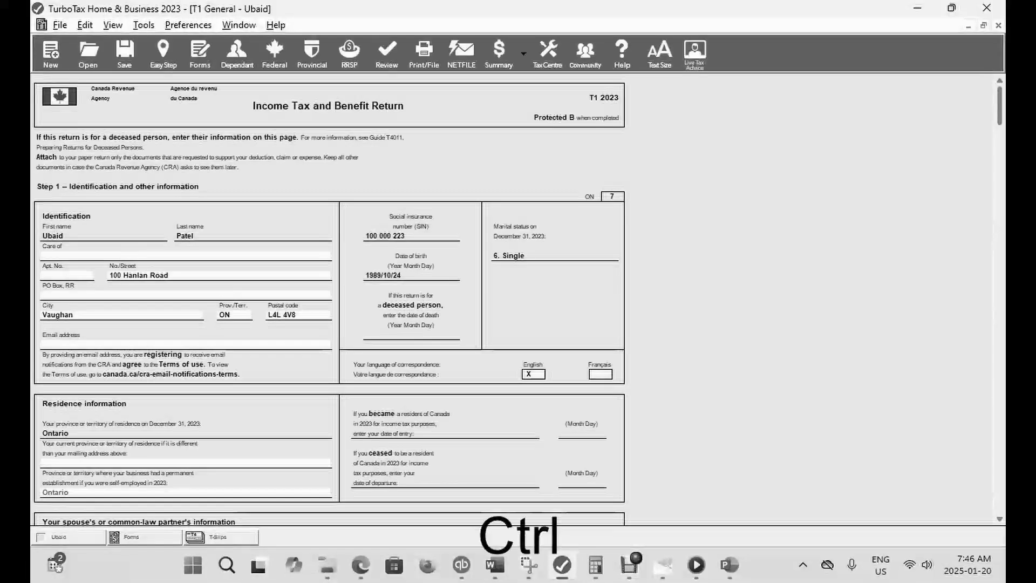
- Look up the T4 slip again, reopen its Other boxes and clear the emergency services volunteer amount in box 87
key("ctrl+f")
type("T4")
key("Return")
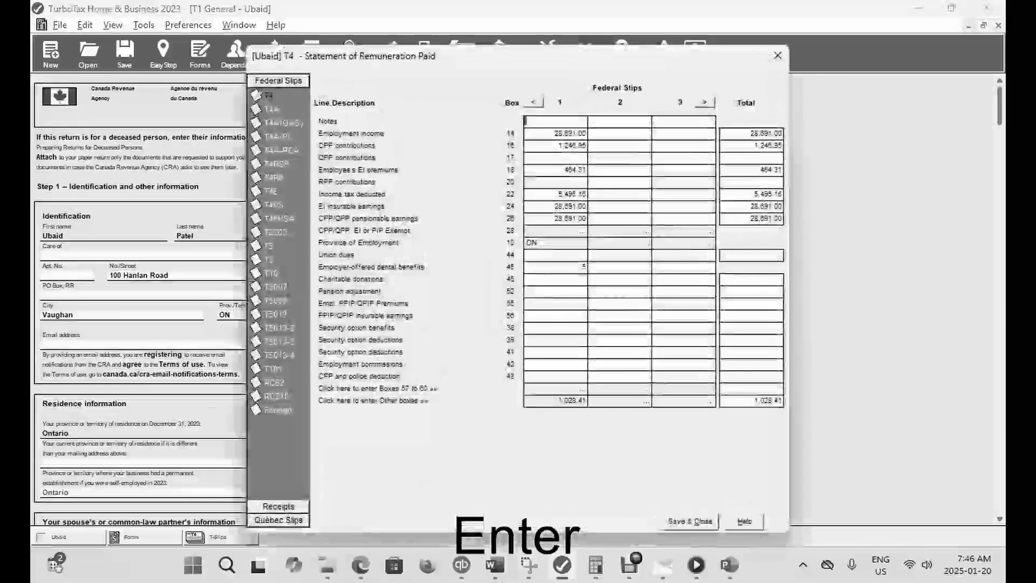
left_click(556, 401)
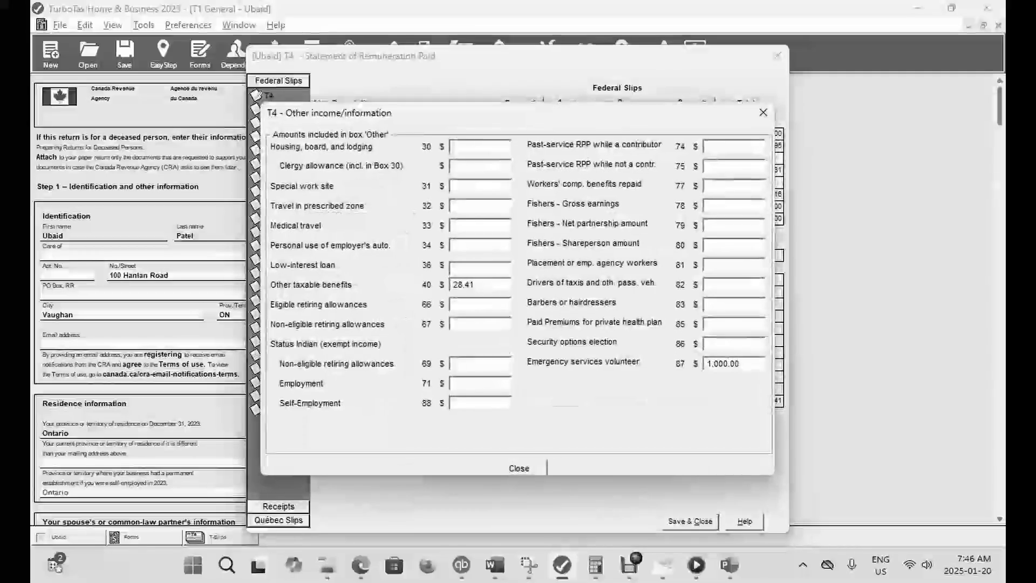
key("BackSpace")
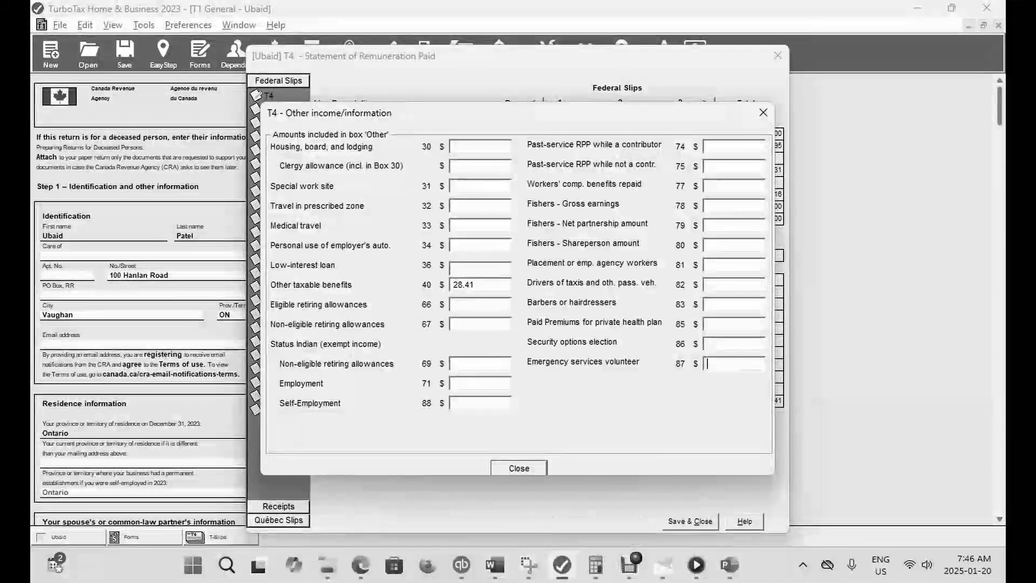
- Move the Other income/information dialog aside to examine the main T4 slip boxes, and close the dialog
left_click_drag(607, 118, 459, 202)
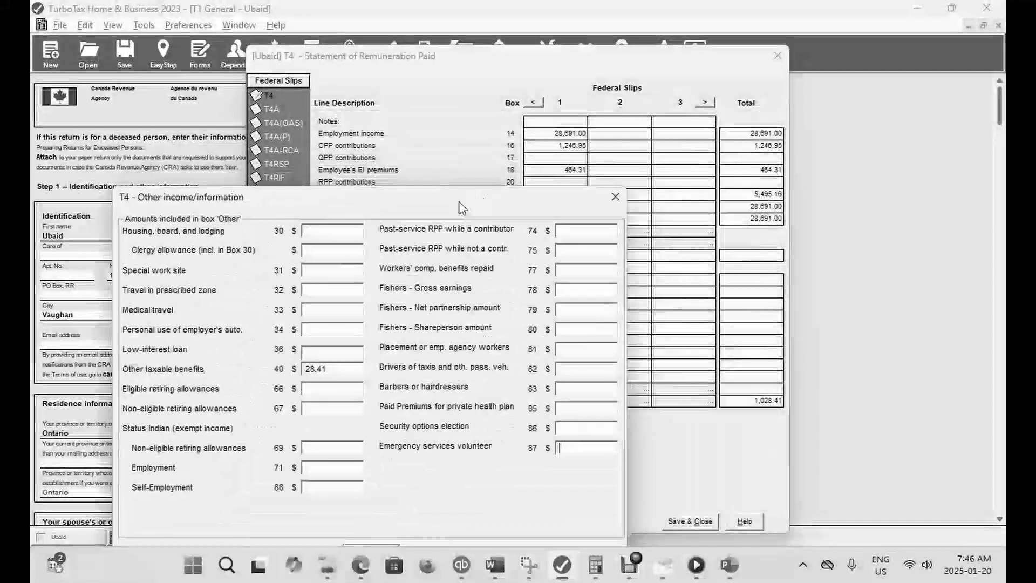
left_click_drag(459, 208, 391, 112)
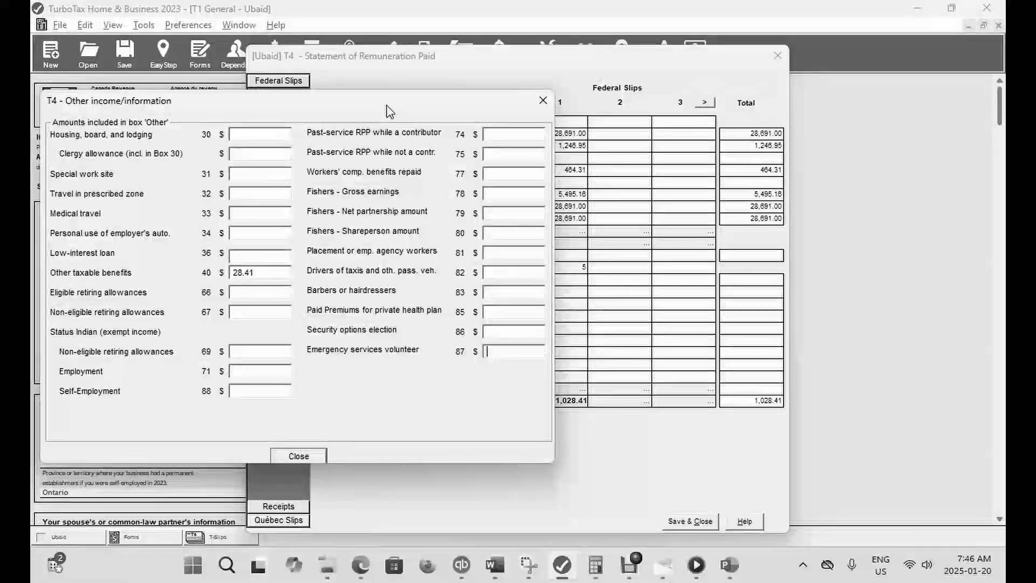
left_click_drag(387, 105, 968, 143)
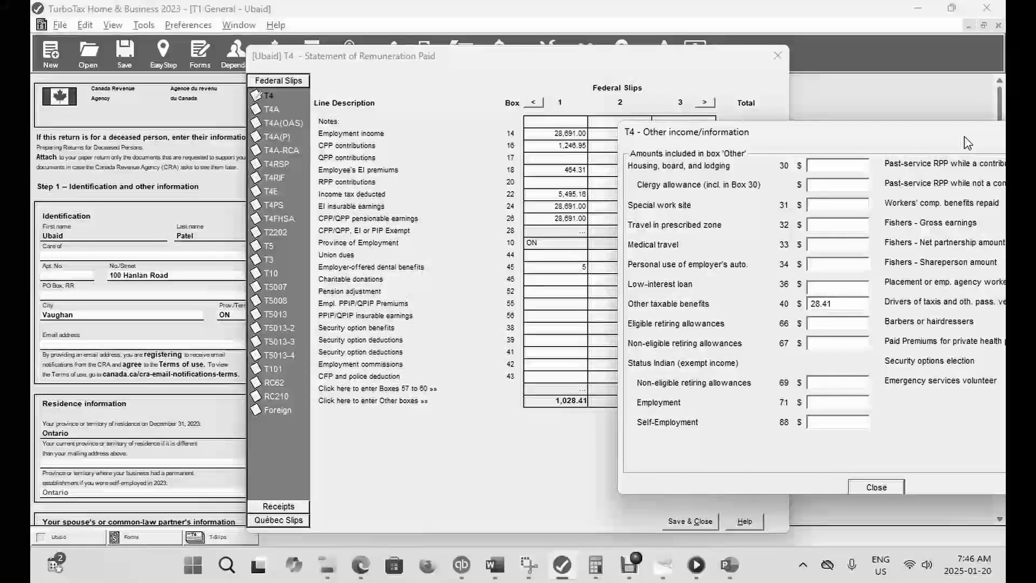
left_click_drag(966, 143, 523, 140)
left_click(677, 130)
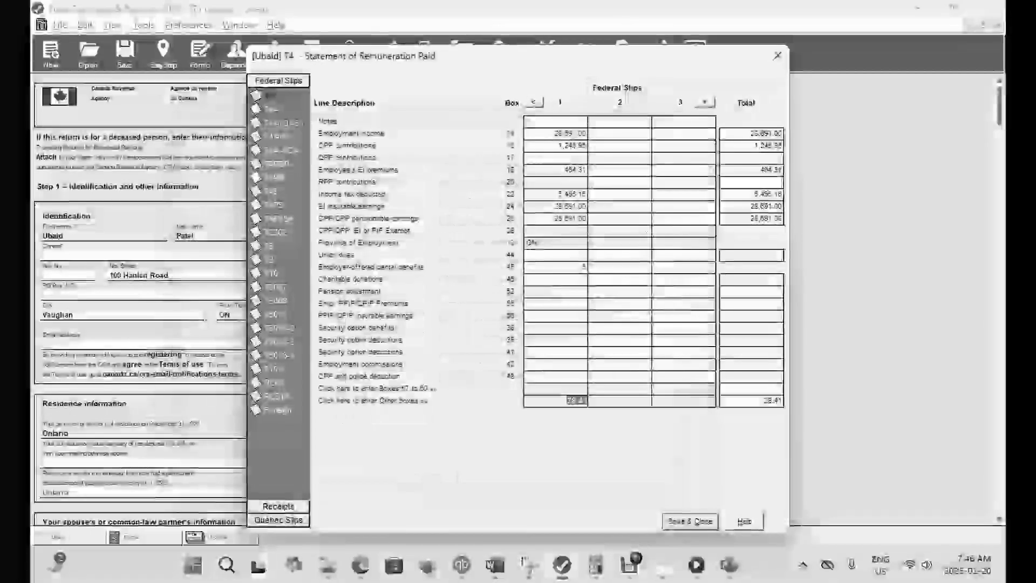